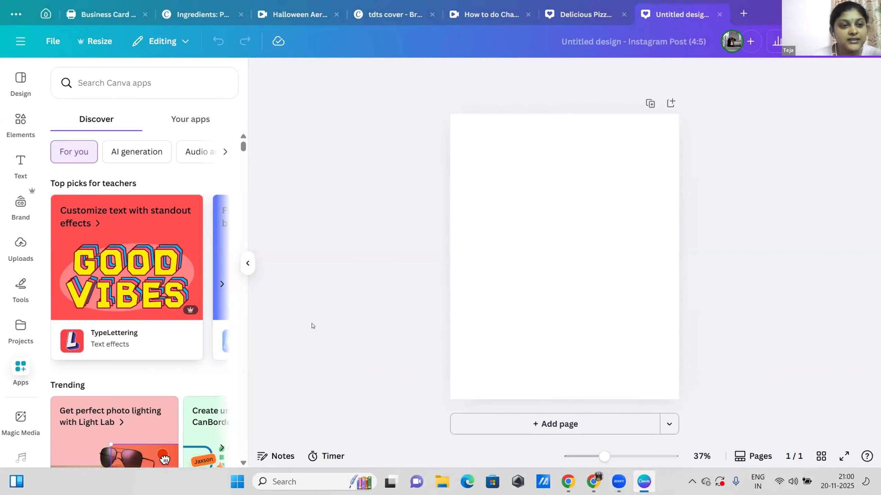
Search the apps for "tracer", open the Tracer app and start choosing an image file to trace
click(143, 84)
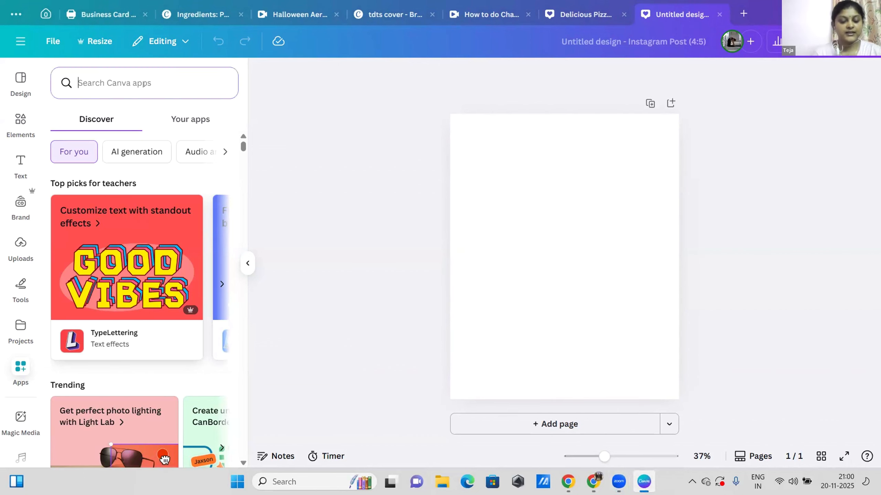
text(tracer)
key(Return)
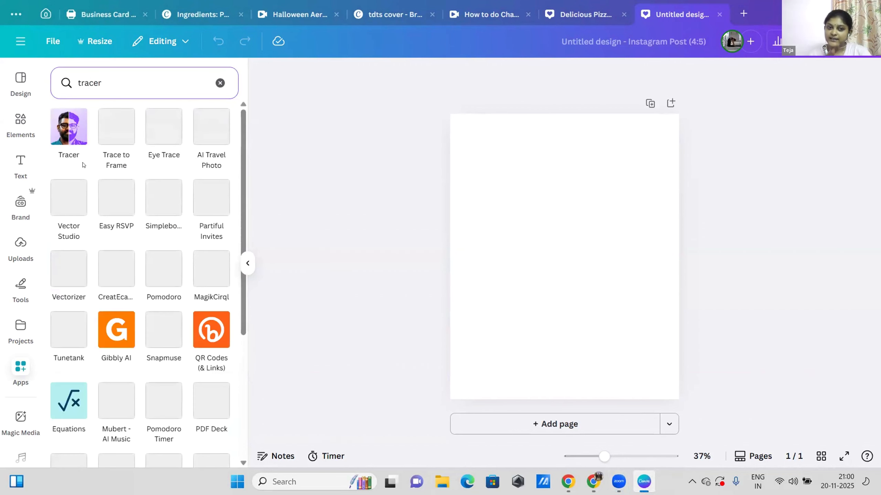
click(63, 143)
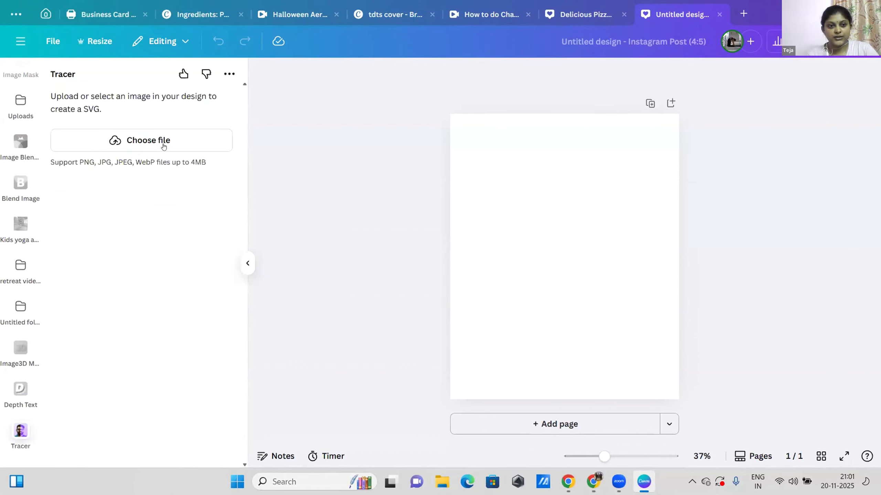
click(164, 146)
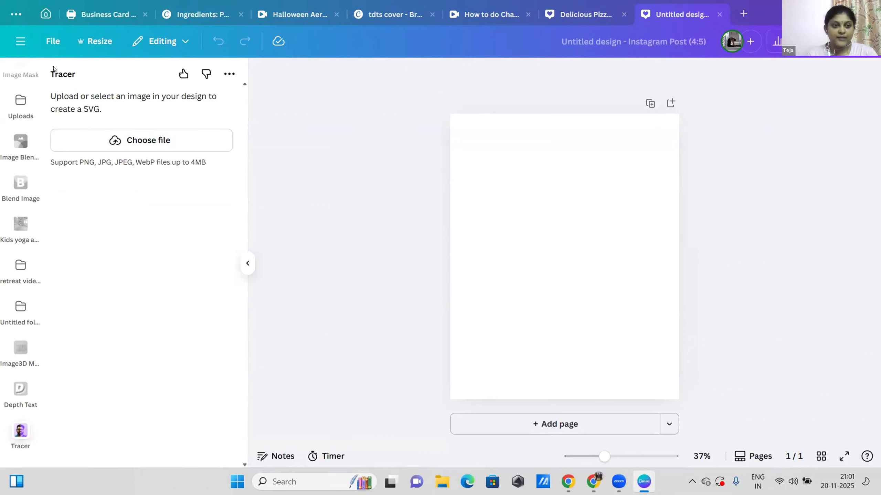
Search the elements for "apple" and add the red apple graphic with a green leaf to the blank page
scroll(17, 240, up, 10)
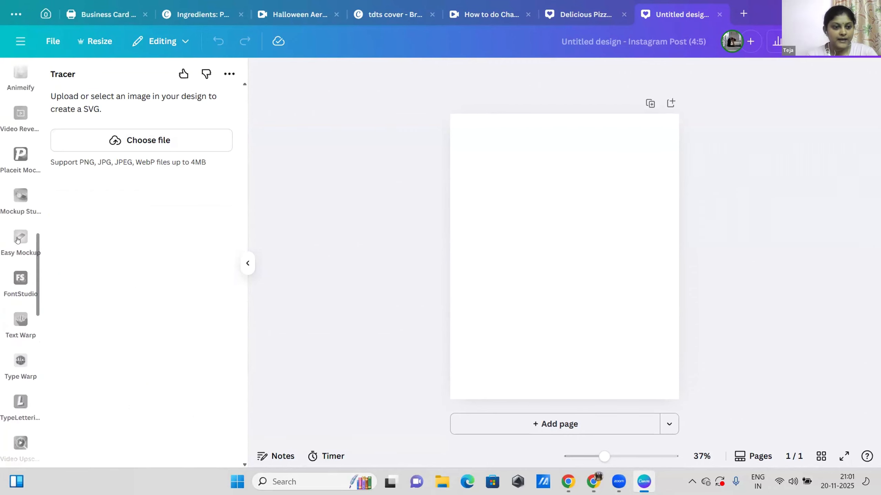
click(20, 320)
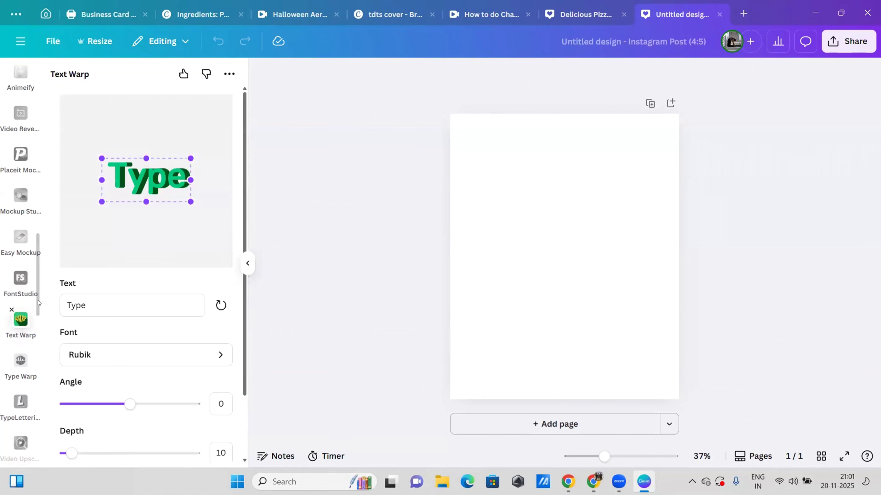
scroll(37, 300, up, 5)
scroll(33, 99, up, 2)
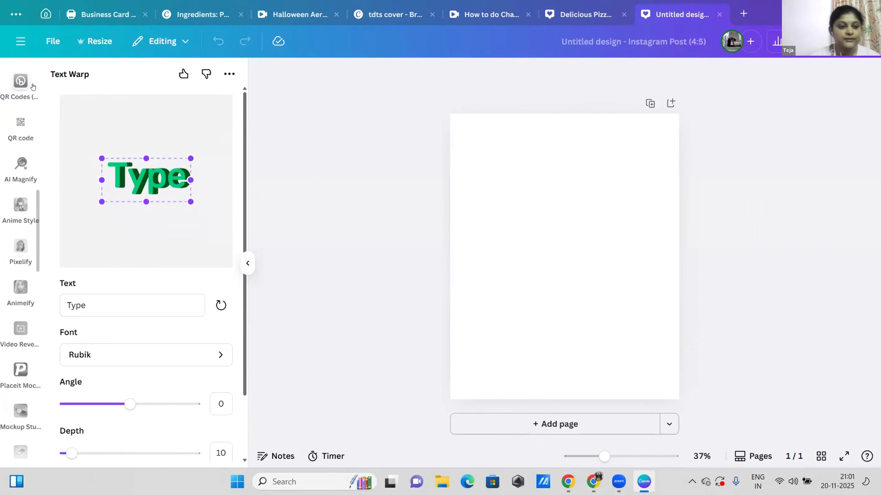
scroll(41, 172, up, 15)
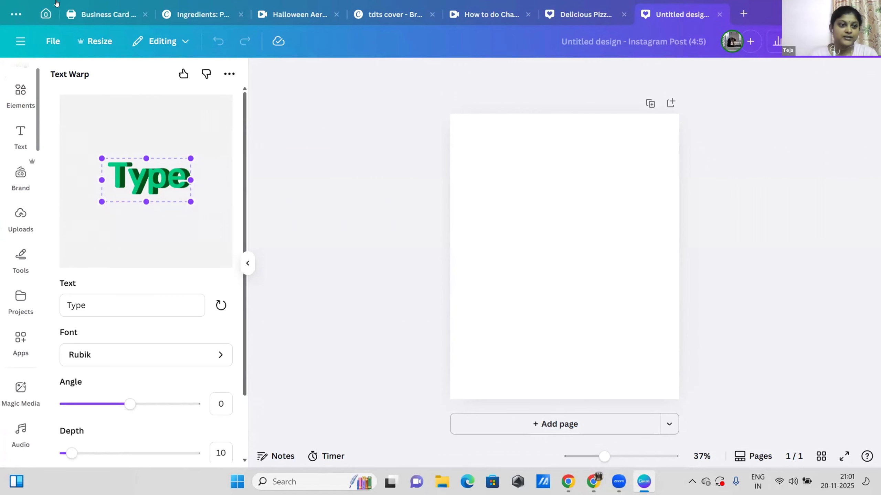
click(21, 102)
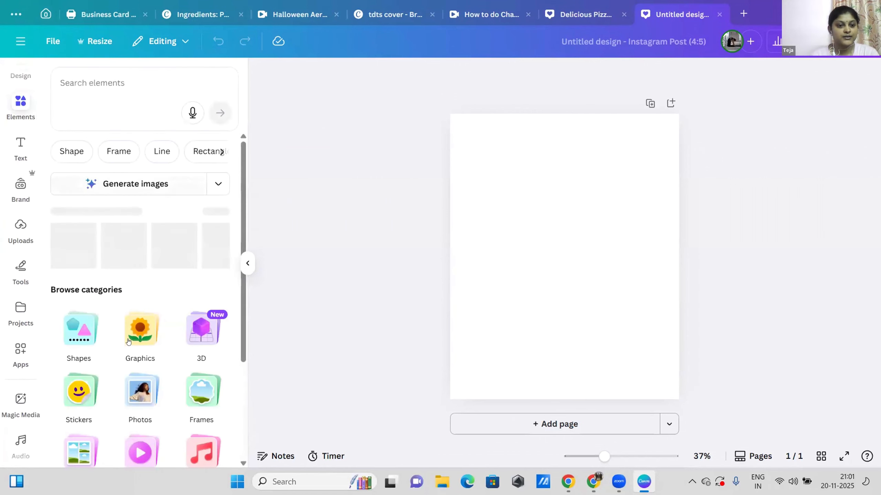
click(122, 88)
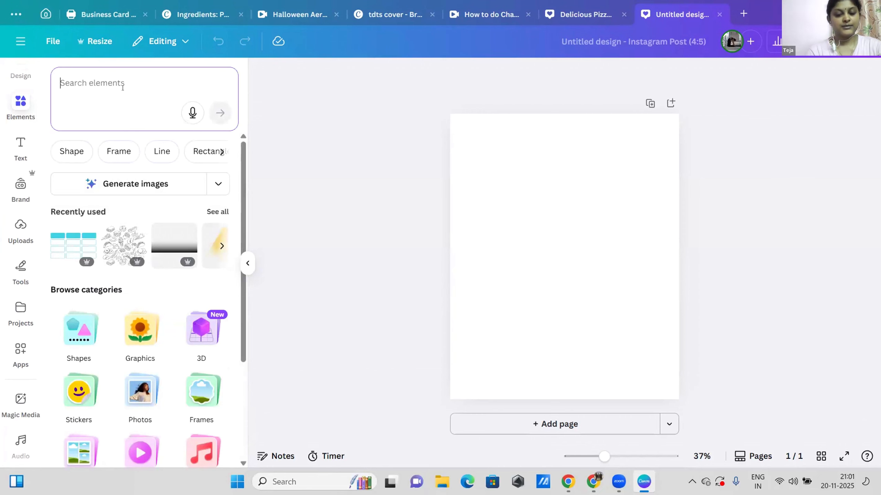
text(apple)
key(Return)
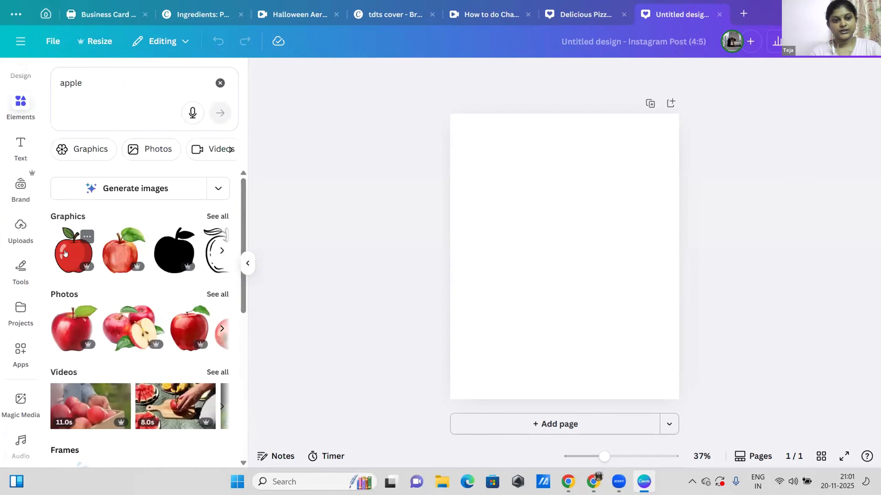
click(65, 253)
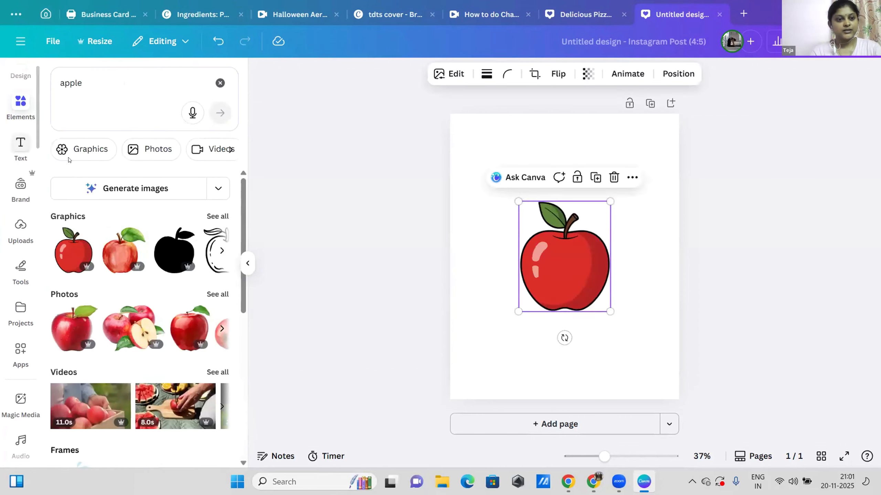
Open the apple graphic's editing options and launch Tracer from the apps offered there
drag(179, 79, 45, 87)
click(452, 78)
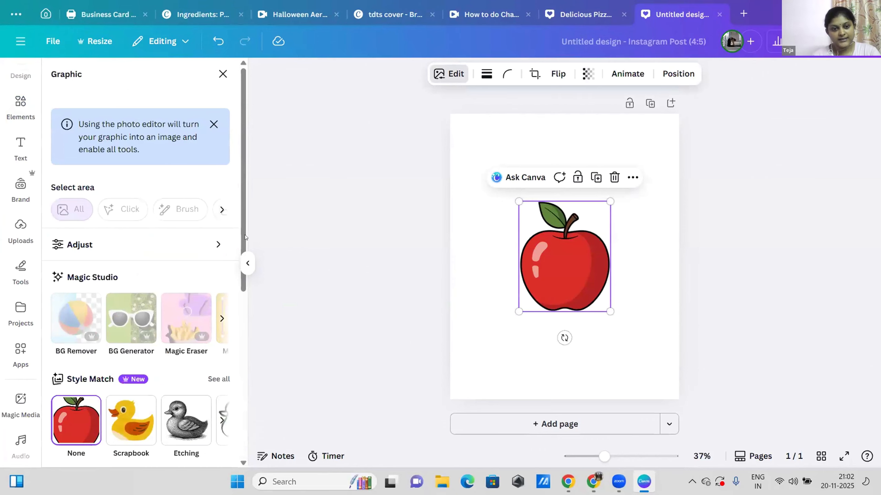
scroll(236, 350, down, 8)
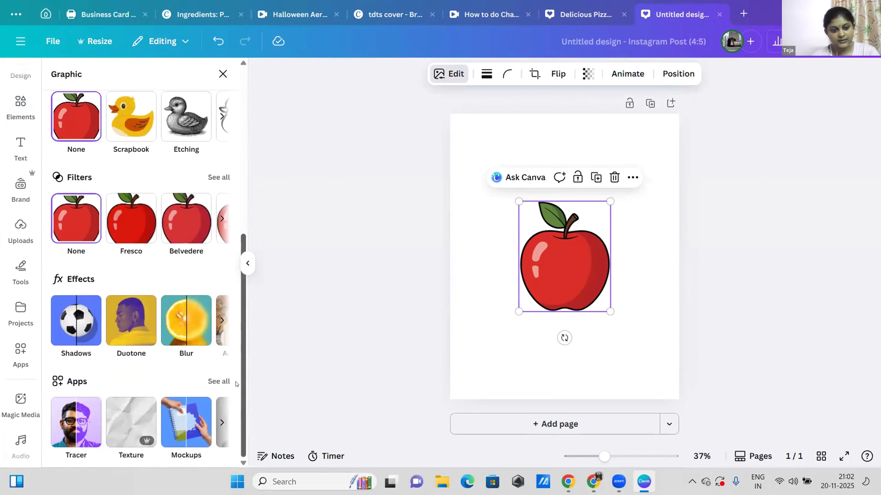
drag(243, 387, 244, 221)
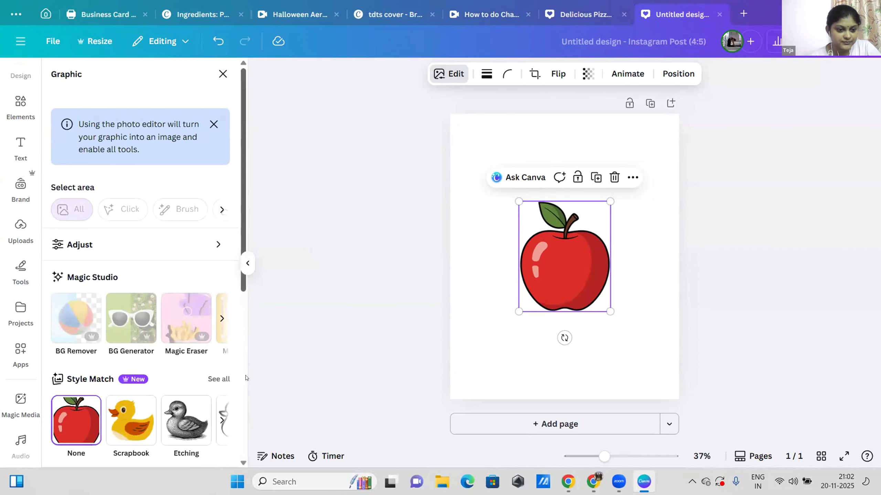
scroll(246, 377, down, 8)
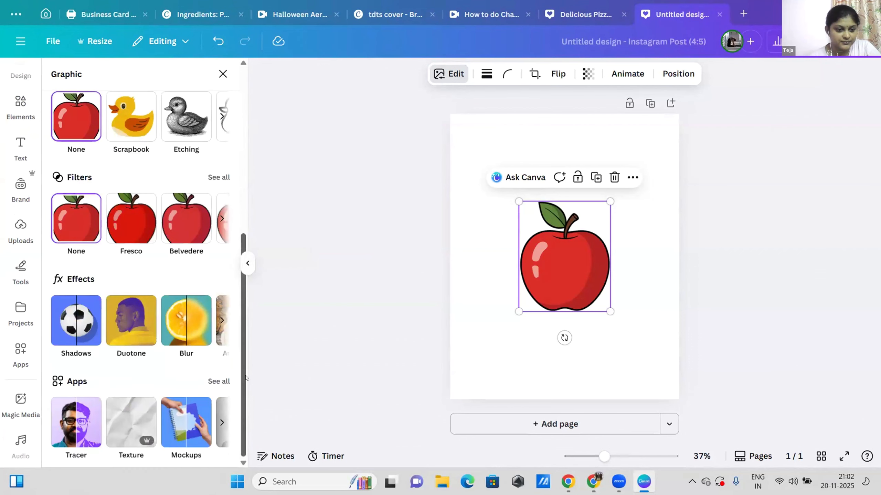
click(64, 439)
Load the image "WhatsApp Image 2025-11-10 at 2.33.34 PM" into Tracer and trace it in Black & white mode
click(179, 155)
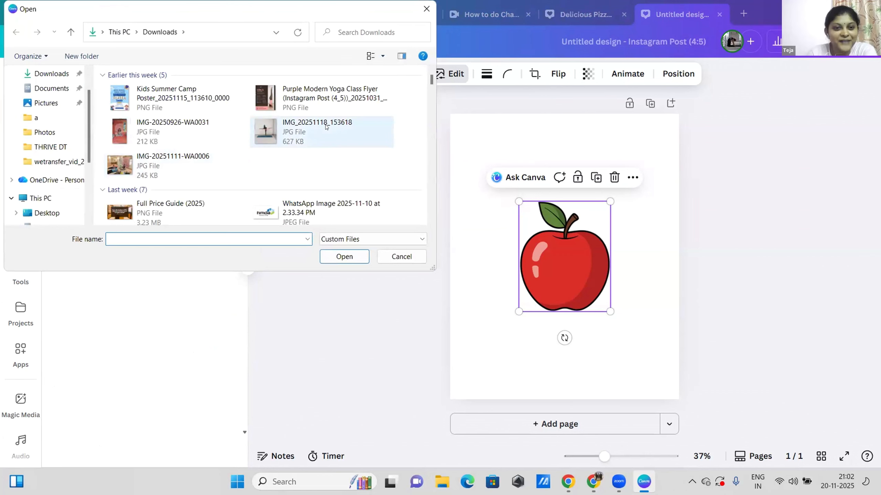
click(319, 204)
click(333, 256)
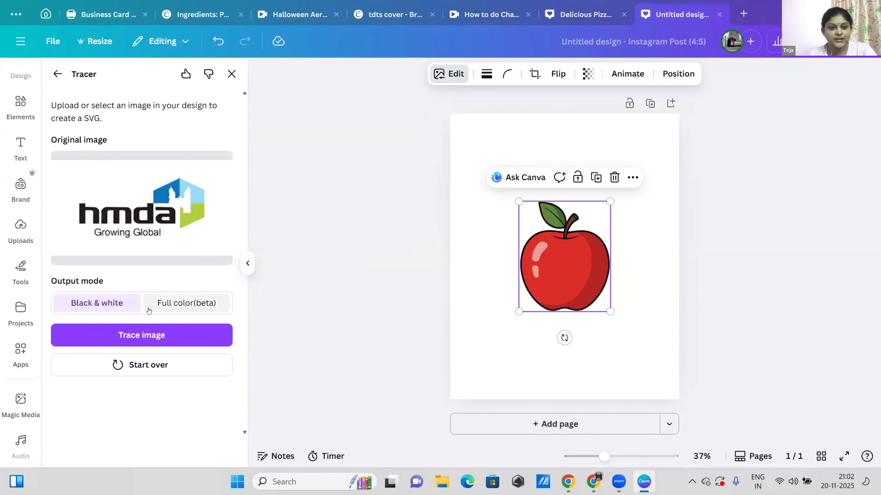
click(180, 303)
click(106, 310)
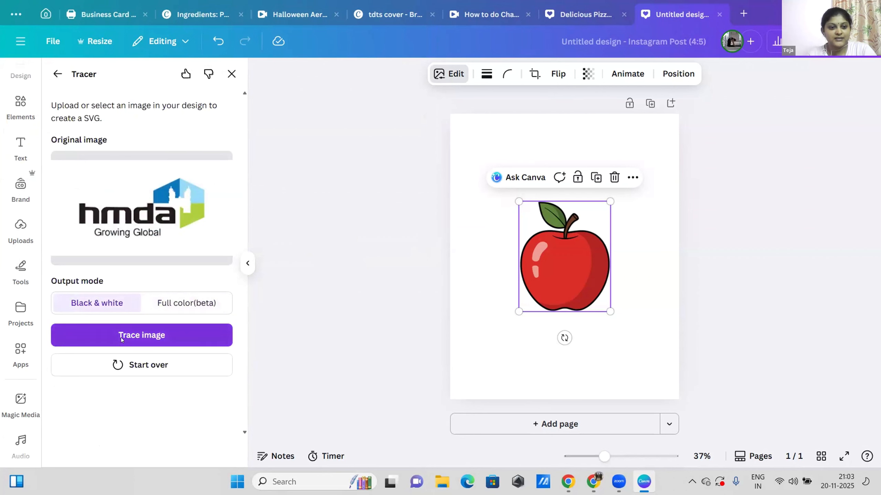
click(121, 335)
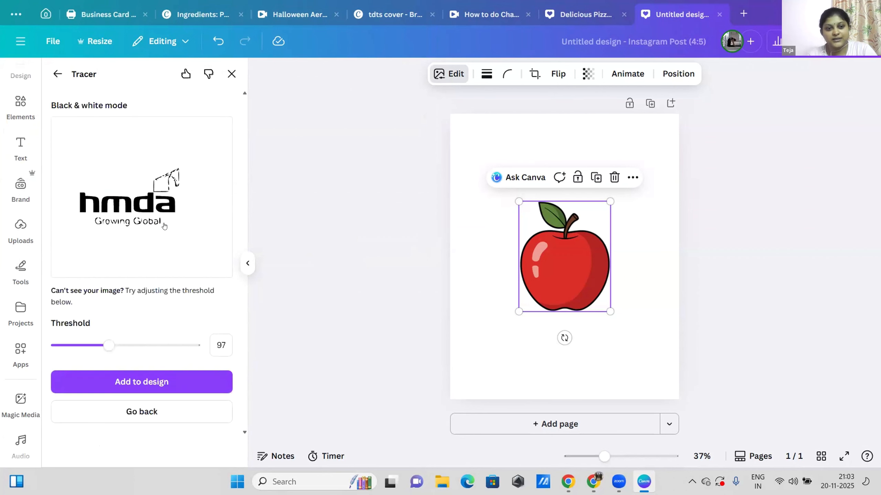
Try trace thresholds of 229, 230, 130 and 97 on the logo, then leave Tracer without adding the trace
click(180, 344)
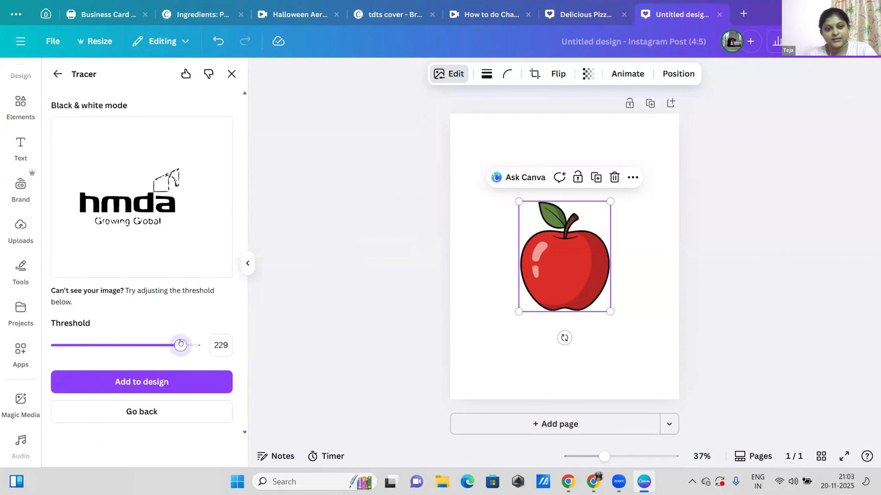
click(180, 343)
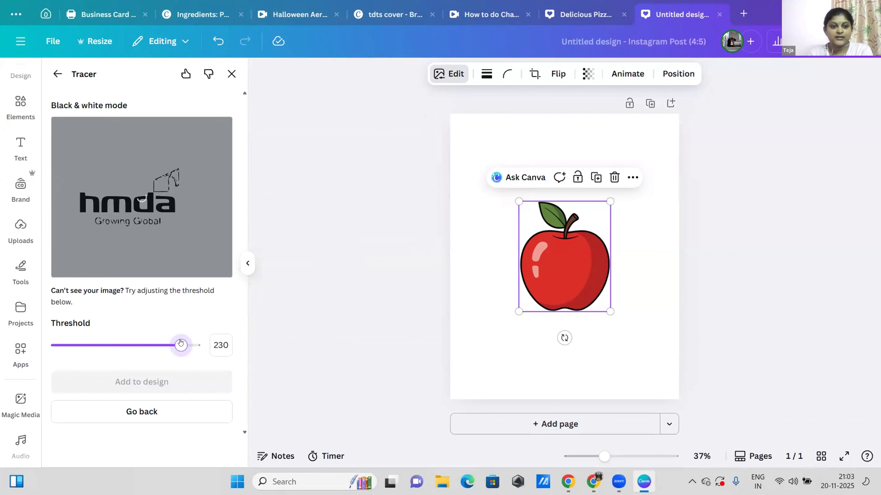
drag(180, 345, 126, 345)
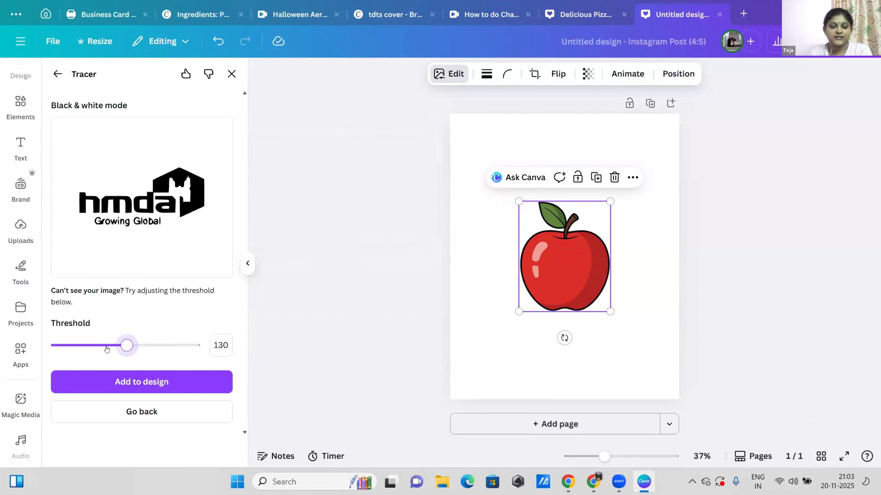
click(107, 347)
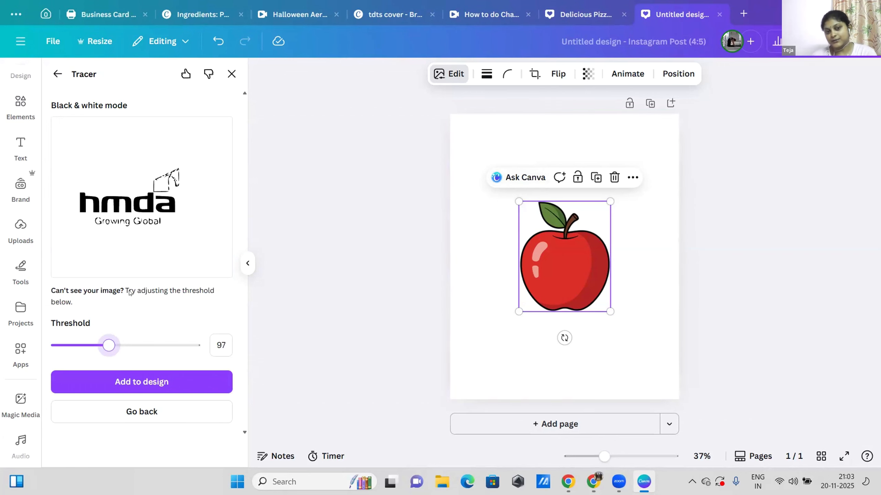
click(58, 75)
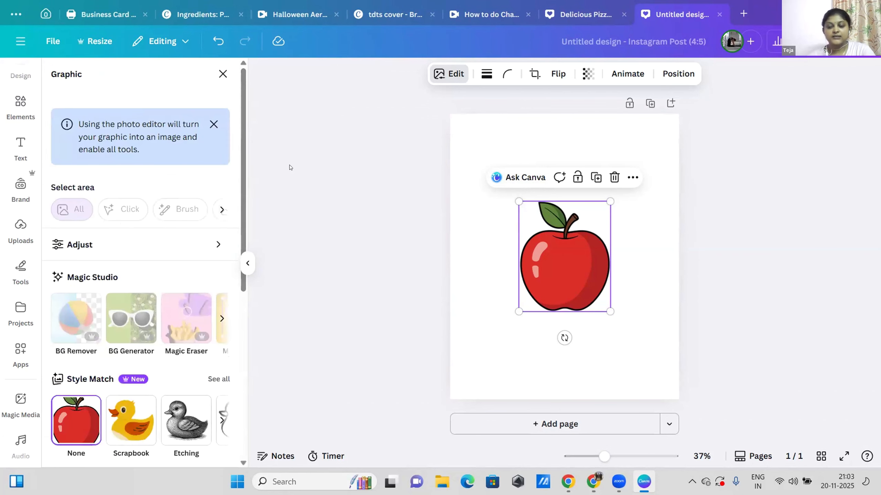
click(223, 74)
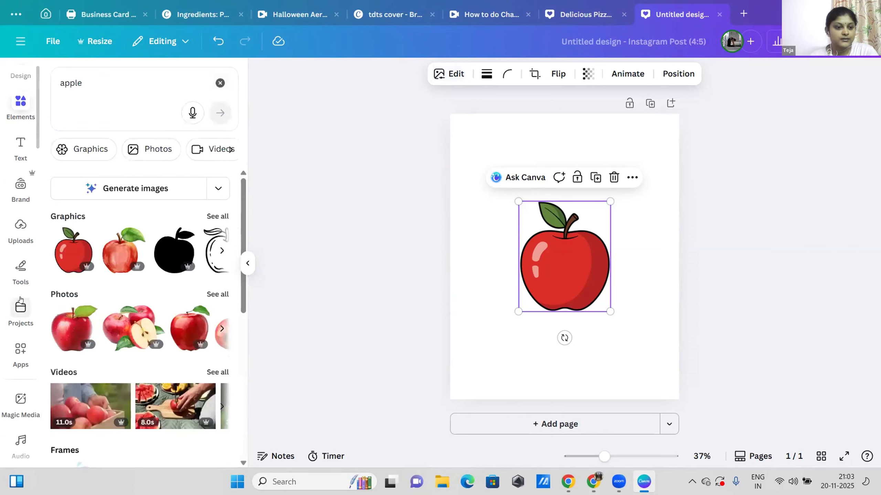
Replace the previous app search with "mockup 3d" and open the Mockup3D app
click(19, 351)
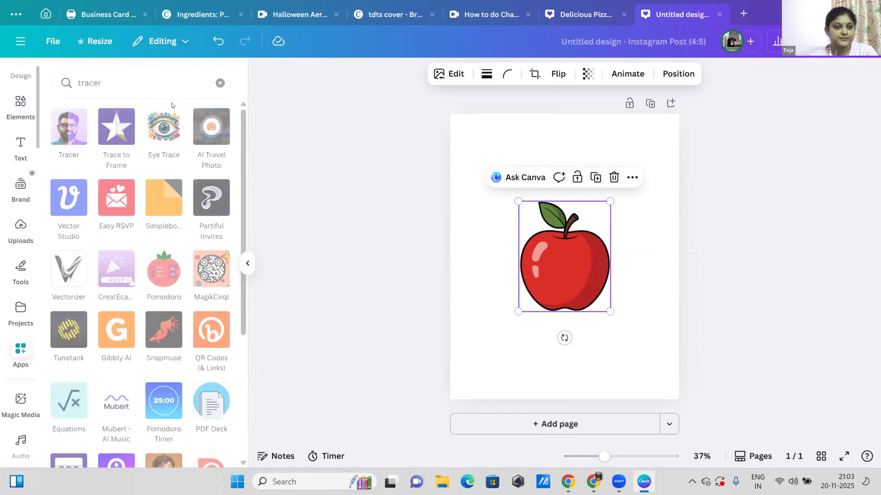
click(222, 84)
text(m)
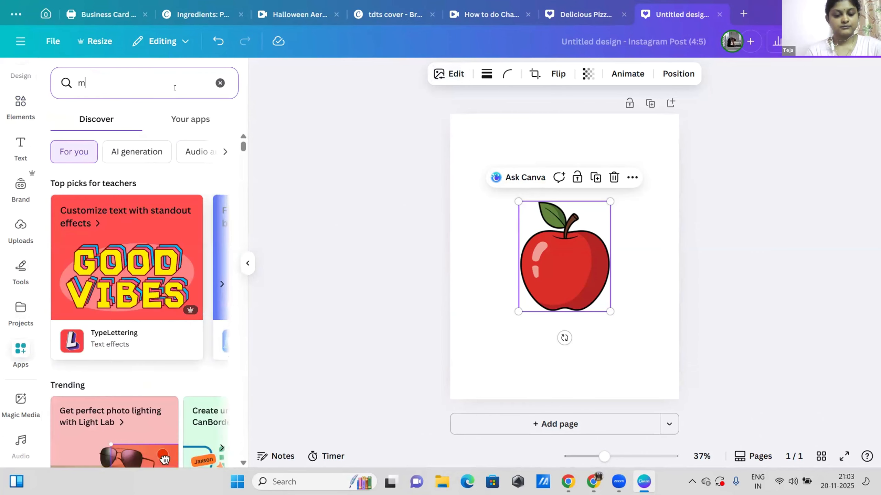
text(ockup 3)
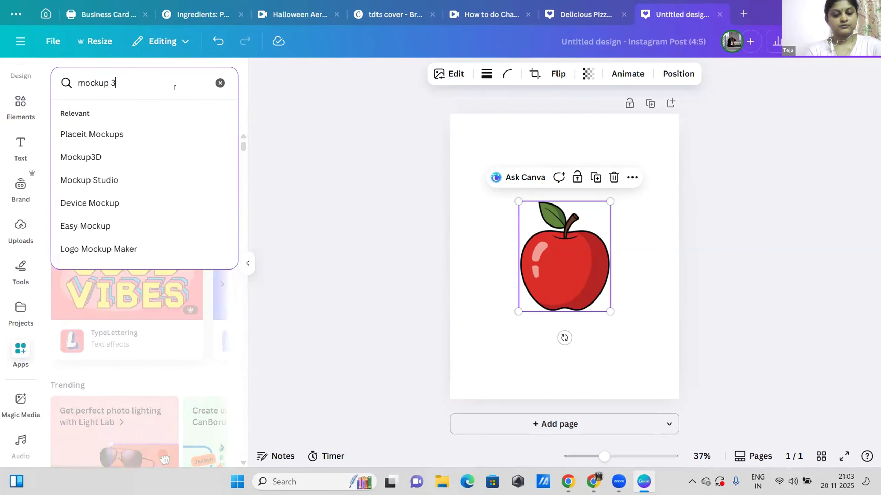
text(d)
key(Return)
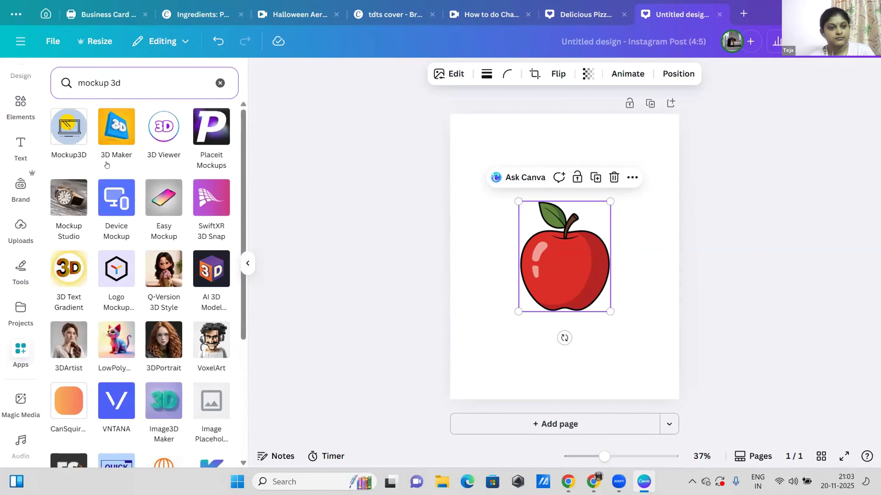
click(70, 143)
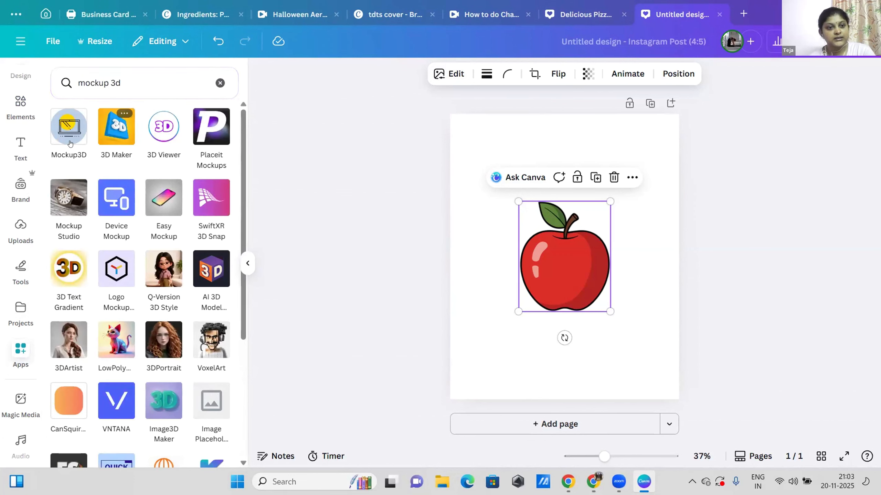
click(70, 143)
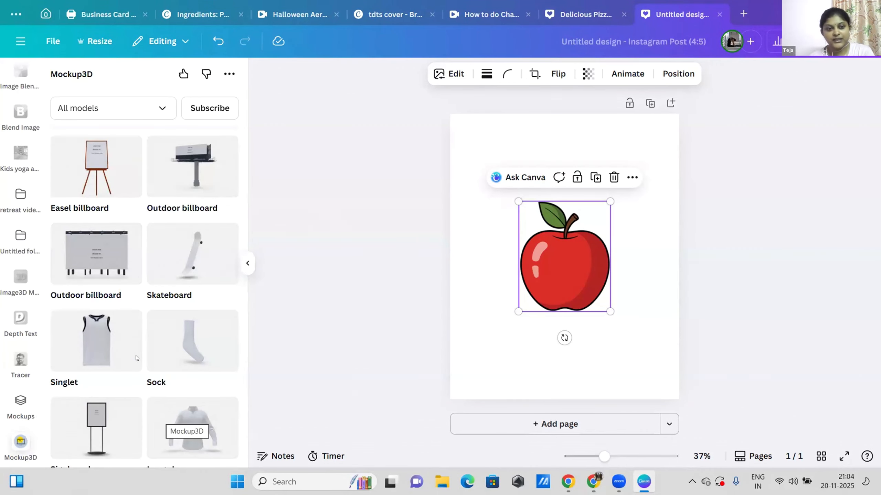
Open the Easel billboard model, inspect the image options for its board surface and return to the model's settings
click(110, 195)
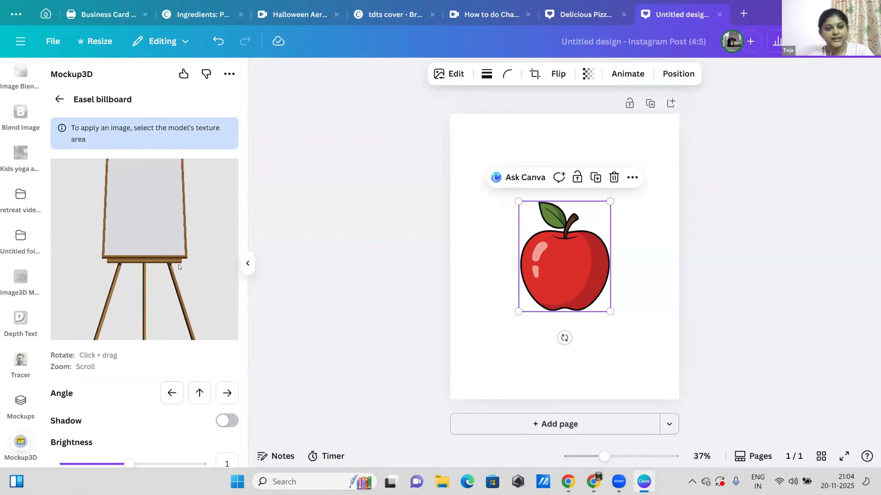
click(118, 207)
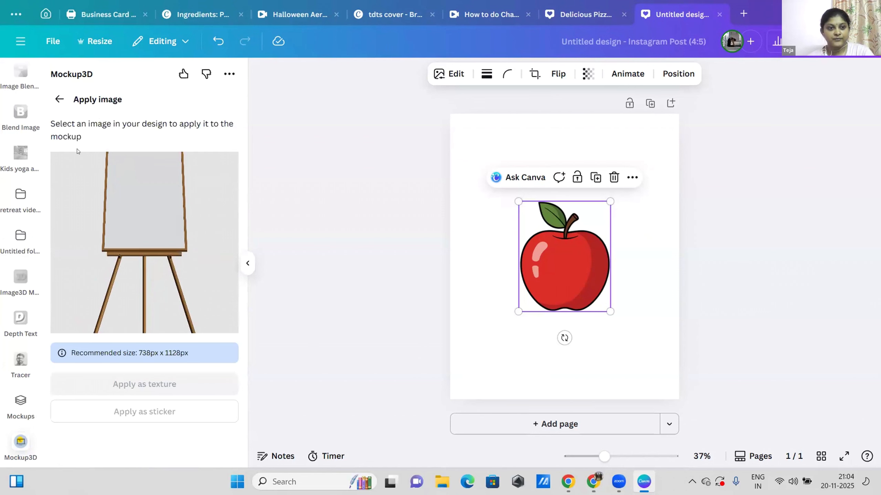
click(59, 99)
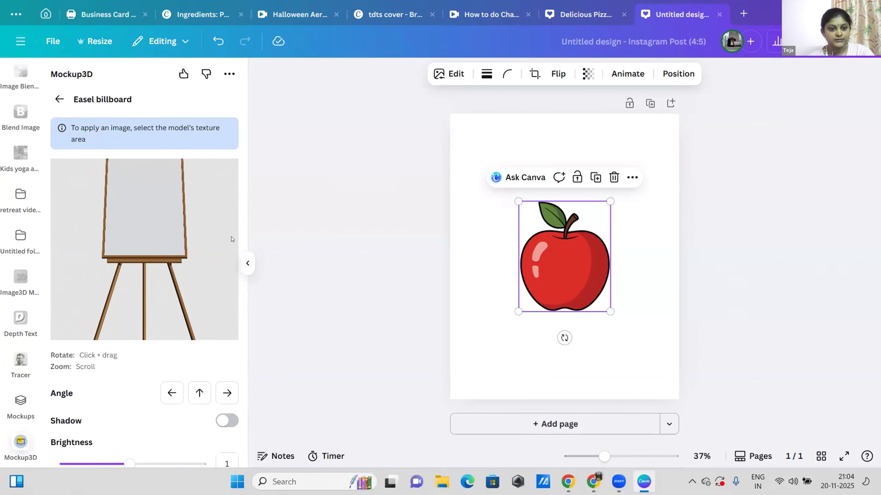
Set the easel model's brightness to 1.6, try the right angle preset and switch the model to the left angle
scroll(229, 246, down, 3)
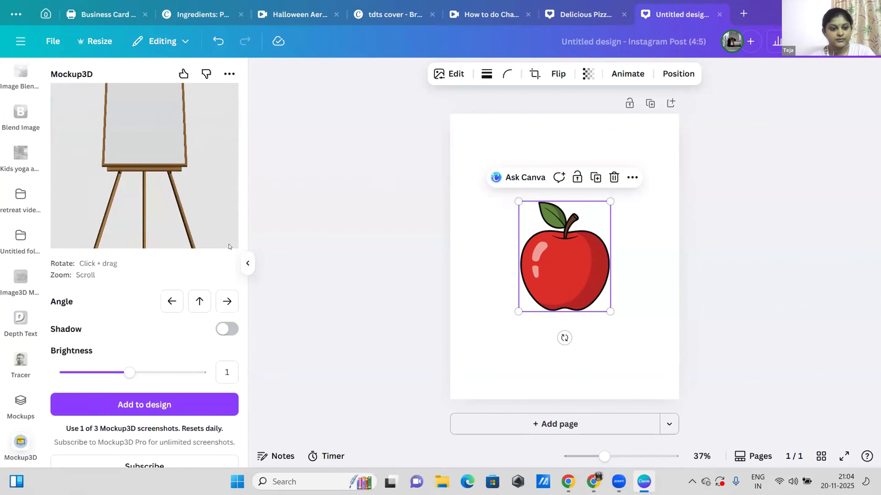
scroll(229, 246, up, 1)
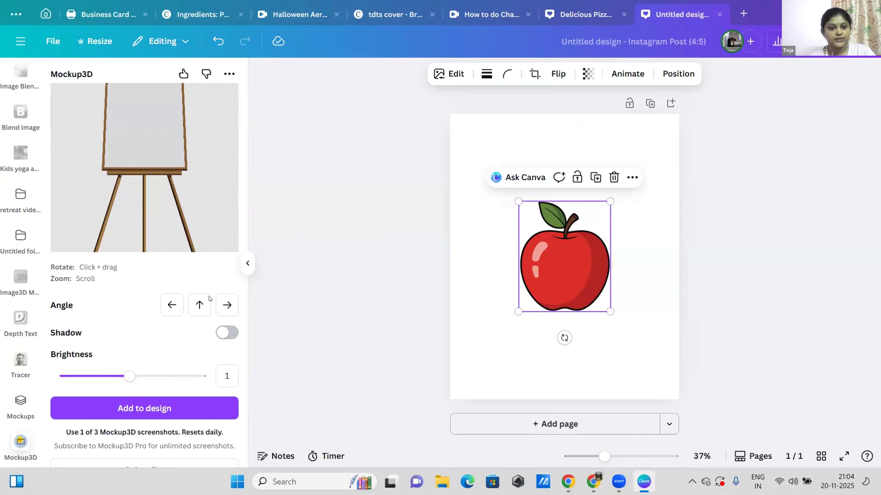
drag(129, 377, 172, 381)
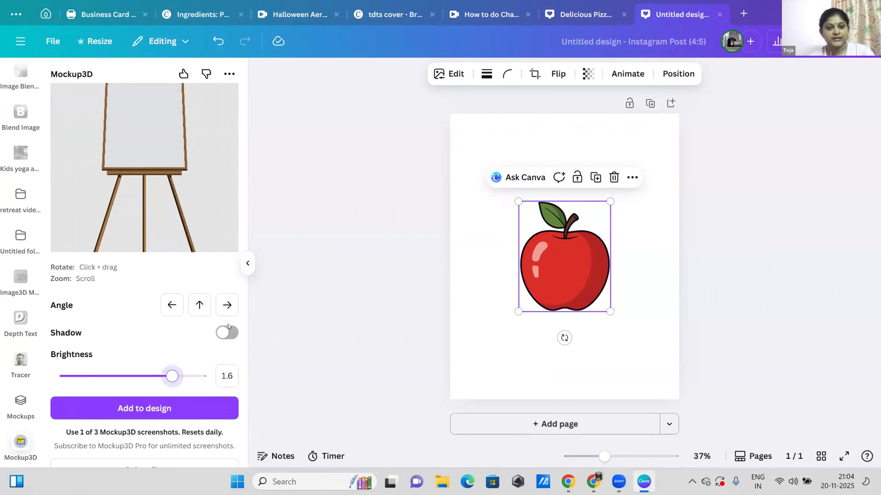
click(227, 305)
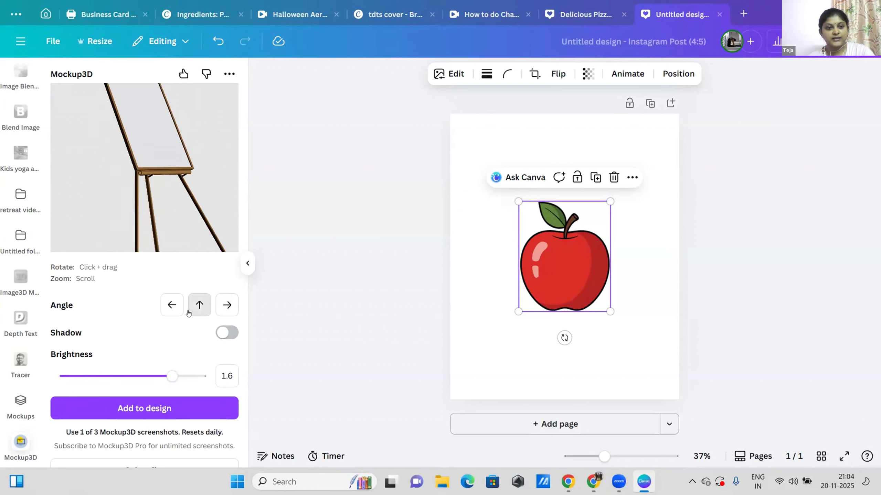
click(162, 311)
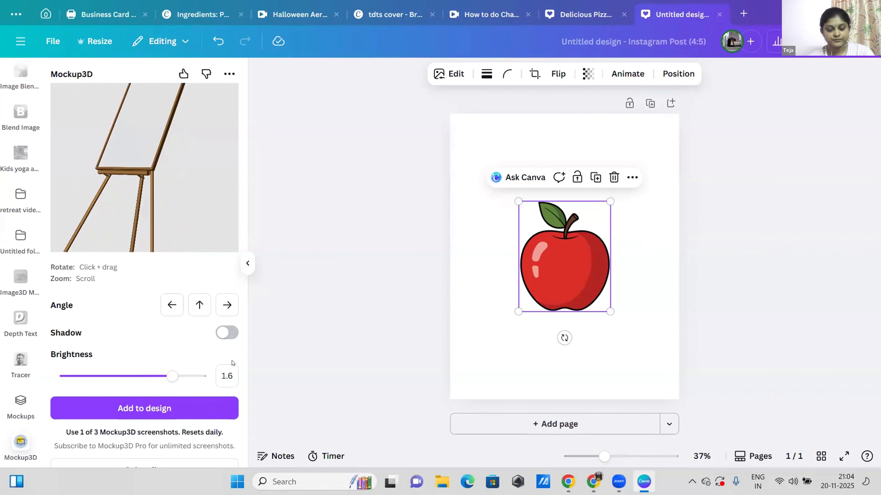
Add the angled easel mockup to the design and delete it from the page again
scroll(233, 362, down, 1)
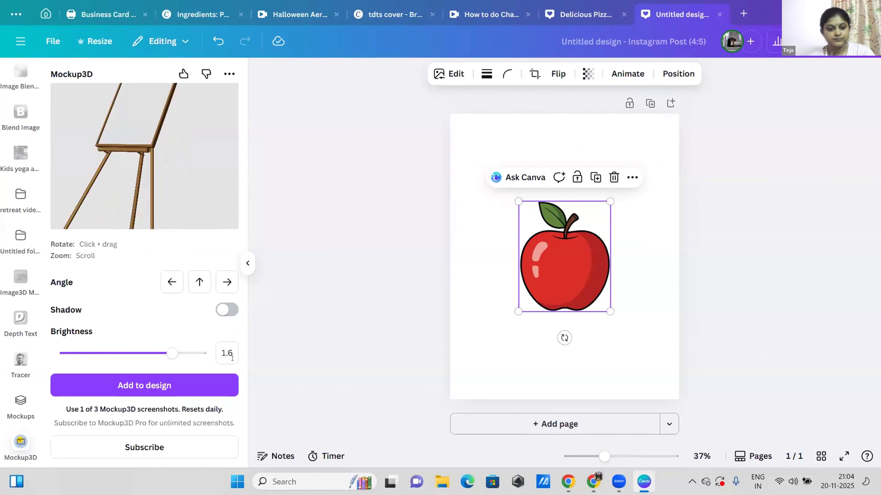
click(209, 379)
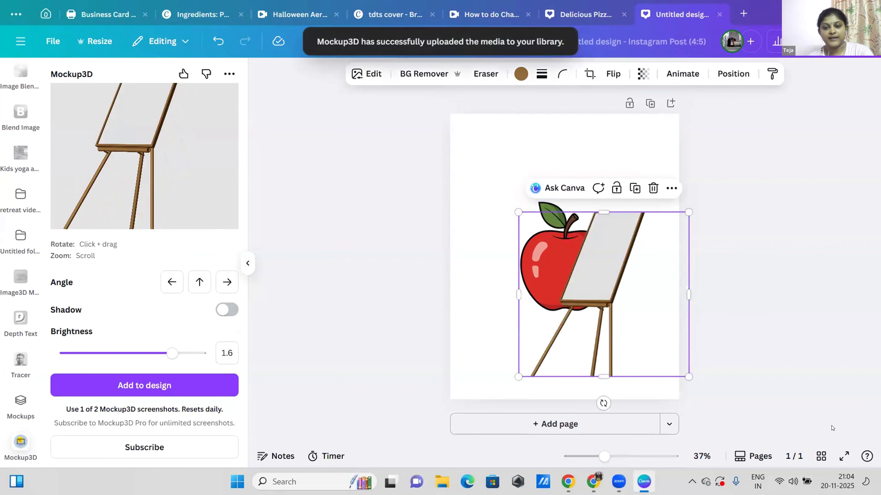
click(654, 189)
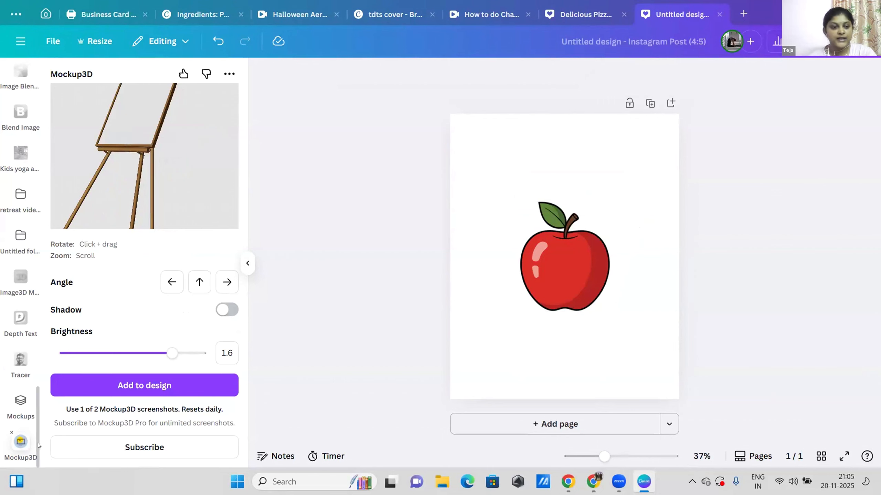
Leave Mockup3D for the Canva apps catalogue and clear the "mockup 3d" search
scroll(20, 416, up, 10)
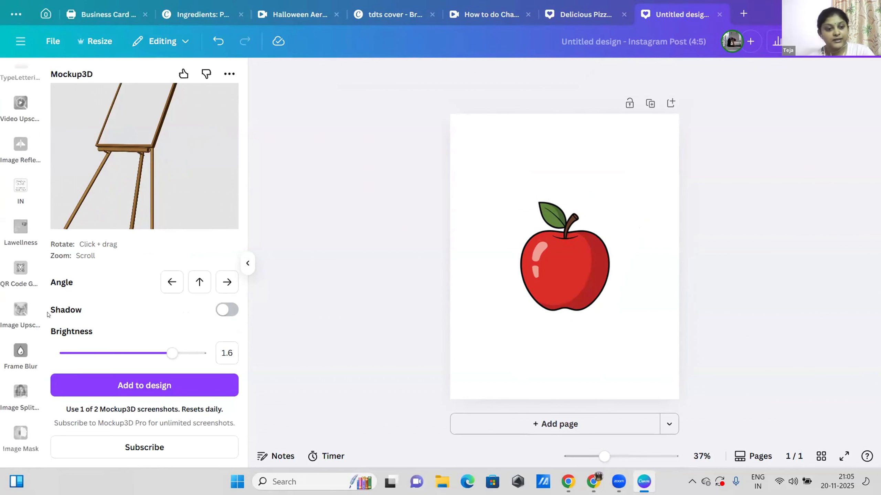
scroll(21, 208, up, 8)
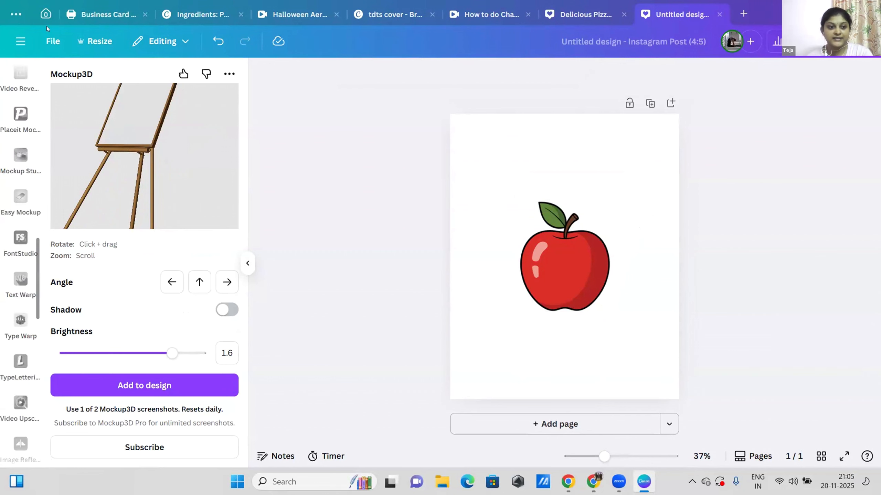
scroll(36, 298, up, 8)
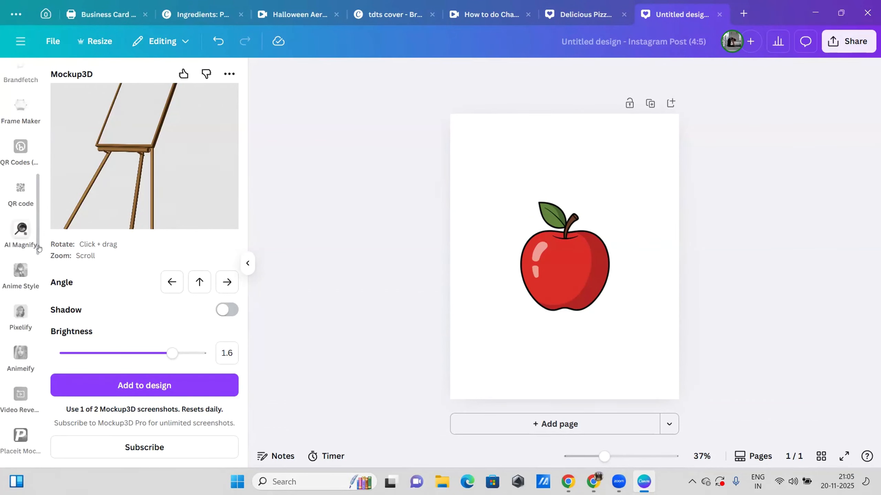
scroll(31, 190, up, 6)
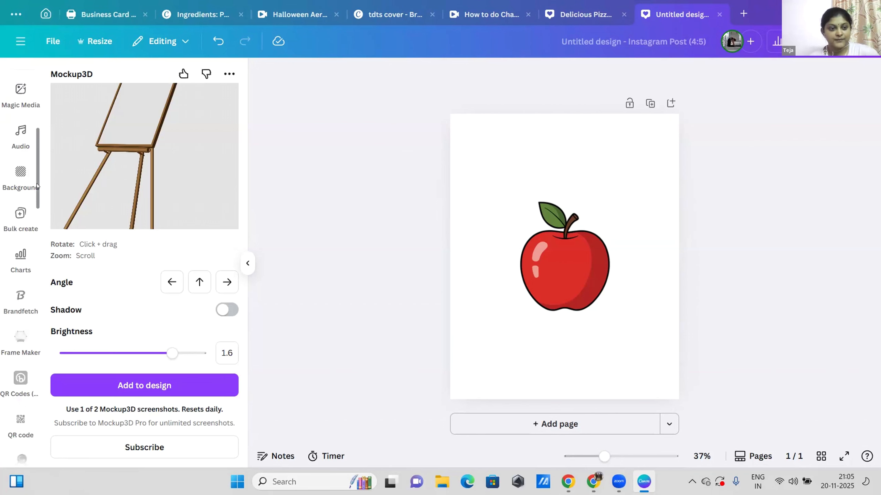
scroll(28, 204, up, 5)
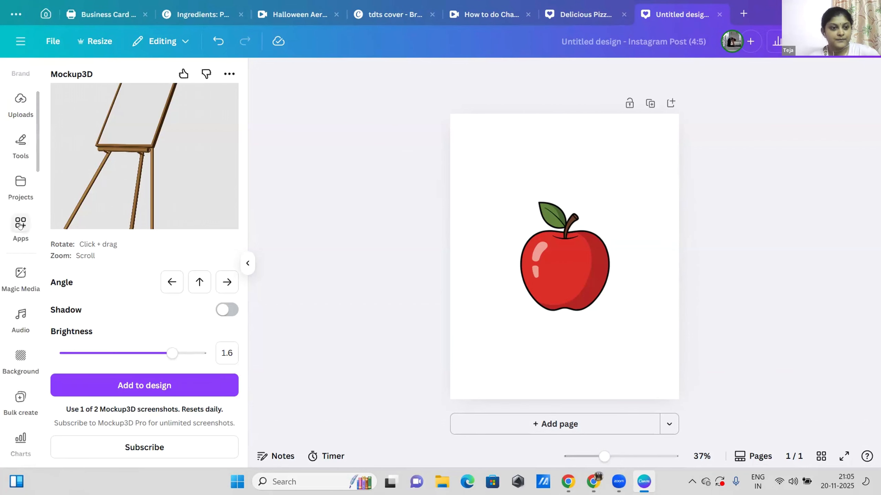
click(19, 224)
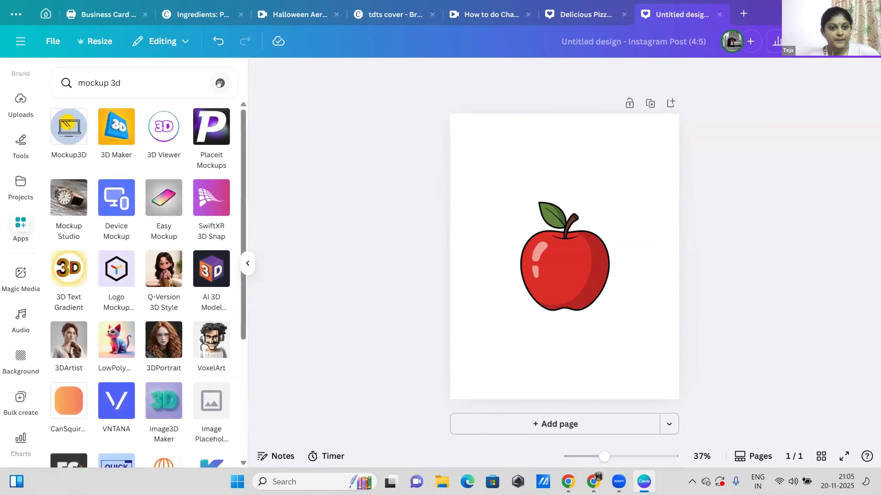
click(220, 82)
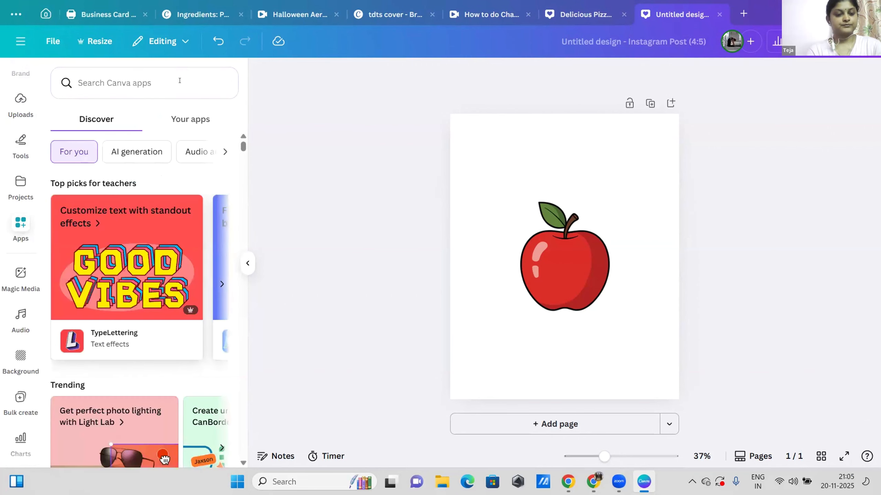
Search the Canva apps for "text wrap" and open the Text Warp app
text(text)
click(180, 81)
text(te)
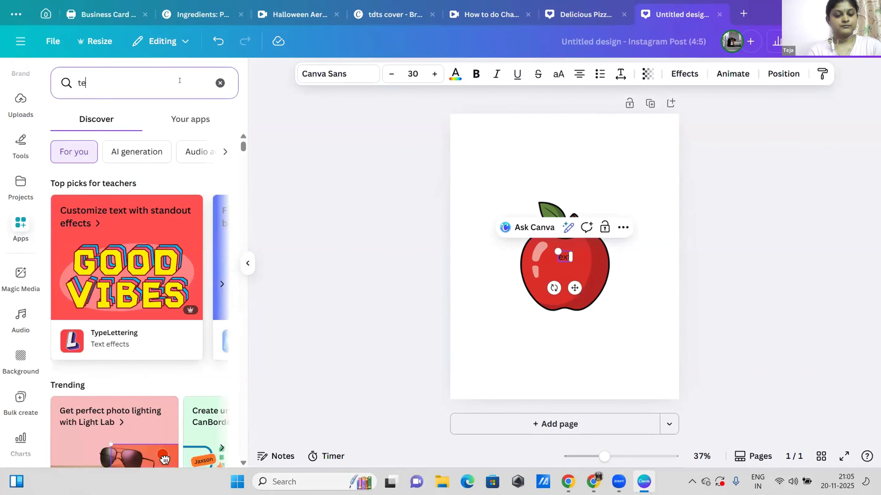
text(xt)
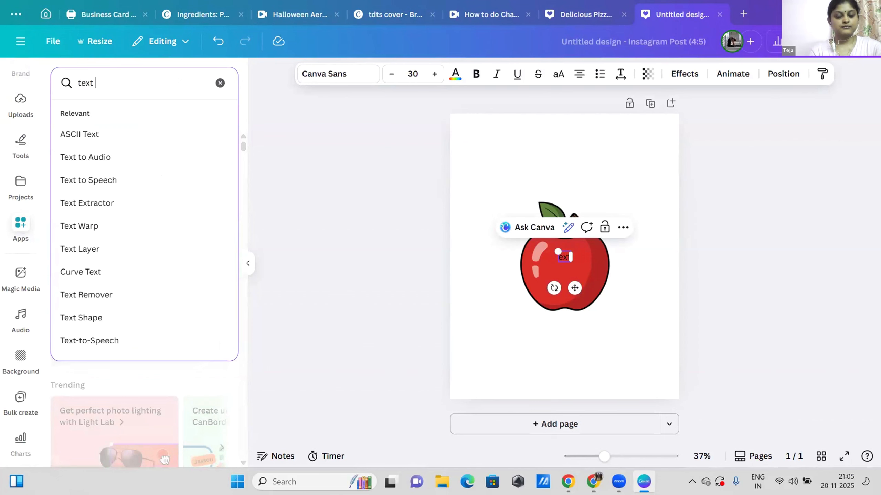
text( wrap)
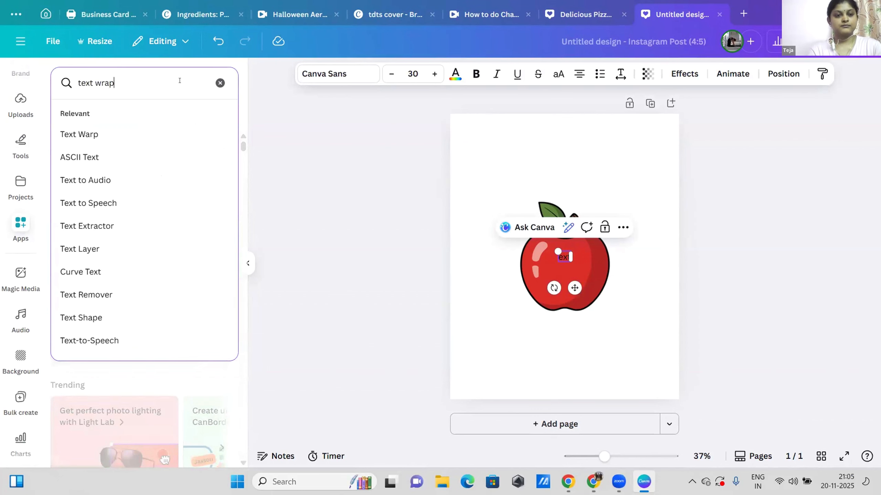
key(Return)
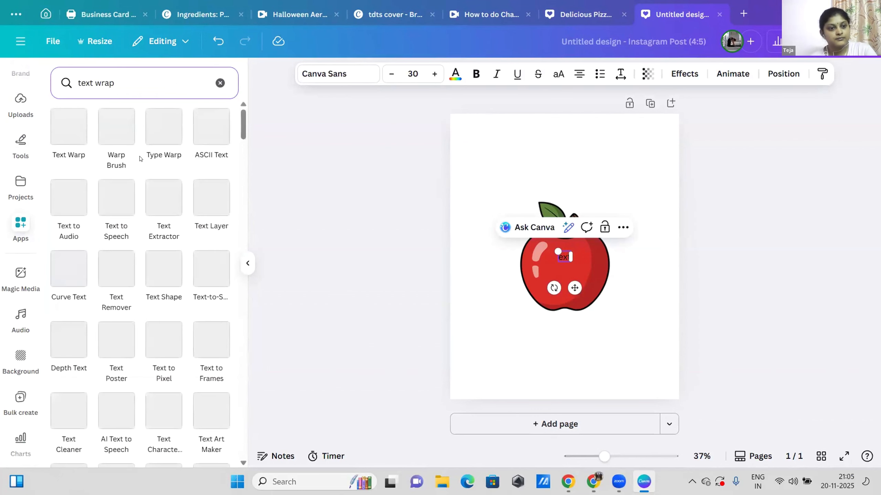
click(73, 142)
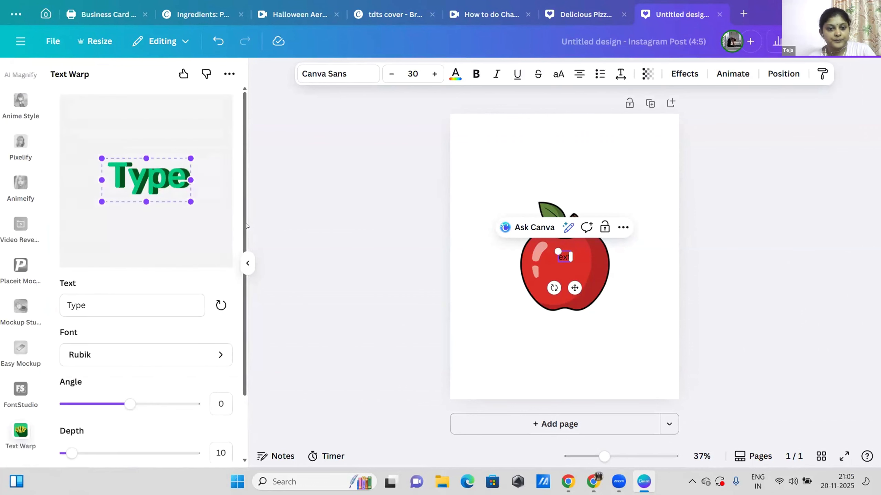
Replace the sample text "Type" with a person's first name and set its font to Abril Fatface
scroll(237, 342, down, 3)
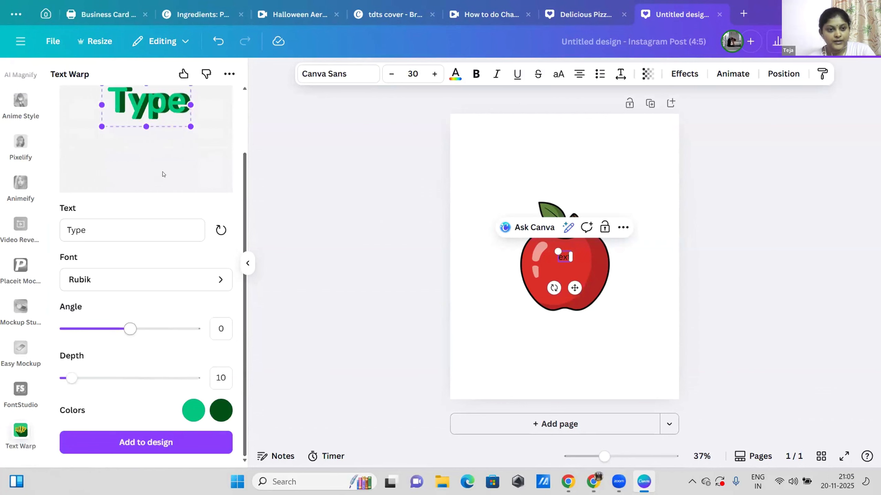
drag(93, 230, 49, 232)
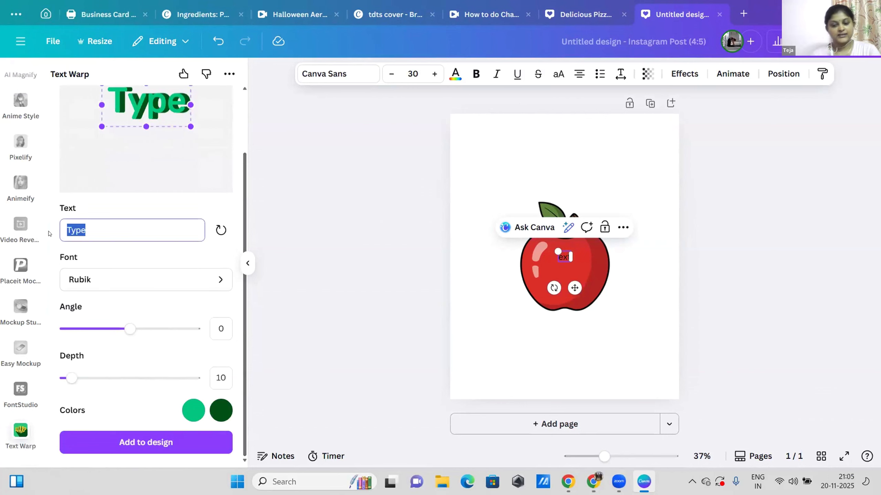
key(BackSpace)
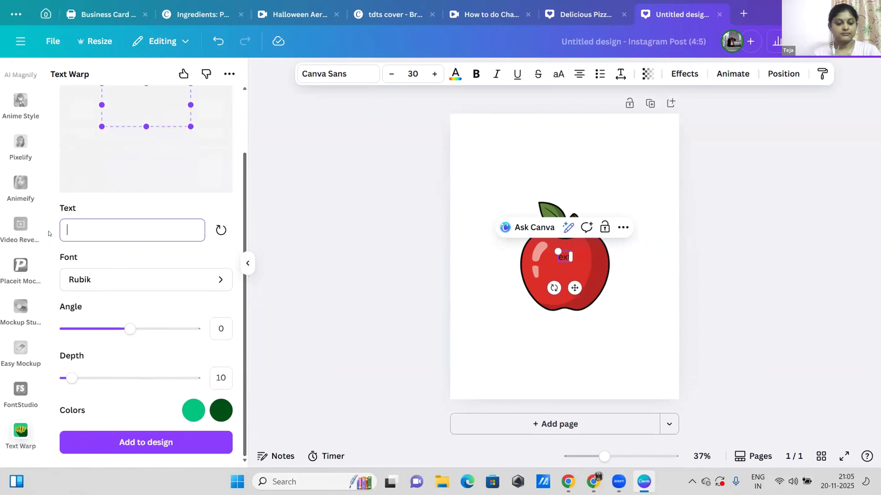
text(dhivya)
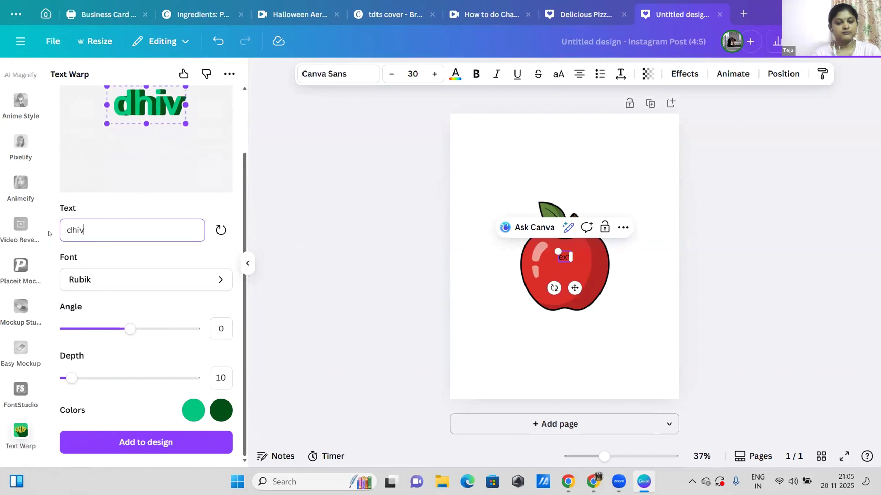
click(216, 282)
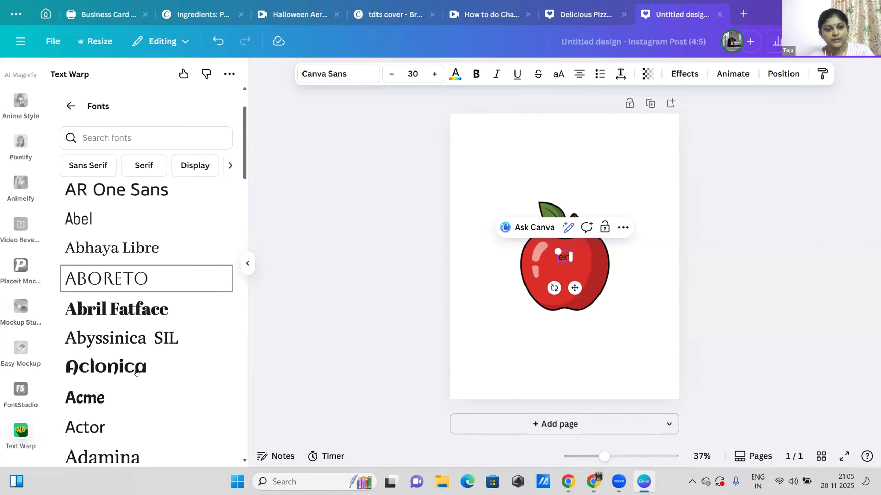
click(126, 313)
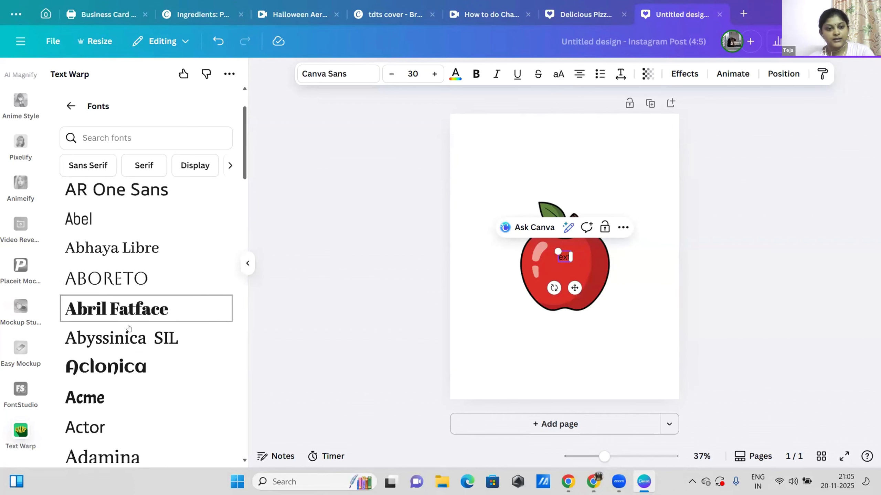
Set the warped text's depth to 200 and its angle to -23, after trying an angle of -11
drag(130, 329, 176, 330)
drag(73, 379, 203, 379)
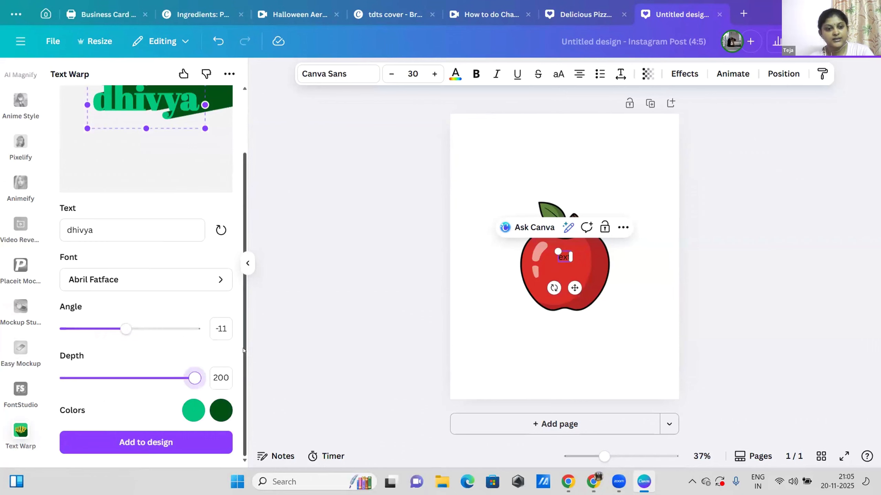
scroll(243, 350, up, 2)
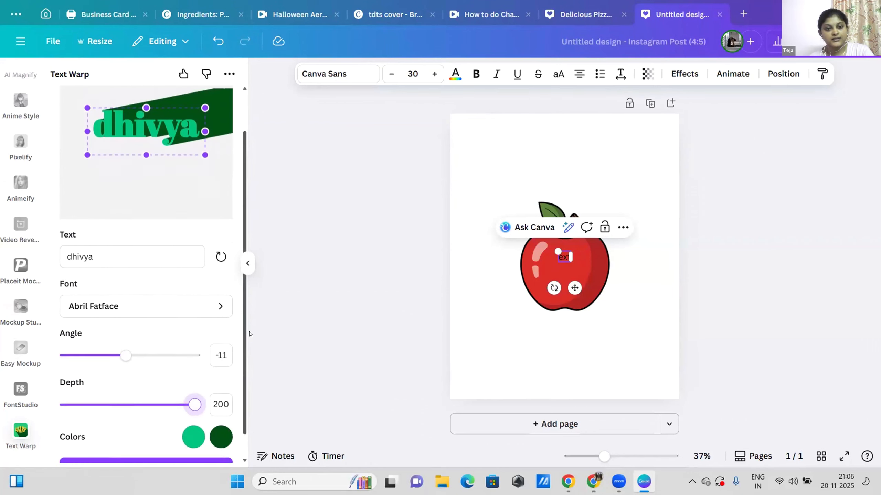
mouse_move(120, 354)
mouse_down()
mouse_move(48, 357)
mouse_move(143, 372)
mouse_move(121, 351)
mouse_up()
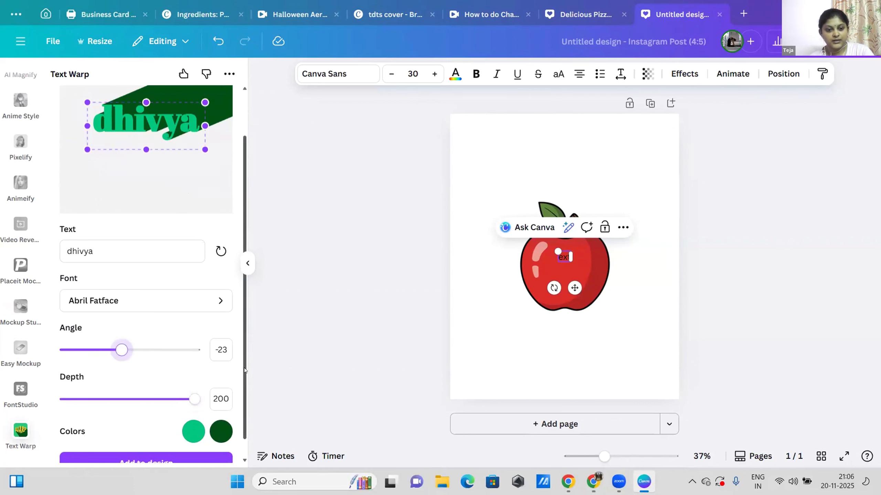
scroll(243, 368, down, 1)
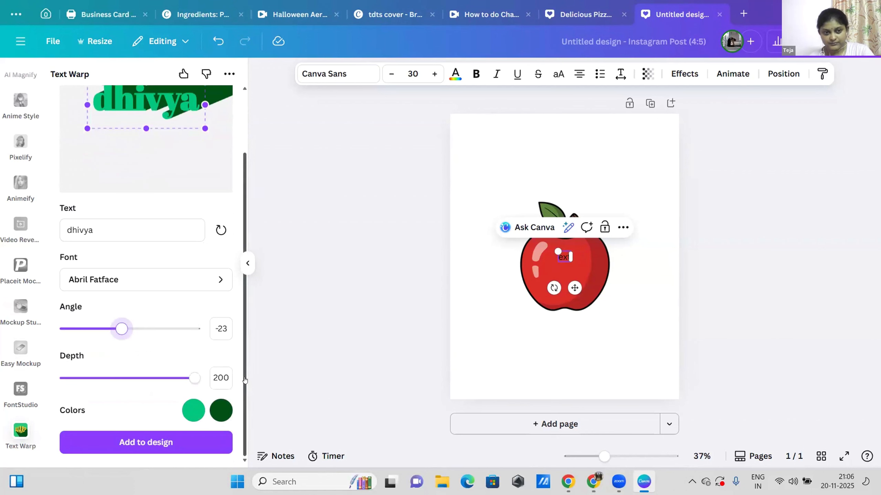
scroll(146, 329, up, 3)
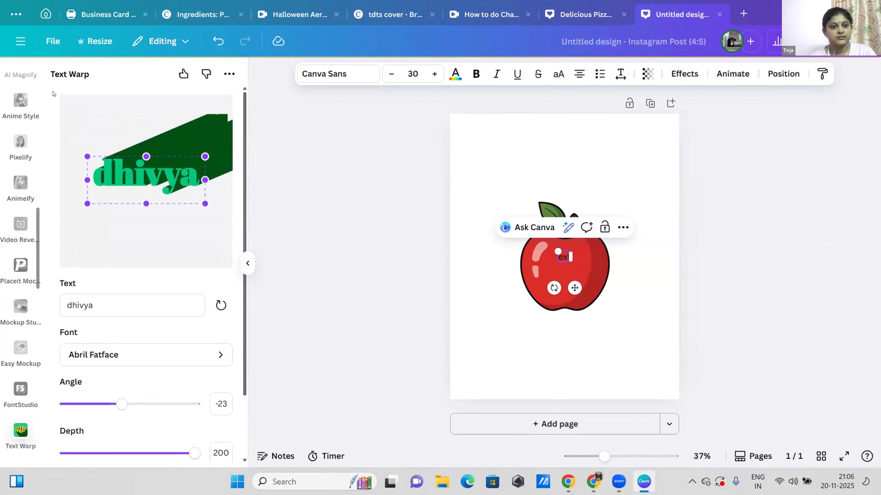
Return to the Canva apps catalogue without adding the warped text and clear the "text wrap" search
scroll(21, 174, up, 5)
scroll(41, 138, up, 3)
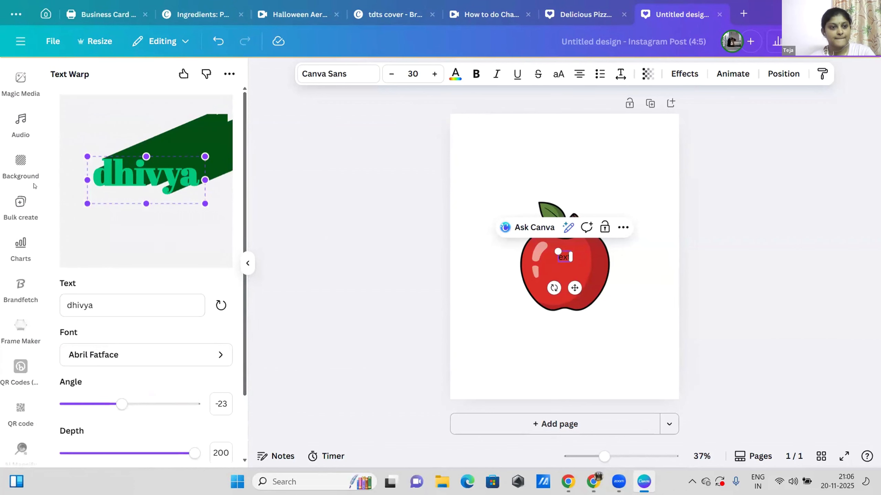
scroll(24, 156, up, 3)
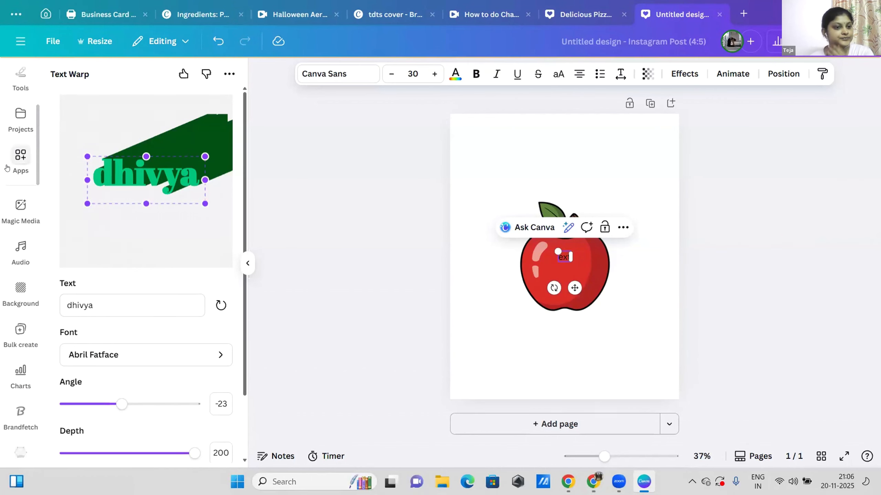
click(25, 160)
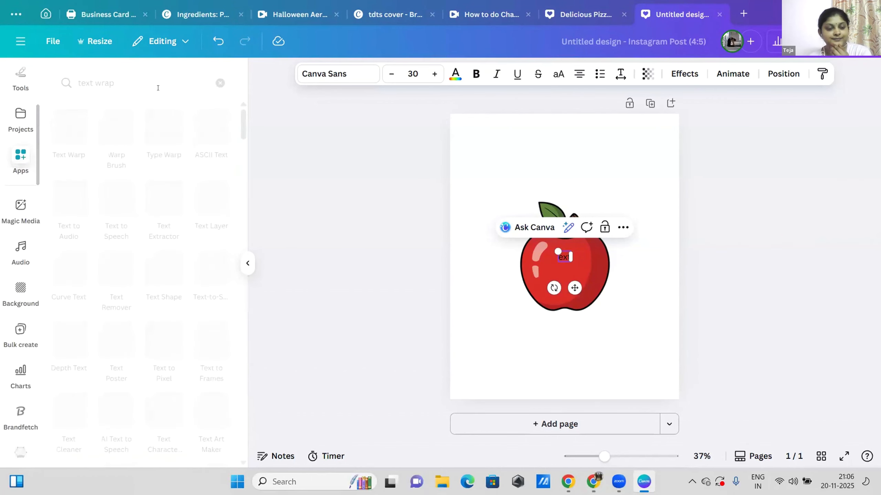
click(210, 79)
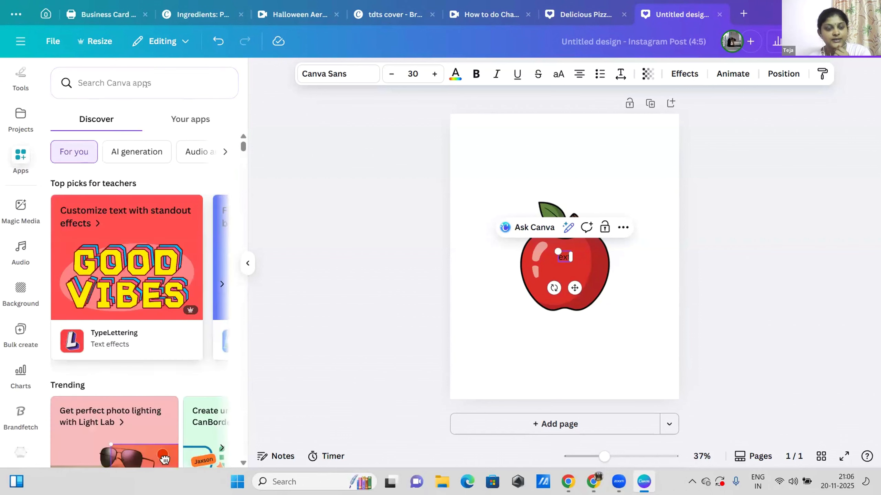
Search the Canva apps for "text wrap" and open the Type Warp app
click(145, 85)
text(text)
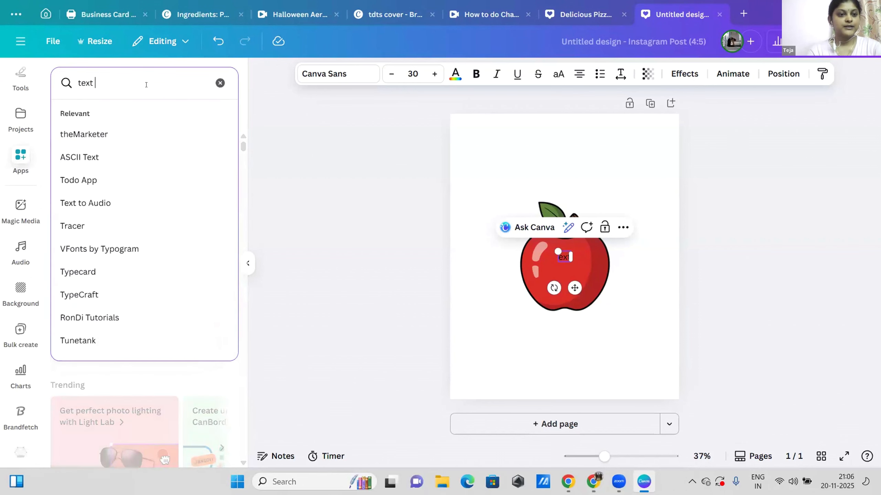
text( wrap)
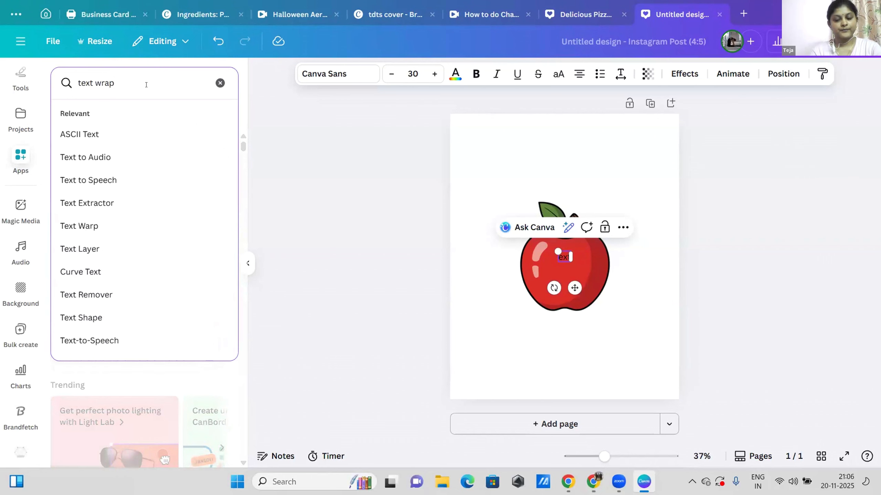
key(Return)
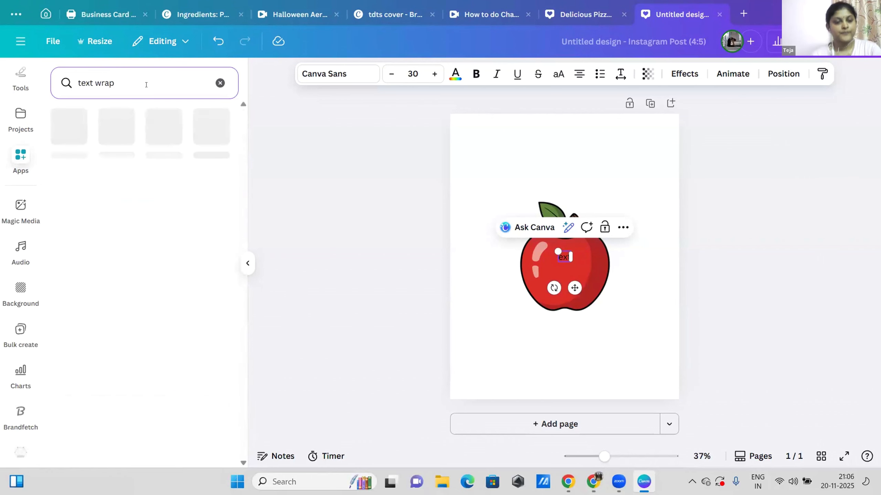
click(168, 136)
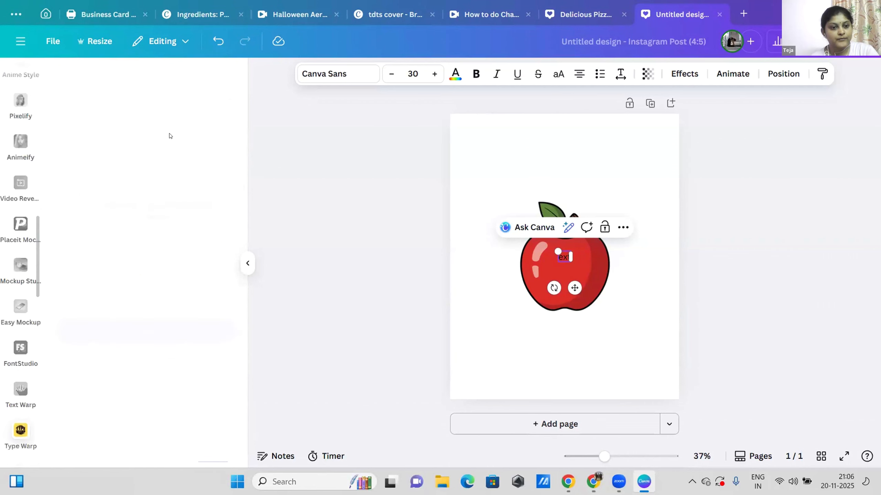
click(179, 329)
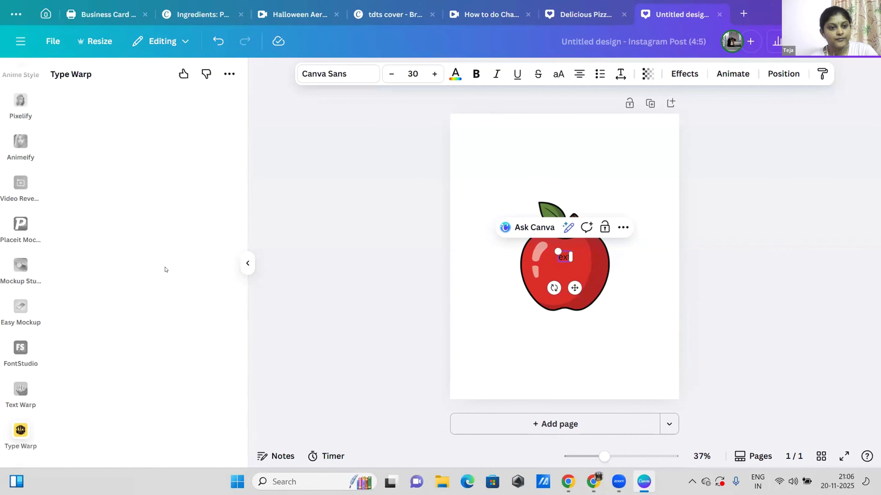
Try the second and third warp shapes on the "TYPE WARP" sample text and return to the first, bulging shape
scroll(237, 244, down, 2)
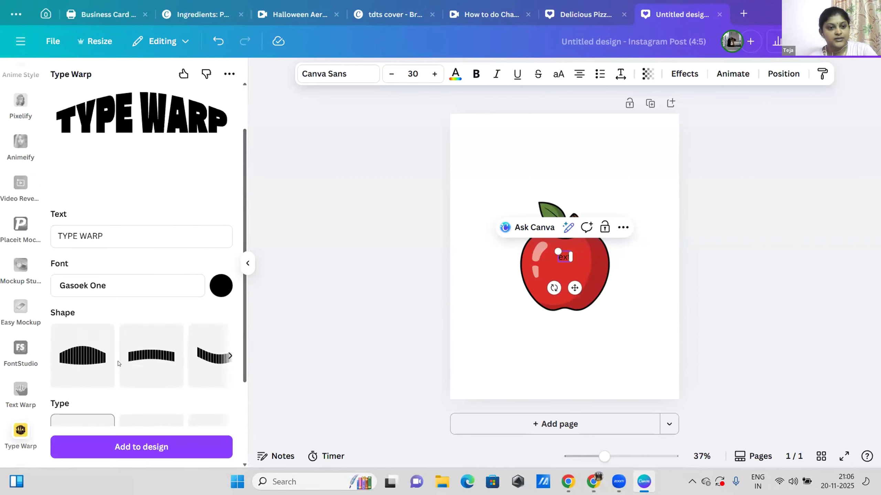
click(156, 358)
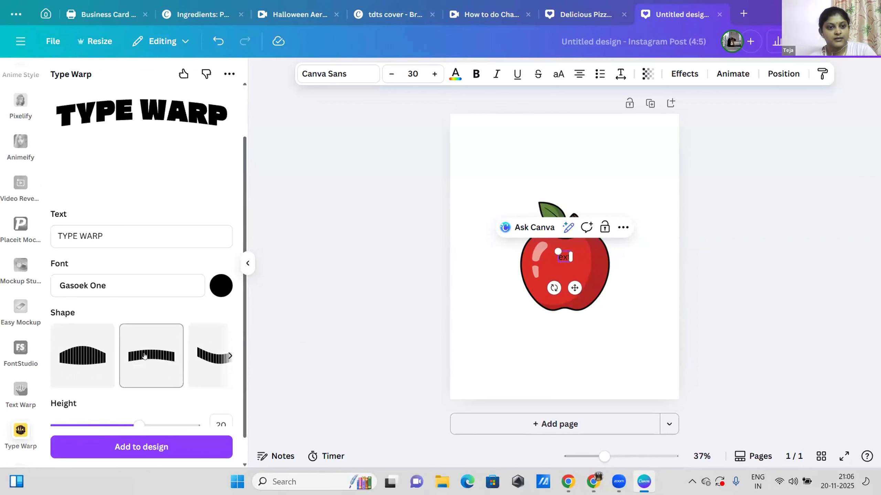
click(200, 360)
click(93, 362)
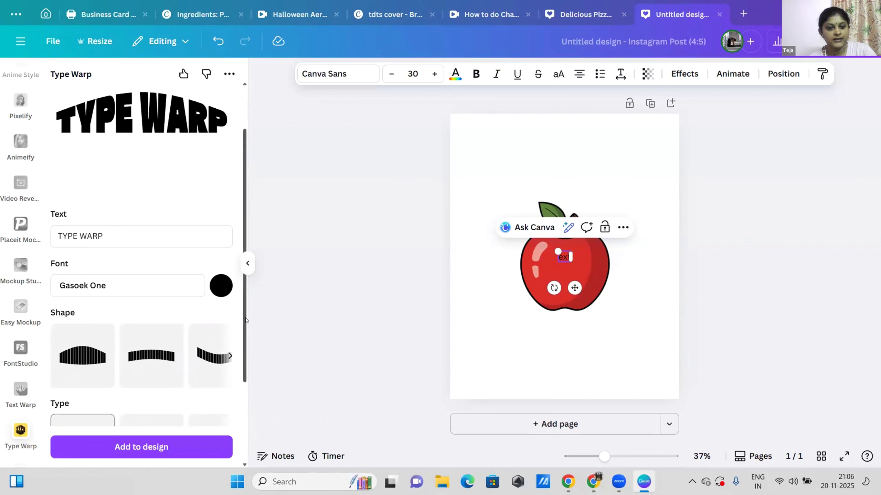
Try a bend of 31 on the bulging warp, and the third warp type with the bend lowered to 1
scroll(240, 384, down, 3)
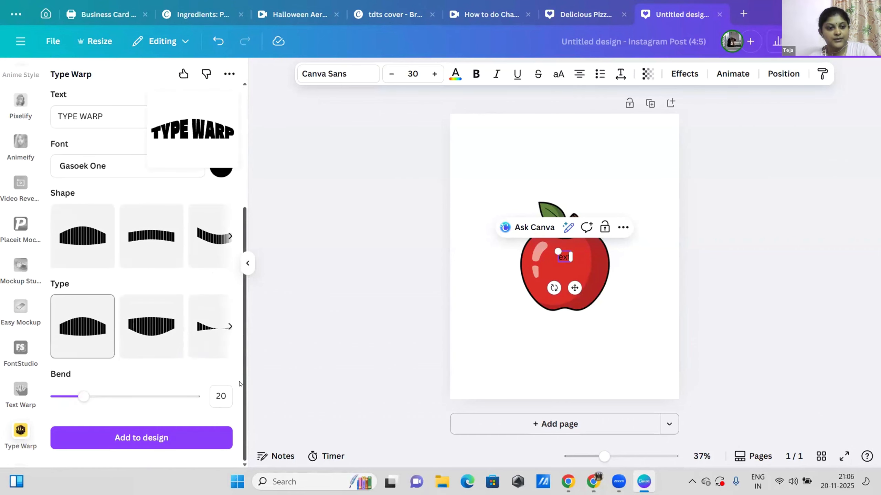
mouse_move(84, 396)
mouse_down()
mouse_move(195, 396)
mouse_move(98, 397)
mouse_up()
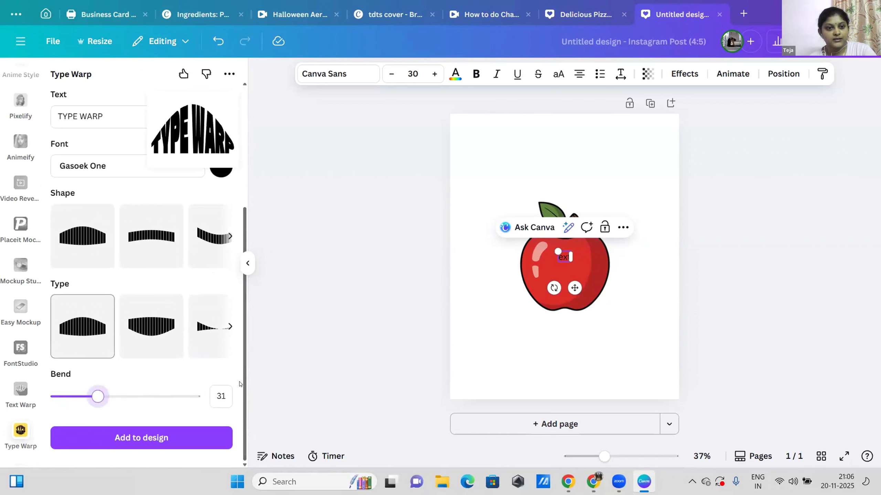
click(203, 337)
drag(98, 396, 57, 397)
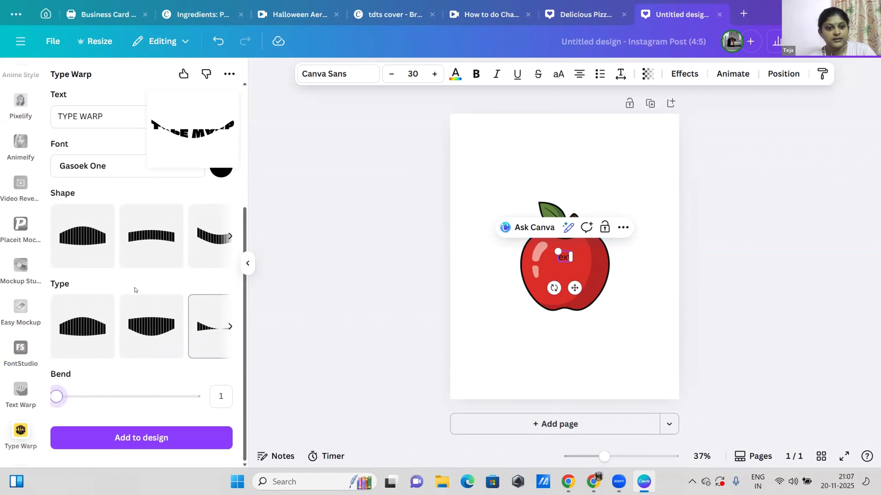
Try the third, wavy shape with a radius of 0 on the sample text and switch back to the bulging shape
click(193, 245)
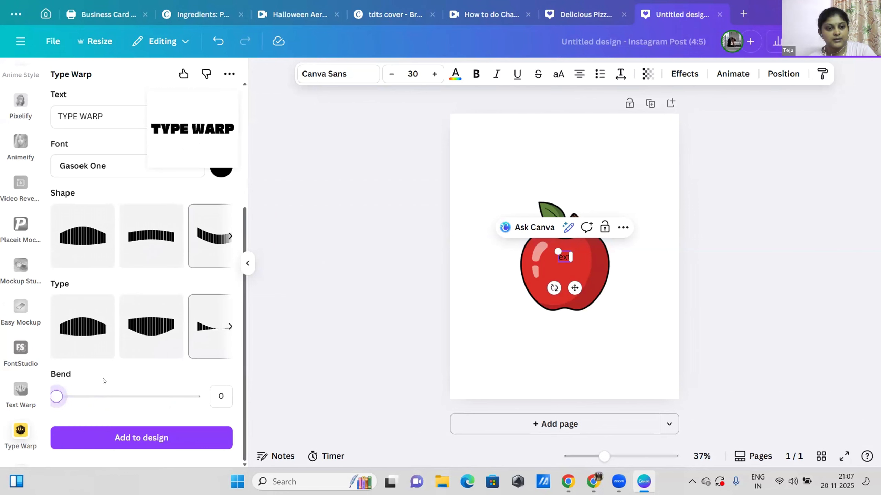
drag(111, 397, 81, 396)
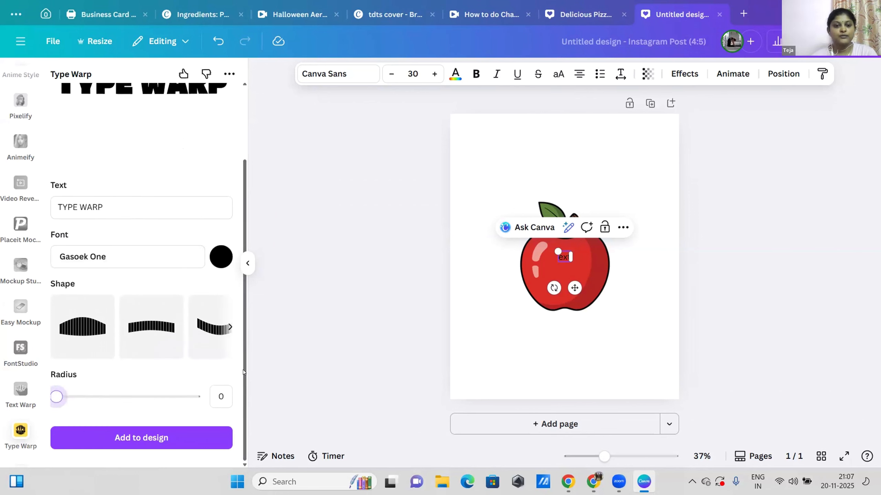
scroll(232, 378, up, 3)
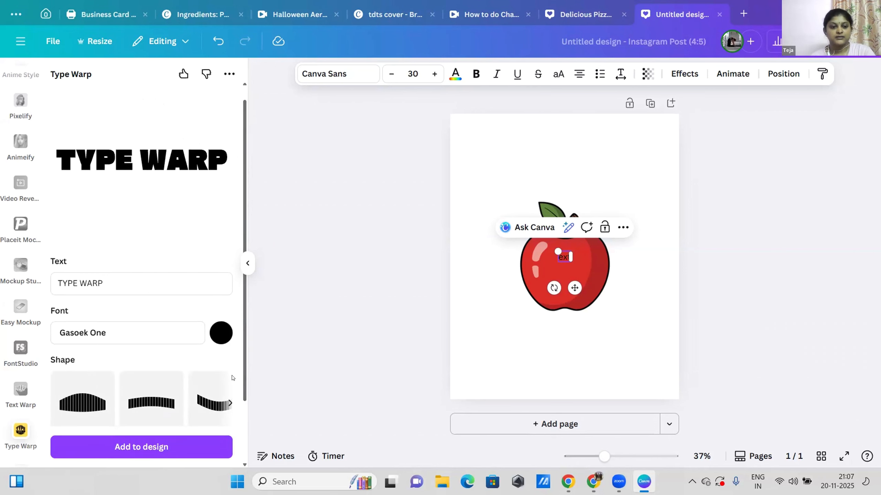
click(83, 399)
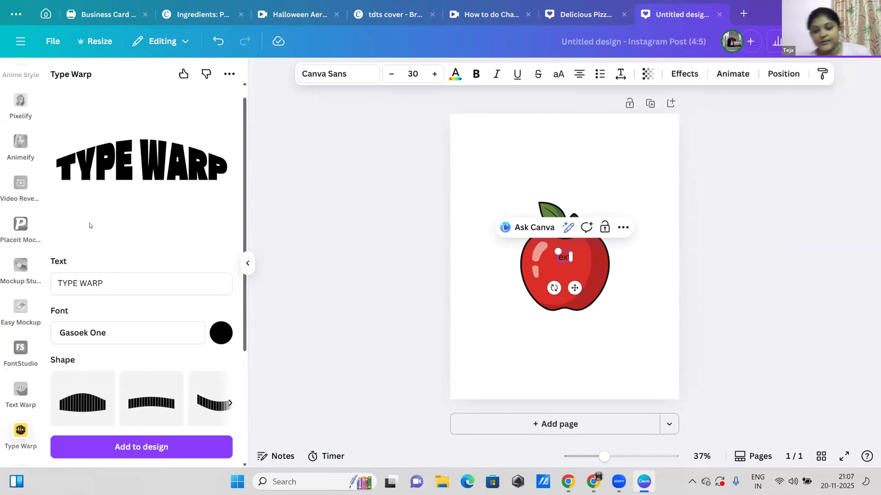
Leave Type Warp for the apps catalogue without adding its text to the design and clear the search
drag(37, 275, 49, 156)
click(20, 193)
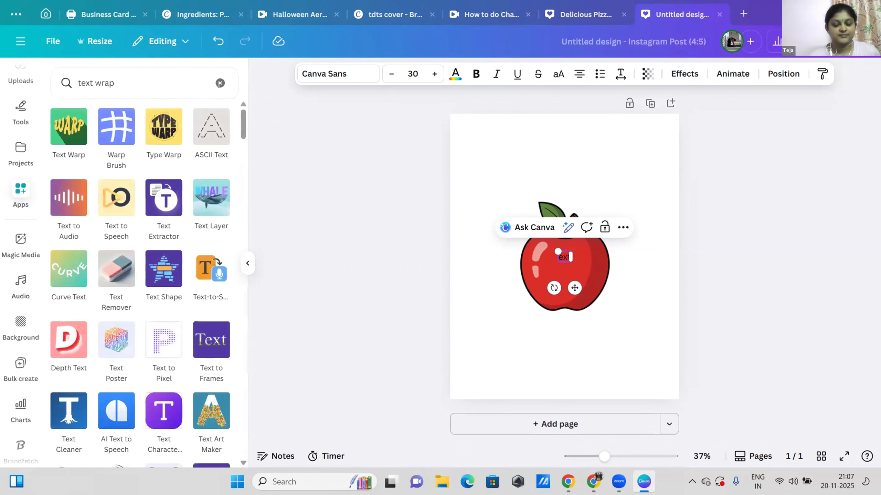
click(220, 83)
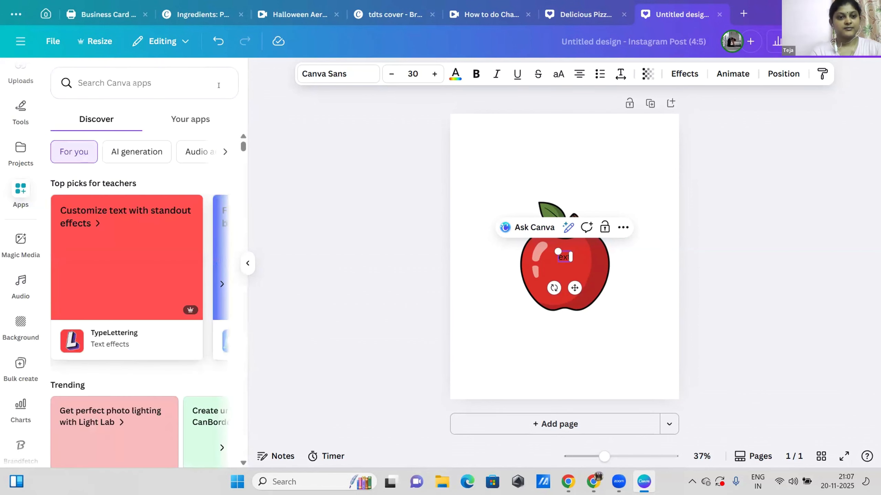
Search the Canva apps for "image belnder" and open the Image Blender app
click(175, 86)
text(i)
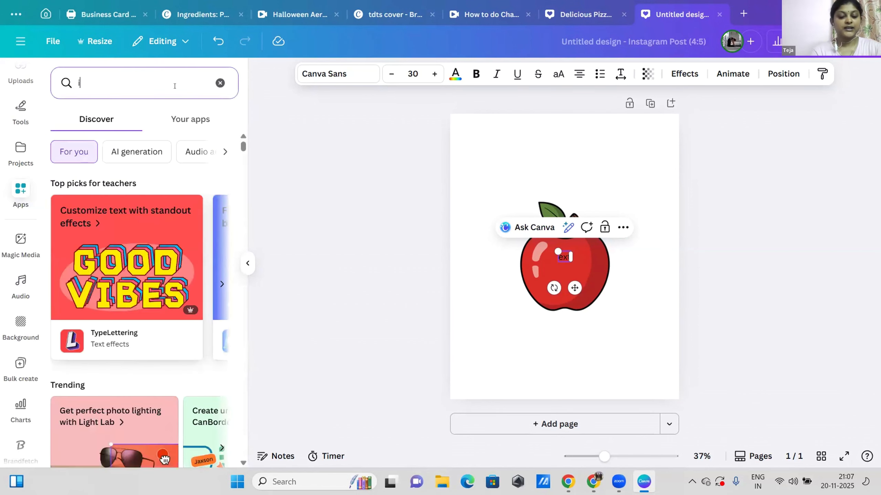
text(mage)
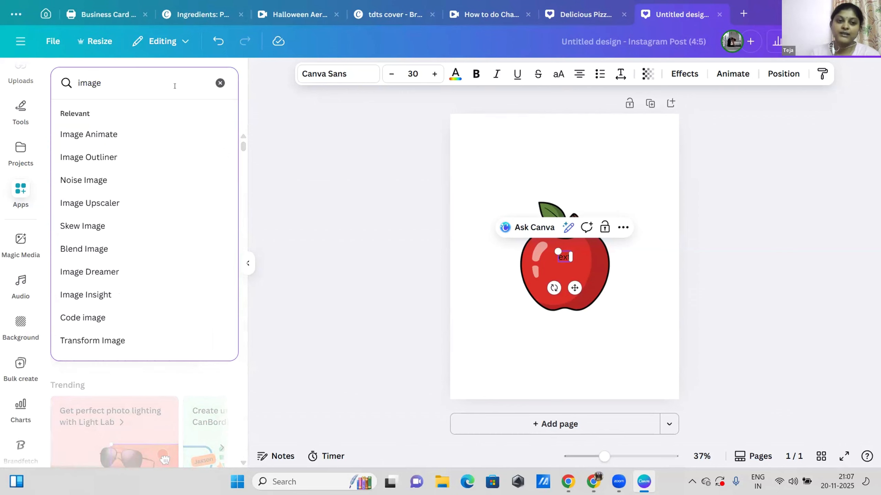
text(el)
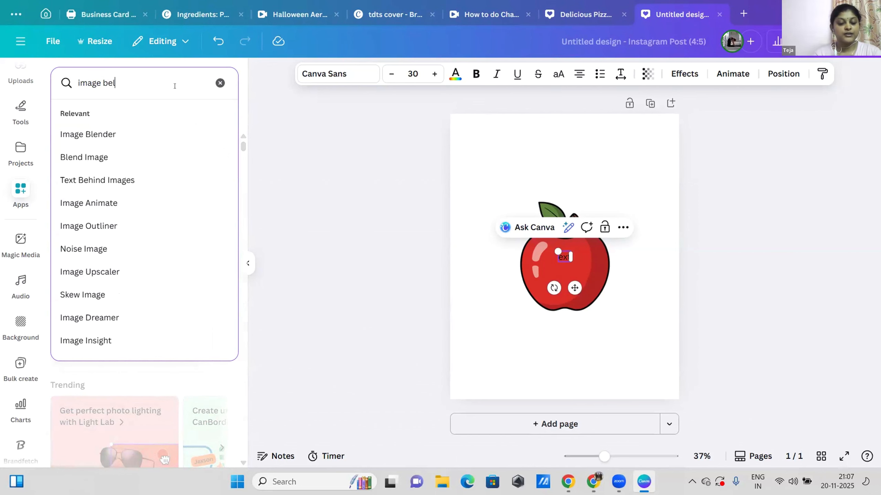
text(nder)
key(Return)
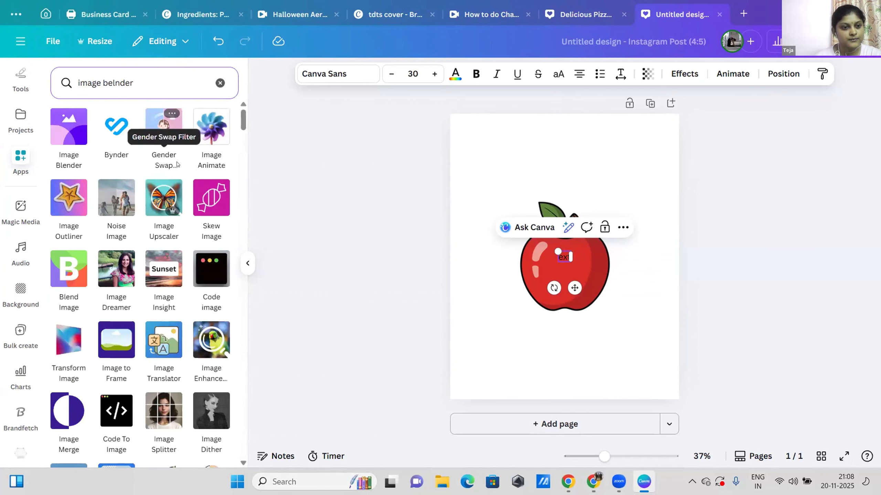
click(69, 128)
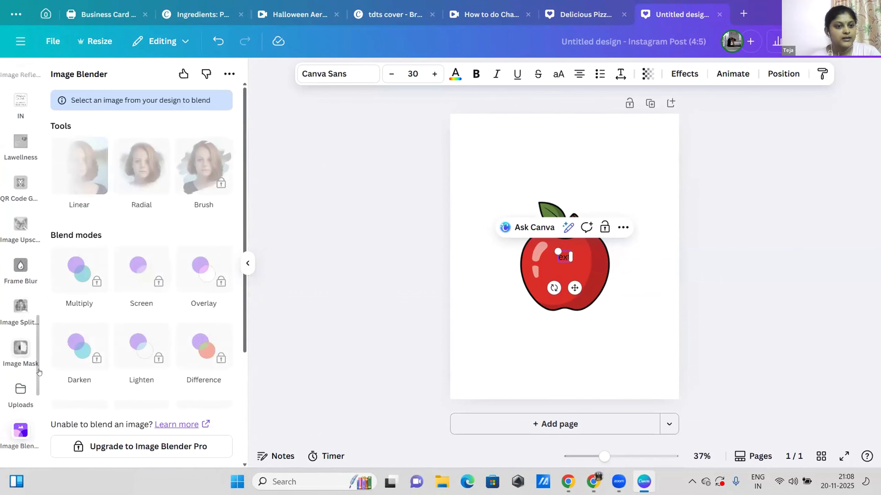
Add the uploaded portrait photo of a woman in red wearing a headset over the apple and shift it toward the page's right side
click(596, 264)
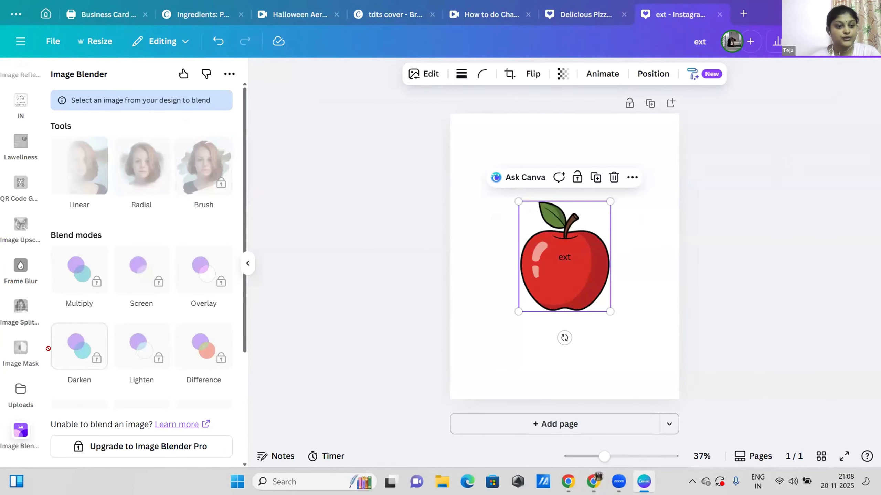
scroll(37, 344, up, 8)
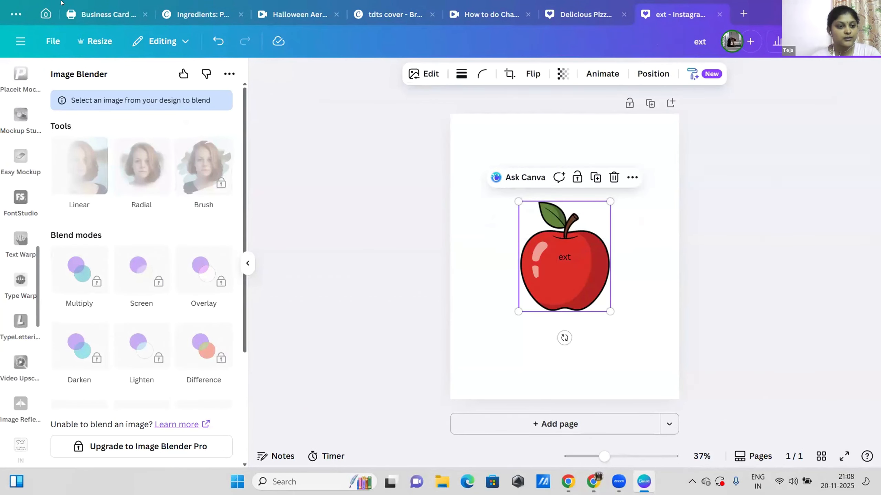
scroll(47, 305, up, 10)
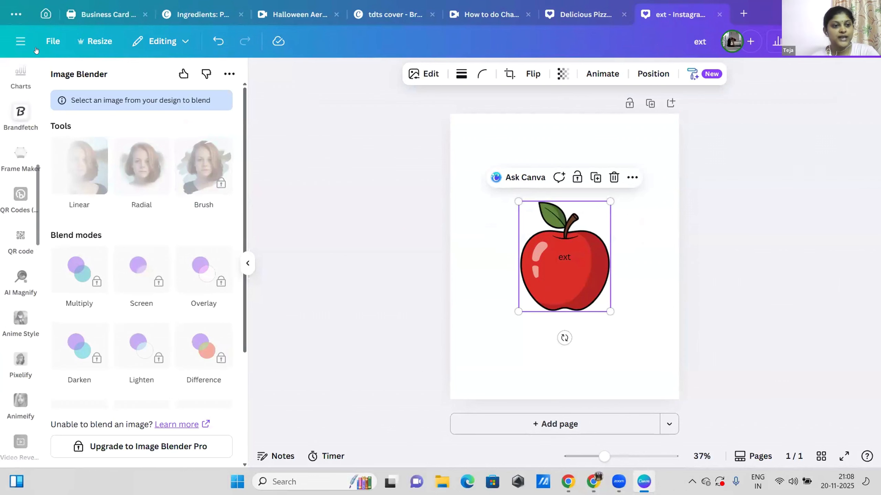
drag(38, 197, 37, 170)
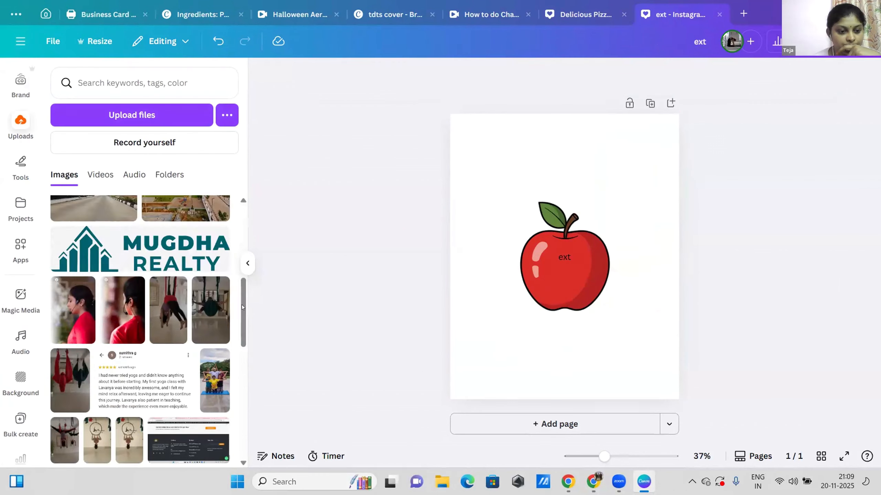
drag(242, 304, 243, 372)
click(169, 244)
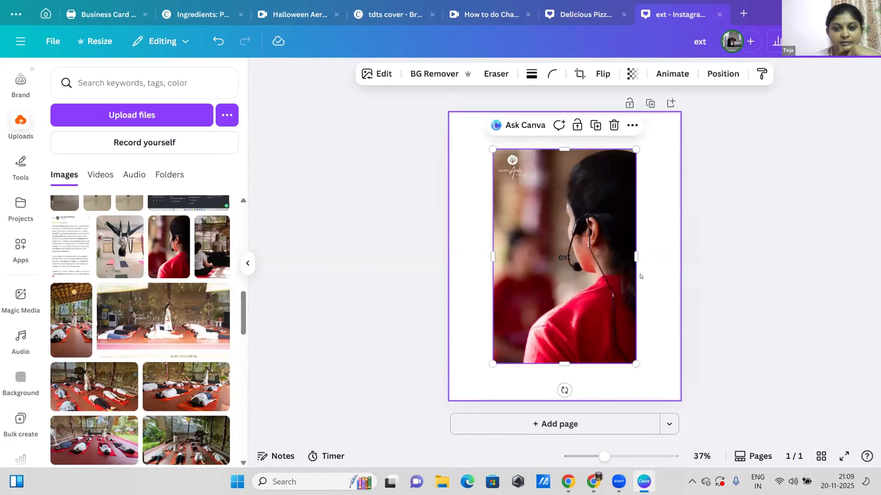
drag(614, 291, 634, 286)
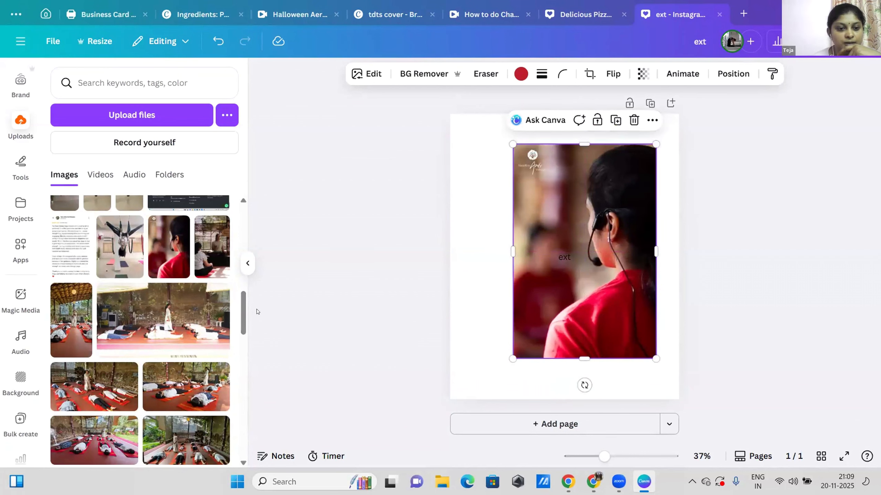
Reopen the Image Blender app from the apps search with the portrait photo selected
scroll(236, 277, up, 5)
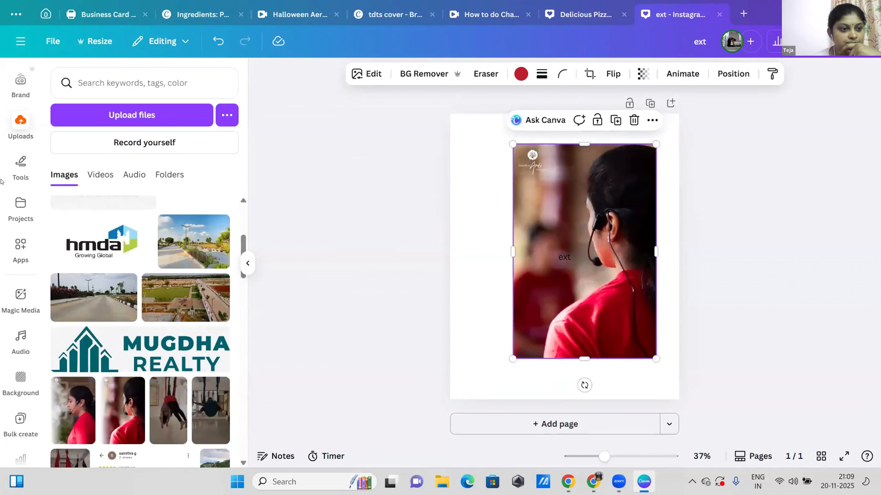
click(20, 247)
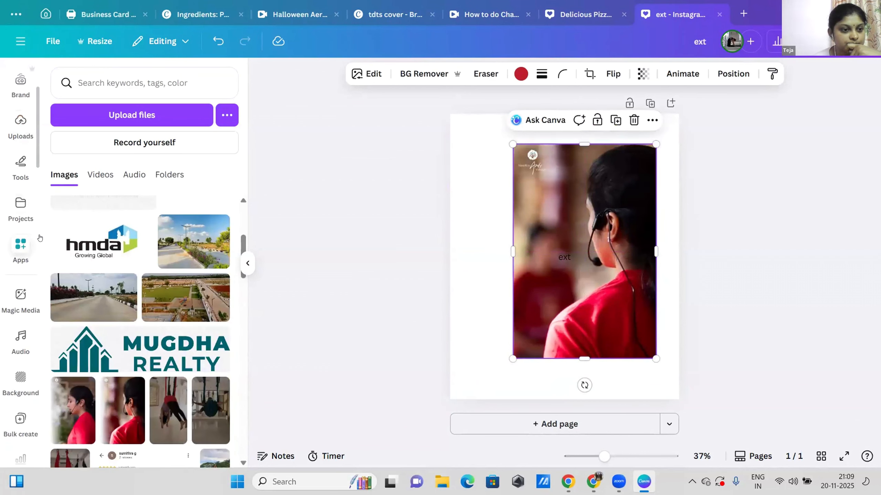
text(image belnder)
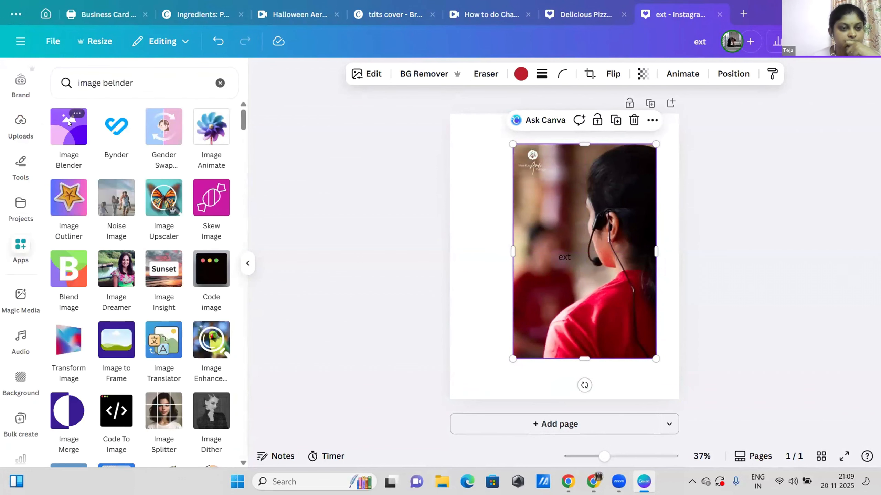
click(68, 122)
Apply a radial blend reaching the photo's lower-right corner, after trying a linear blend that fades its left edge
click(97, 180)
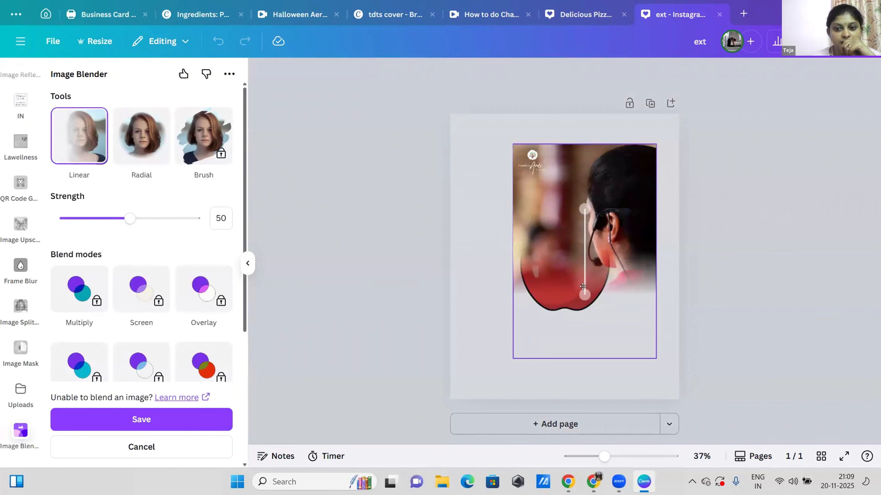
drag(584, 295, 526, 208)
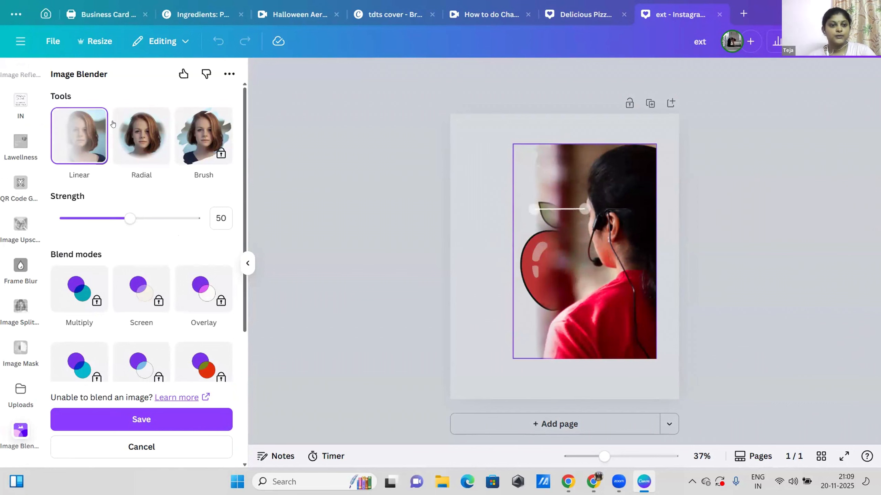
click(151, 138)
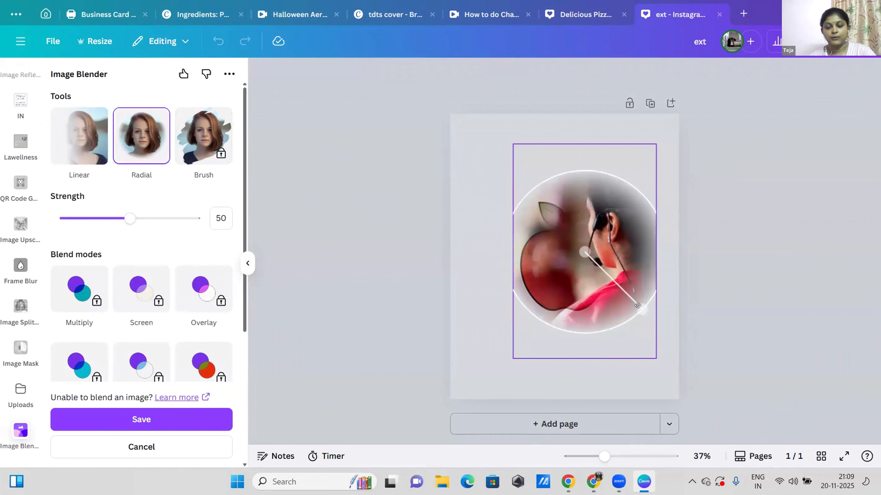
drag(638, 305, 649, 352)
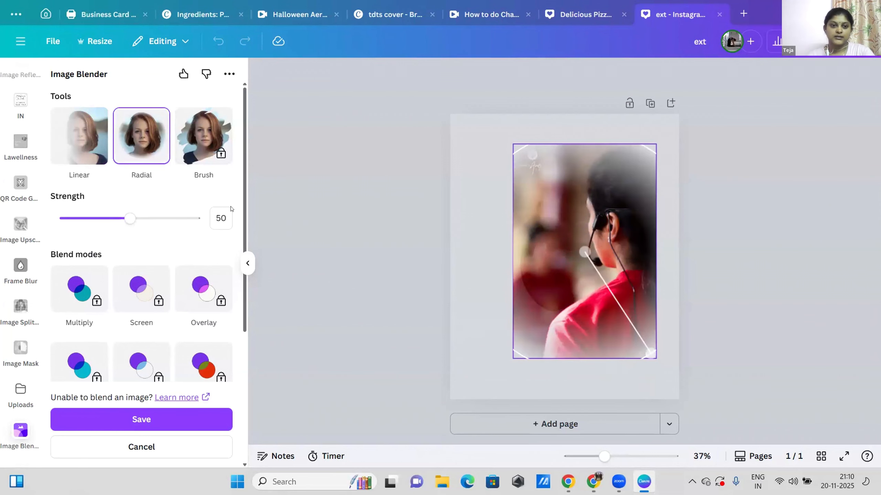
Switch the portrait photo's blend from radial to linear in Image Blender
click(74, 127)
click(58, 113)
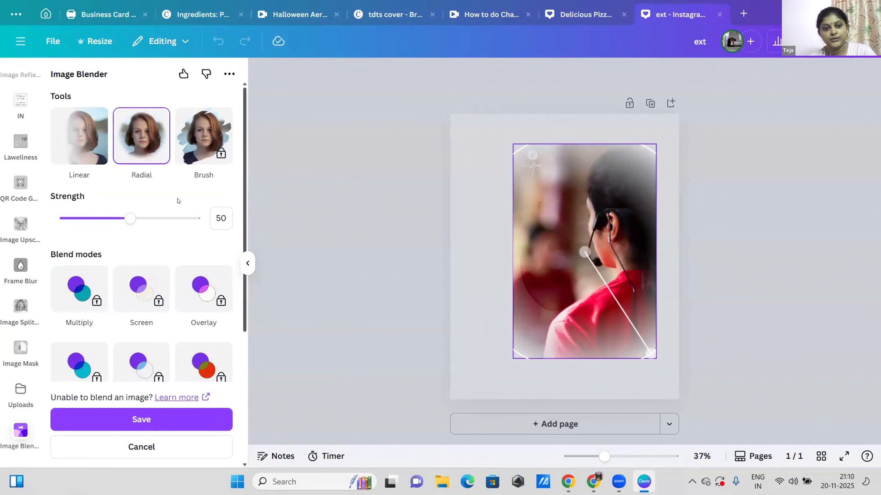
click(69, 143)
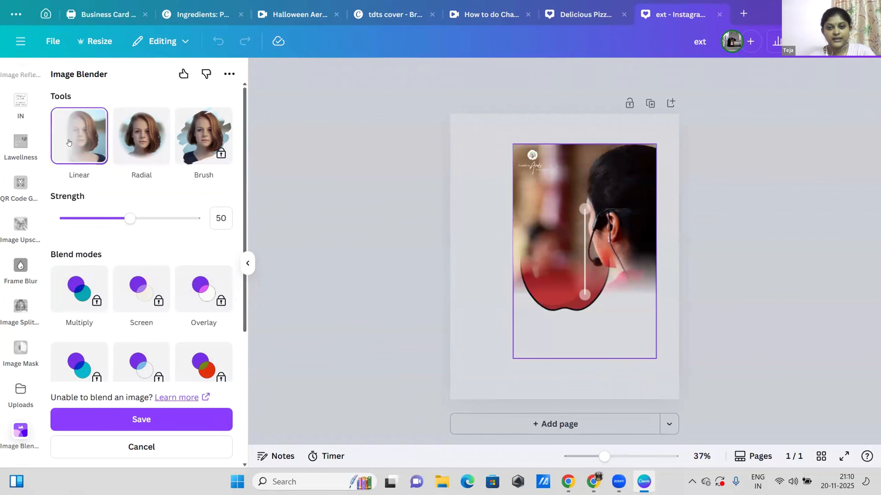
drag(244, 200, 60, 1)
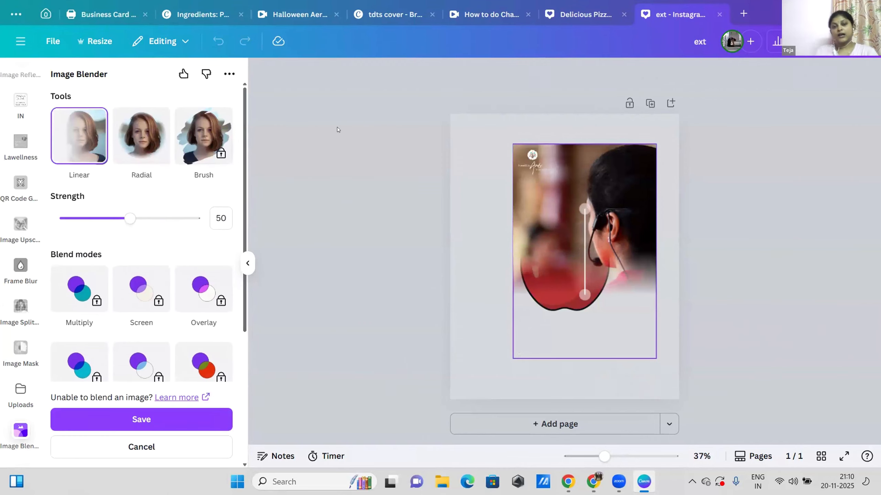
Open the "How to do Chandra Namaskar" video design and examine the clips on its timeline
click(482, 14)
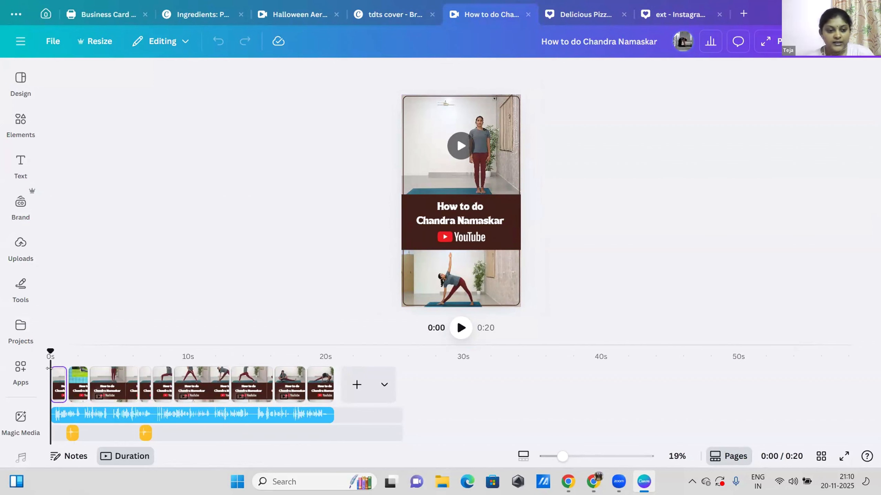
mouse_move(49, 350)
mouse_down()
mouse_move(51, 342)
mouse_move(169, 343)
mouse_move(44, 341)
mouse_up()
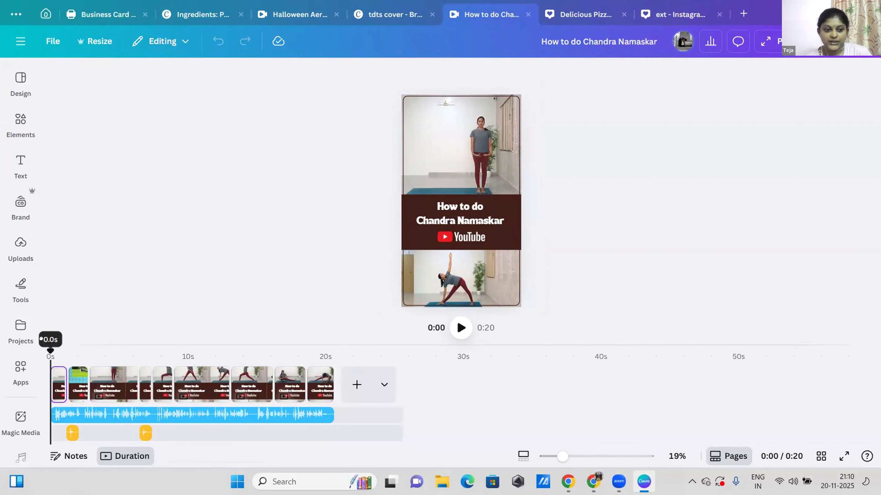
scroll(63, 379, up, 5)
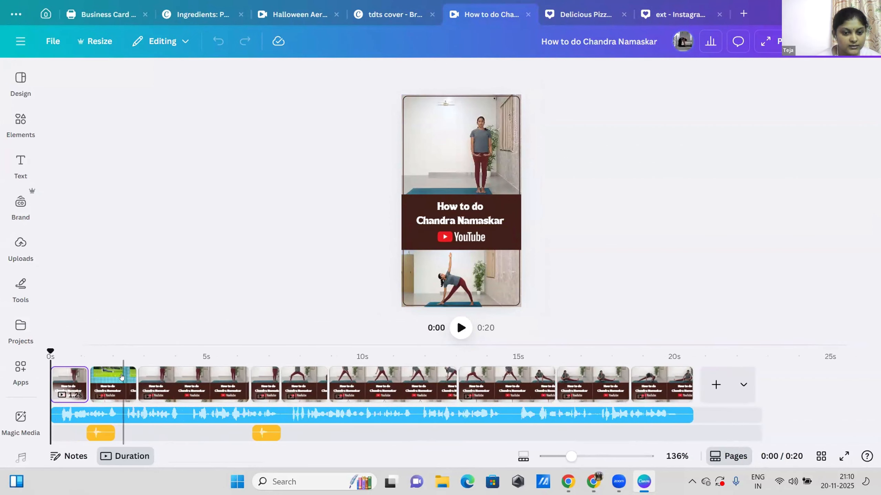
scroll(120, 378, up, 4)
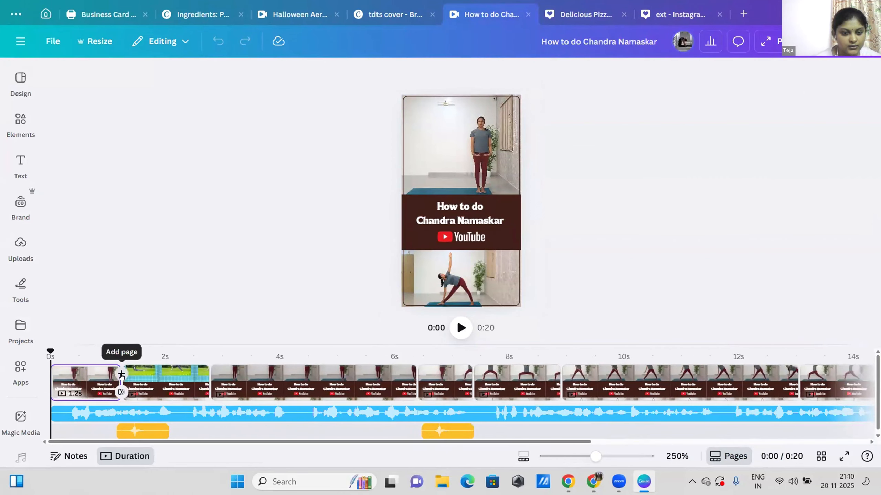
scroll(121, 377, down, 3)
scroll(121, 377, down, 4)
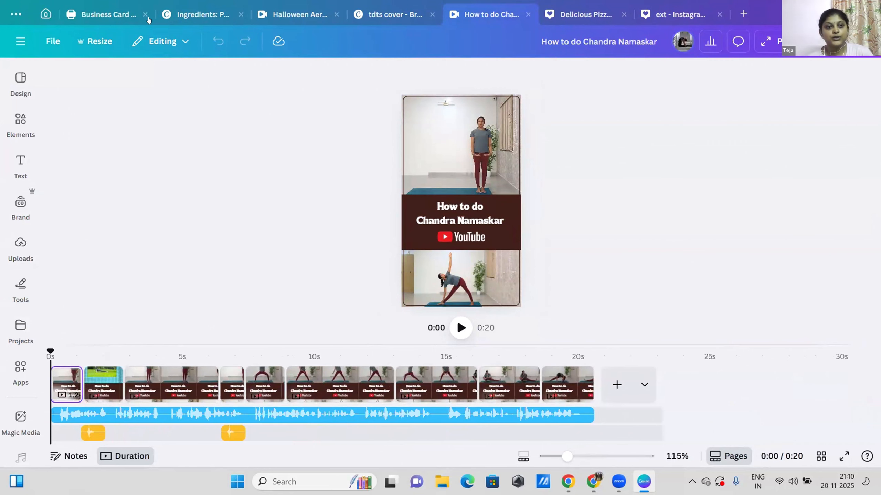
Return to the home page and search the templates for "instagram video"
click(45, 14)
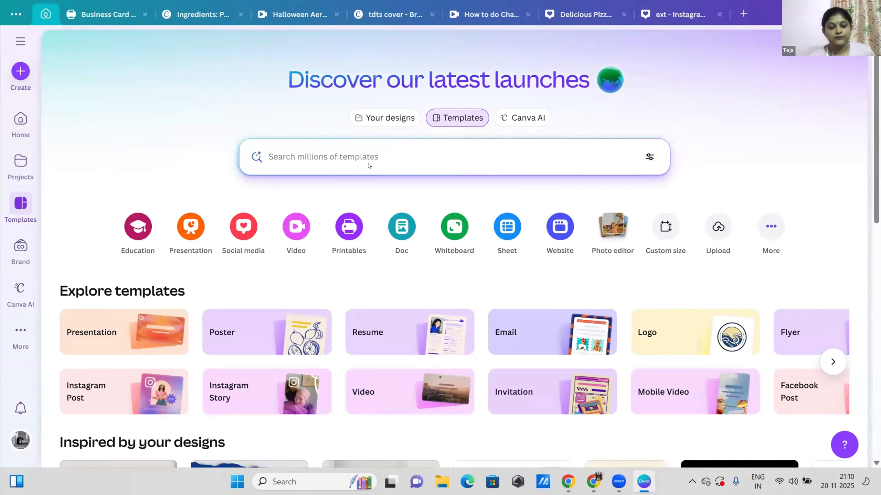
click(366, 161)
text(v)
key(BackSpace)
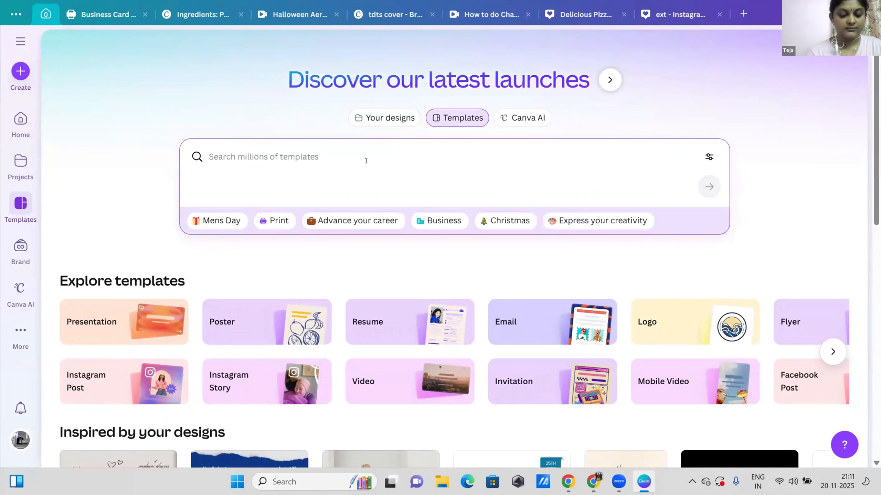
text(instagram)
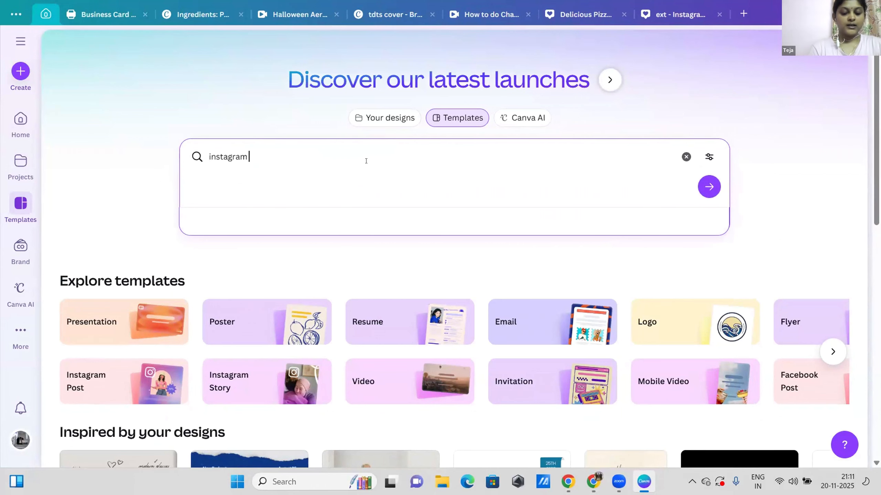
text( video)
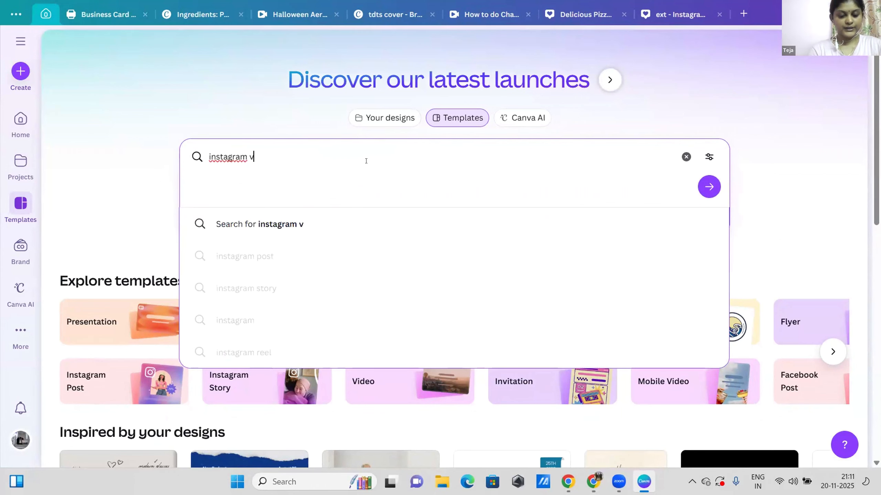
key(Return)
scroll(245, 230, down, 4)
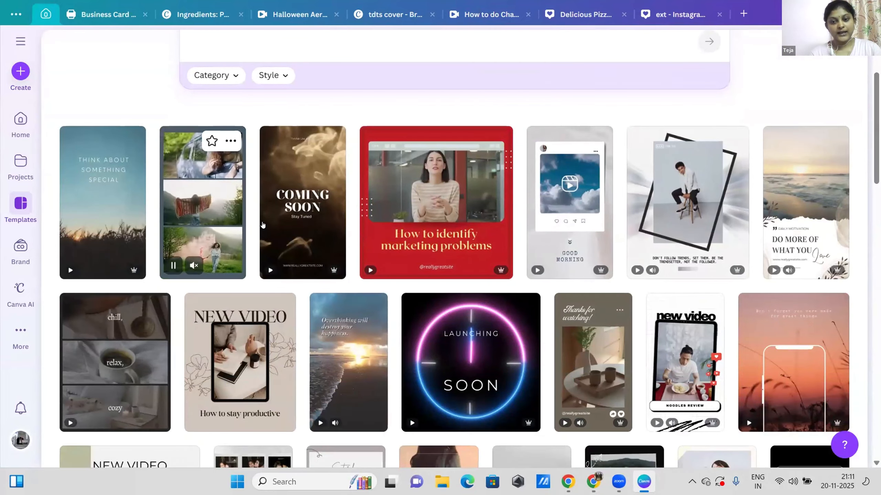
Create a design from the smoky "Coming Soon" template and add a blank second page
mouse_move(263, 225)
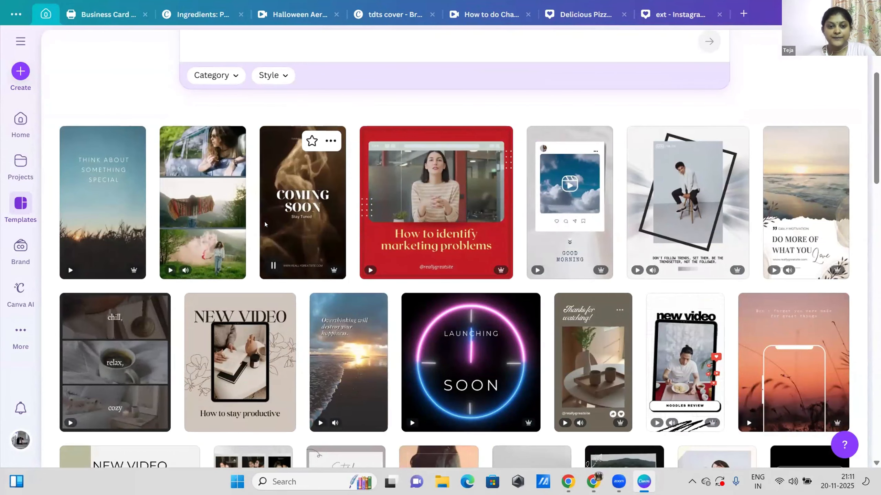
click(264, 224)
click(634, 201)
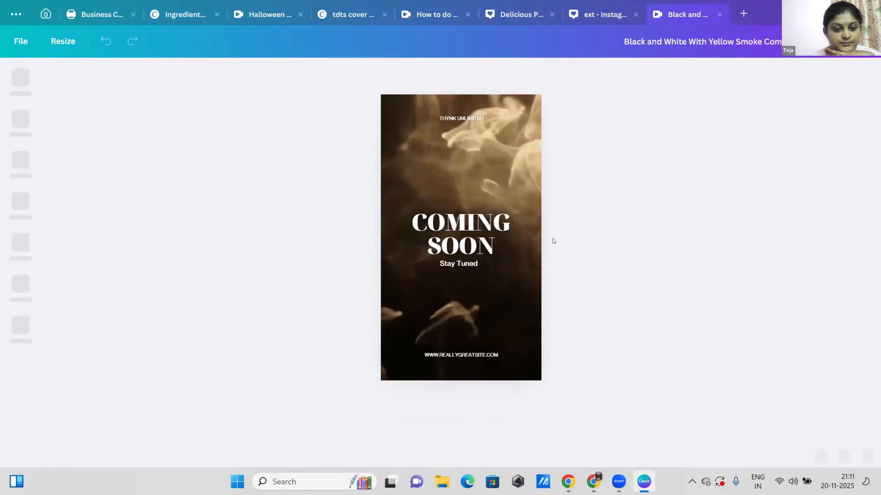
click(455, 164)
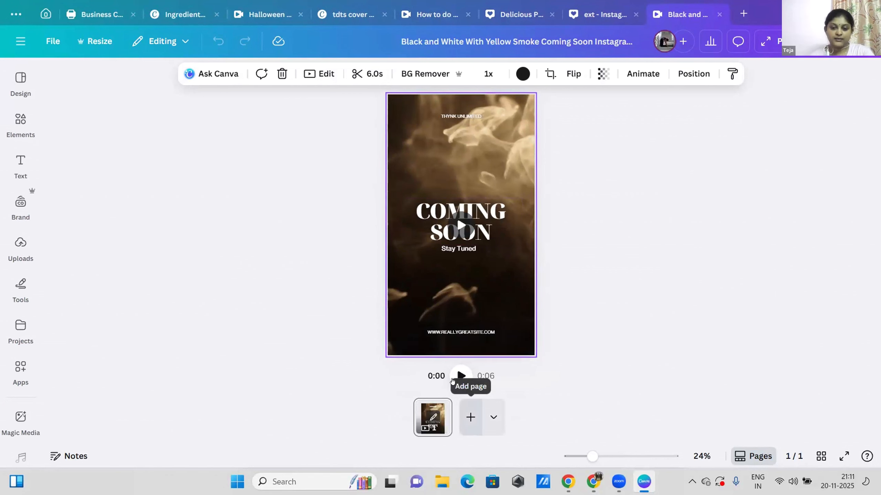
click(452, 380)
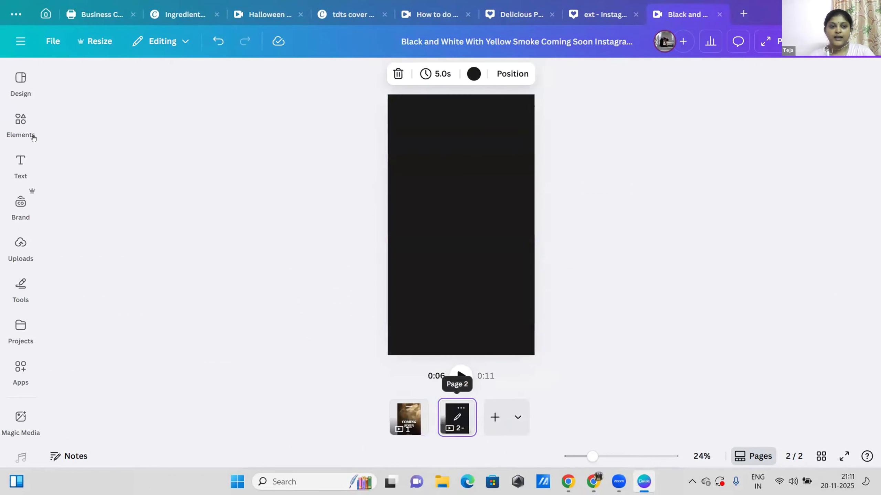
Search the elements for "smoky video" and browse the video results for a smoking ash heap
click(21, 125)
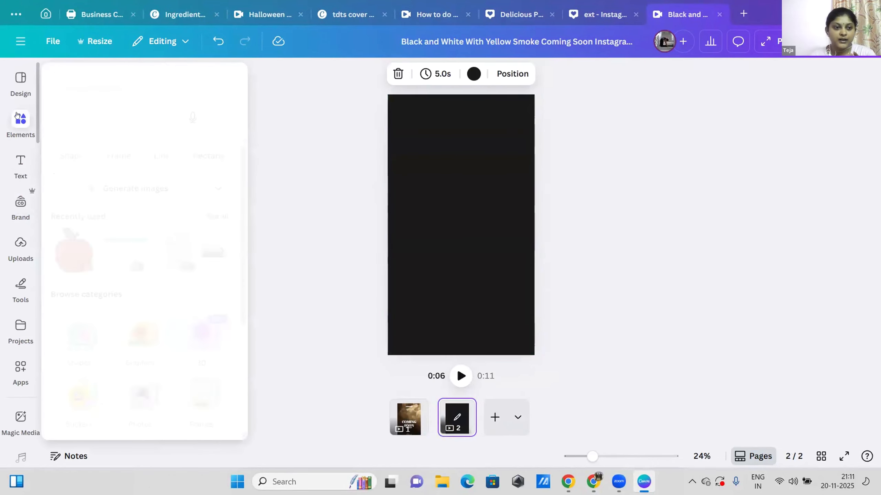
click(14, 115)
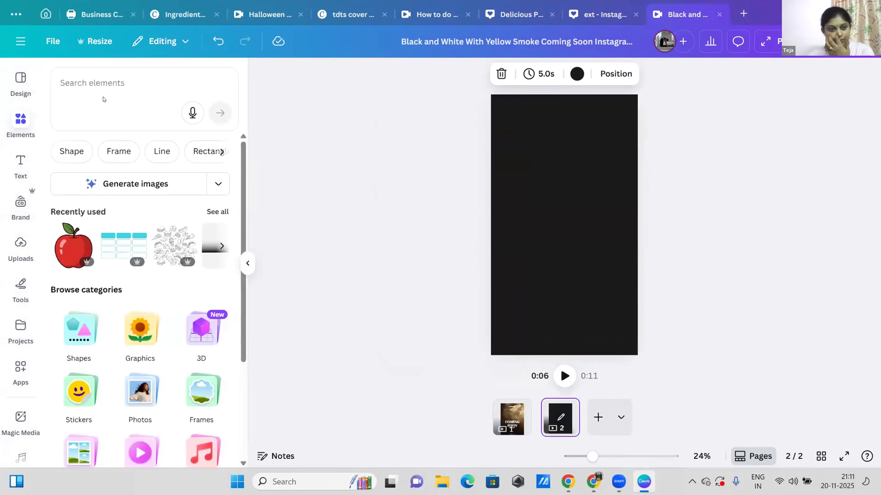
click(100, 72)
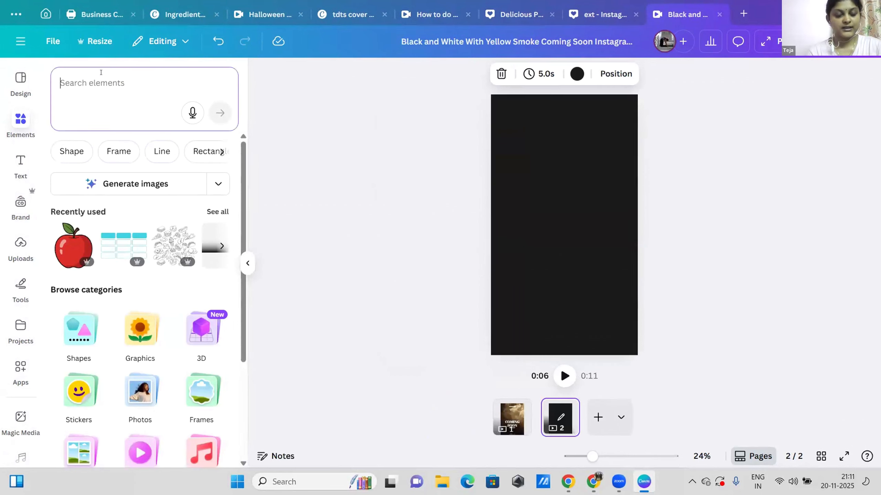
text(smoky video)
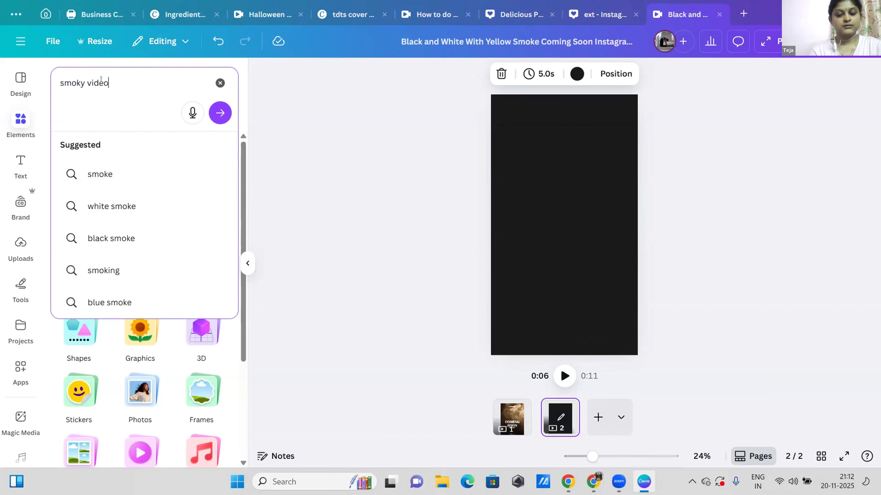
key(Return)
scroll(241, 322, down, 8)
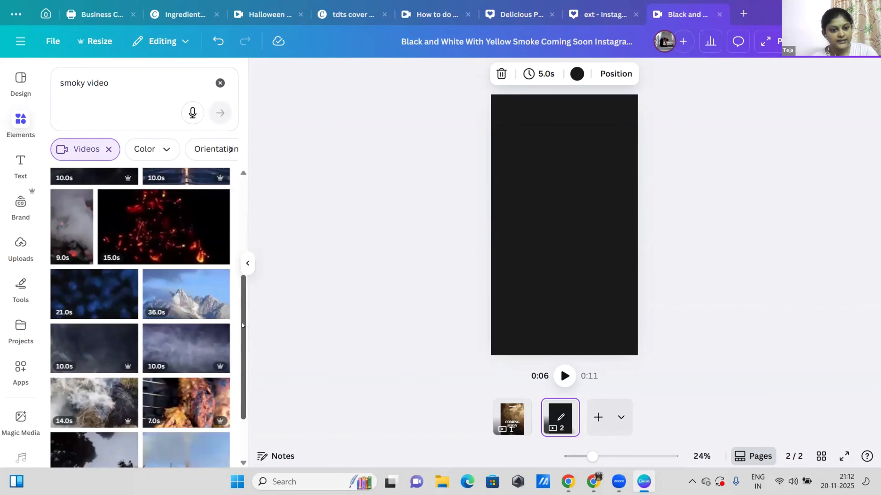
scroll(244, 365, down, 1)
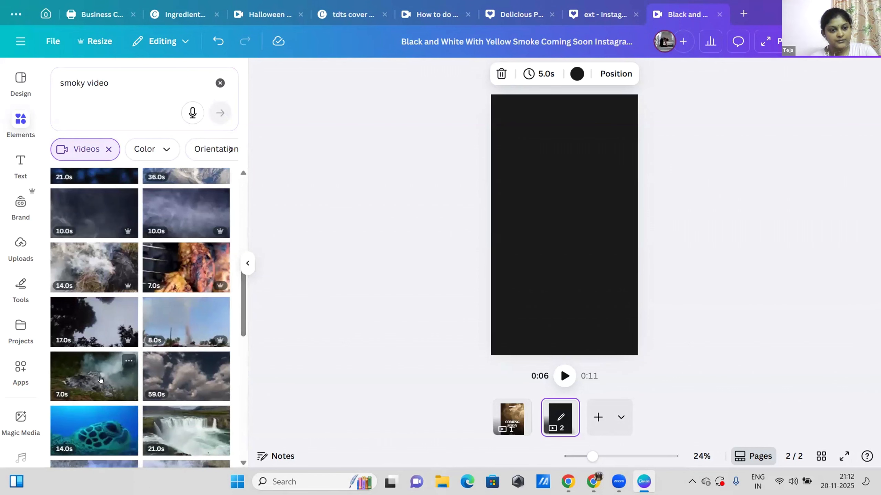
Place the 7-second smoking ash heap video on page 2 and stretch it to cover the whole page
drag(100, 378, 561, 243)
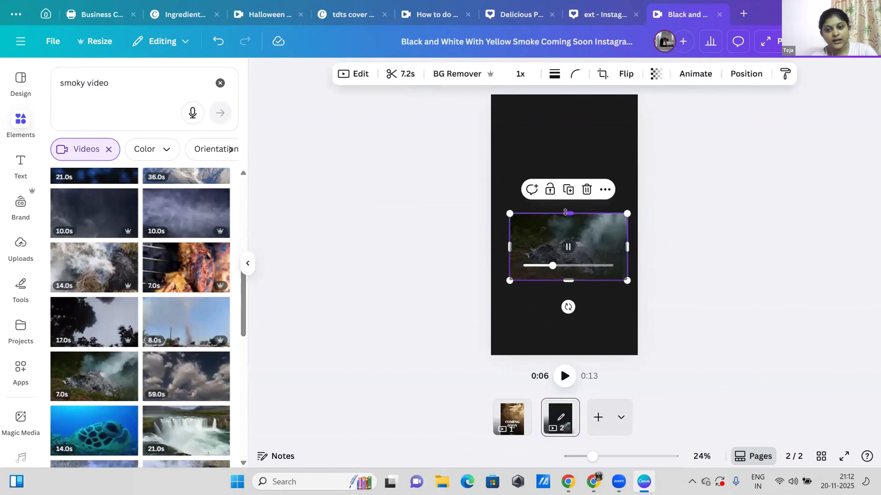
click(586, 190)
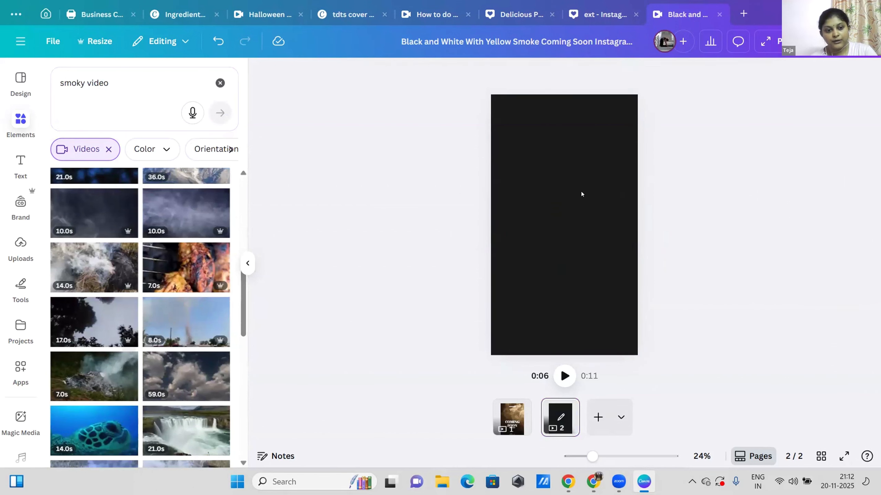
click(94, 376)
drag(564, 192, 568, 94)
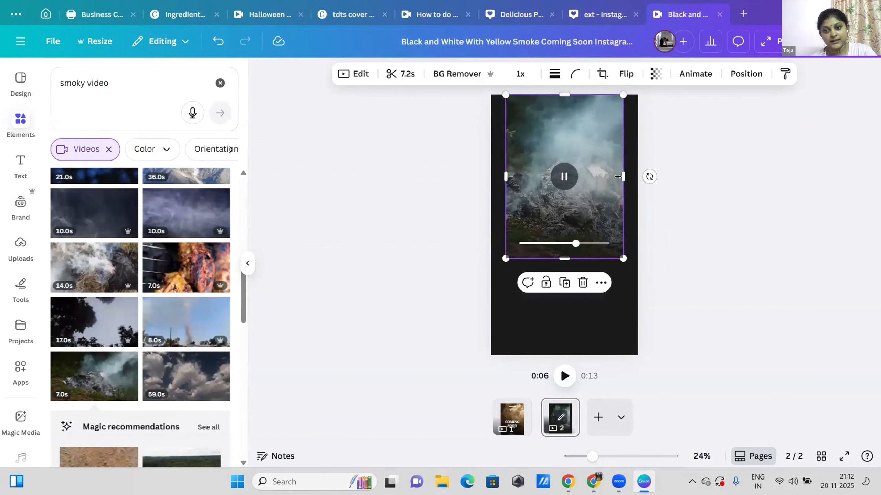
drag(634, 180, 648, 178)
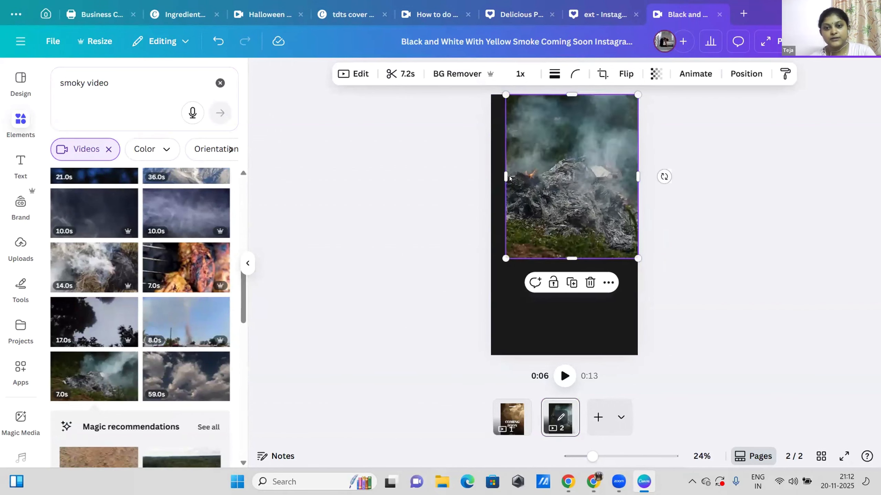
drag(499, 176, 484, 175)
drag(564, 260, 563, 359)
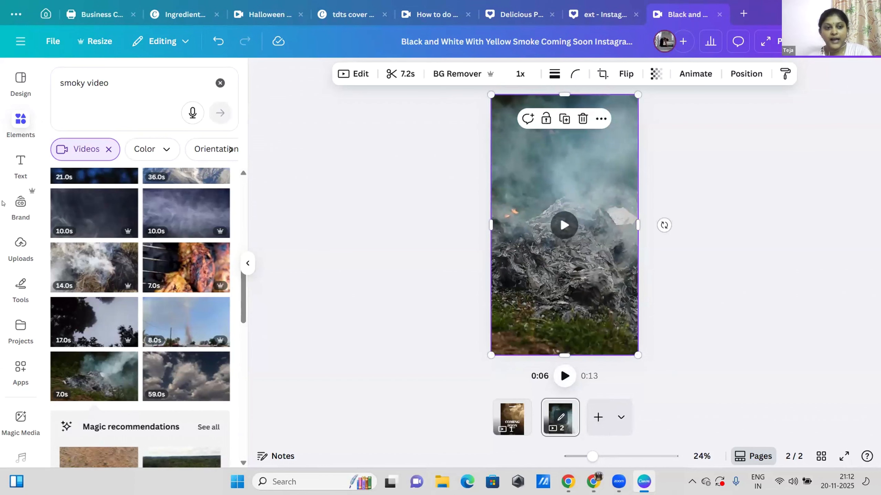
Add a default heading over the smoke video on page 2, checking page 1 for reference
click(20, 172)
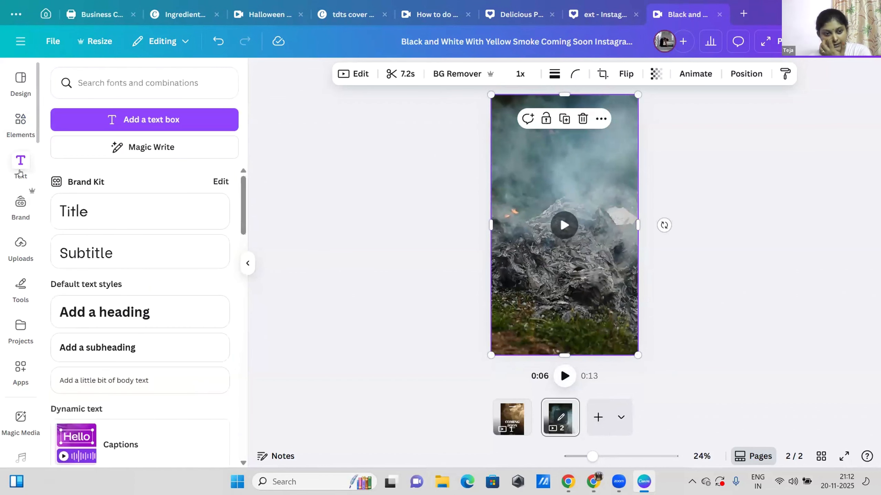
click(138, 312)
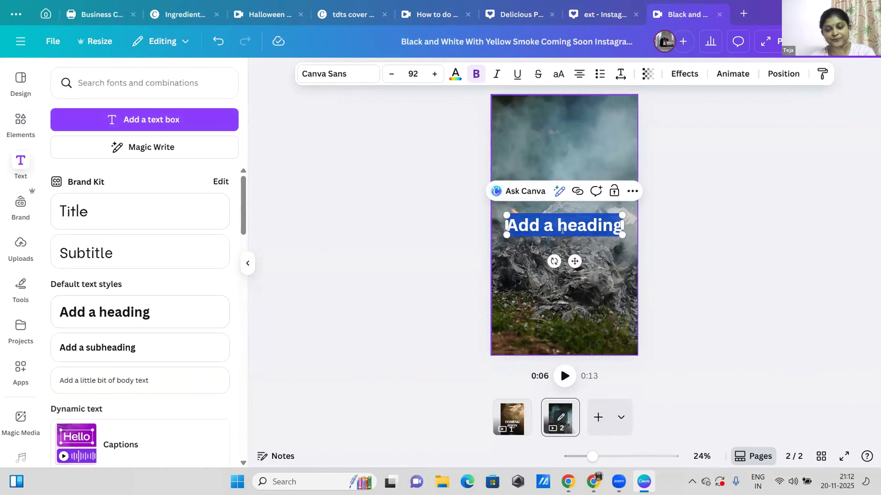
key(Escape)
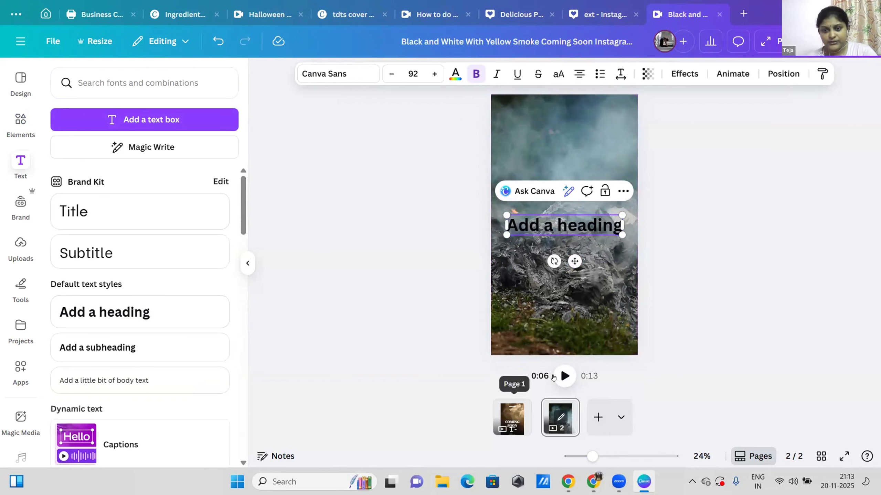
click(512, 418)
click(560, 417)
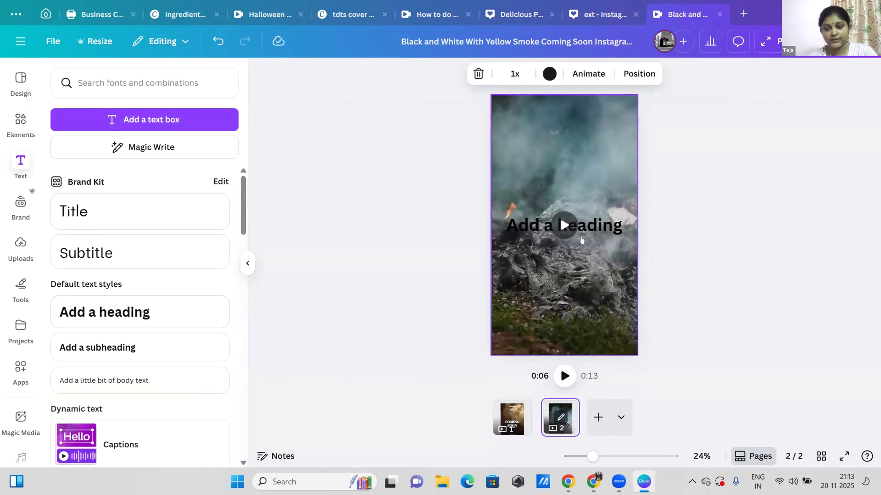
Replace the placeholder heading on page 2 with "Canva Course"
drag(597, 222, 507, 224)
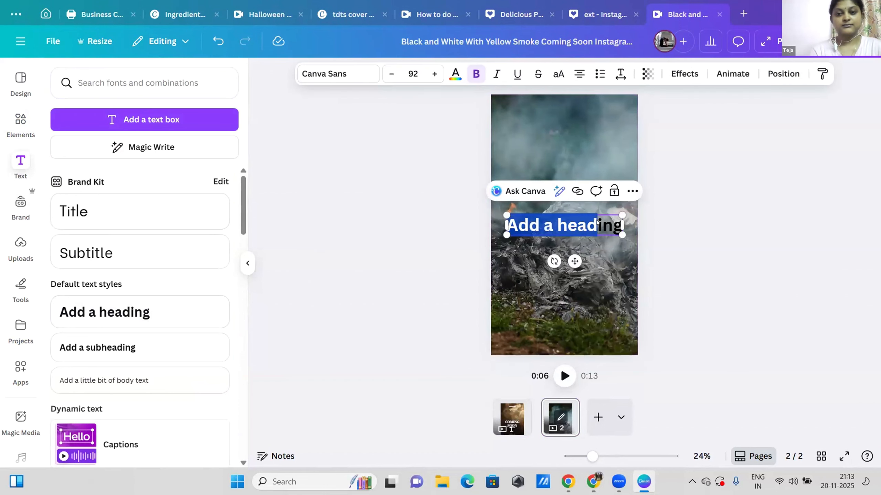
key(BackSpace)
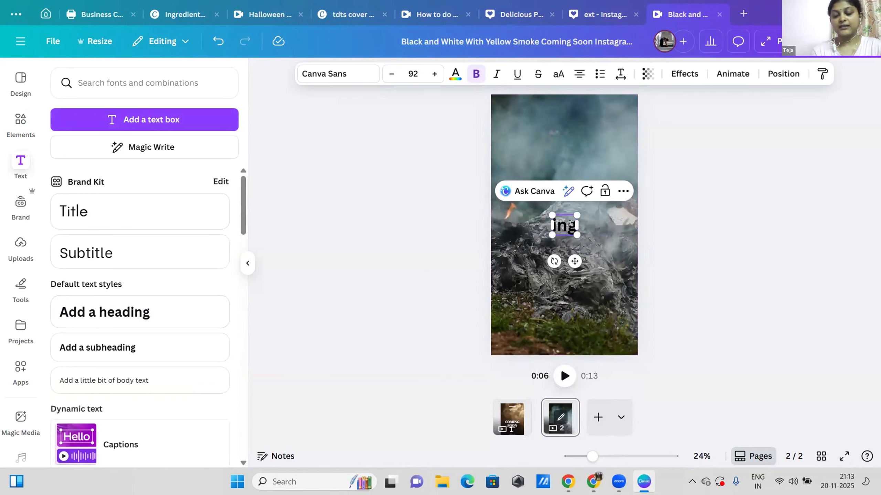
key(BackSpace)
key(BackSpace)
key(BackSpace)
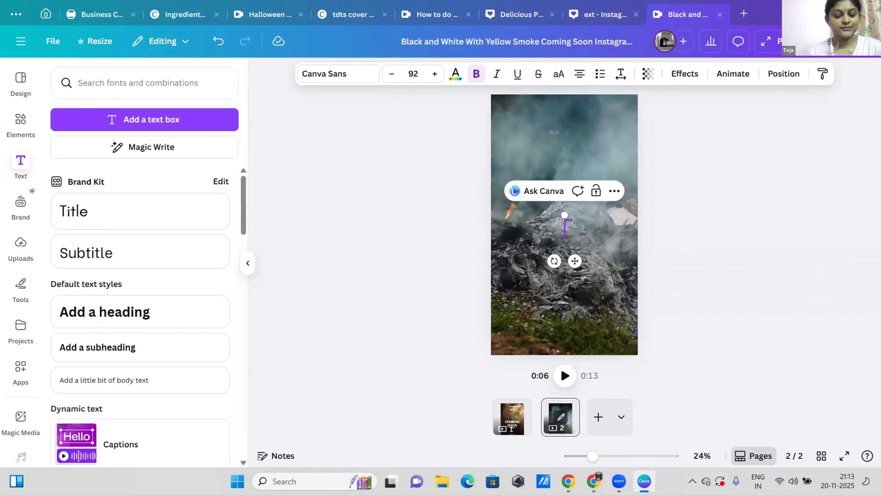
text(Canva)
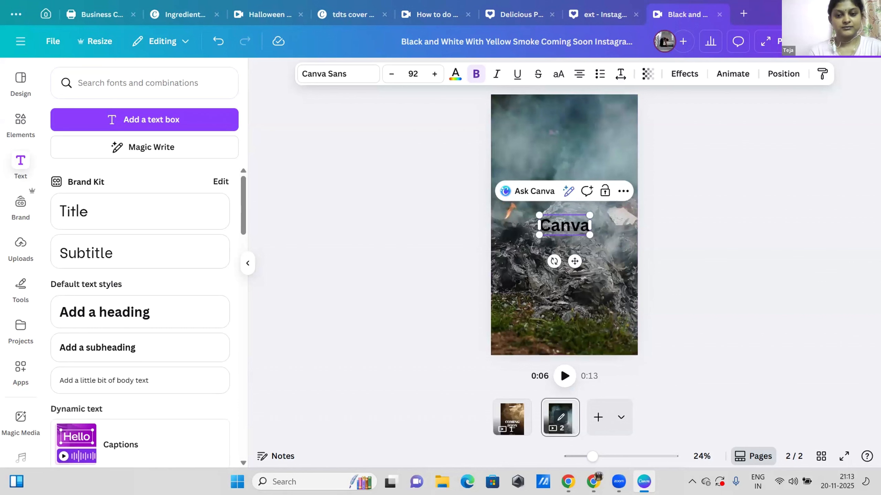
text( Co)
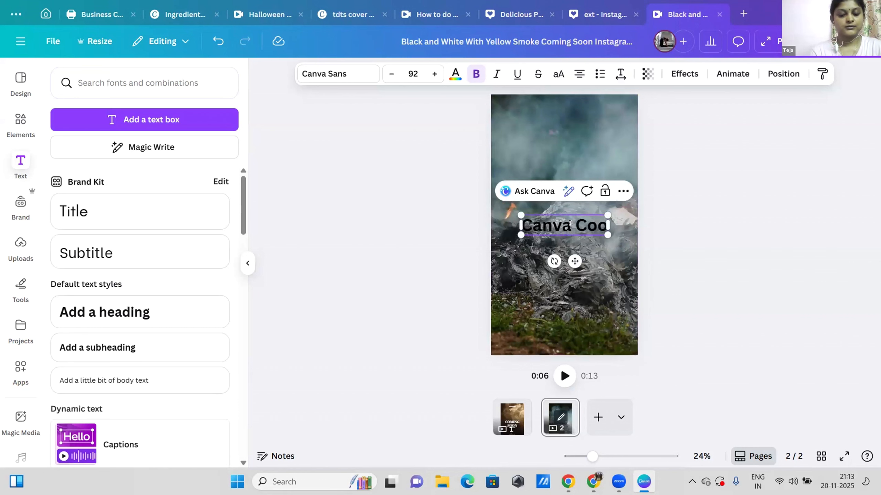
text(urse)
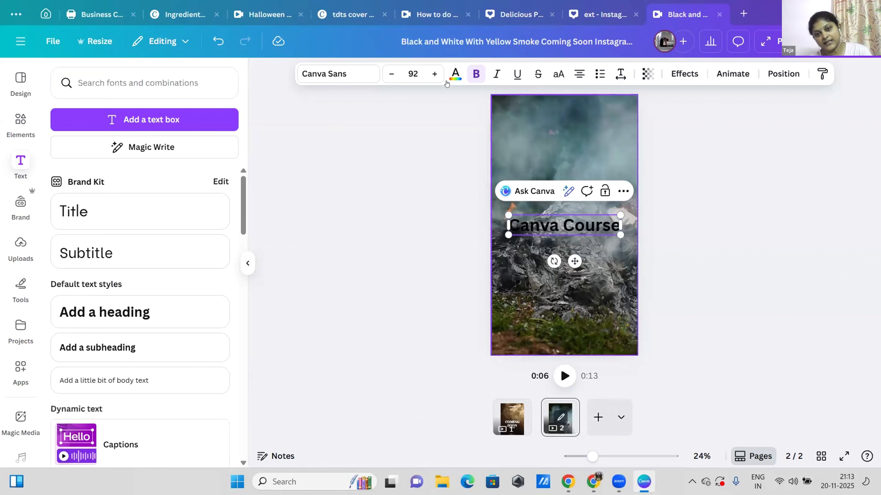
click(449, 183)
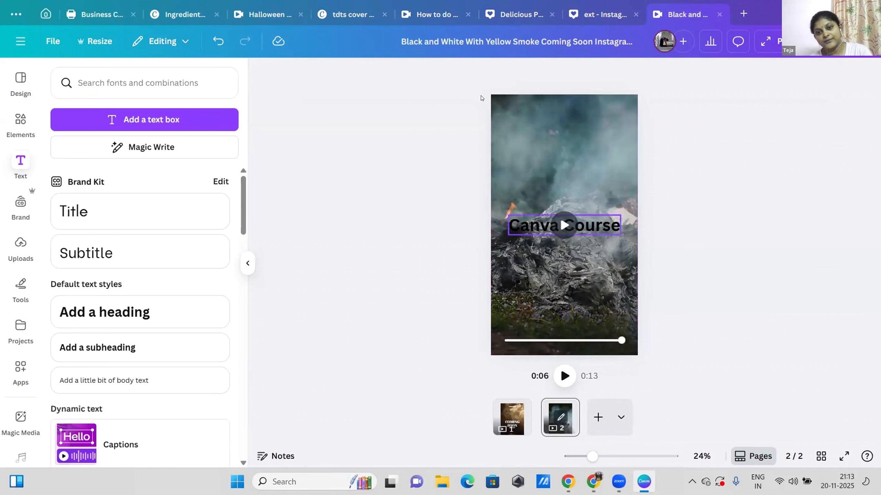
Color the "Canva Course" heading white and move it up into the smoke area near the page's upper edge
click(530, 223)
click(457, 72)
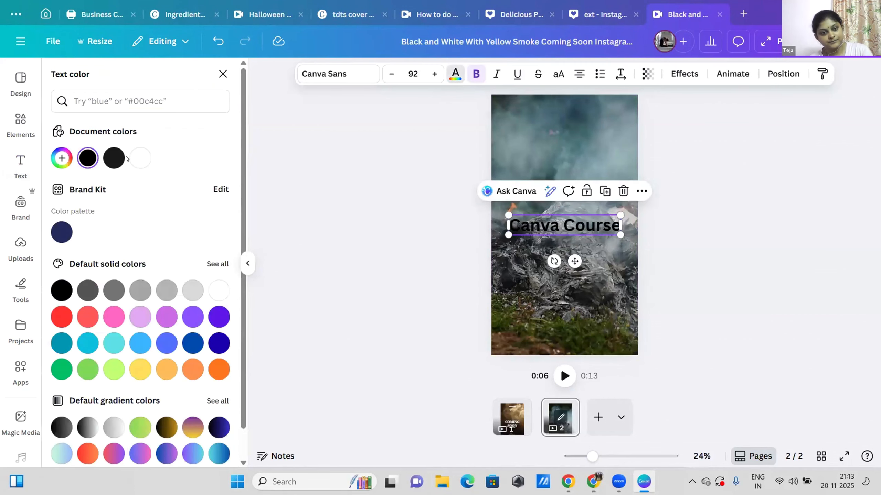
click(140, 158)
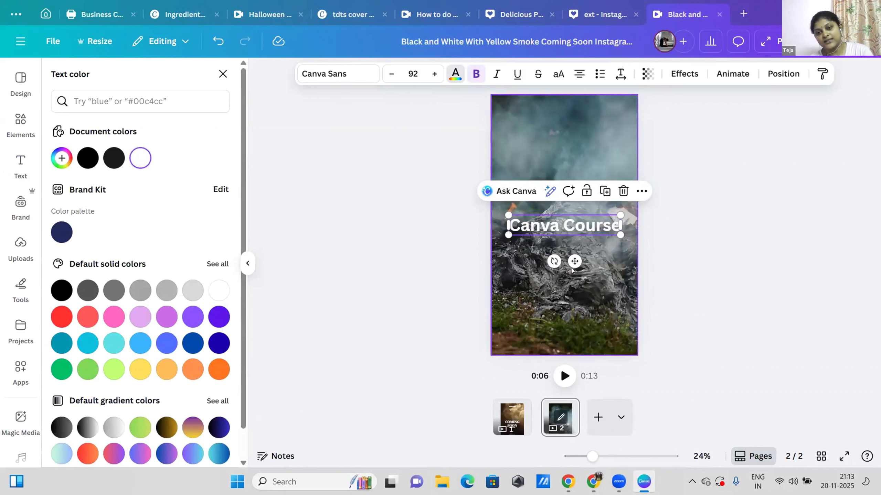
drag(571, 260, 570, 181)
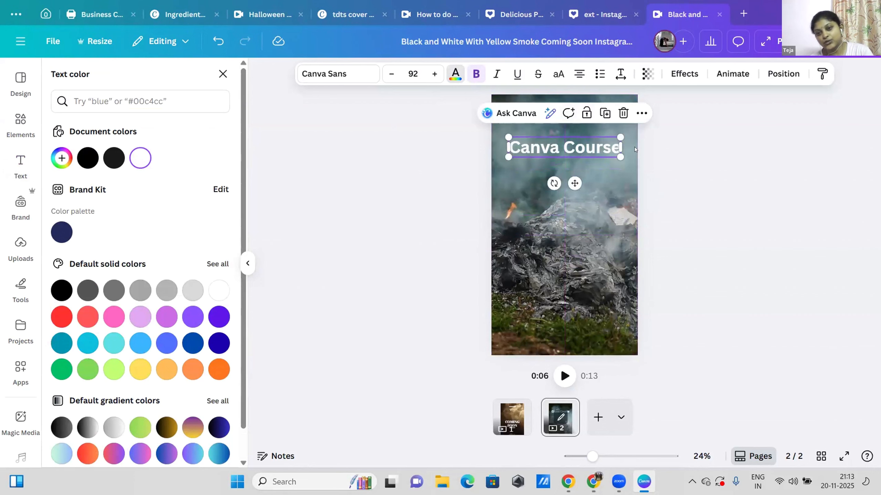
Change the heading's font to Archivo Black
click(325, 77)
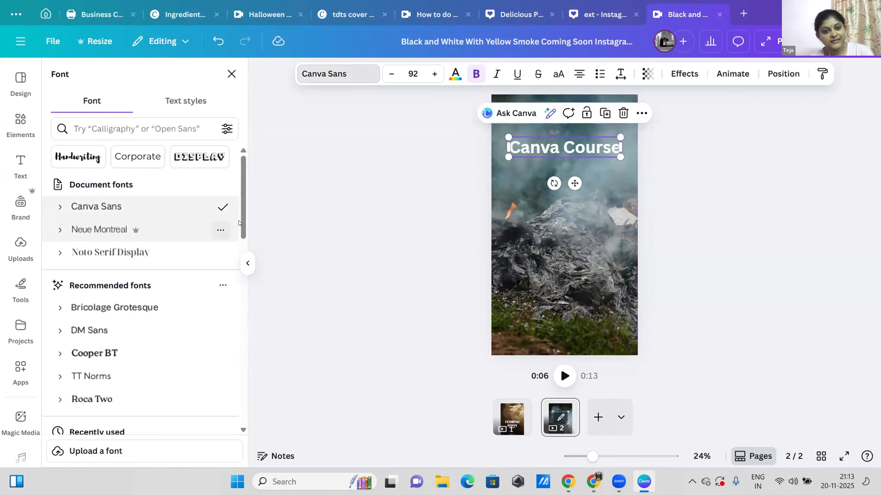
scroll(116, 373, down, 10)
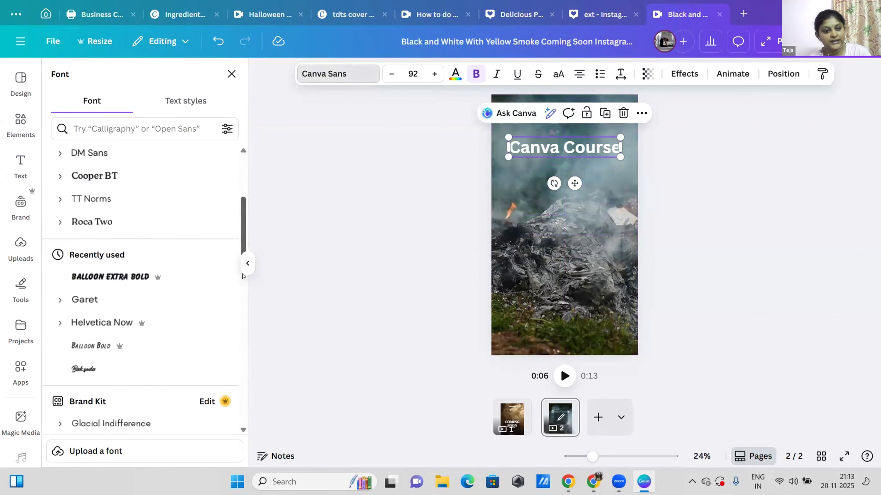
click(106, 337)
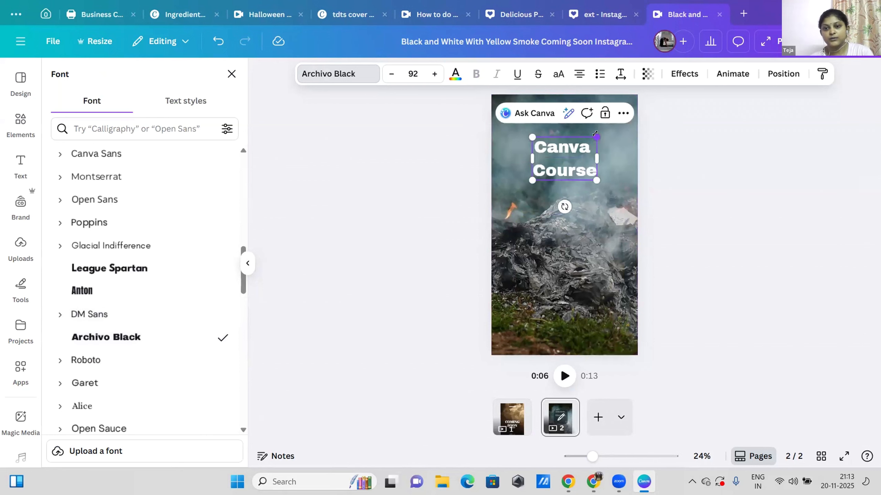
Convert both words of the "Canva Course" heading to uppercase
click(556, 78)
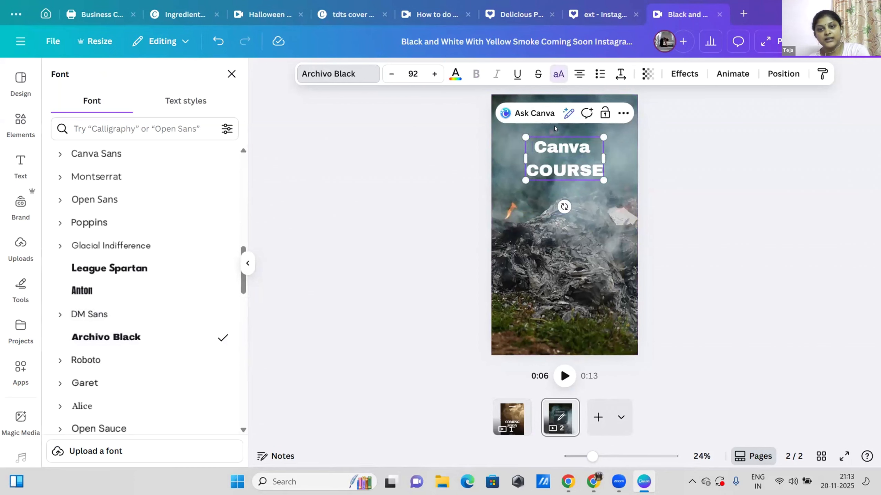
double_click(555, 148)
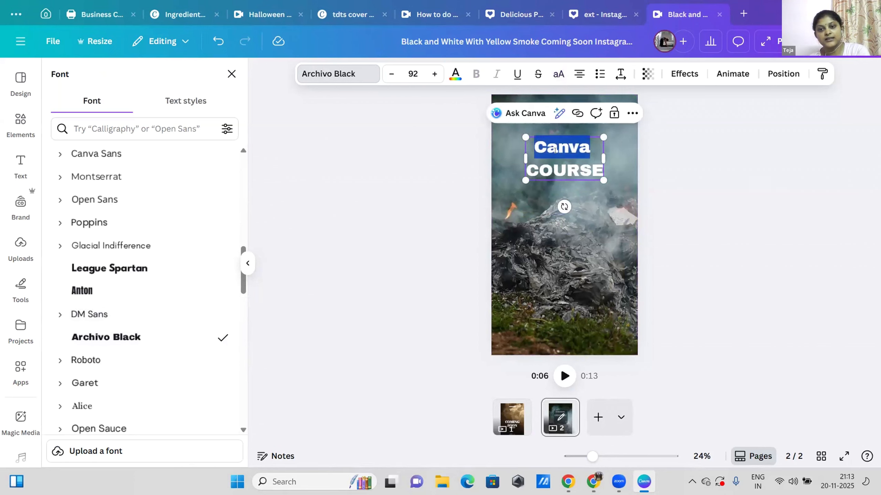
click(558, 74)
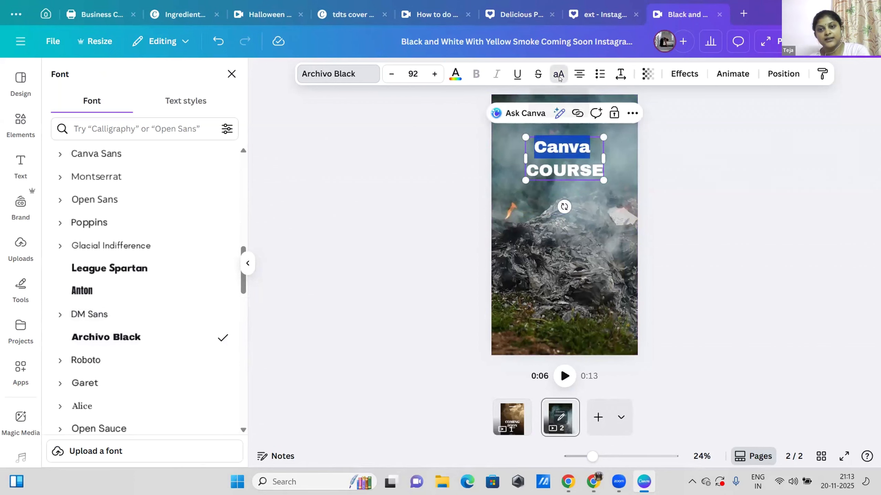
click(385, 228)
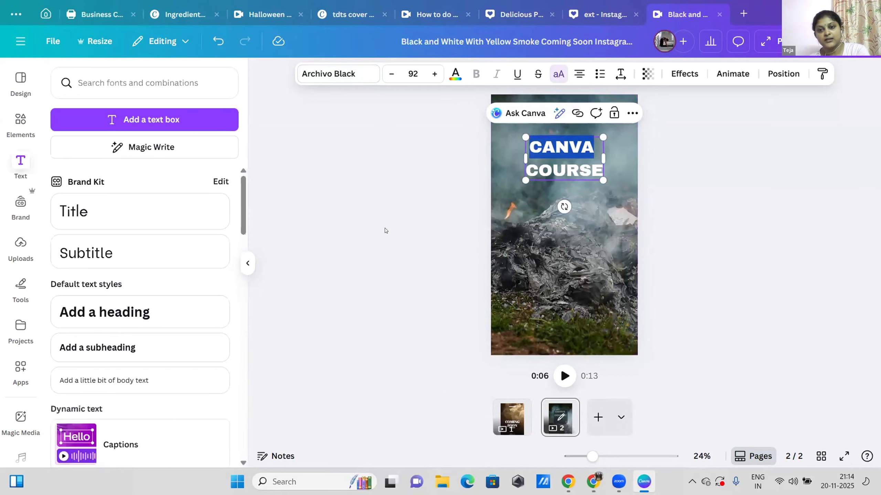
Move the "CANVA COURSE" heading slightly higher on the page, keeping it horizontally centered
click(574, 160)
mouse_move(574, 157)
mouse_down()
mouse_move(575, 148)
mouse_move(575, 158)
mouse_up()
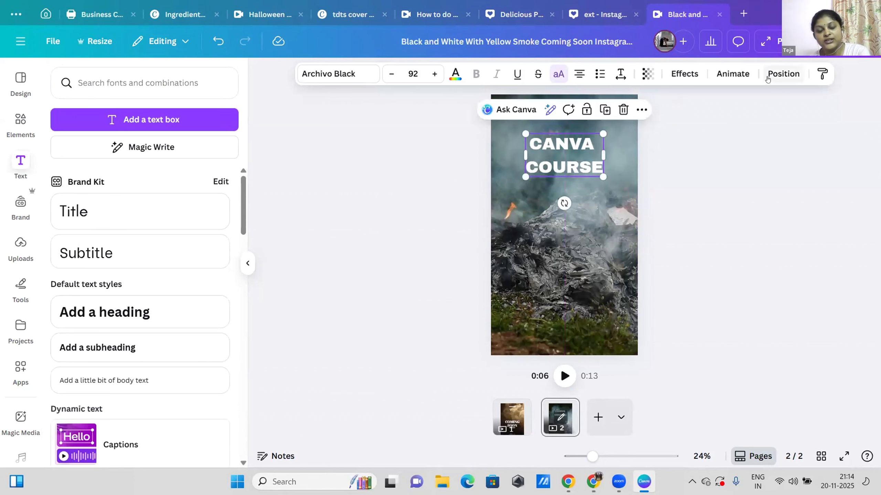
drag(578, 151, 564, 146)
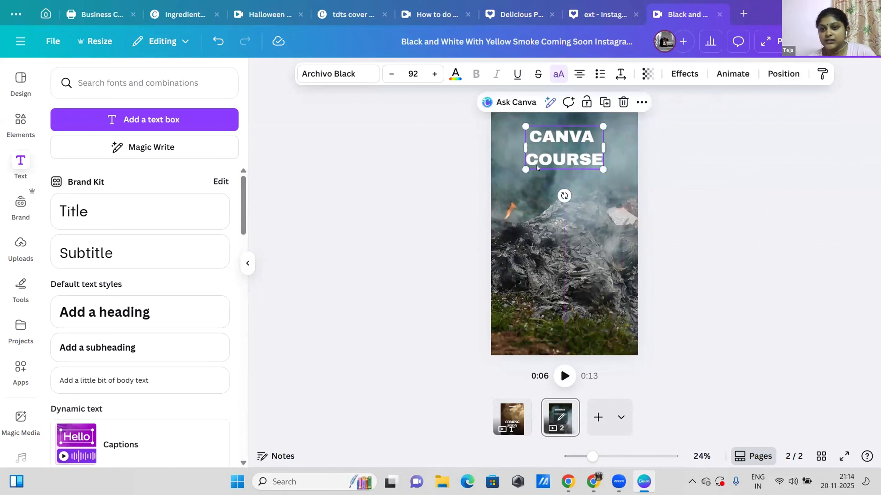
Search the elements for "learning background" and browse all of the video results
click(562, 255)
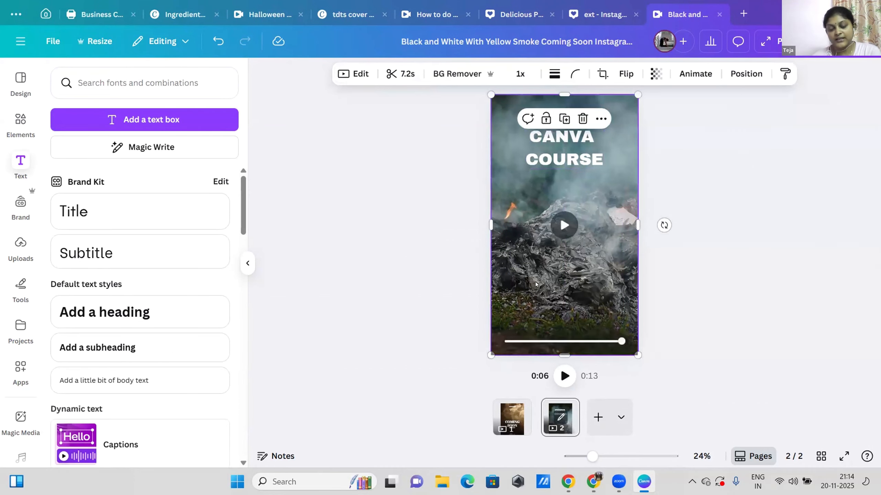
click(15, 124)
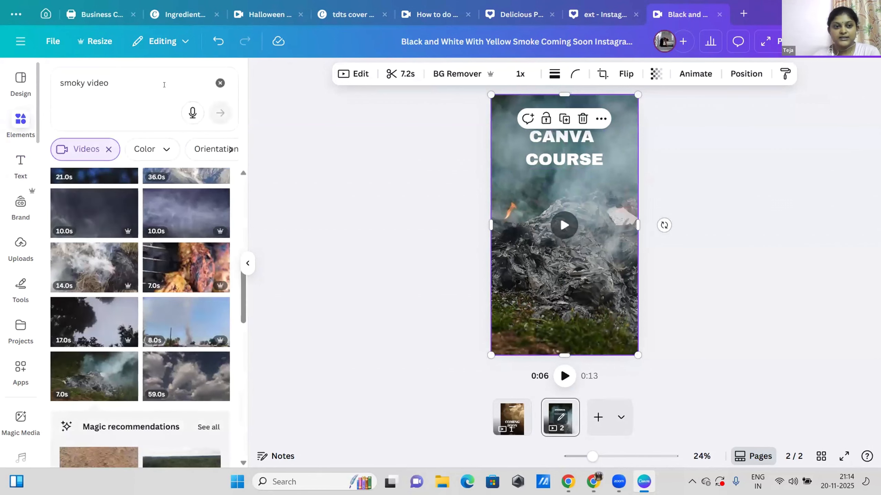
click(217, 83)
click(146, 83)
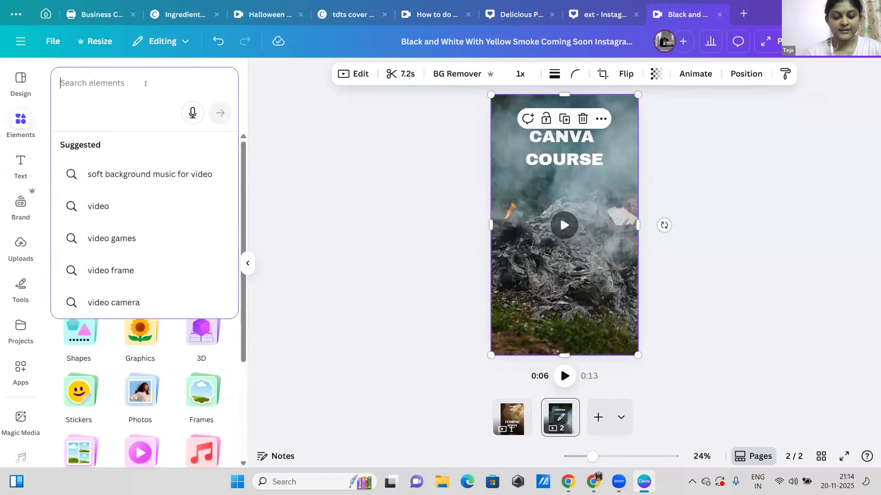
text(l)
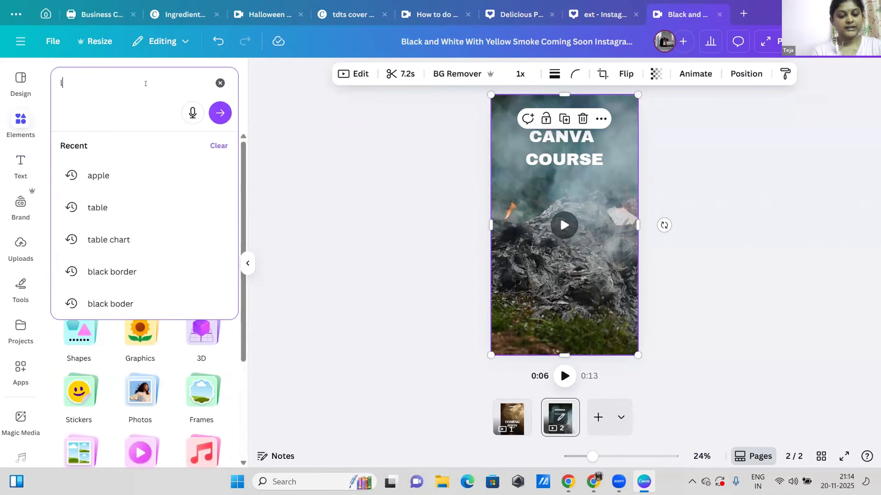
text(earning bac)
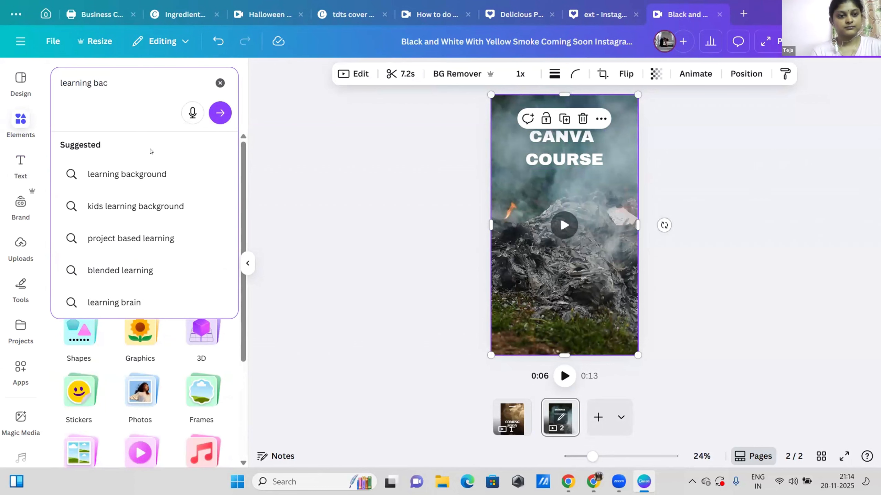
click(141, 173)
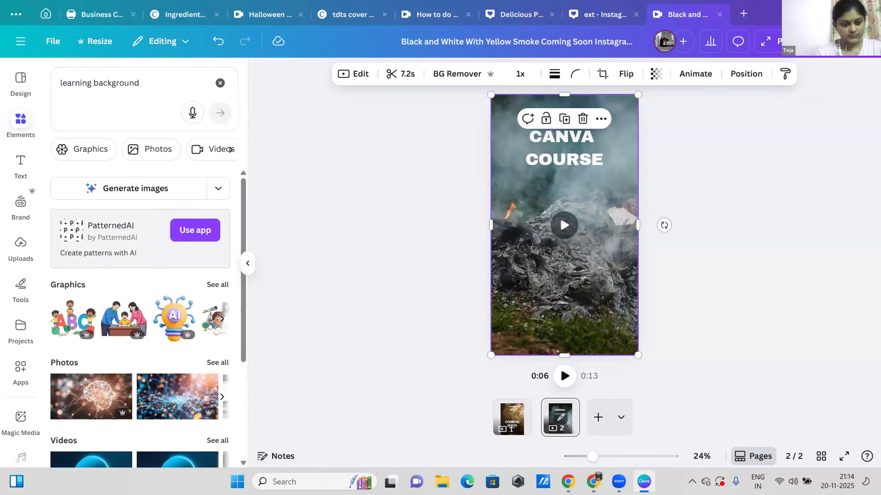
scroll(229, 323, down, 3)
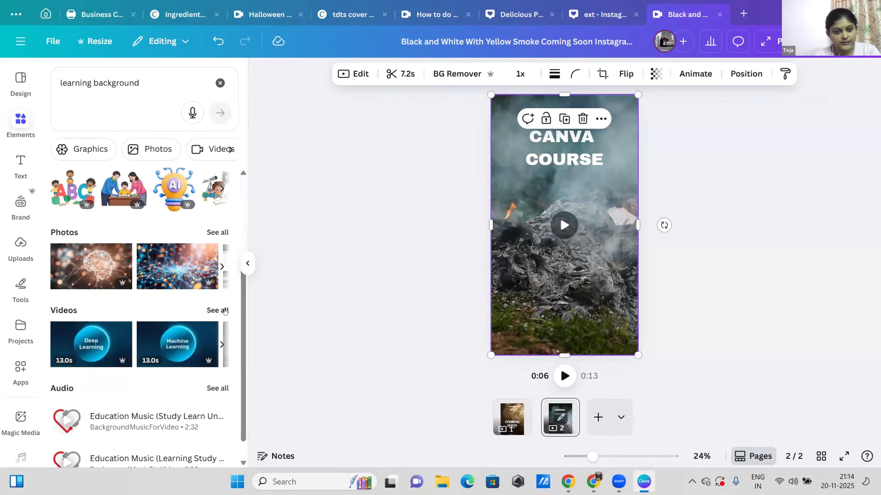
click(225, 311)
scroll(239, 307, down, 2)
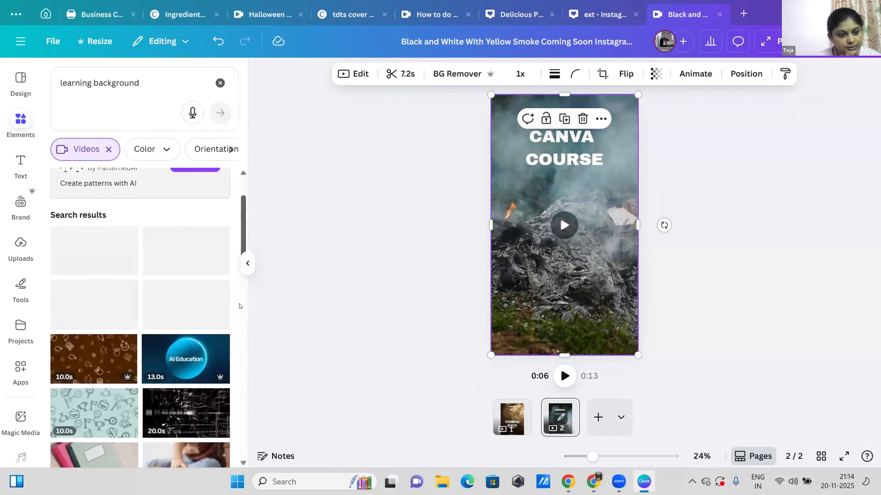
drag(245, 198, 244, 178)
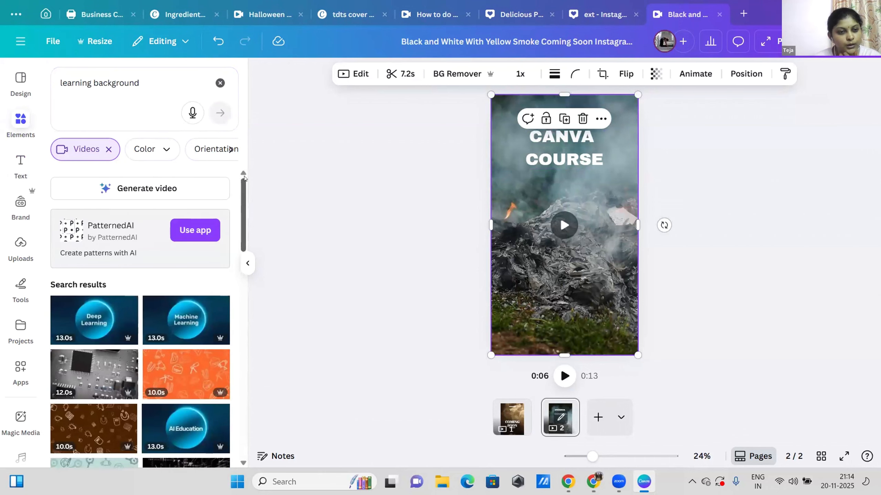
Change the video search to "design background"
double_click(91, 80)
key(BackSpace)
text(design)
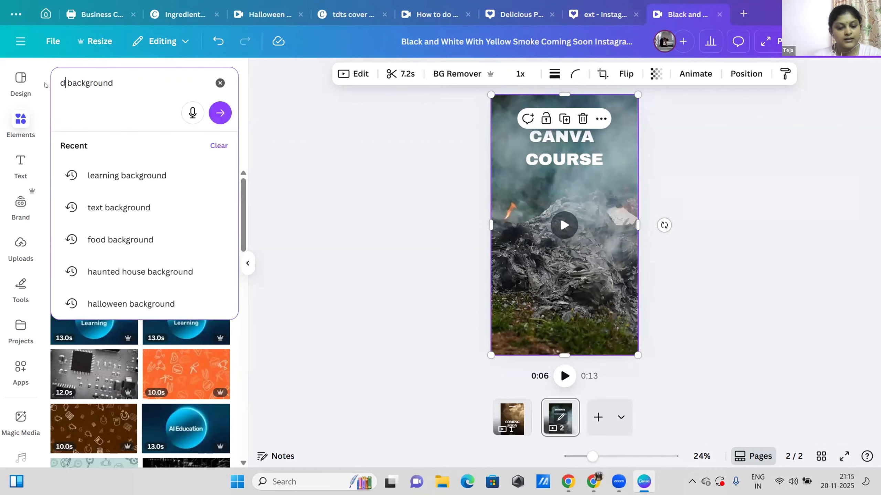
key(Return)
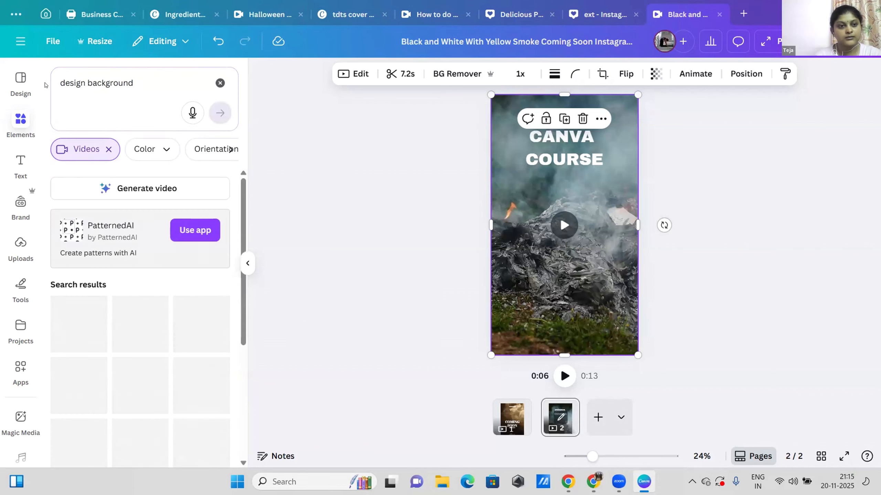
Add the 10-second white video with colorful geometric shapes to page 2 and rotate it 90 degrees counterclockwise into portrait orientation
scroll(245, 443, down, 10)
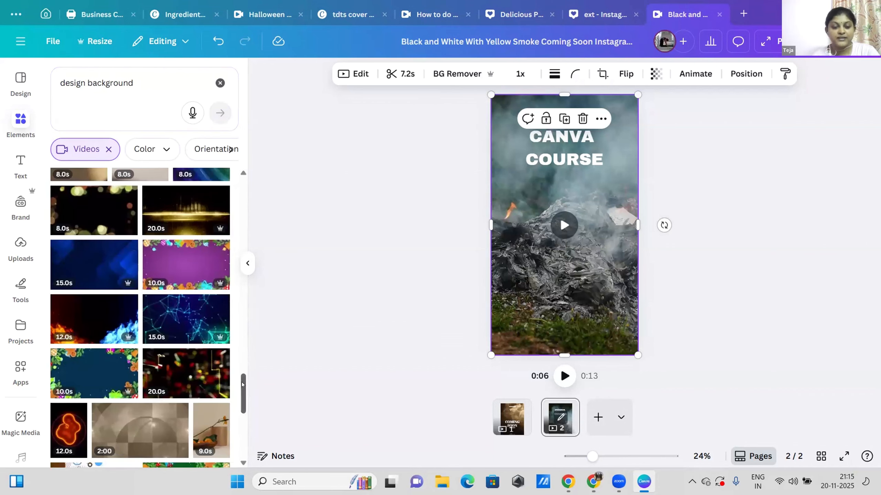
scroll(242, 384, down, 5)
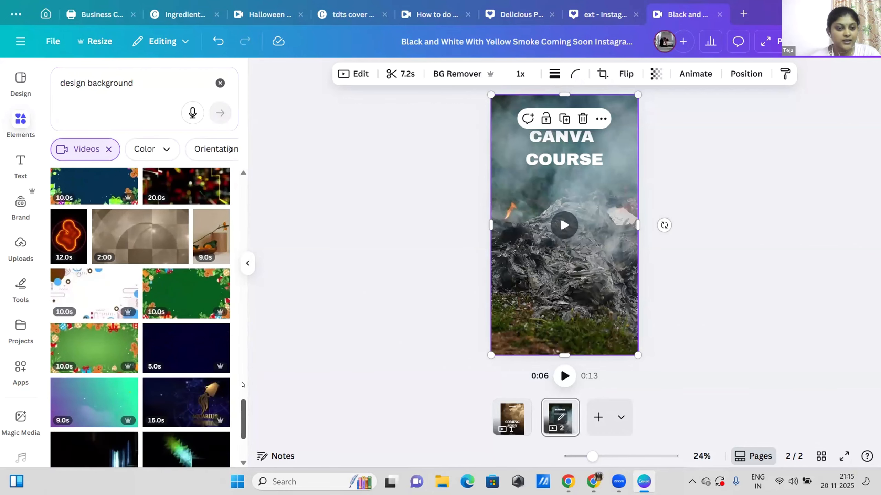
scroll(242, 384, down, 1)
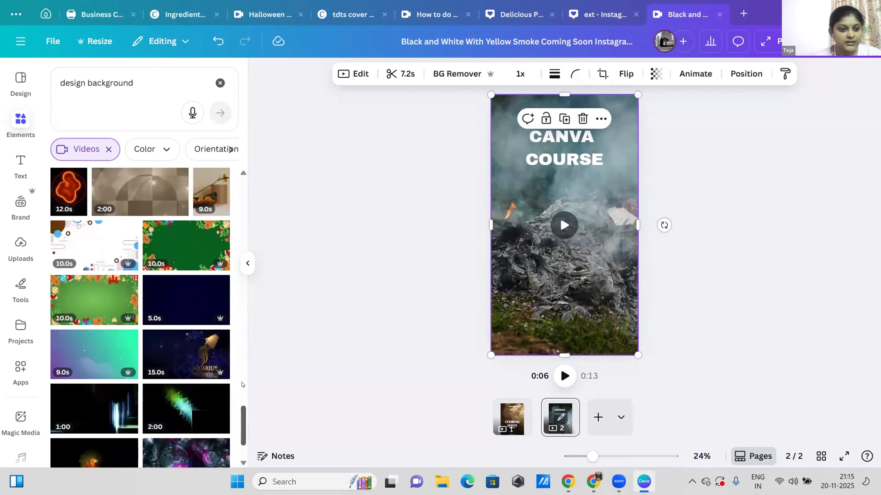
click(94, 255)
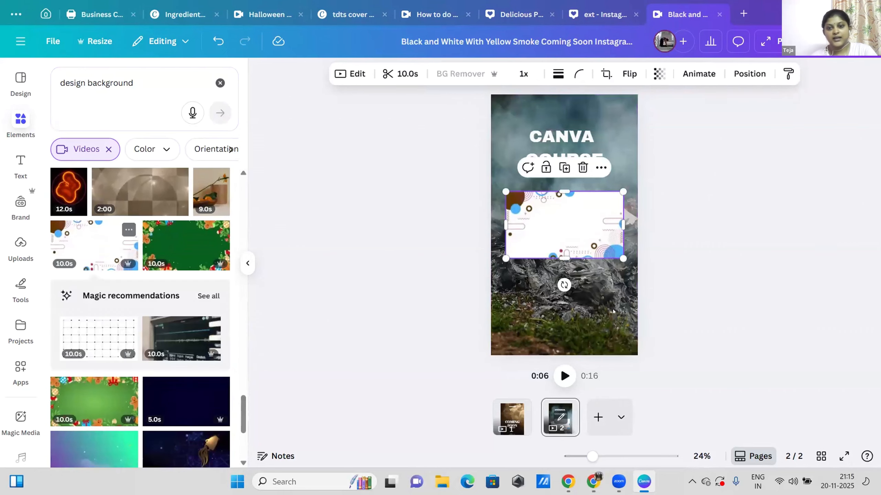
drag(564, 285, 624, 225)
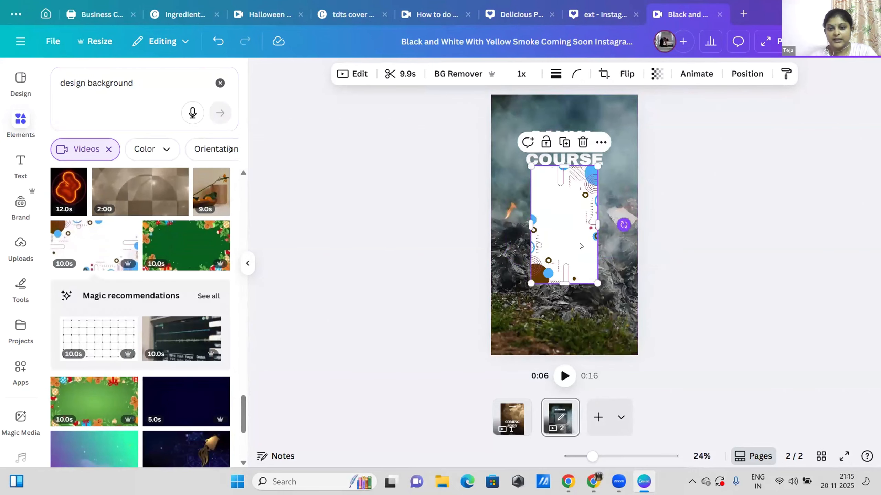
Delete the smoky background video from page 2 and enlarge the geometric shapes video to fill the whole page
drag(531, 283, 499, 320)
click(613, 327)
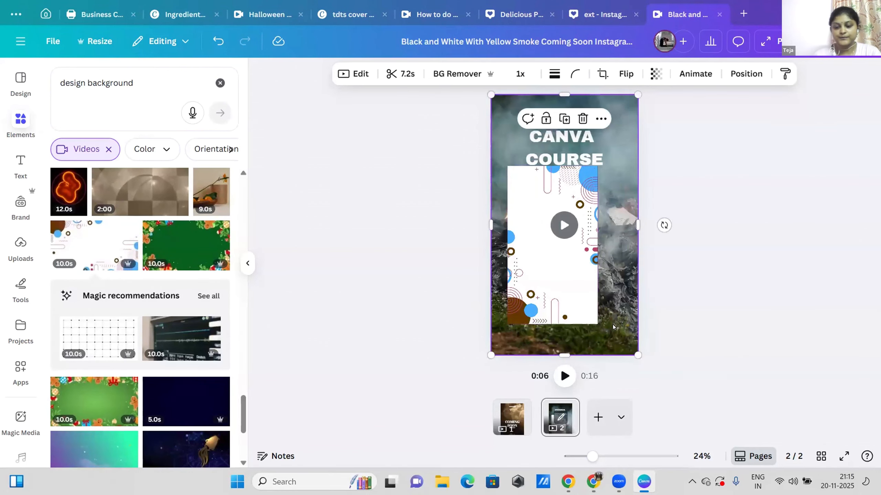
key(Delete)
click(520, 301)
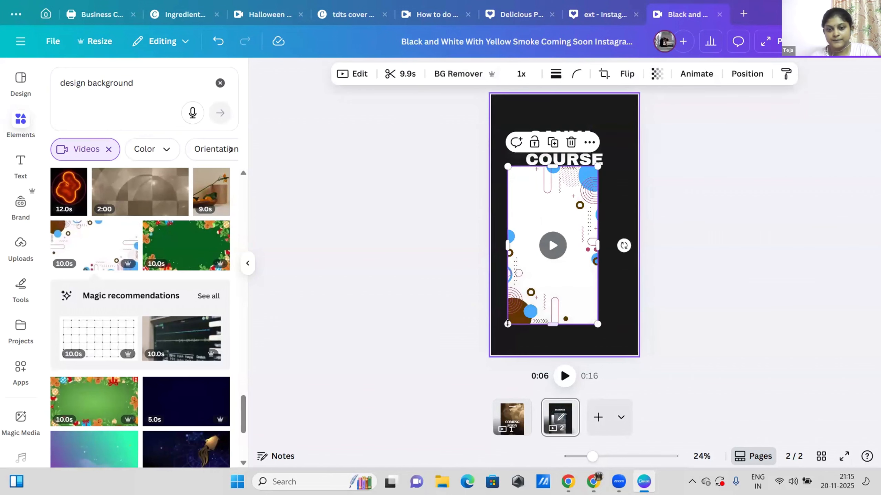
drag(492, 345, 491, 354)
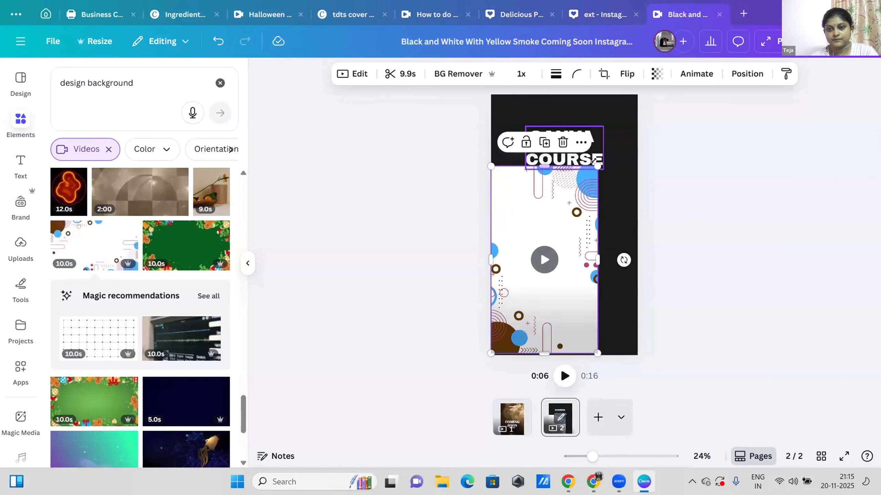
drag(598, 167, 637, 95)
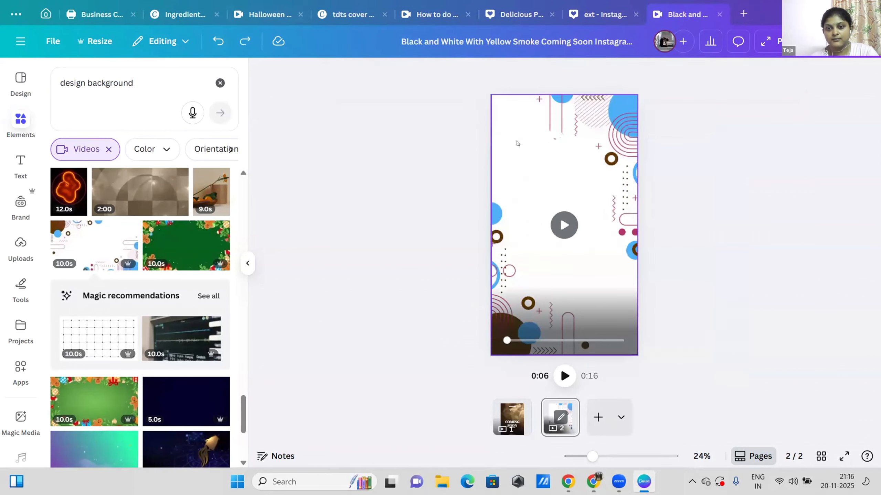
Bring the geometric shapes video to the front and restack the layers with the "CANVA COURSE" heading above it
right_click(520, 243)
mouse_move(585, 313)
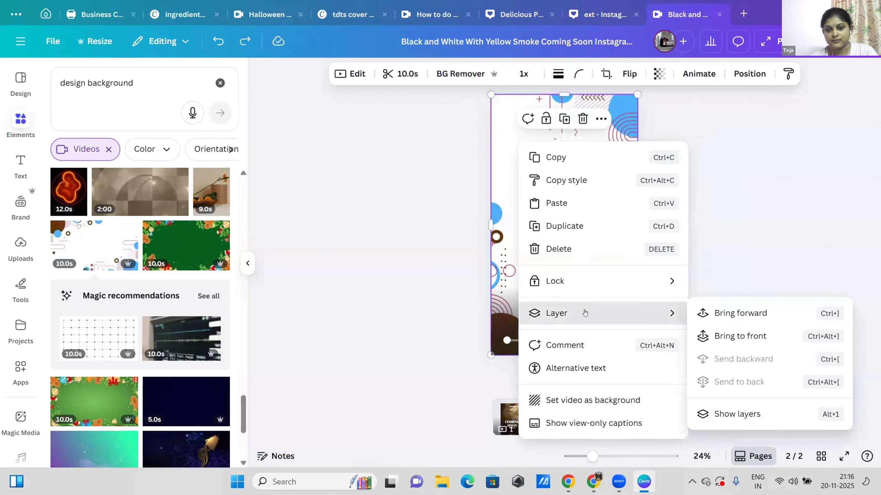
click(724, 336)
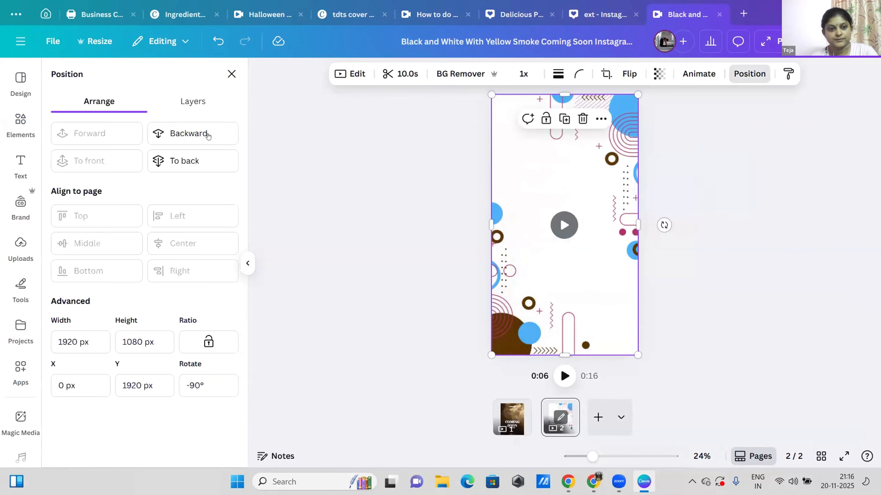
click(201, 94)
drag(170, 200, 173, 137)
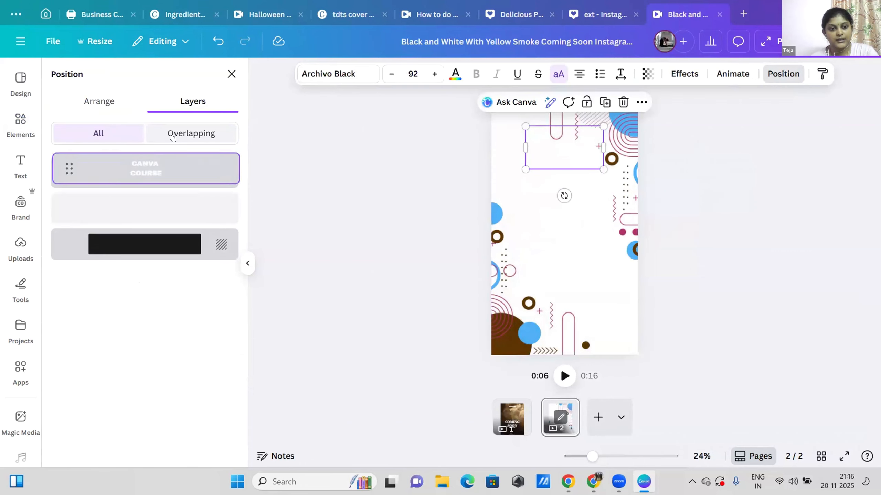
drag(167, 168, 170, 229)
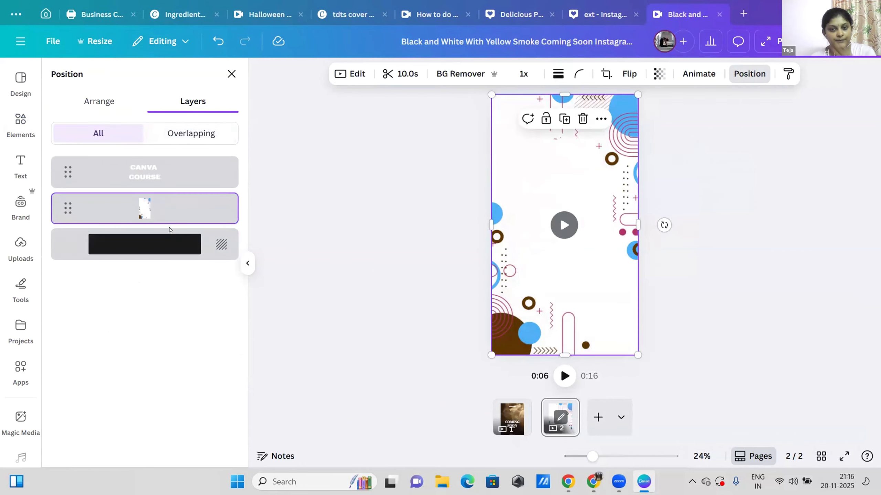
Move the "CANVA COURSE" heading slightly lower and change its text color to brown #633109
click(561, 165)
click(451, 83)
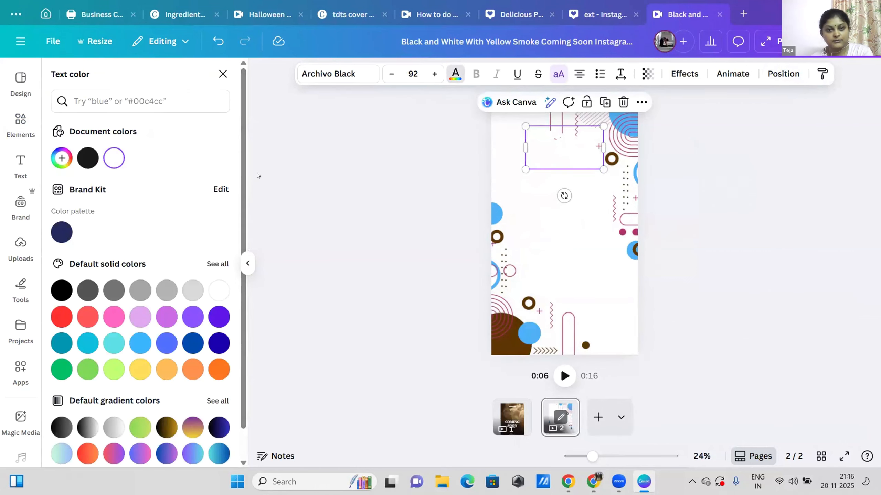
drag(548, 152, 549, 168)
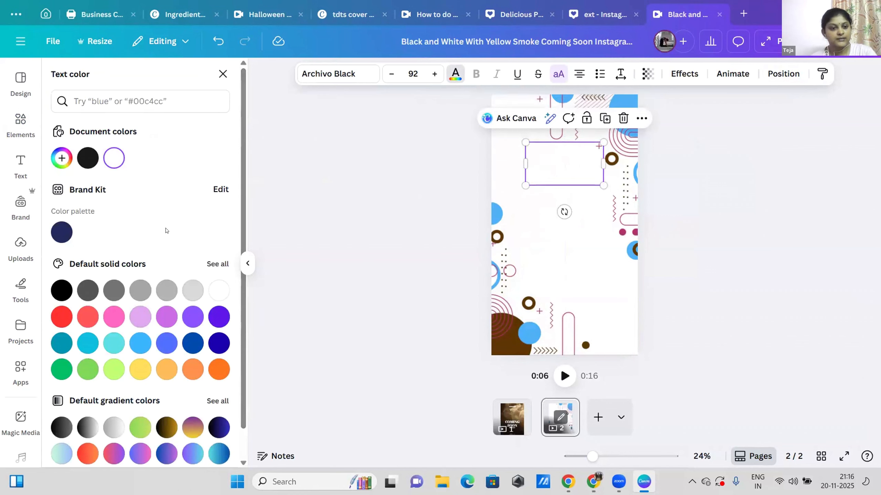
click(140, 343)
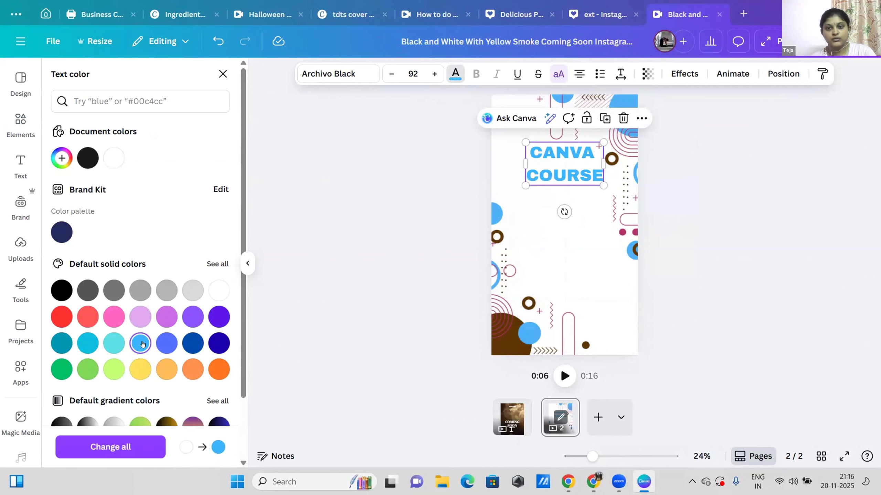
click(61, 158)
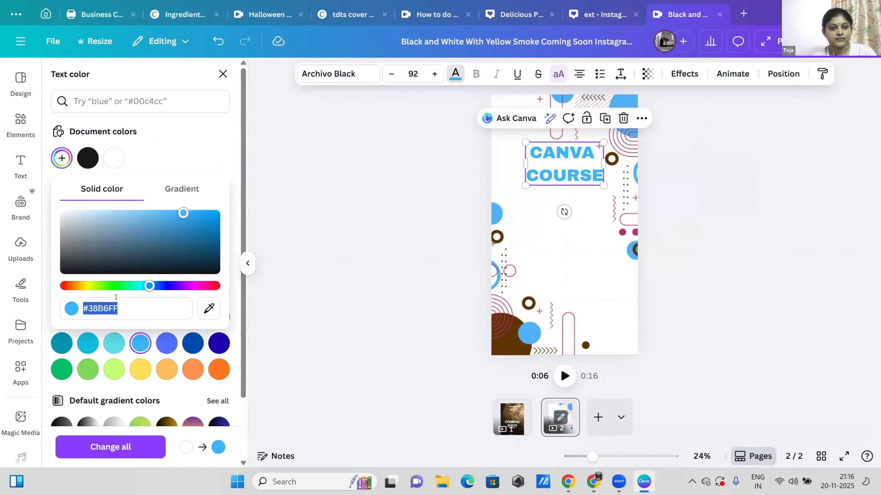
drag(189, 285, 60, 267)
drag(183, 212, 203, 249)
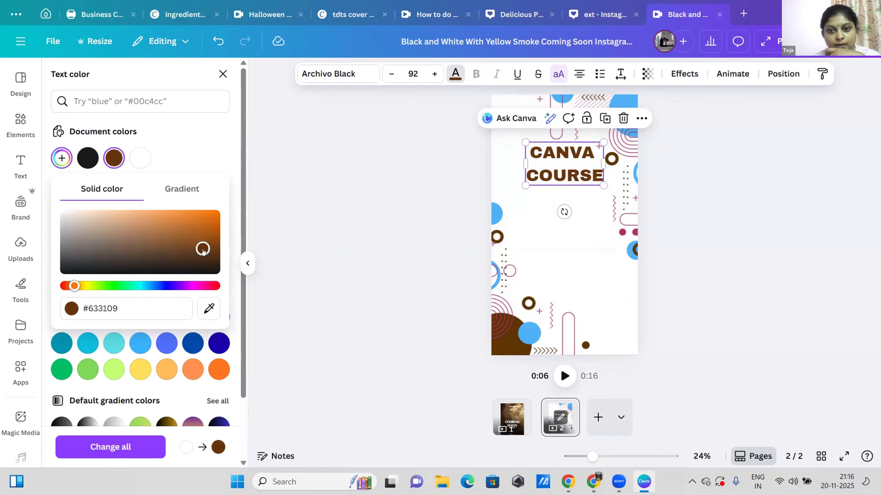
click(441, 217)
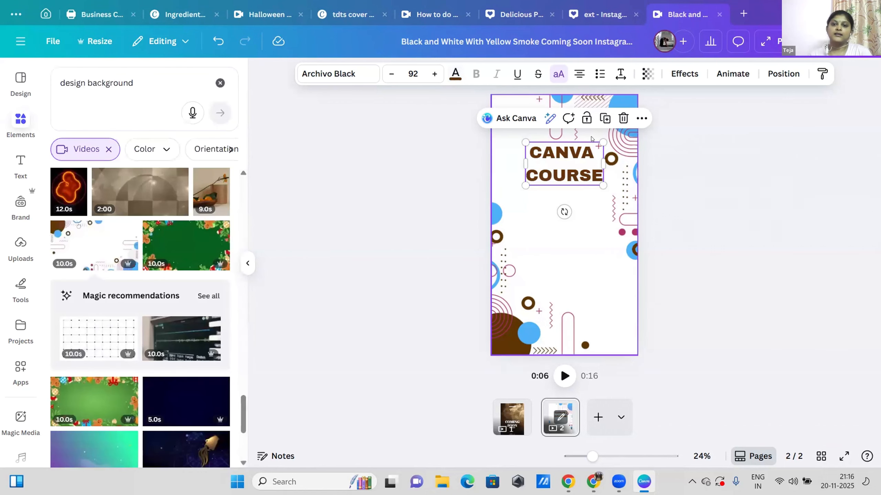
Try Shadow, Lift and Outline effects on the "CANVA COURSE" heading, with light blue, white and black outlines, and apply the Glitch effect
click(684, 74)
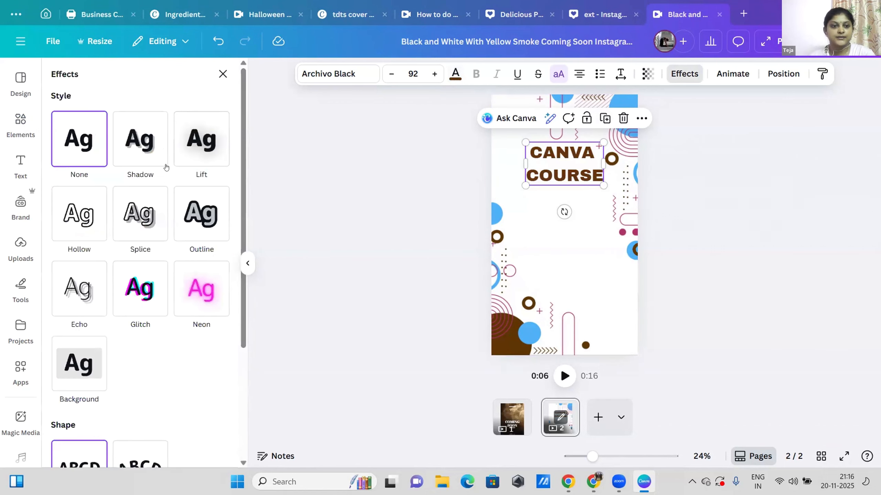
click(152, 150)
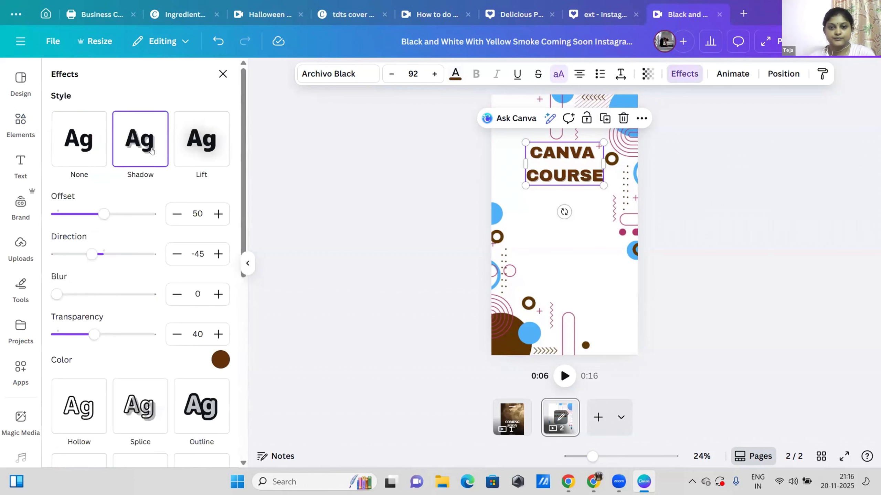
click(204, 157)
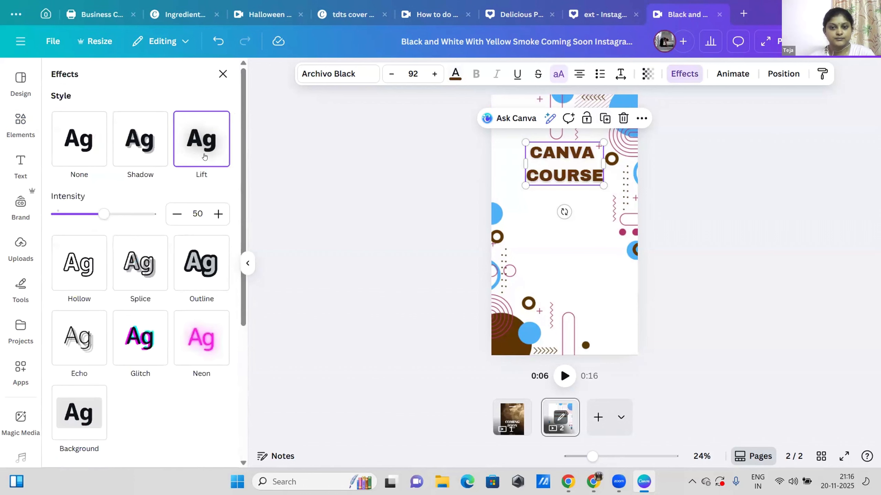
click(202, 261)
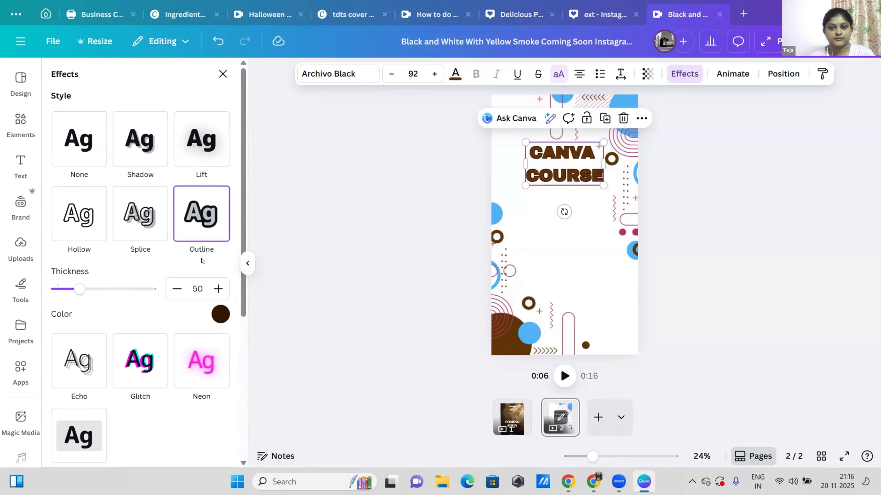
click(220, 314)
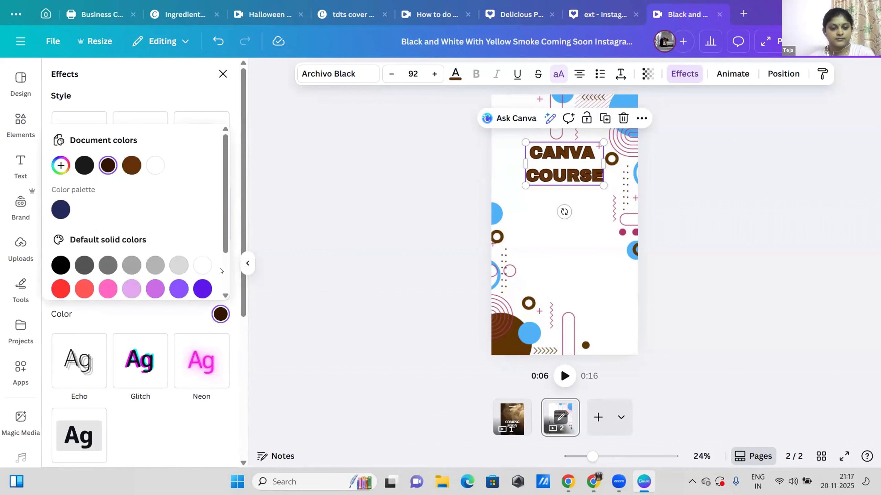
scroll(145, 256, down, 2)
click(130, 255)
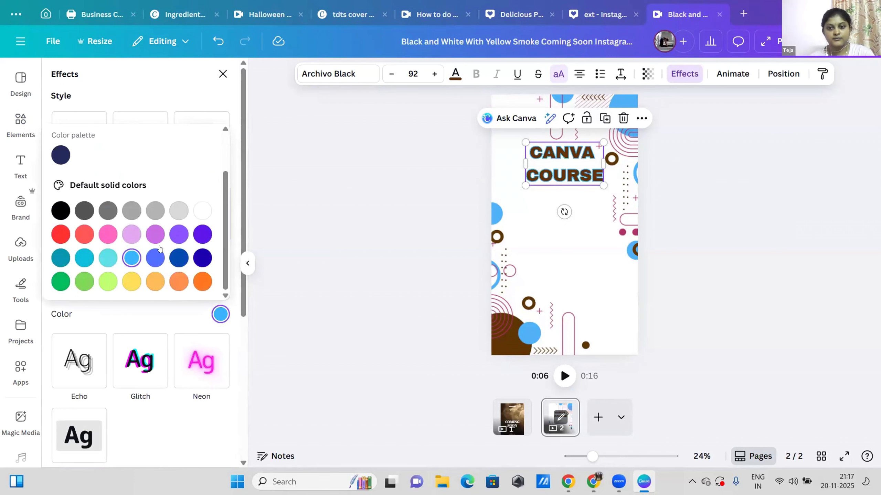
click(203, 210)
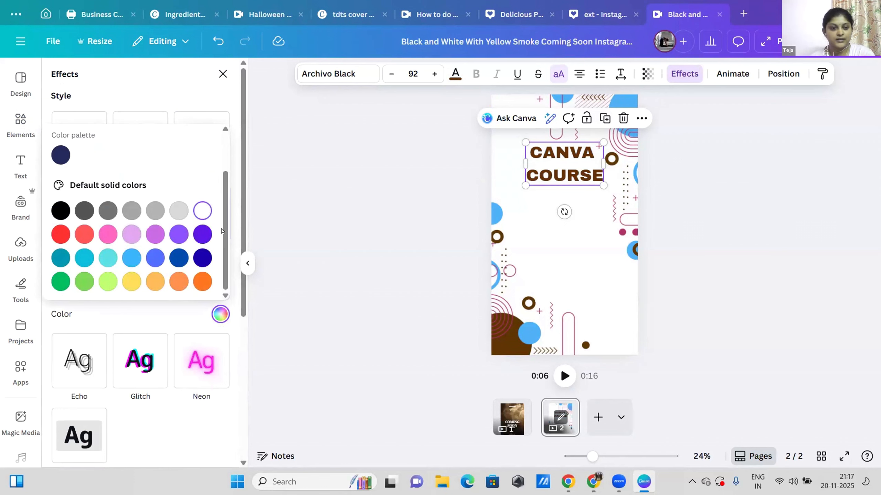
click(60, 211)
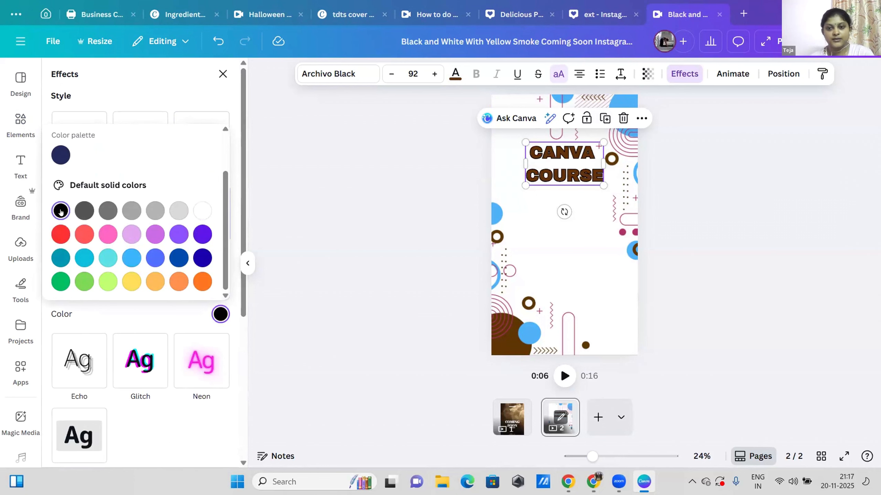
click(149, 348)
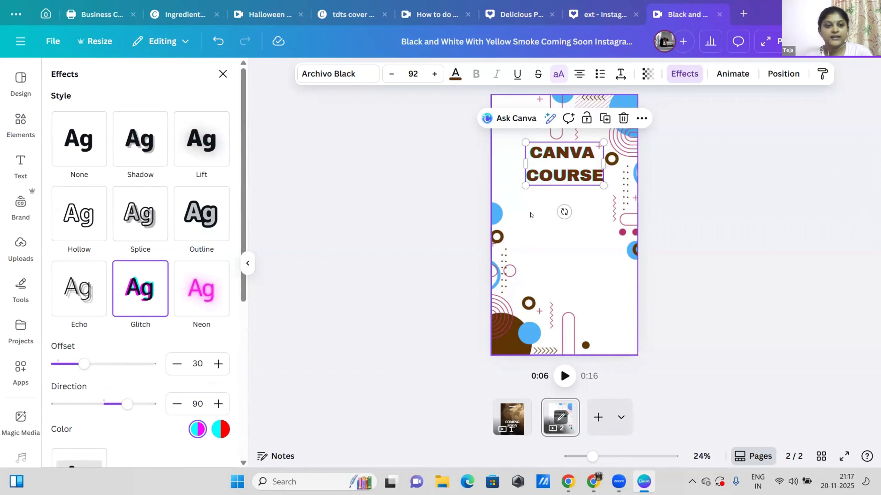
Add the subheading "Ready to start your design career", widen it to two lines and center it below the "CANVA COURSE" heading
click(13, 121)
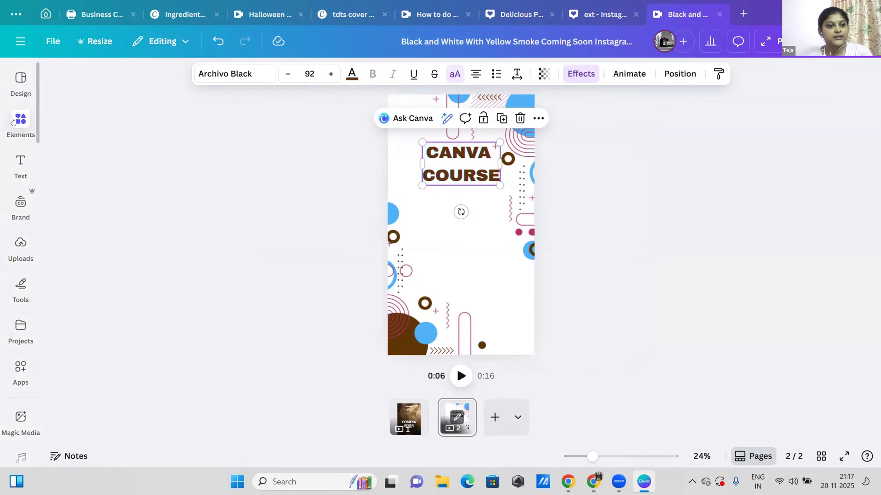
click(21, 82)
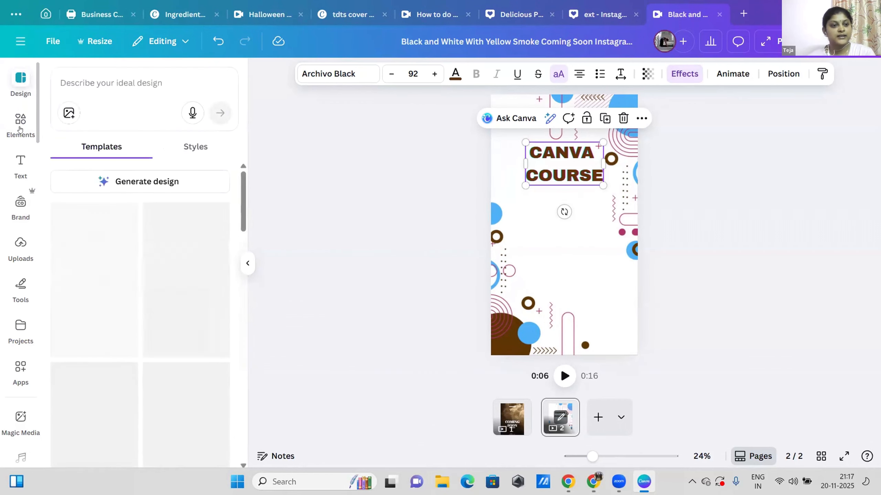
click(19, 167)
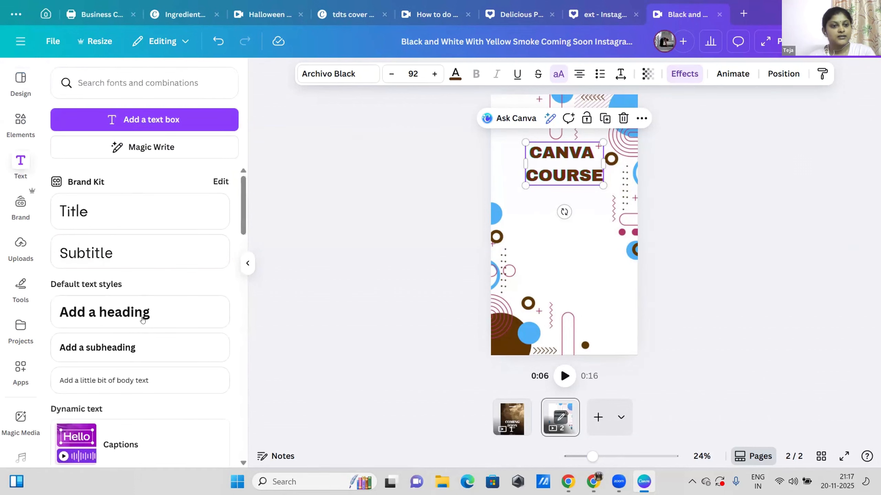
click(136, 348)
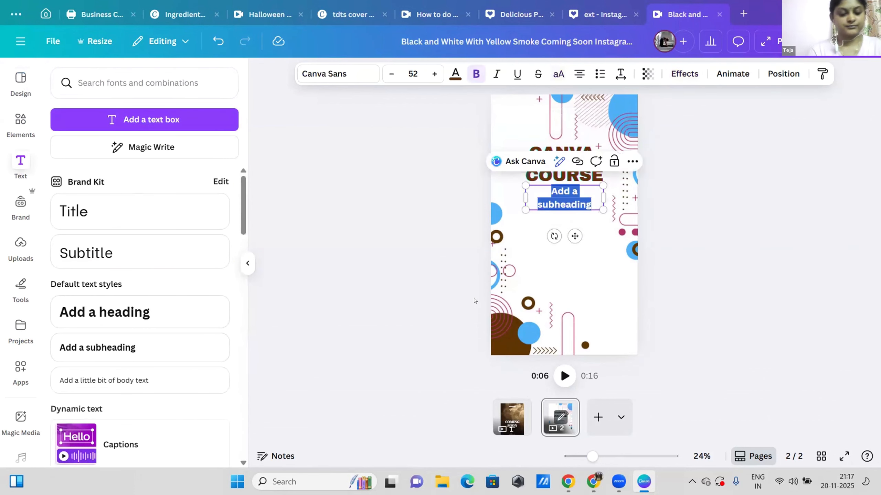
text(Ready t)
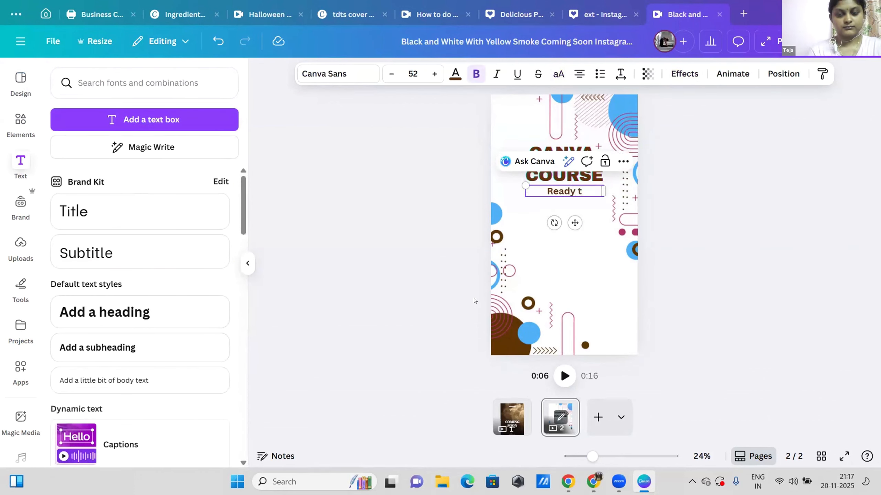
text(o start)
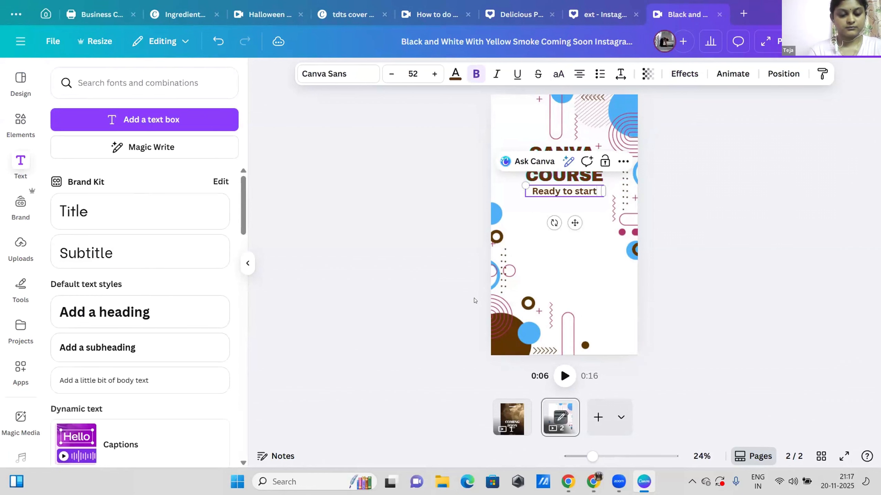
text( your desi)
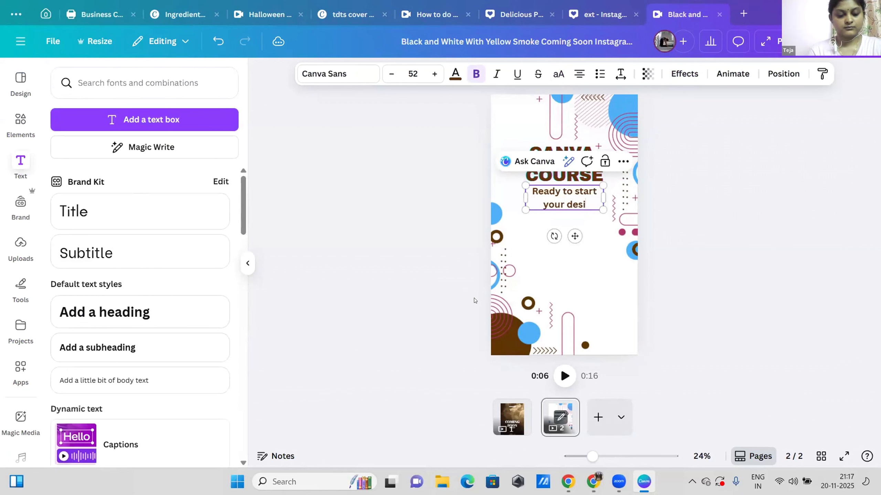
text(gn caree)
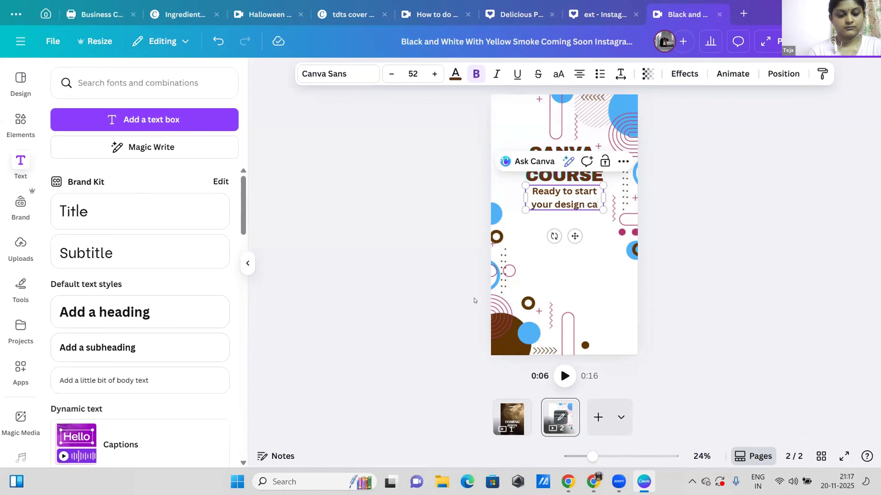
text(r)
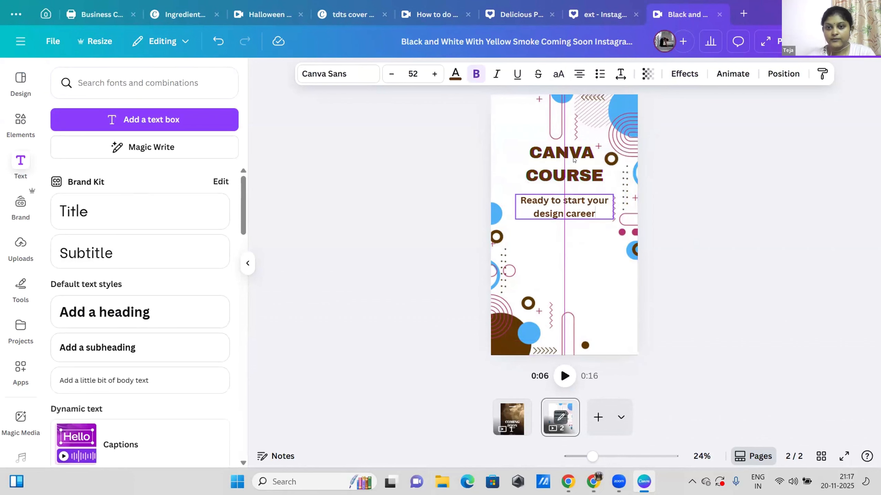
drag(568, 205, 569, 209)
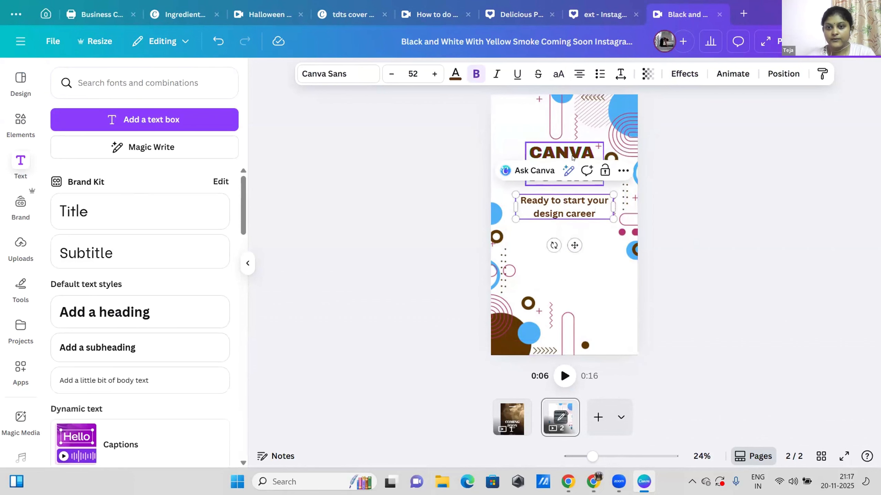
click(569, 150)
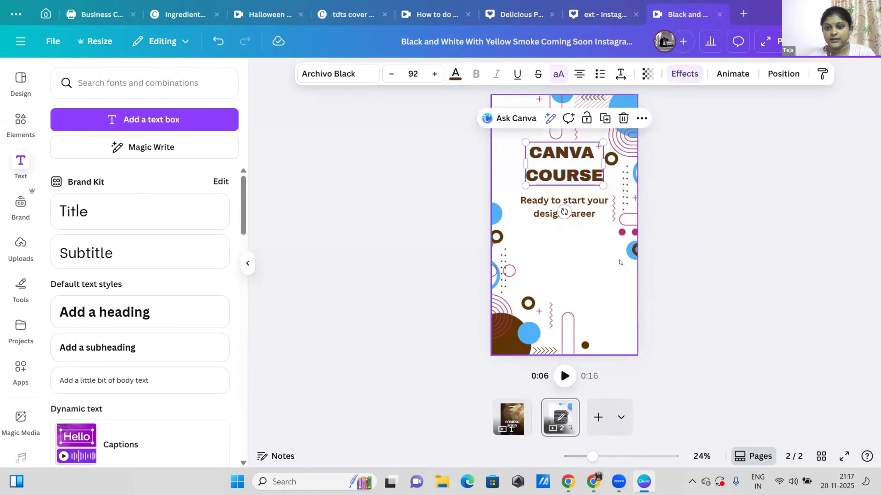
click(628, 278)
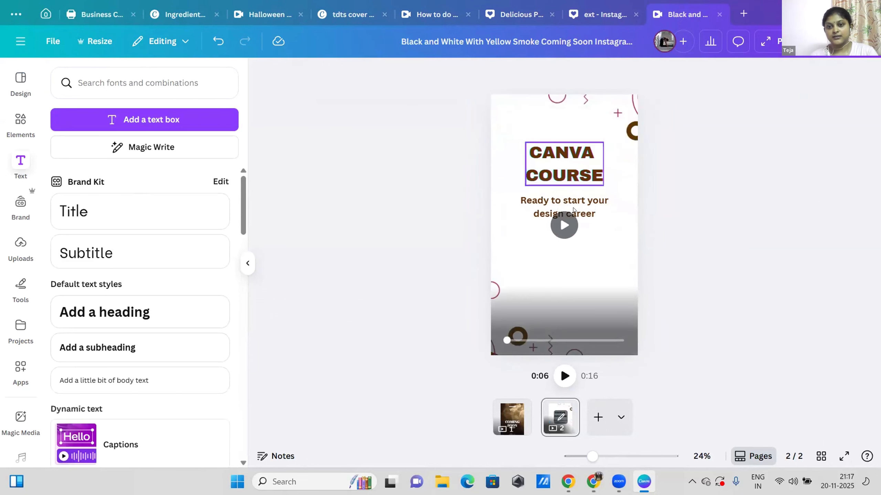
Move the "Ready to start your design career" subheading slightly lower and delete the trailing space after "CANVA" in the heading
click(574, 208)
drag(573, 209, 572, 209)
click(562, 151)
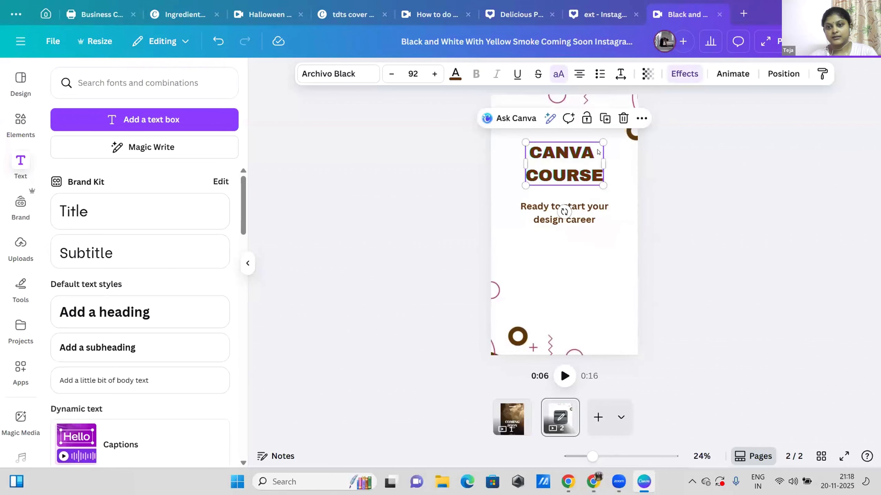
click(599, 150)
key(BackSpace)
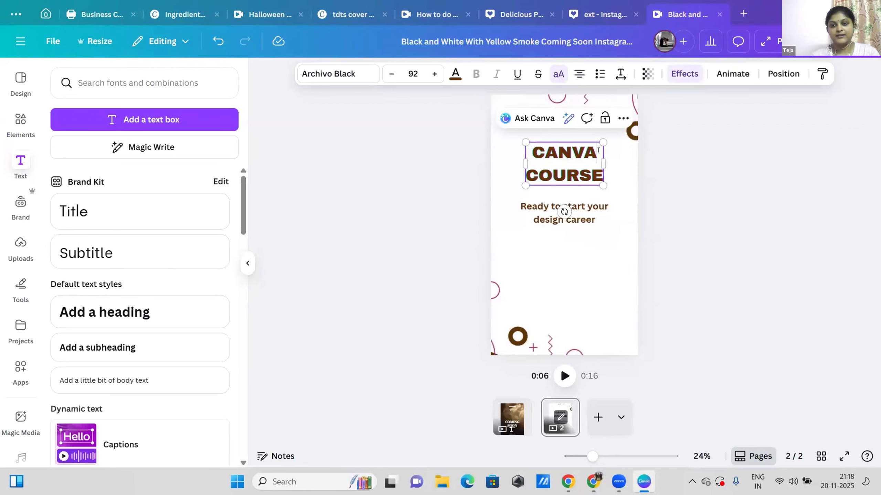
click(691, 172)
Enlarge the "CANVA COURSE" heading to font size 139 and move the subheading lower to leave a gap beneath it
click(574, 160)
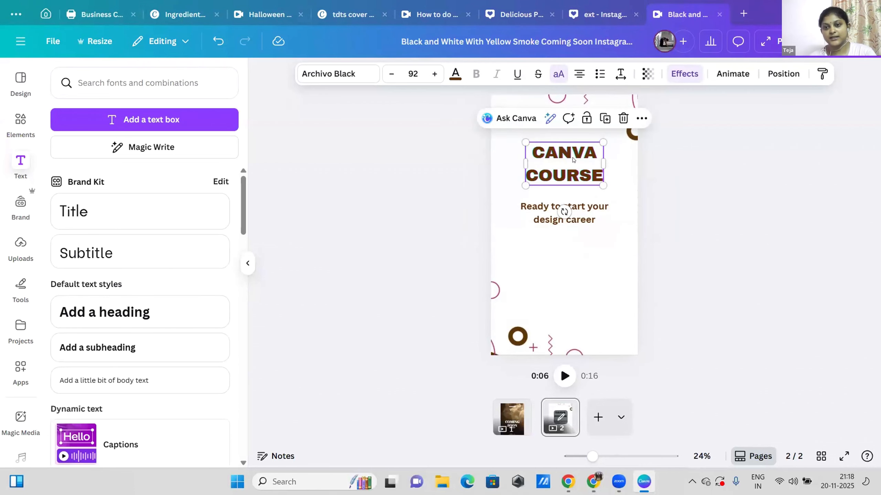
drag(599, 139, 623, 131)
drag(526, 186, 497, 191)
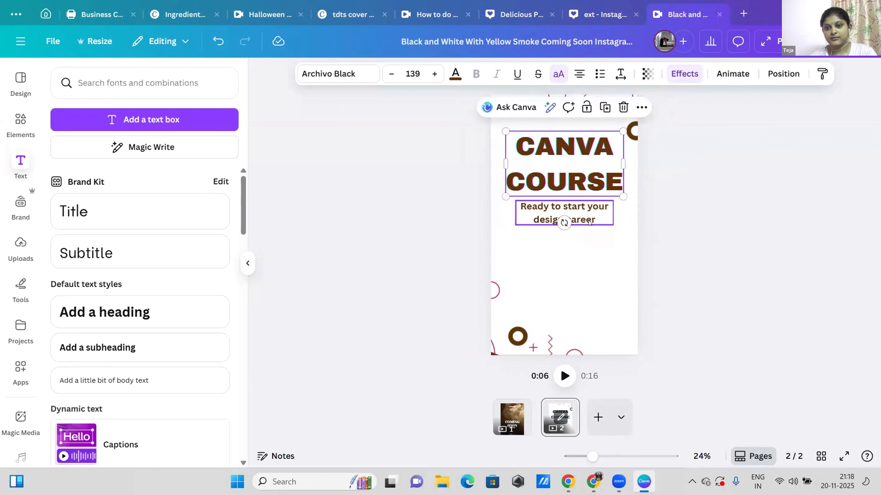
click(564, 220)
drag(564, 220, 584, 238)
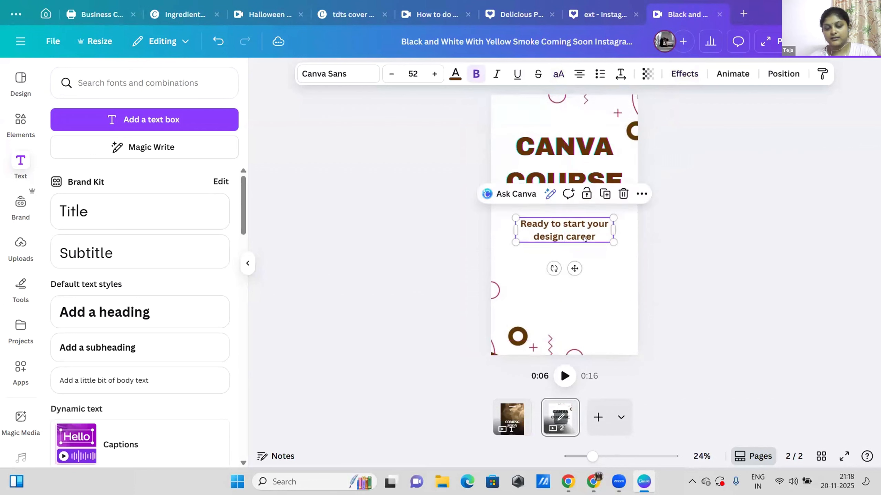
Search the elements for "person pointing" and add the photo of the long-haired woman in a grey top pointing upward
click(13, 121)
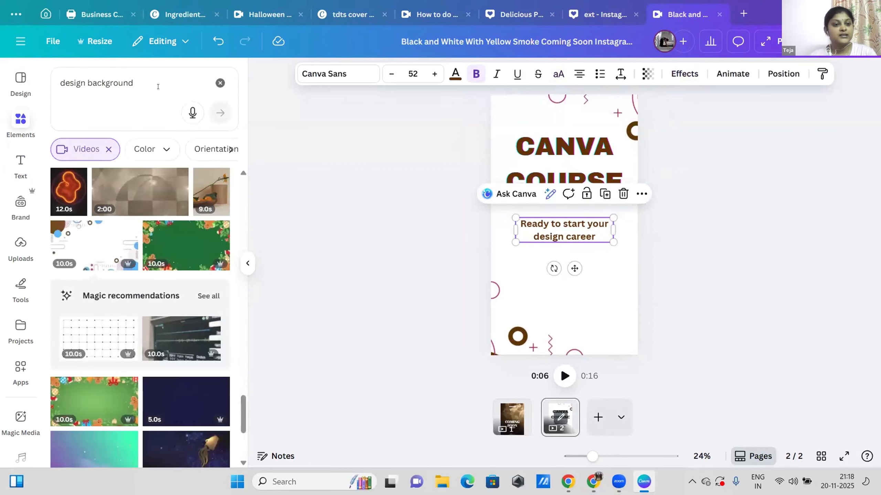
click(219, 83)
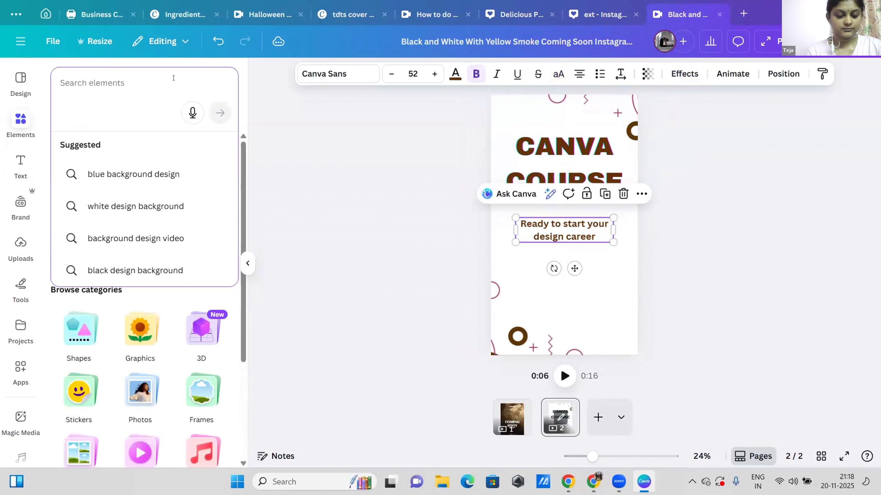
text(pers)
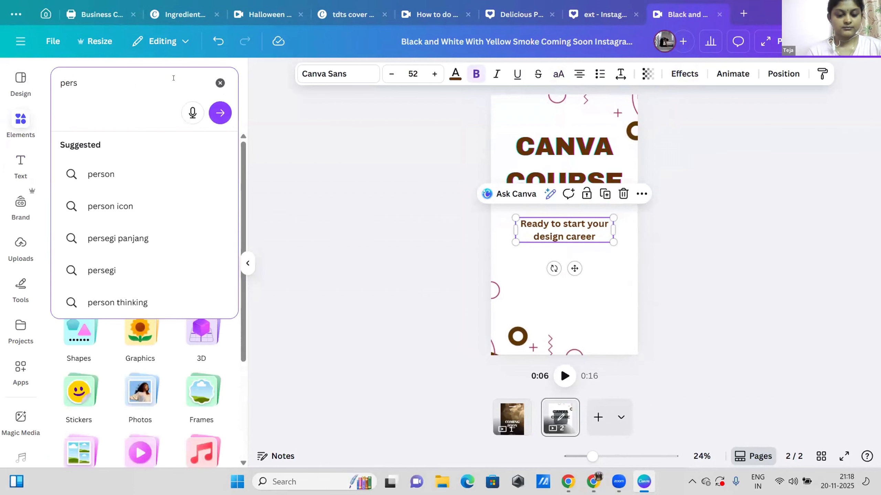
text(on pointing)
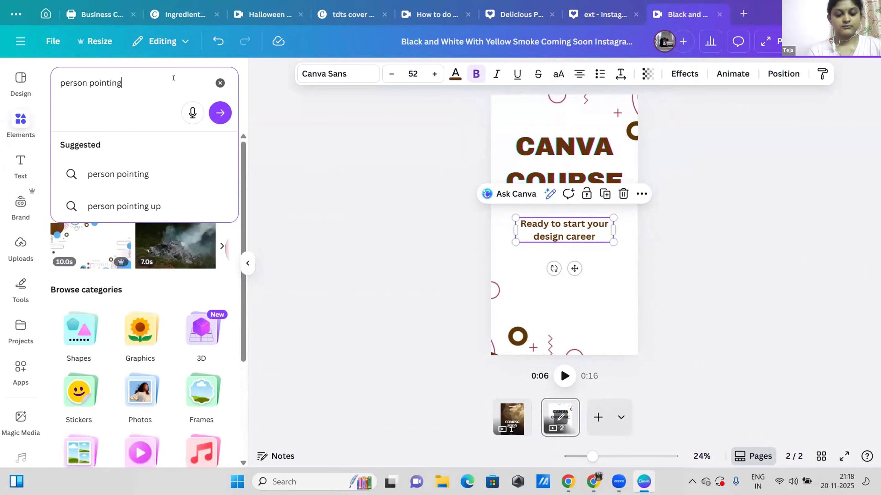
key(Return)
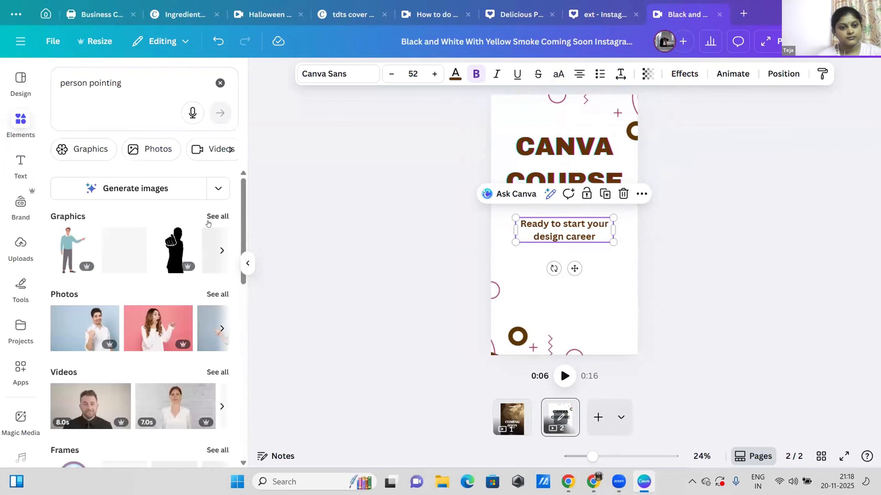
click(215, 295)
click(186, 319)
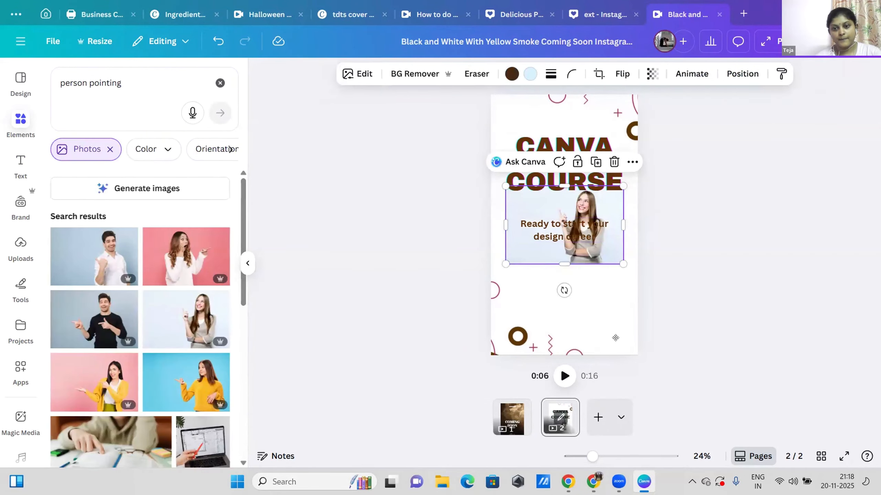
Enlarge the woman's photo at the bottom of the page, remove its background and shift it toward the page's right edge
drag(616, 338, 616, 344)
drag(529, 271, 471, 237)
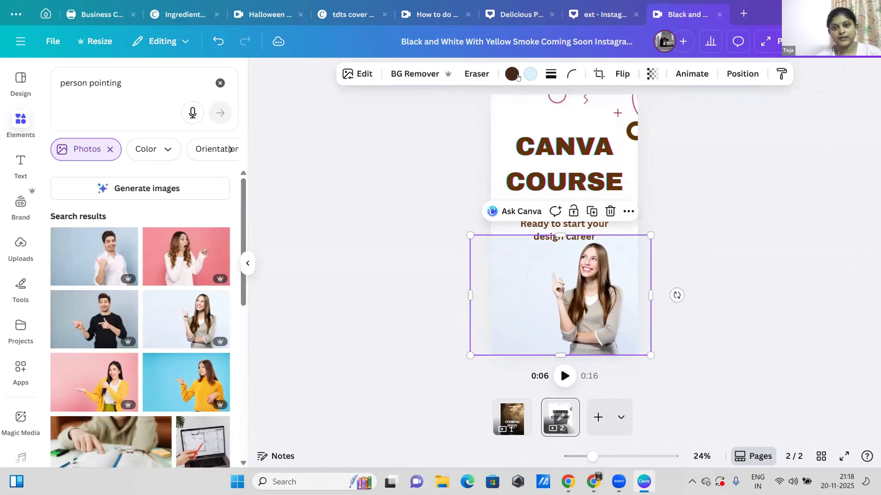
click(421, 73)
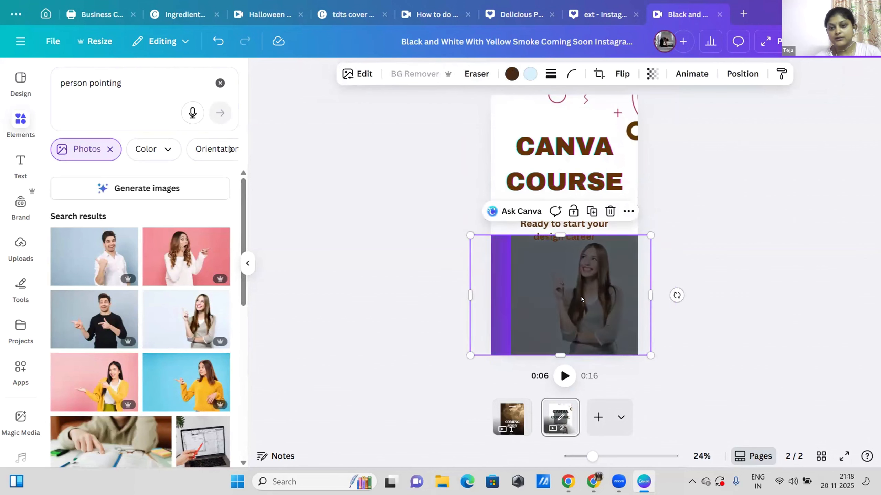
drag(581, 299, 602, 298)
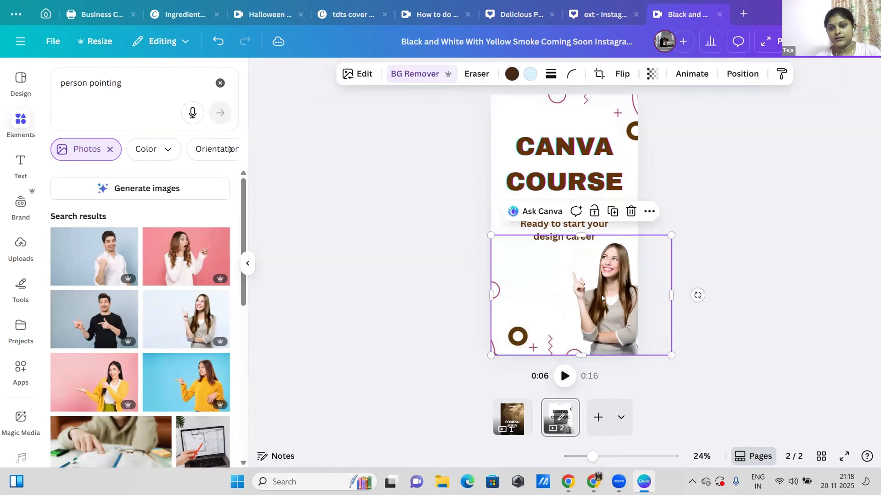
click(397, 266)
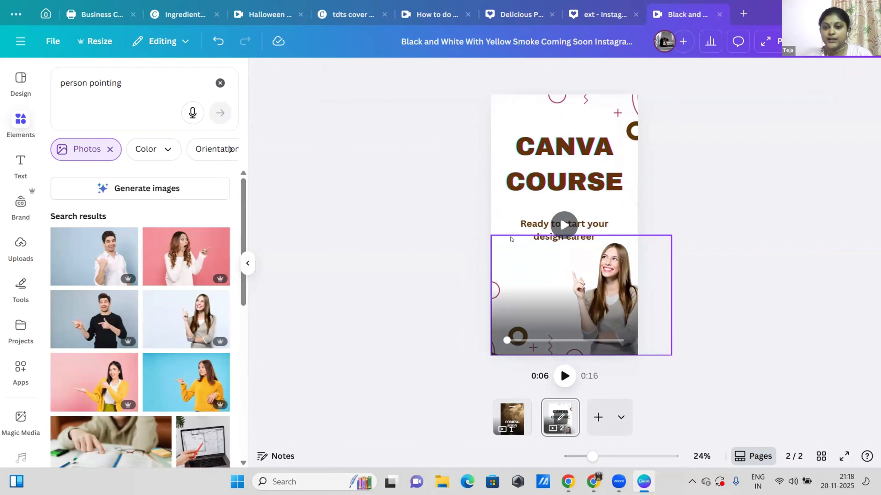
Try Typewriter on the "CANVA COURSE" heading, apply the Ascend animation to it, and give the subheading the Block animation
click(587, 150)
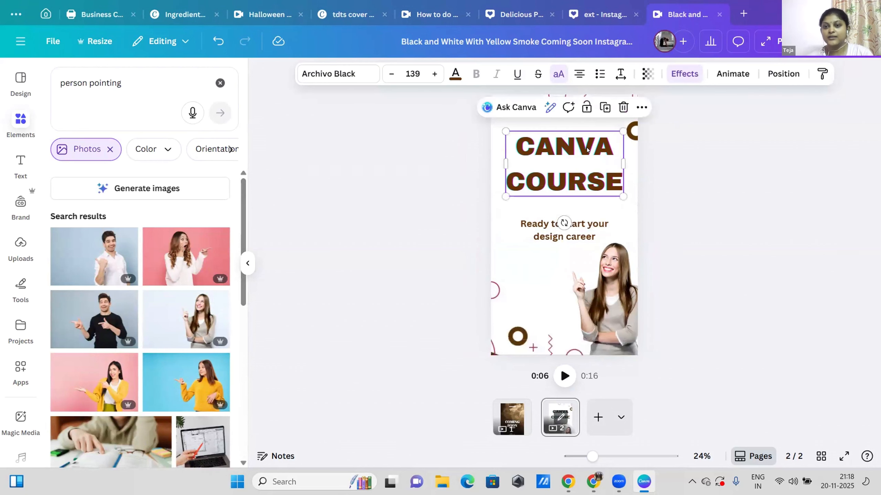
click(728, 74)
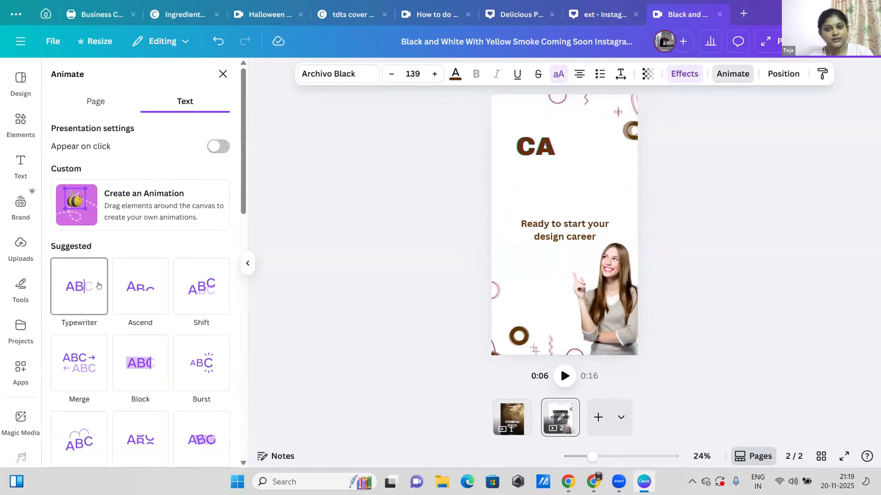
click(77, 293)
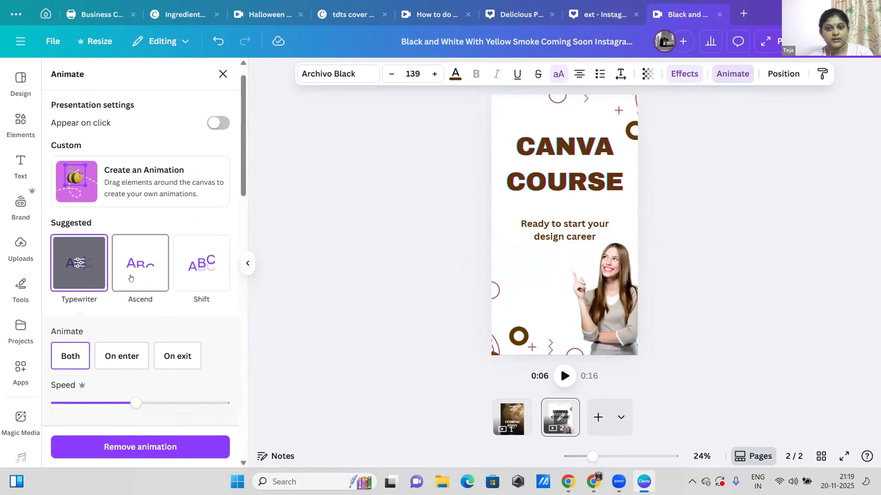
click(547, 226)
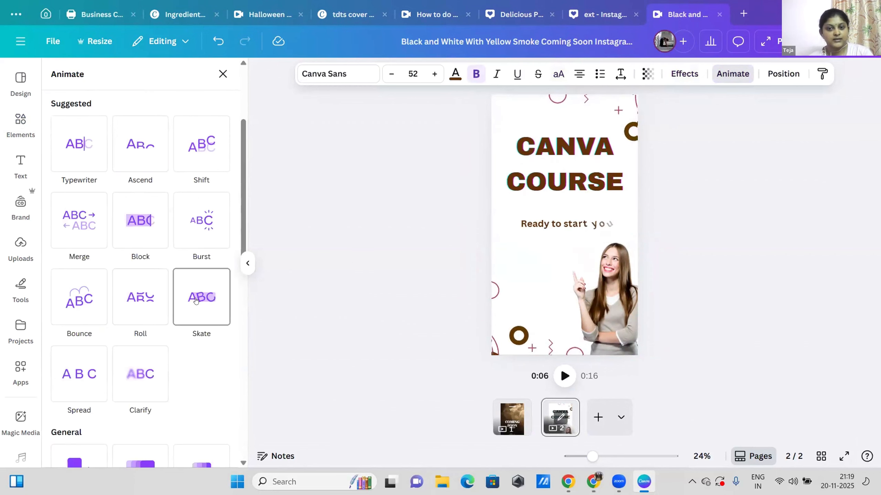
click(139, 254)
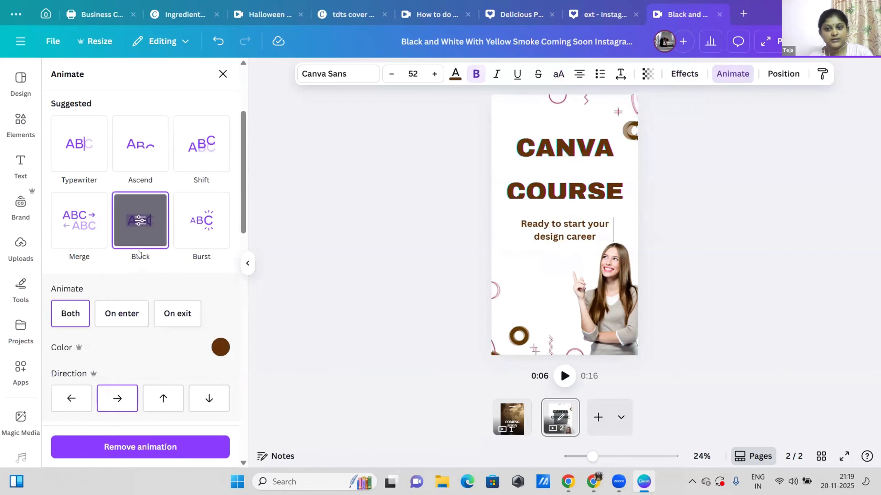
Apply the Rise animation to the photo of the pointing woman
click(613, 332)
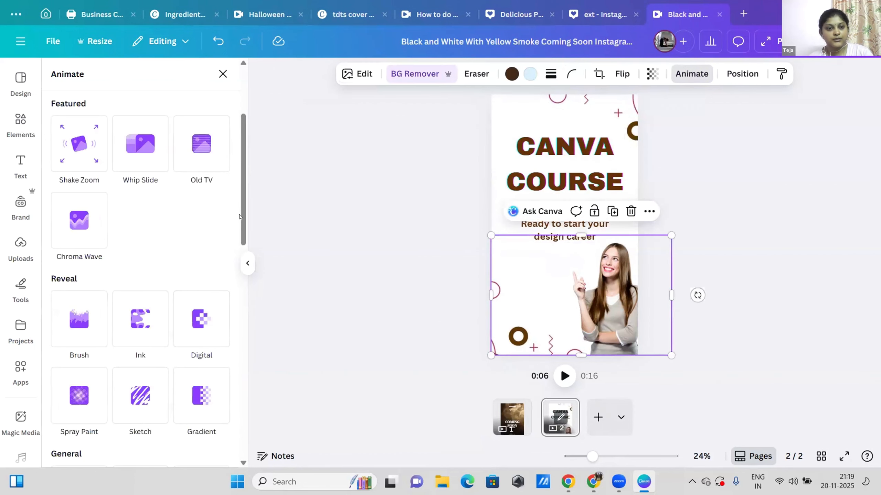
drag(239, 217, 243, 293)
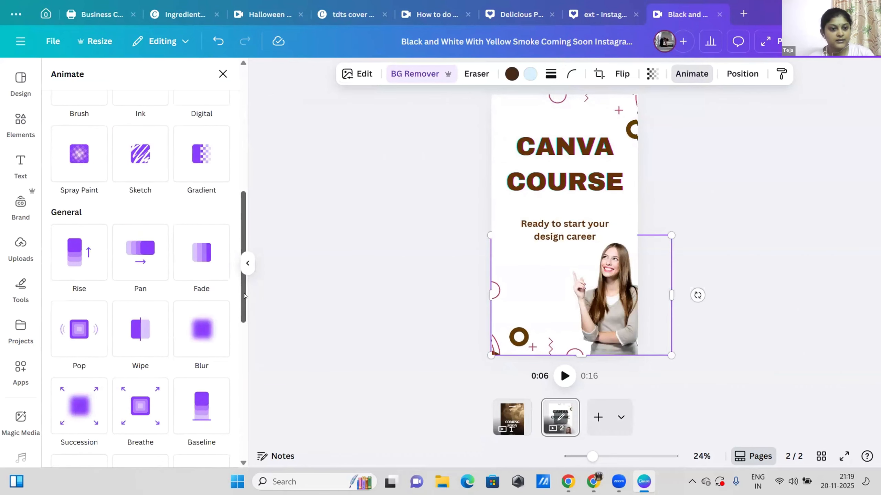
click(79, 261)
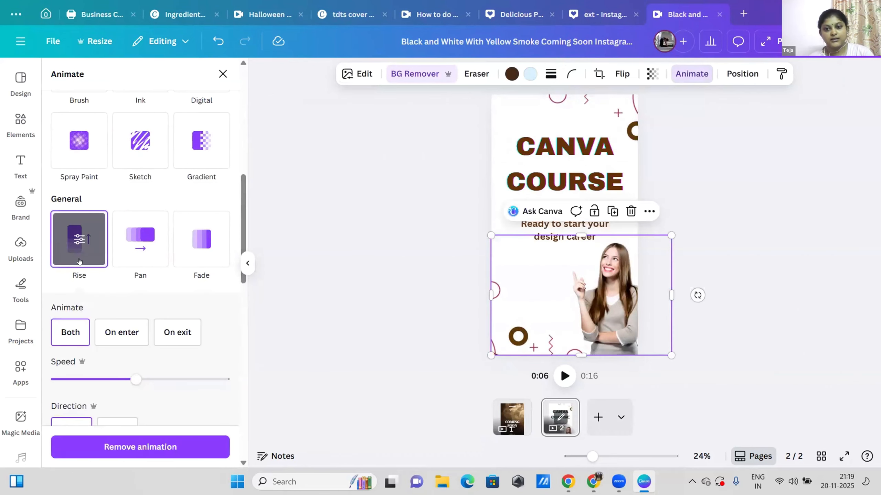
click(465, 290)
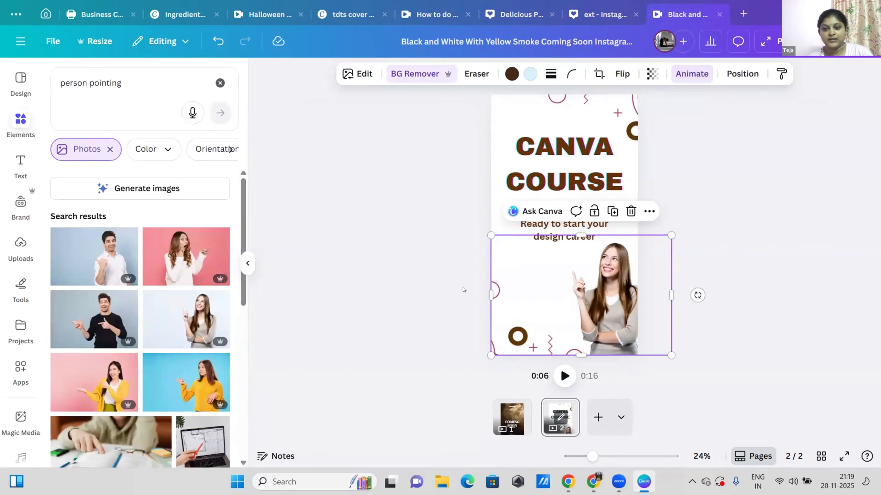
click(463, 289)
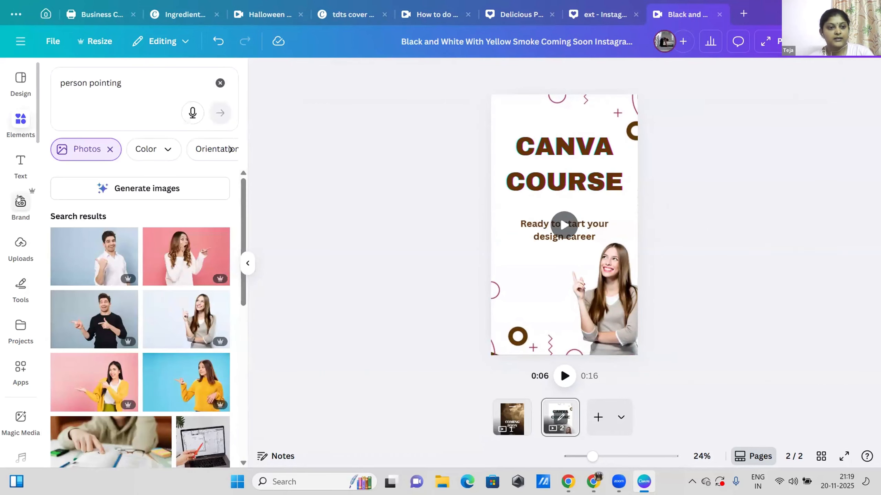
Search the element photos for "canva logo"
drag(131, 86, 63, 88)
key(BackSpace)
key(BackSpace)
text(c)
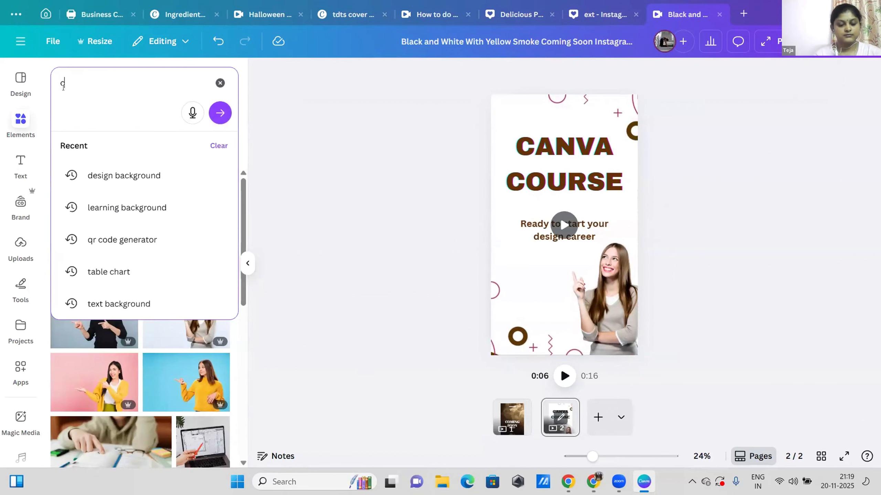
text(anva logo)
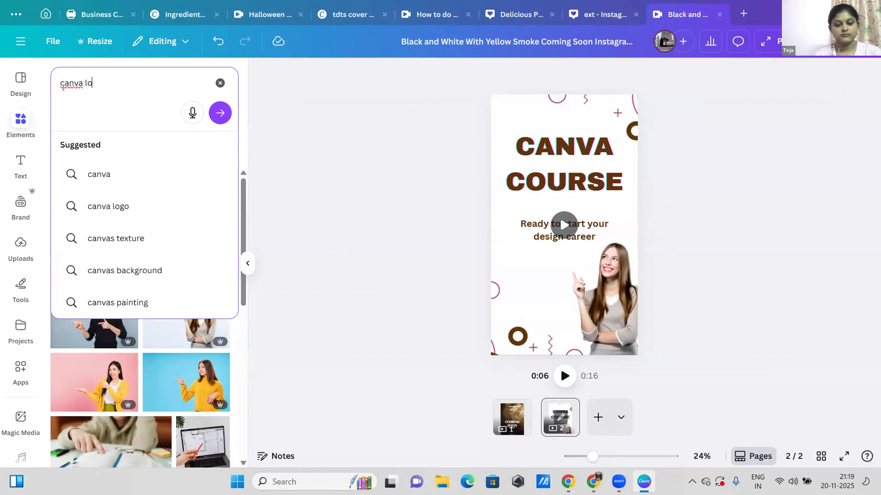
key(Return)
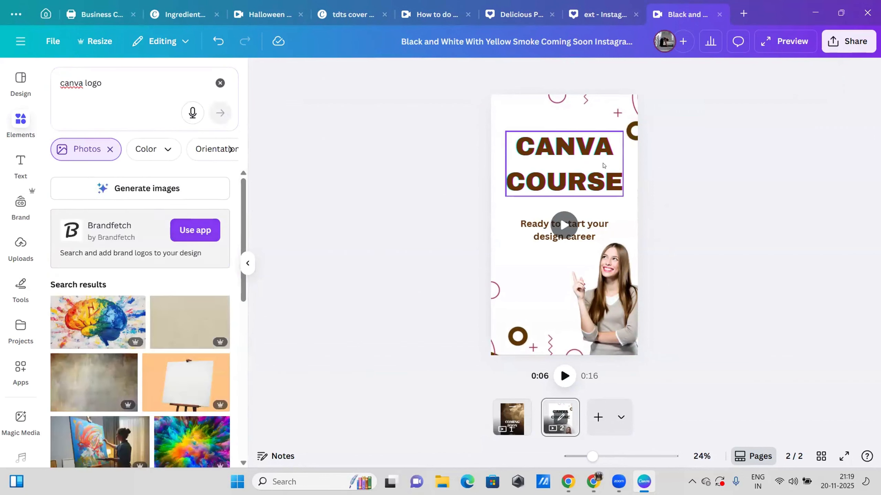
Try very fast and very slow speeds for the heading's Ascend animation, and set the speed slightly above the middle
click(584, 167)
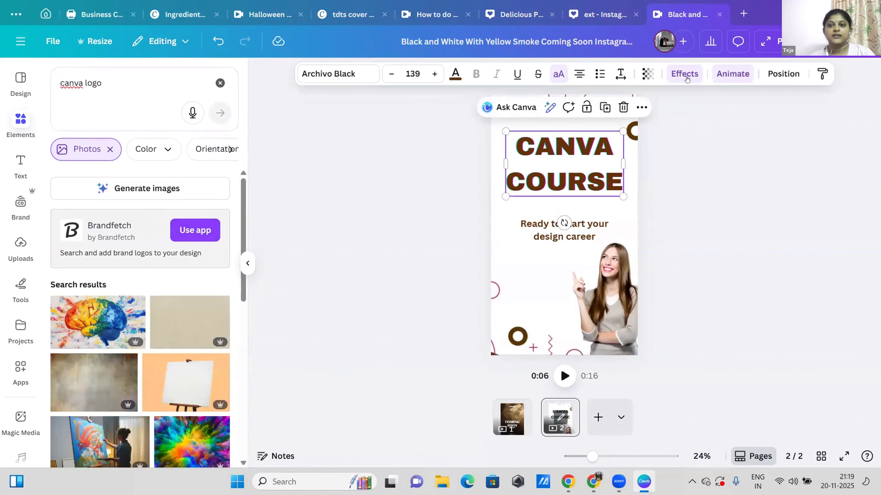
click(733, 73)
scroll(88, 303, down, 5)
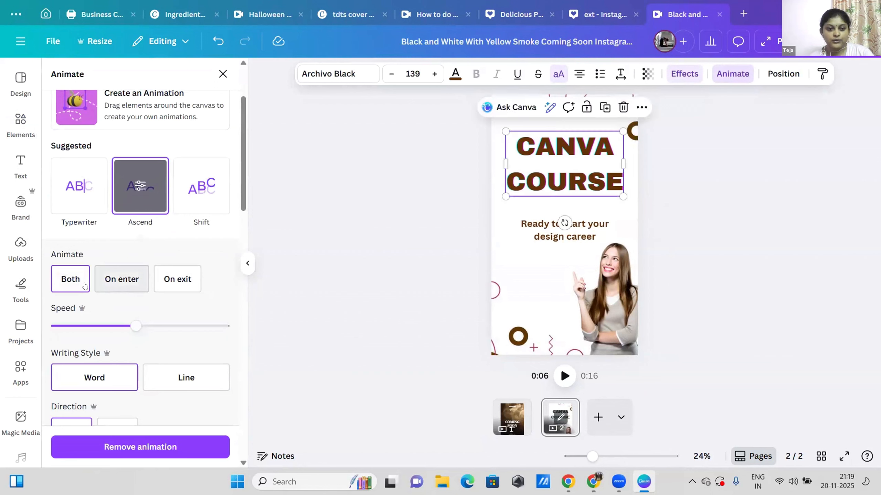
drag(113, 327, 226, 328)
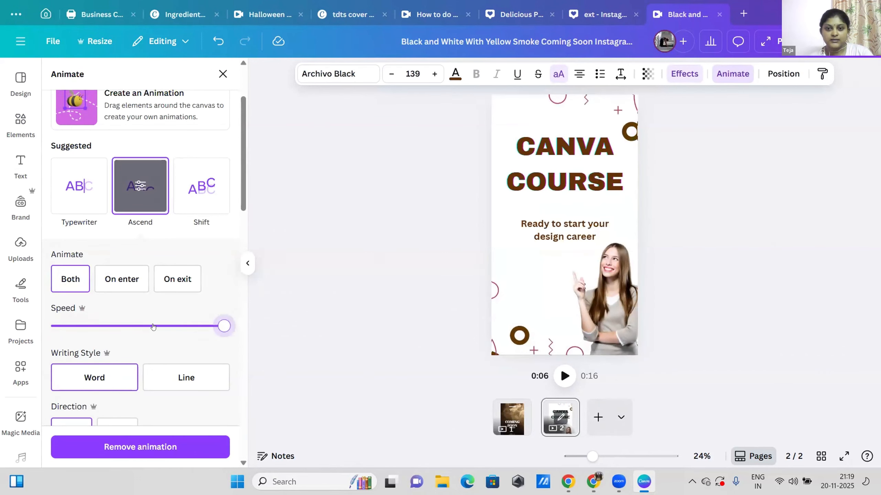
drag(153, 327, 39, 327)
drag(186, 337, 162, 351)
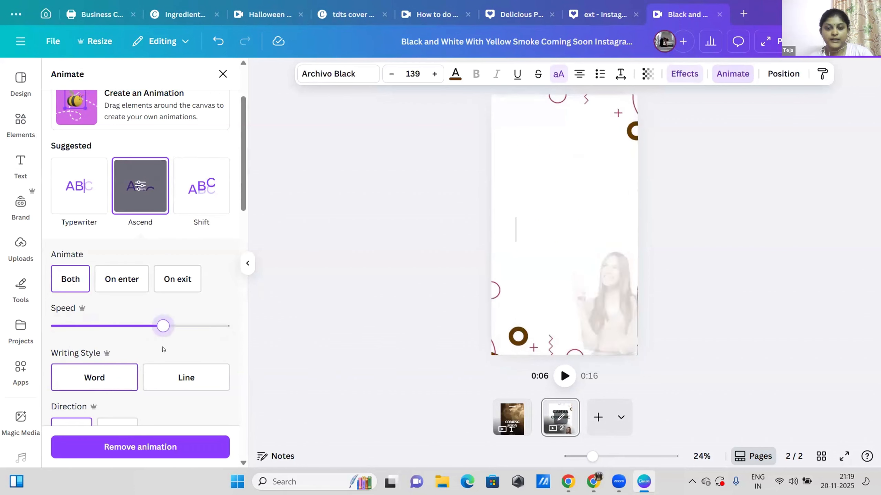
Keep the heading's Ascend animation on Both and play the page to preview the animations
click(543, 180)
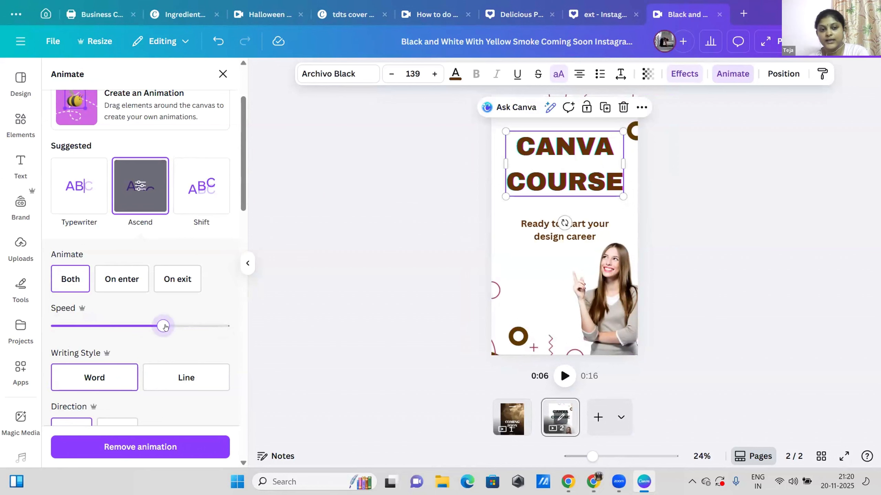
click(58, 280)
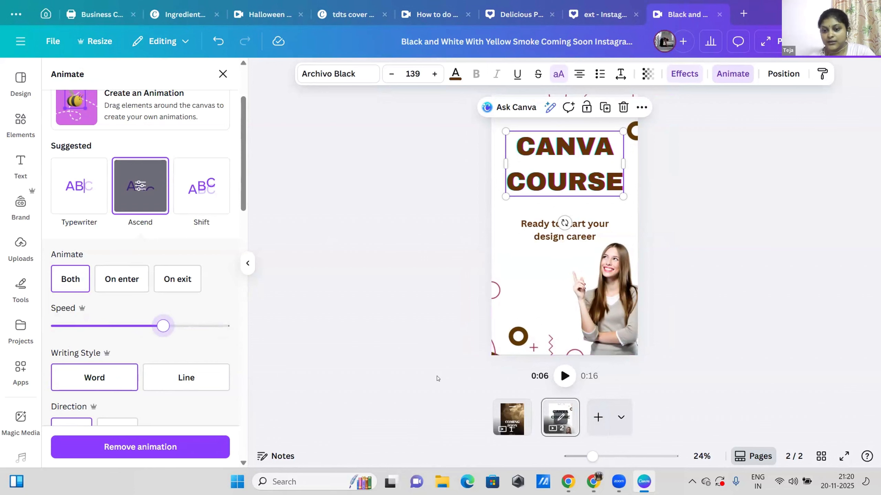
click(564, 377)
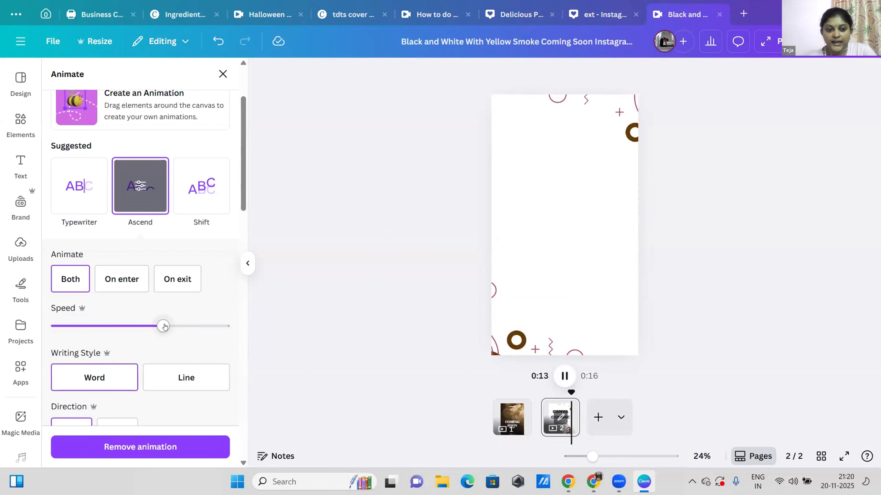
Set the CANVA COURSE heading's Ascend animation to On enter and play the page to preview it
click(121, 293)
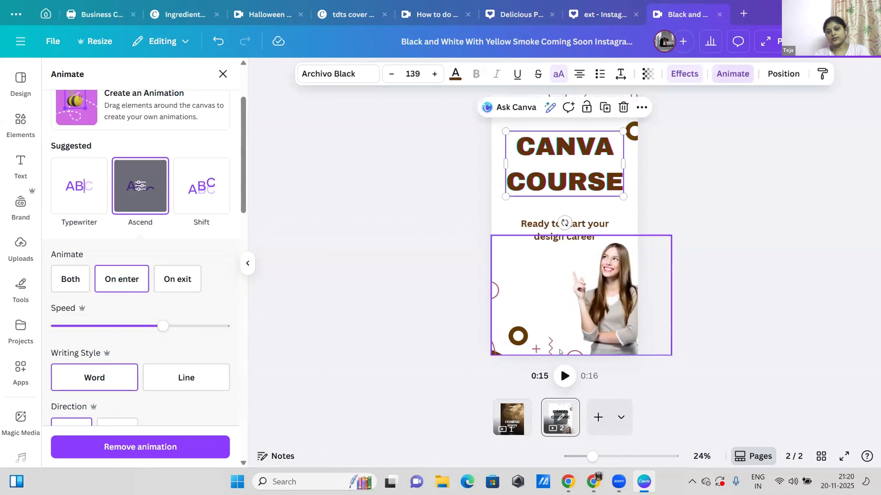
click(560, 373)
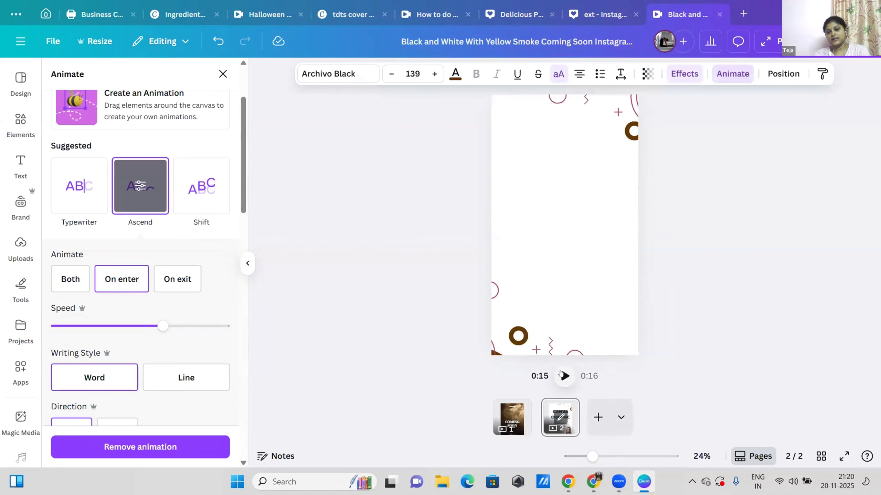
click(561, 374)
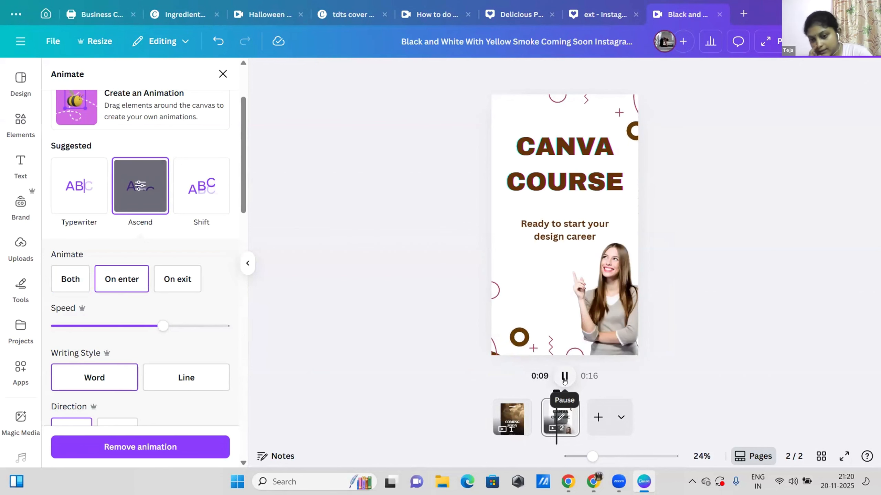
click(564, 381)
drag(240, 200, 240, 207)
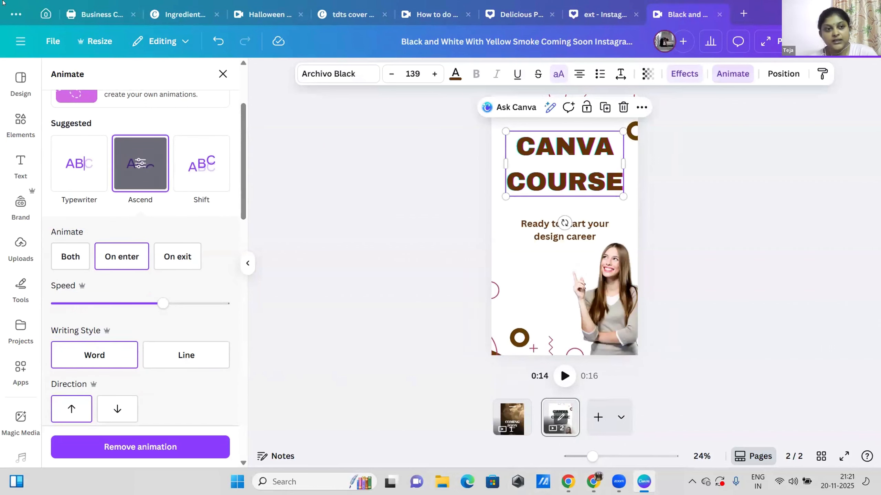
Leave the design for the home page and enter "youtube int" as the template search
click(44, 13)
text(y)
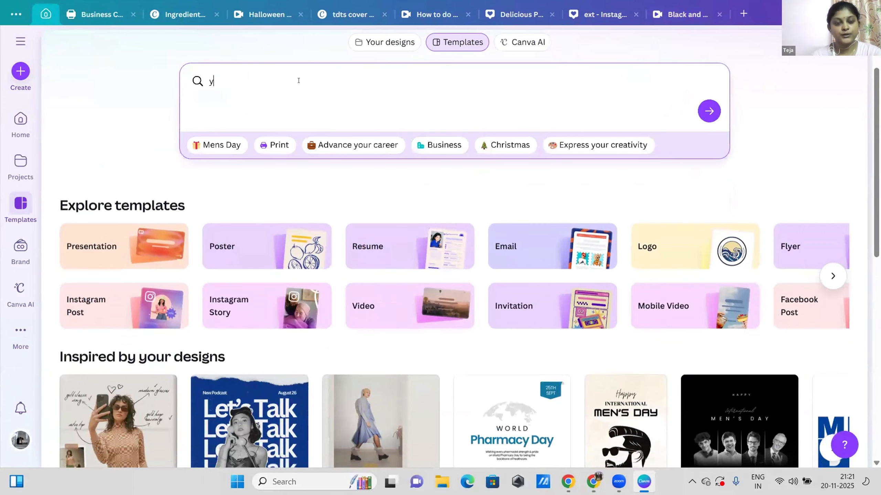
text(outu)
key(BackSpace)
key(BackSpace)
text(be int)
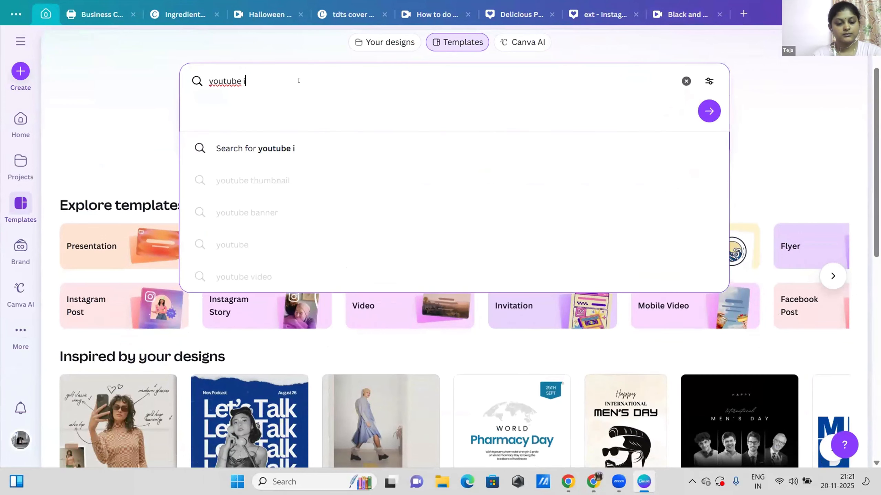
Search the templates for "youtube intro"
key(BackSpace)
key(BackSpace)
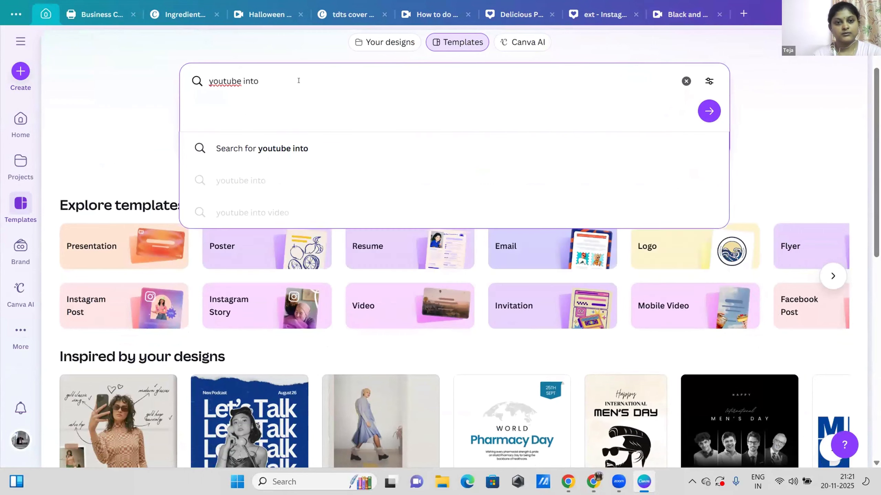
text(ro)
key(Return)
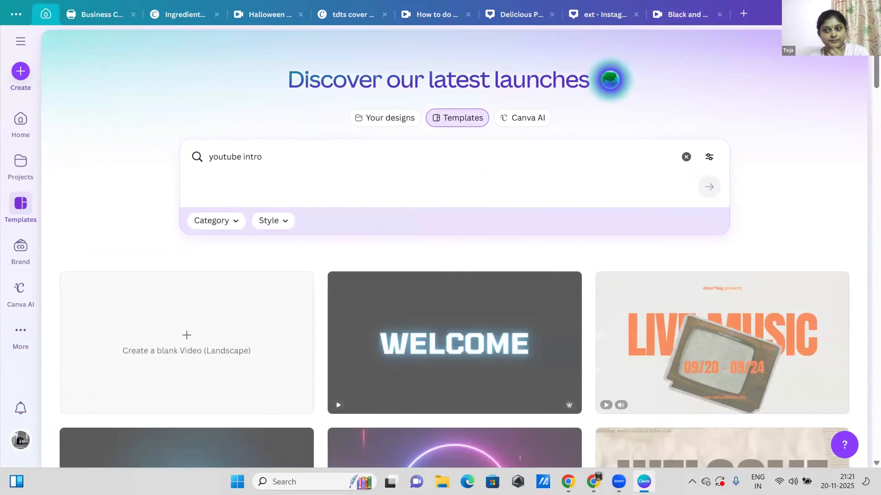
Browse the intro templates and create a blank landscape video
scroll(111, 373, down, 4)
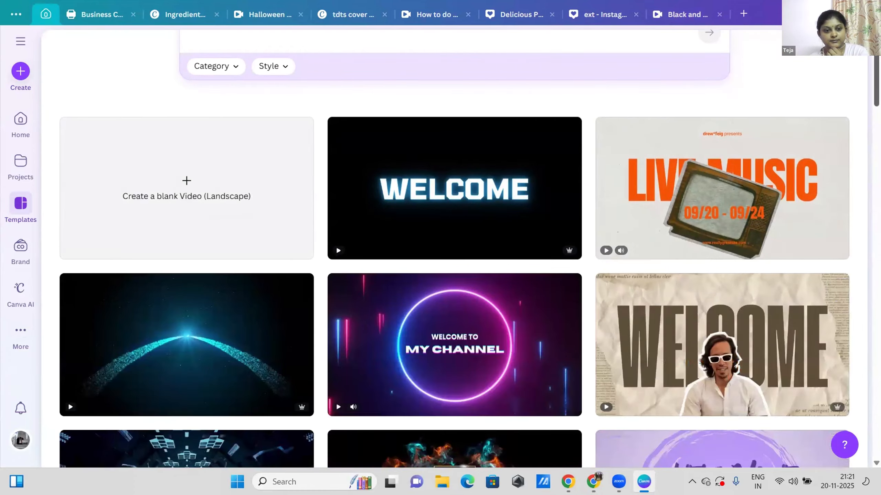
scroll(112, 373, down, 5)
scroll(146, 336, up, 10)
click(147, 334)
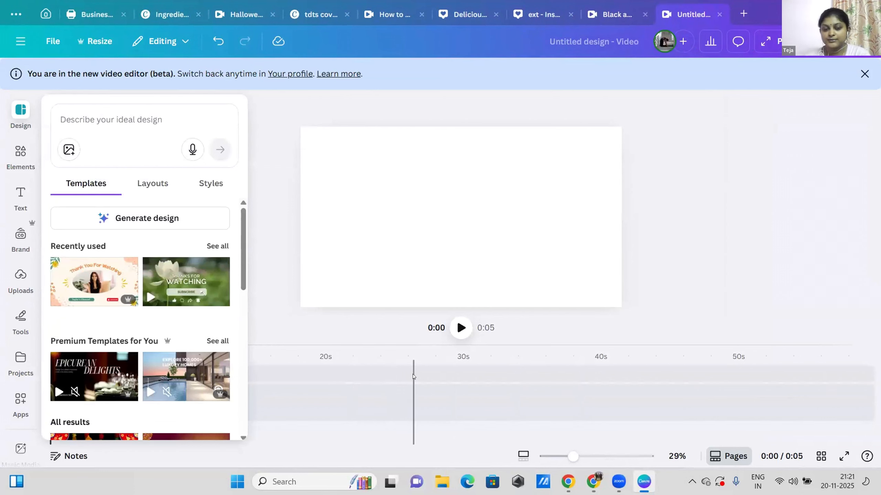
click(612, 15)
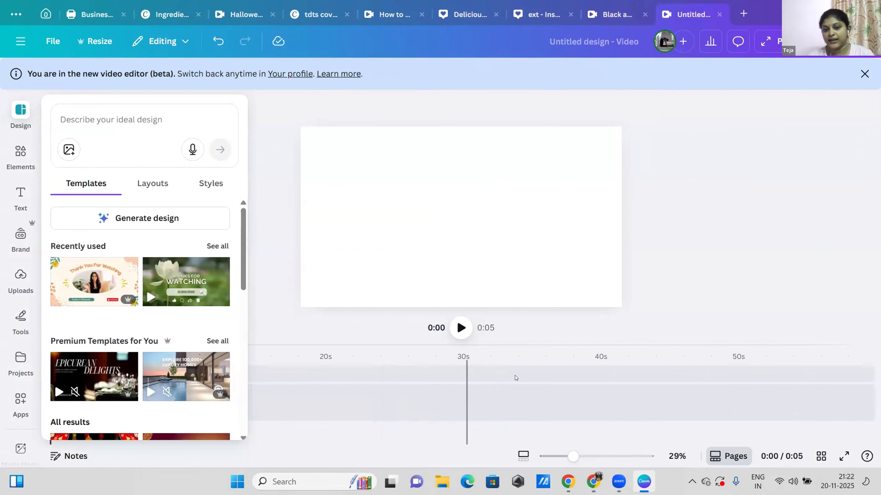
click(257, 232)
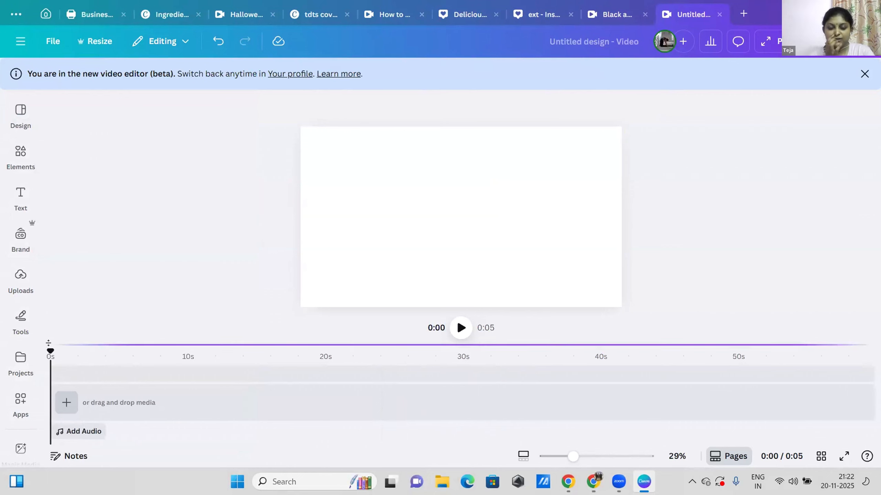
click(12, 161)
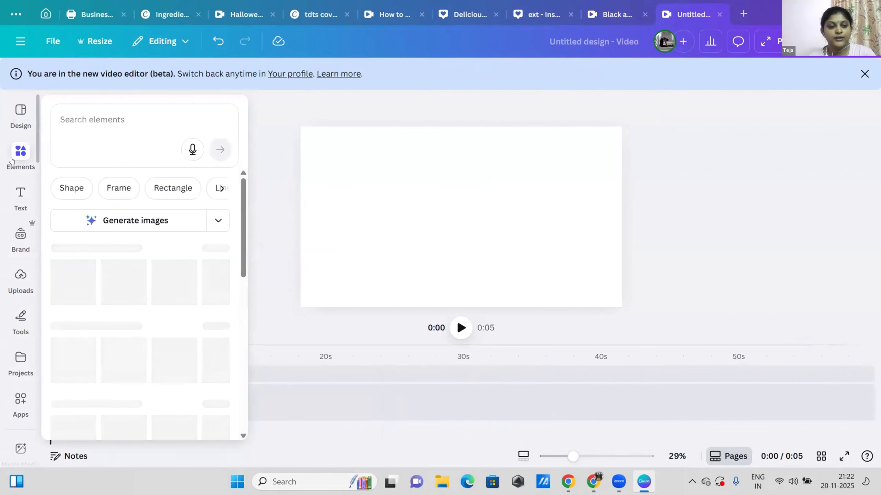
click(16, 120)
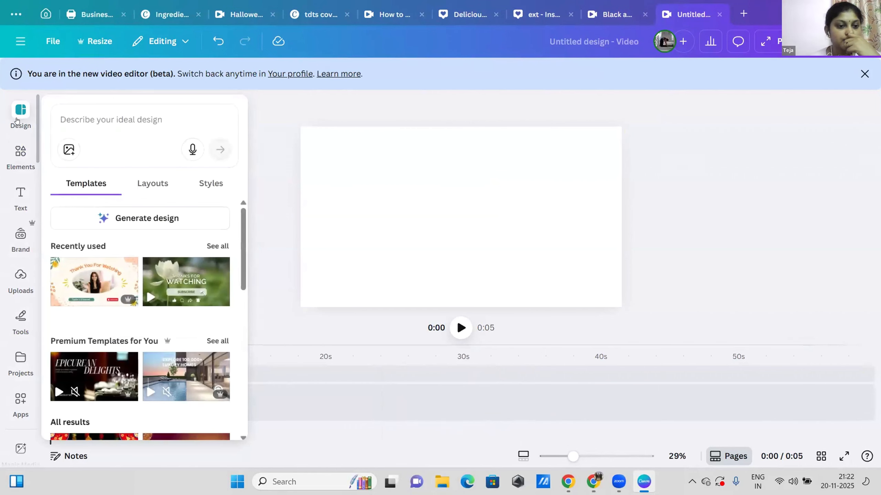
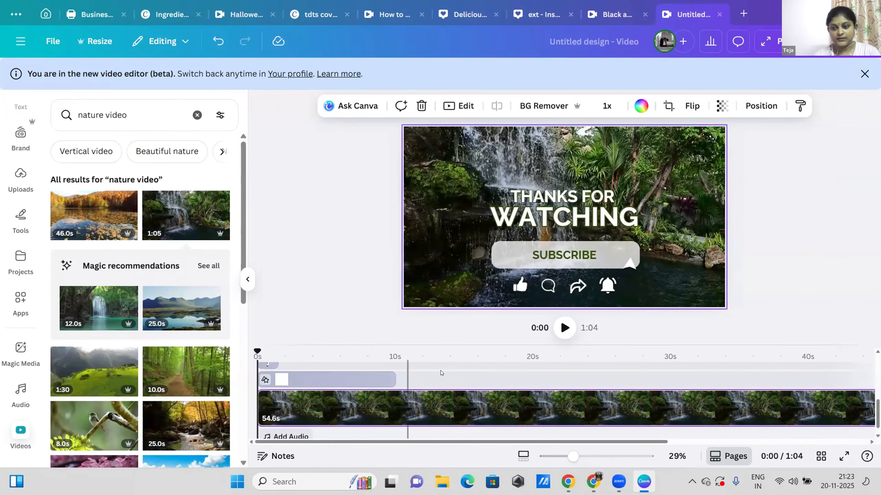
Trim the waterfall clip from both its start and its end to a 10-second duration, matching the text and icon layers
scroll(569, 399, up, 5)
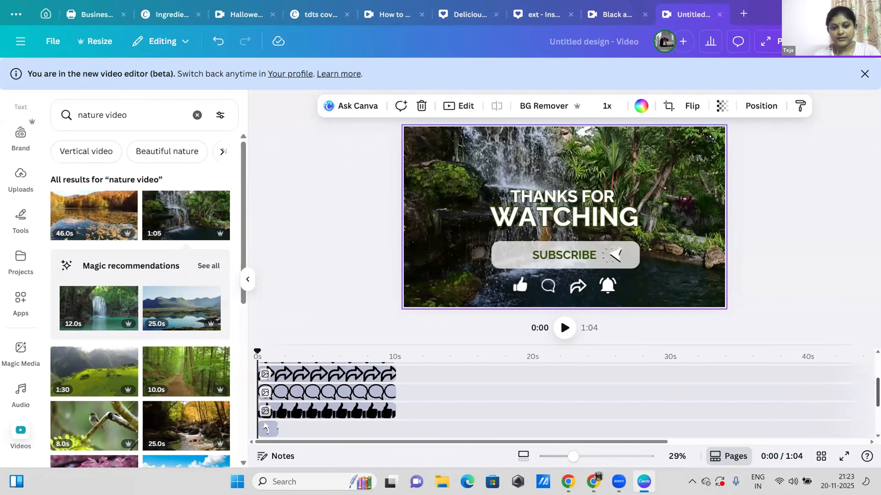
scroll(566, 401, down, 2)
scroll(565, 401, up, 2)
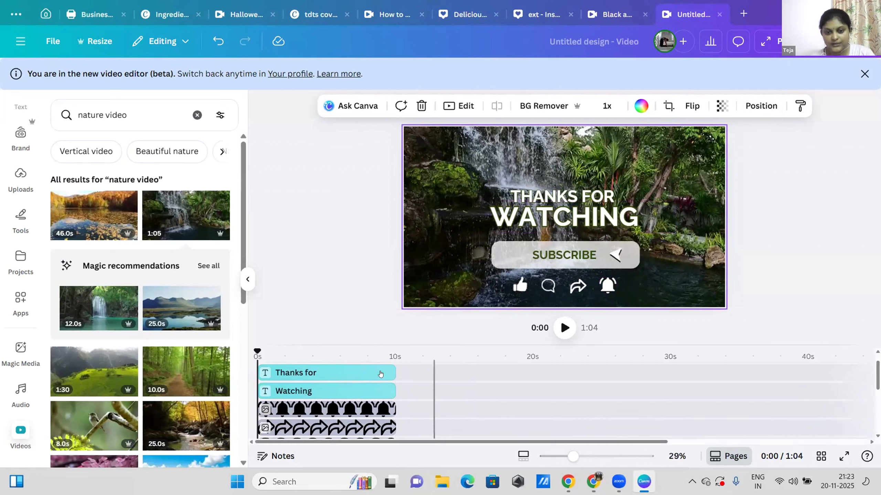
mouse_move(340, 373)
mouse_down()
mouse_move(489, 372)
mouse_move(351, 353)
mouse_move(315, 365)
mouse_move(327, 368)
mouse_up()
scroll(294, 381, down, 5)
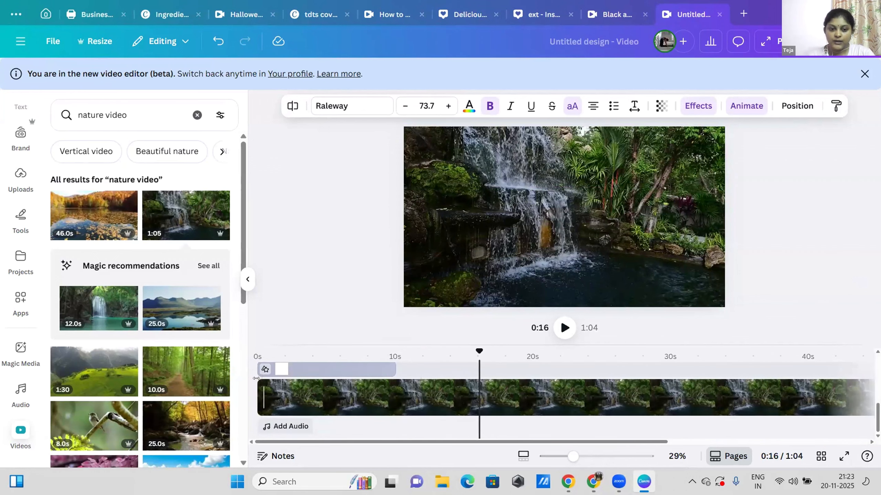
drag(257, 378, 406, 379)
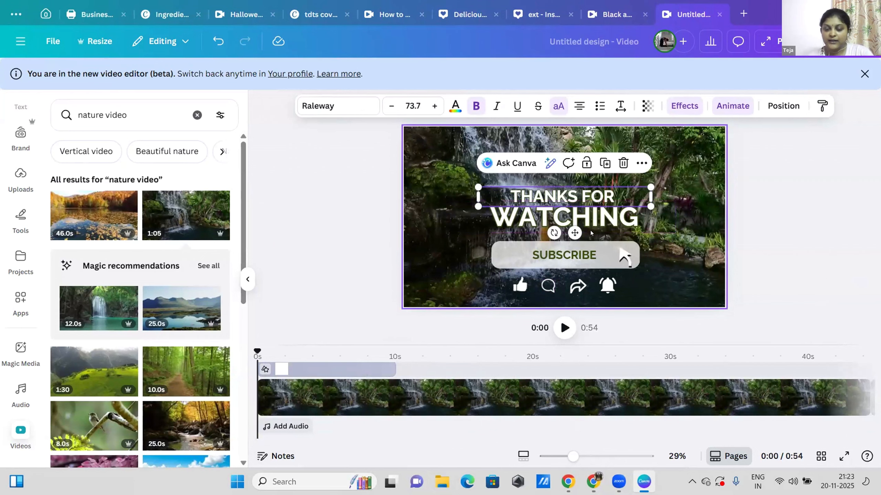
scroll(677, 424, right, 3)
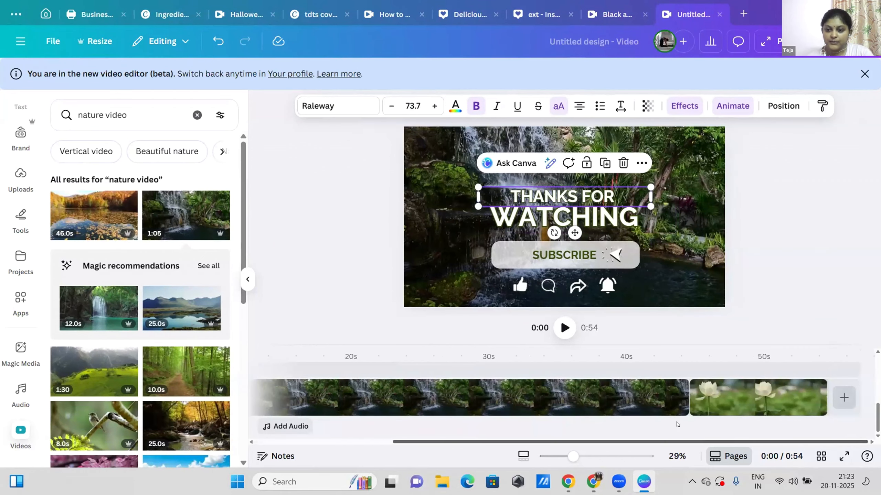
drag(683, 398, 367, 397)
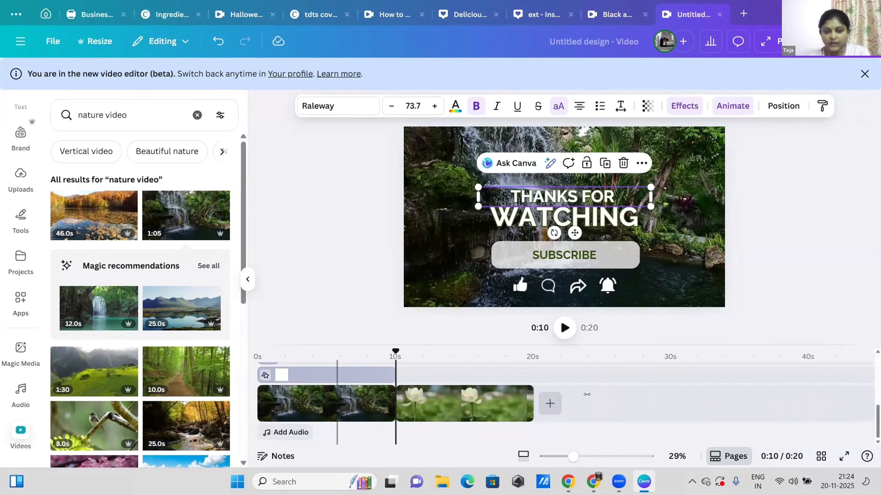
Move the waterfall clip from the main track onto an overlay track above the white flower clip
right_click(338, 395)
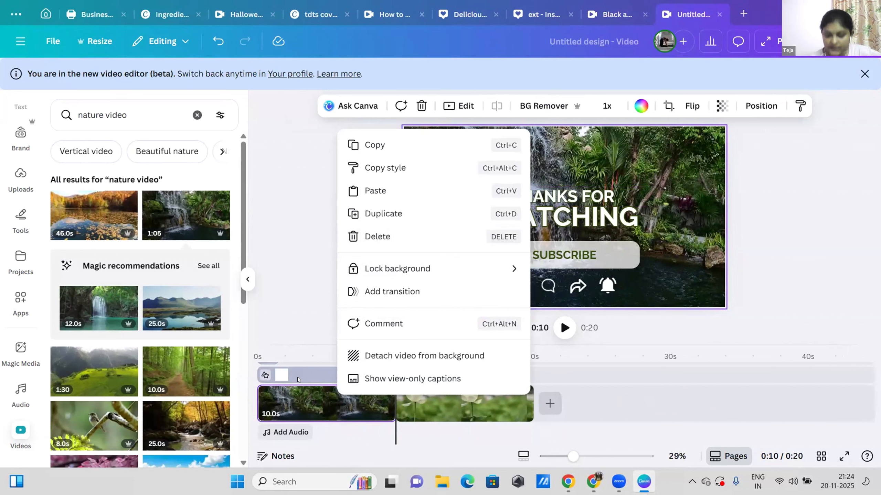
key(Escape)
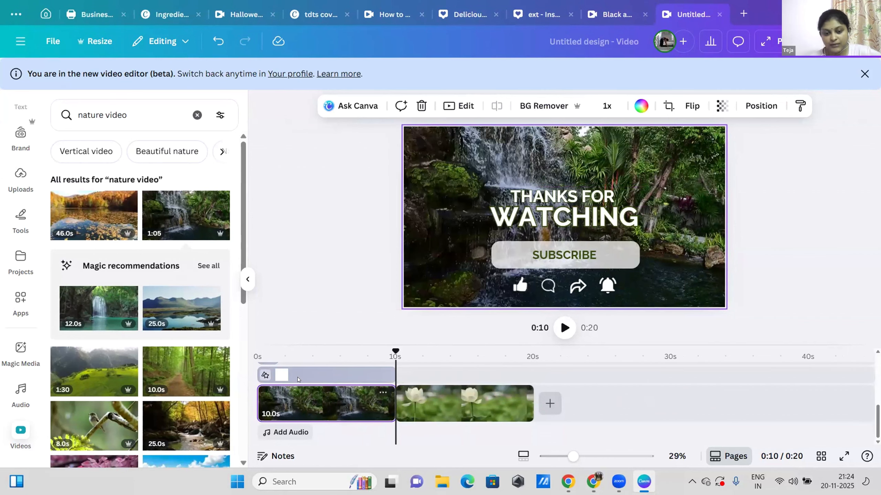
click(298, 380)
scroll(343, 373, down, 1)
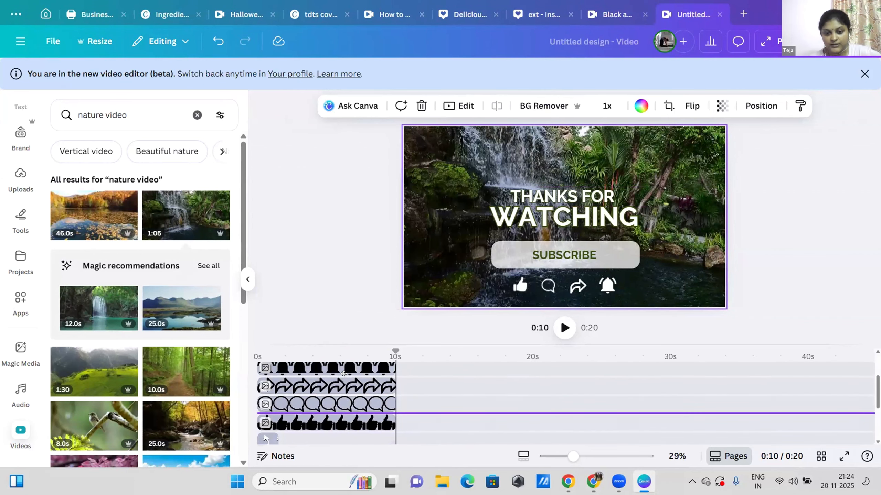
scroll(343, 374, down, 3)
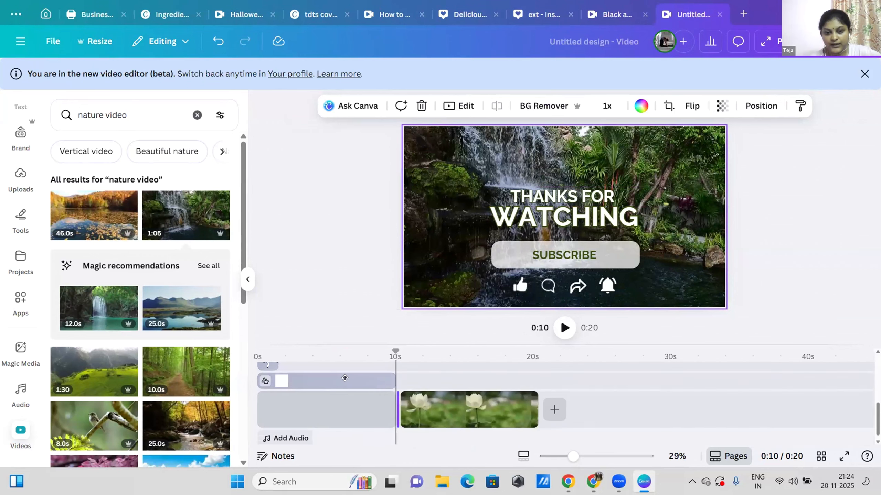
drag(342, 367, 344, 367)
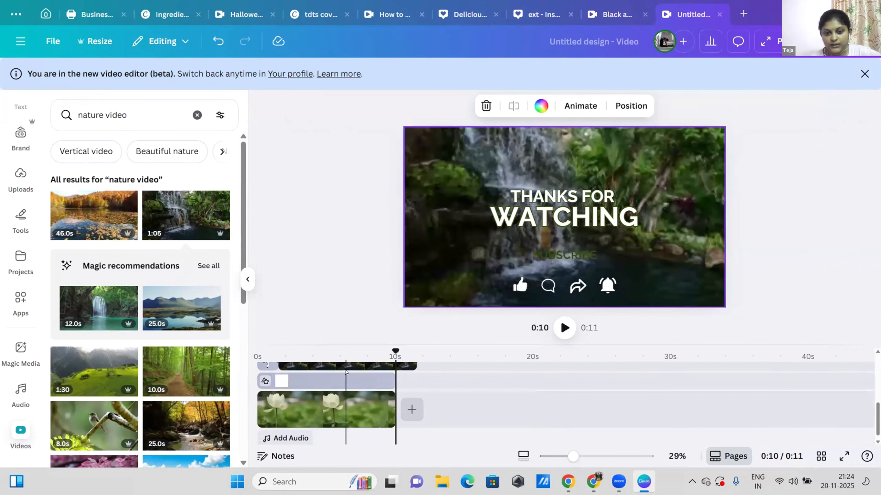
Set the waterfall overlay's transparency to 42
click(466, 255)
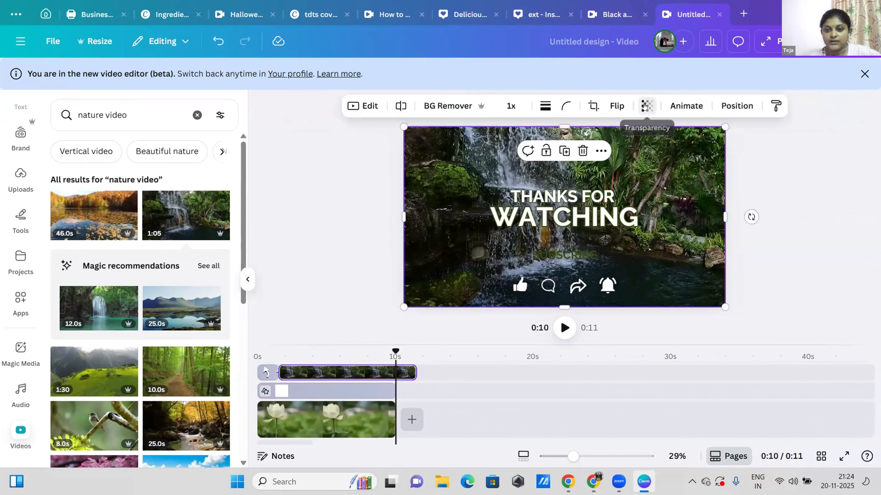
click(647, 105)
drag(626, 151, 621, 153)
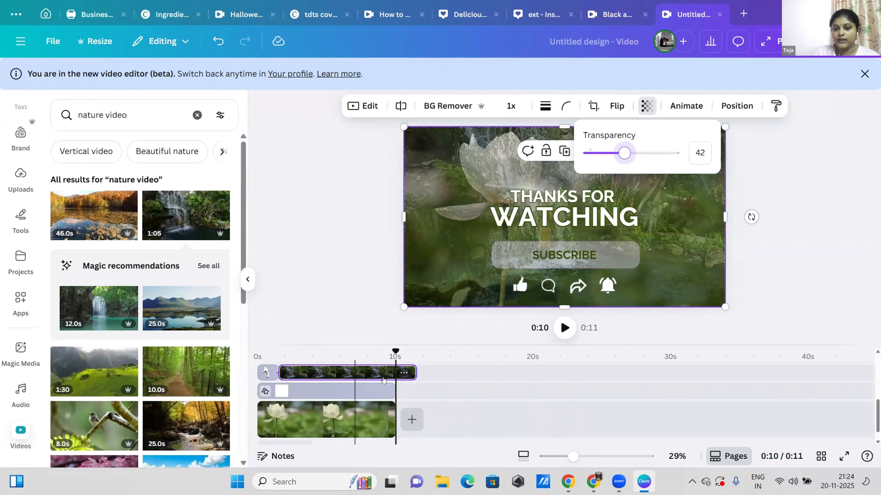
Move the waterfall overlay onto the main track directly after the flower clip and scrub across the join between the two clips
click(383, 379)
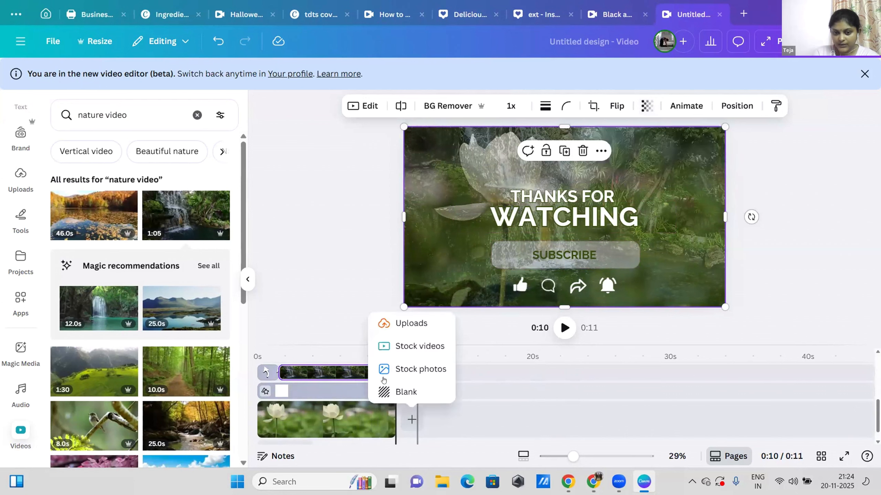
drag(346, 373, 439, 418)
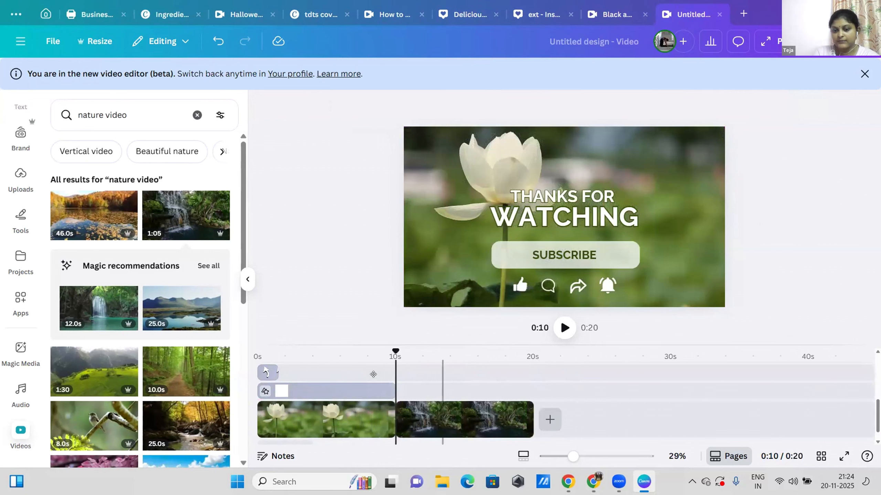
mouse_move(396, 351)
mouse_down()
mouse_move(356, 352)
mouse_move(407, 354)
mouse_up()
drag(470, 352, 415, 361)
scroll(415, 361, up, 3)
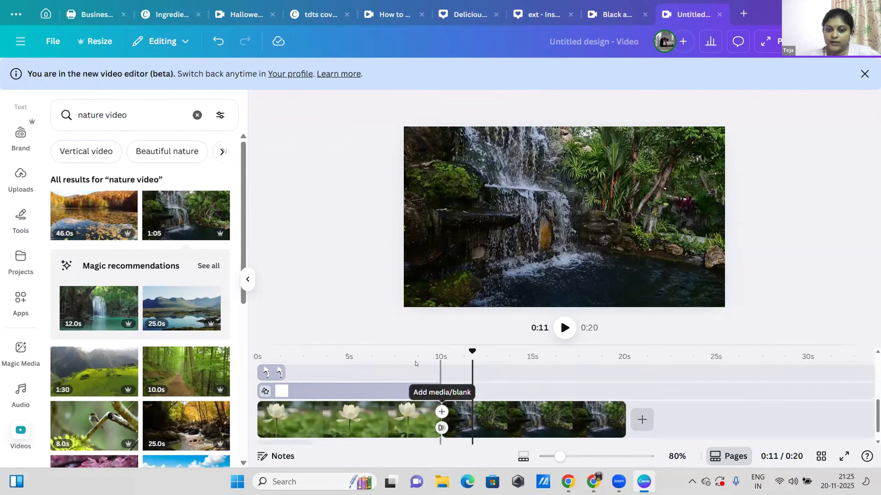
Add a Dissolve transition between the flower and waterfall clips and set its duration to 3.8 seconds
click(442, 412)
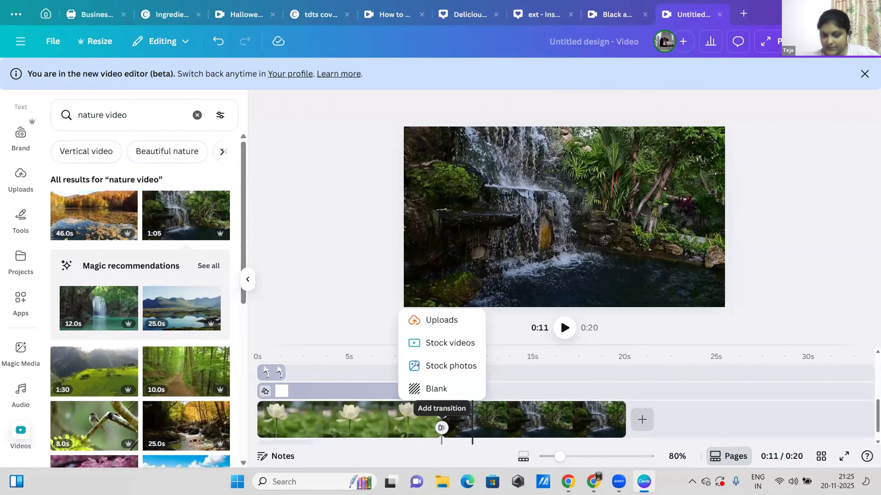
click(441, 427)
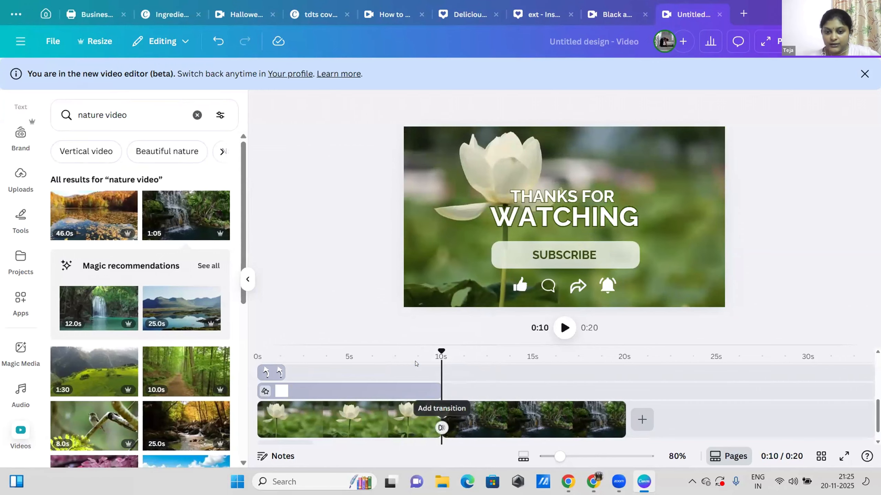
click(441, 428)
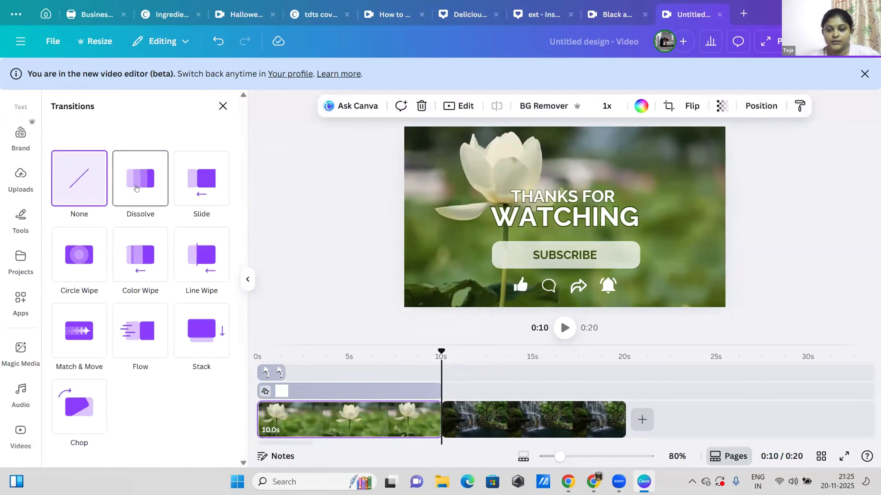
click(136, 188)
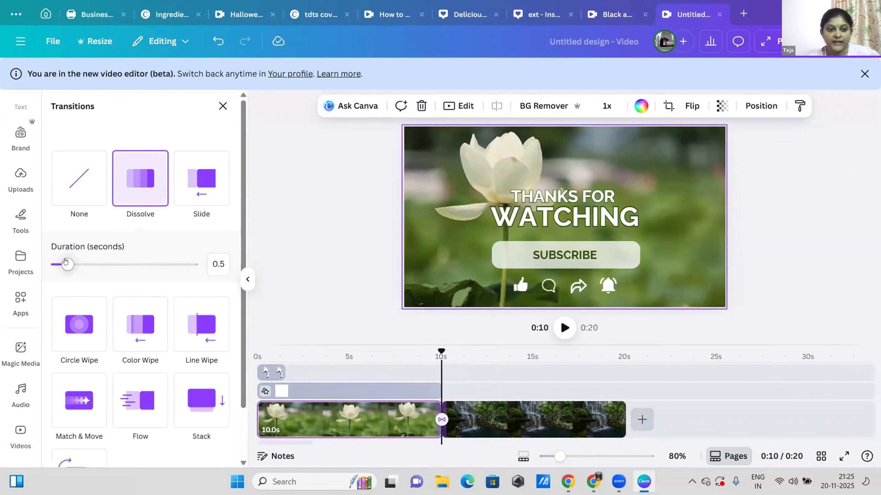
drag(65, 262, 32, 269)
drag(124, 276, 160, 271)
scroll(138, 277, down, 2)
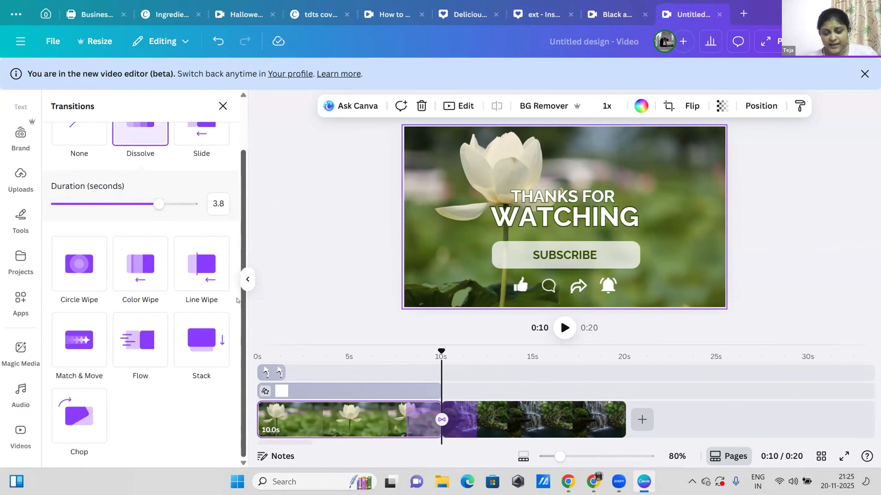
Add a default heading over the waterfall clip and position its text layer at 10 seconds, right after the "Thanks for" layer
click(489, 384)
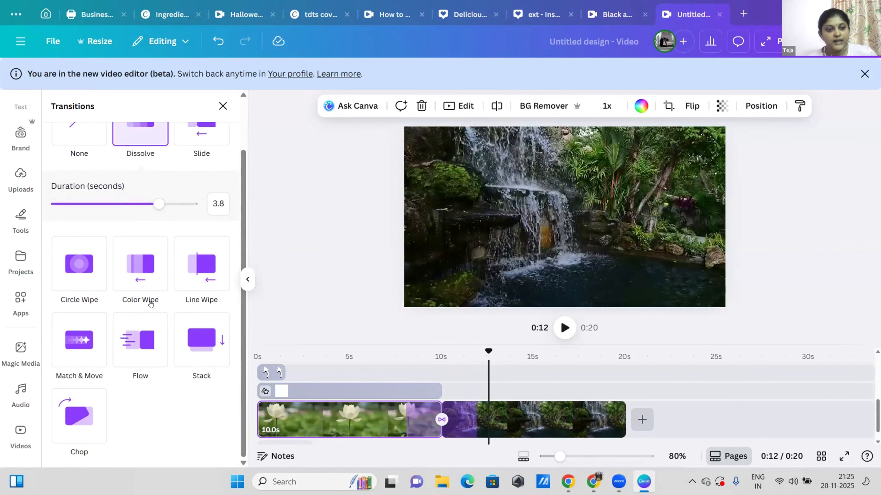
scroll(14, 136, up, 1)
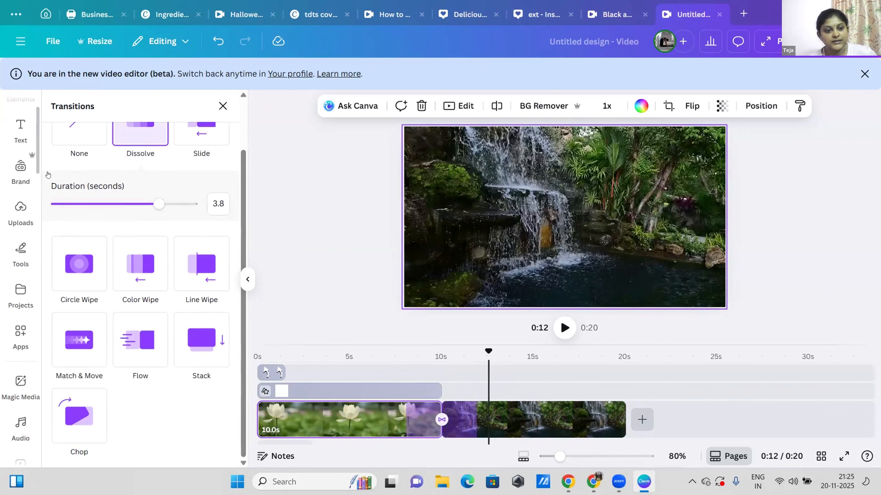
click(20, 131)
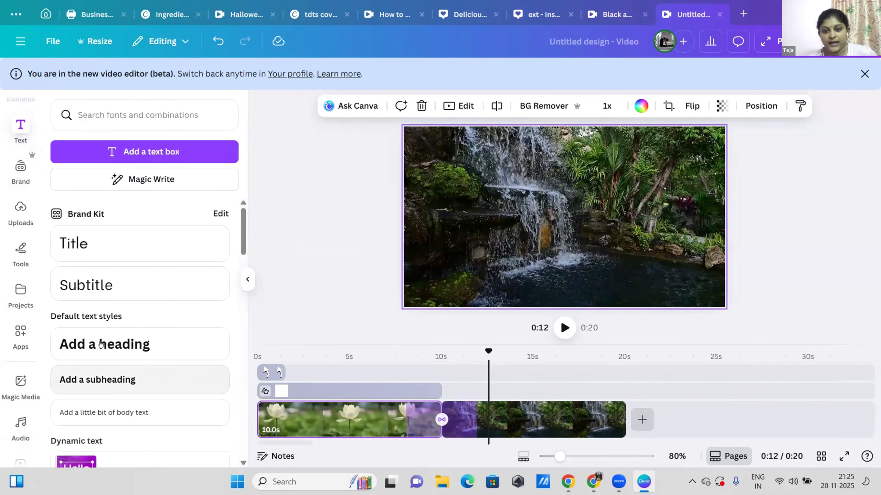
drag(520, 381, 474, 372)
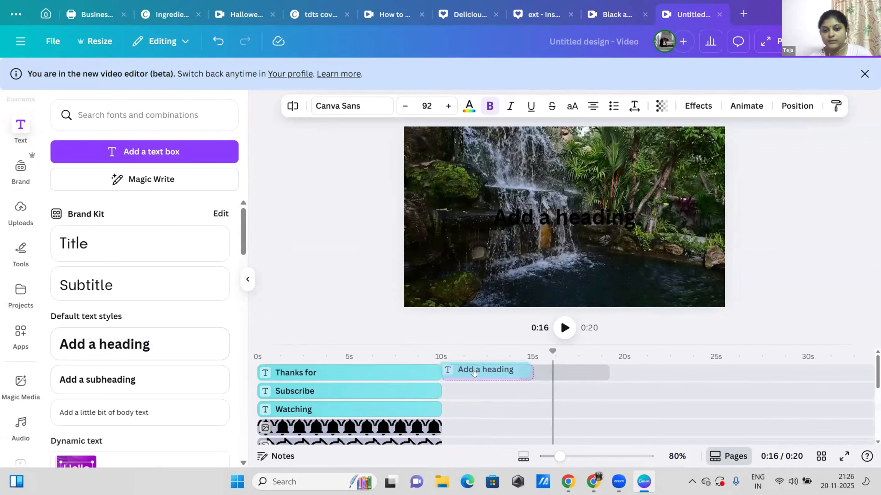
click(474, 372)
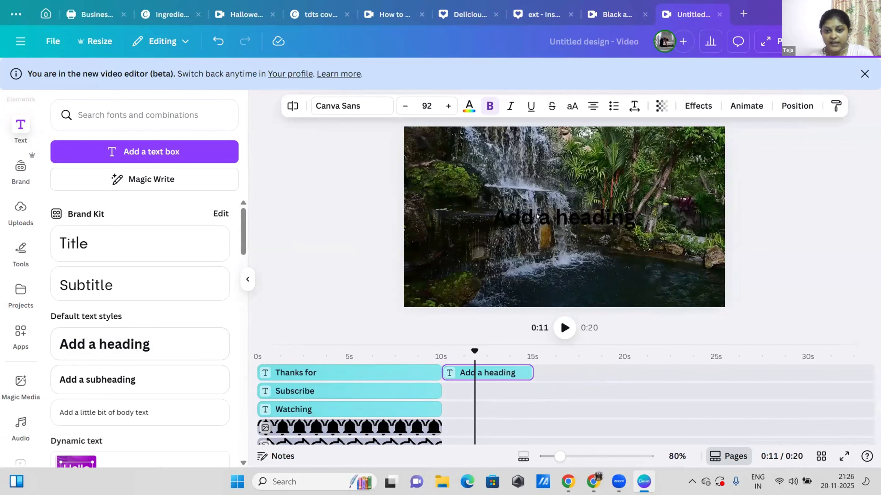
Change the "Add a heading" text colour to white
click(469, 107)
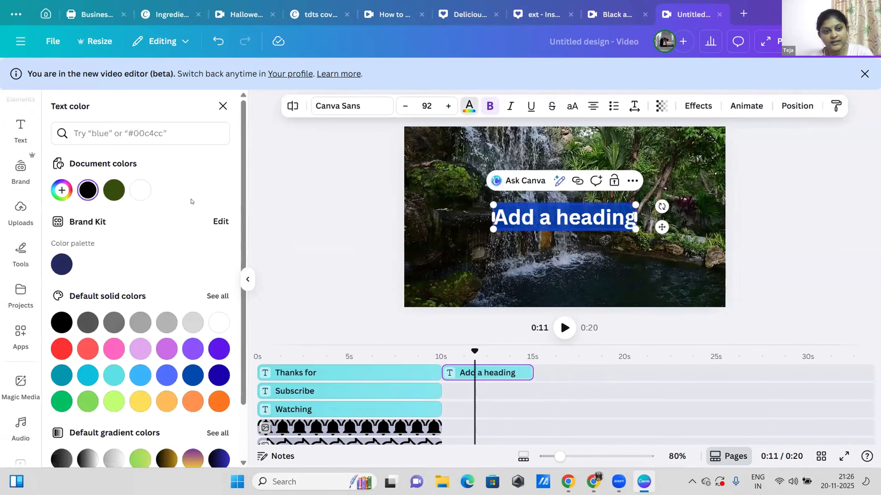
click(140, 191)
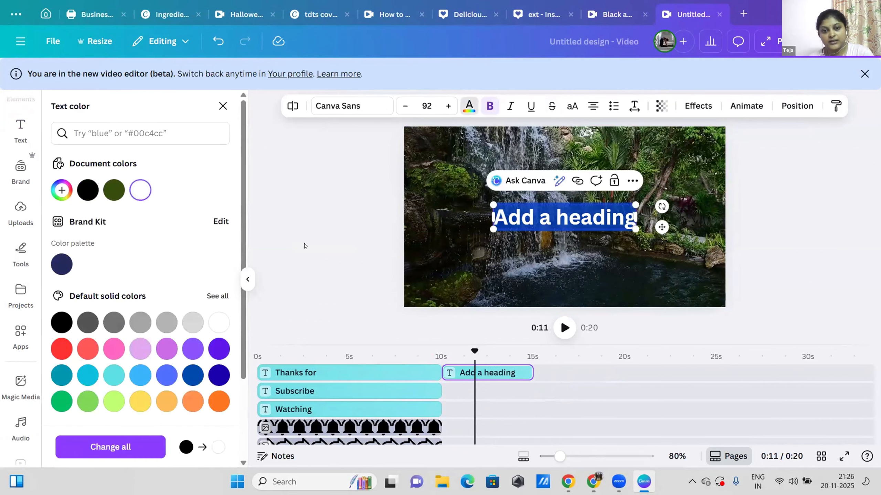
click(305, 244)
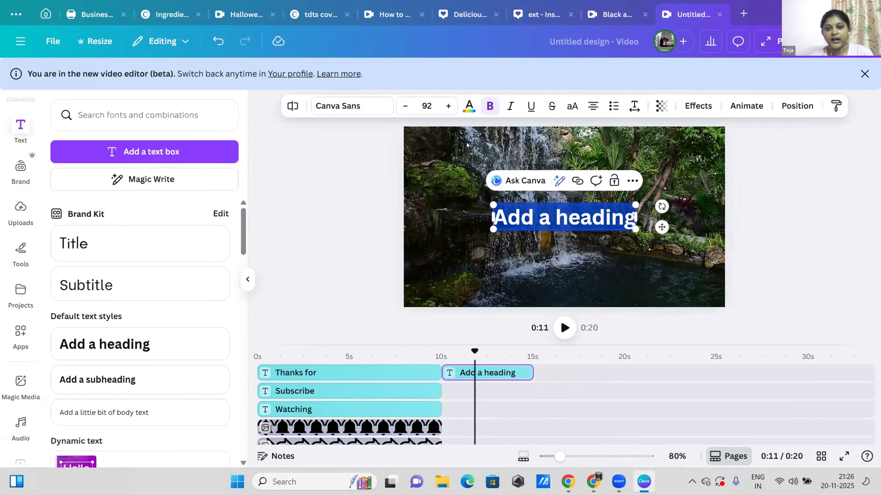
click(807, 266)
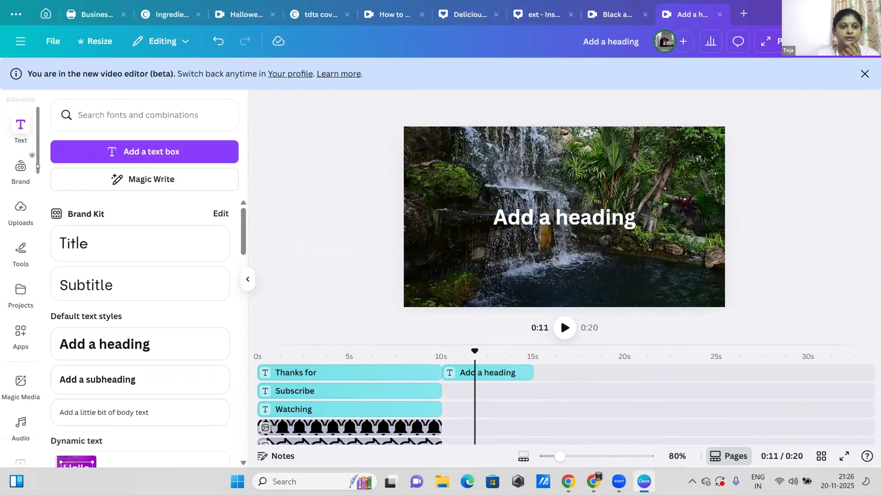
Search the elements for "floral border" and add the leafy vine corner graphic to the waterfall frame
scroll(35, 162, up, 2)
click(20, 152)
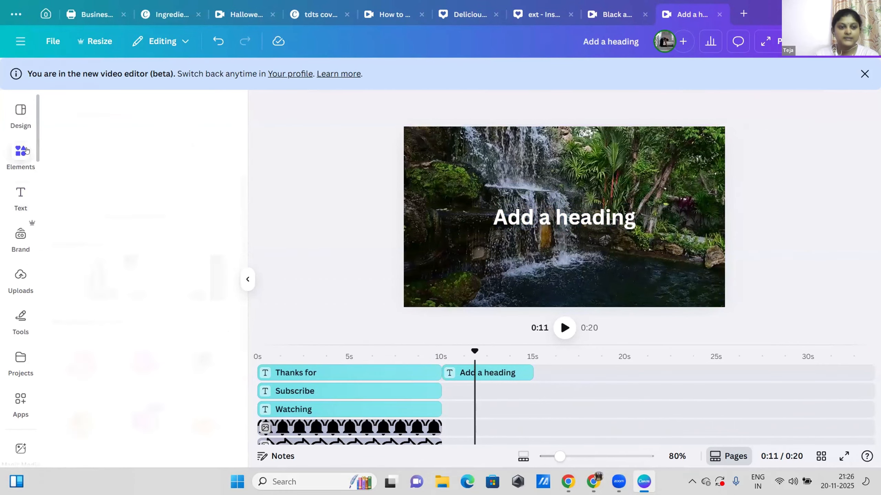
click(130, 114)
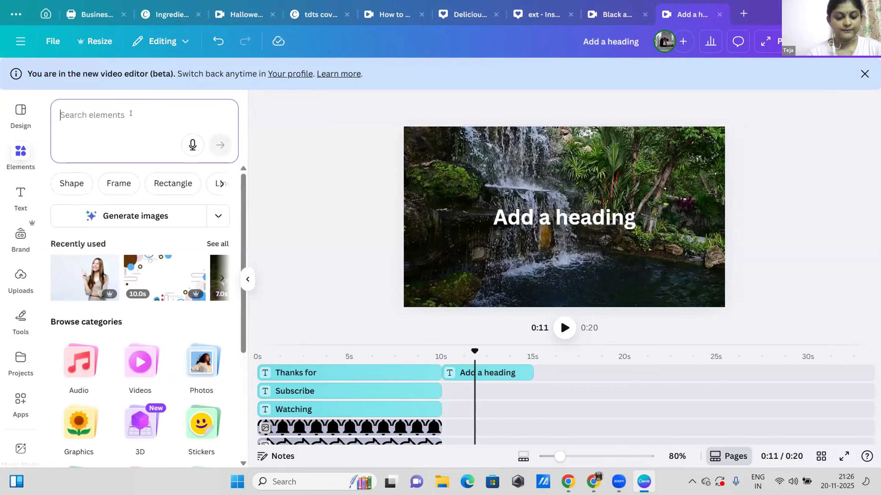
text(floral)
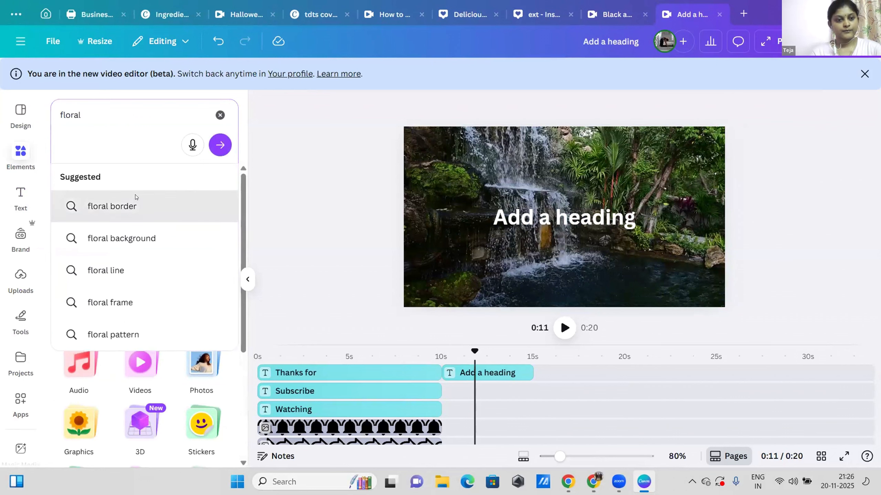
click(134, 204)
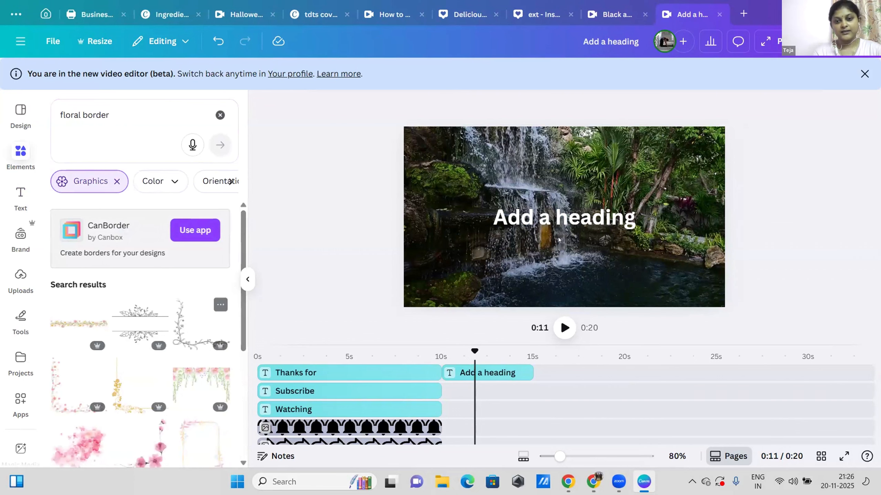
drag(558, 239, 560, 240)
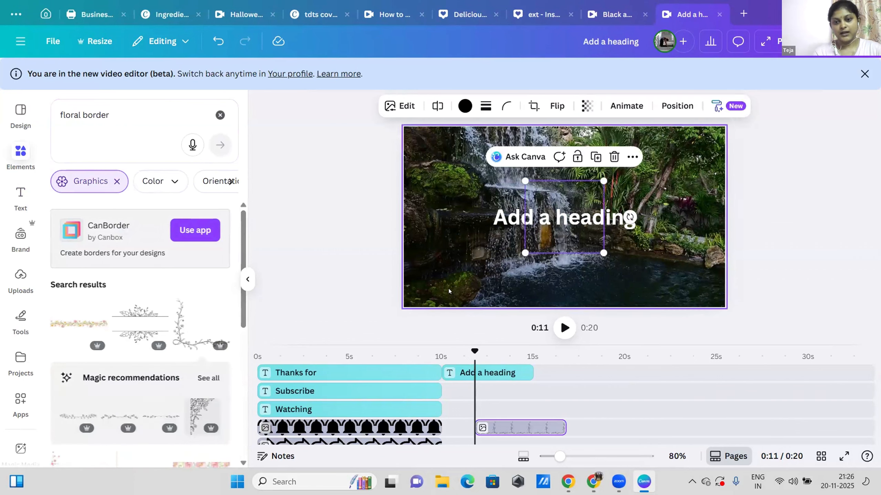
Move the vine corner graphic to the lower-left corner of the waterfall frame and colour it white
drag(545, 230, 434, 280)
click(465, 106)
click(144, 191)
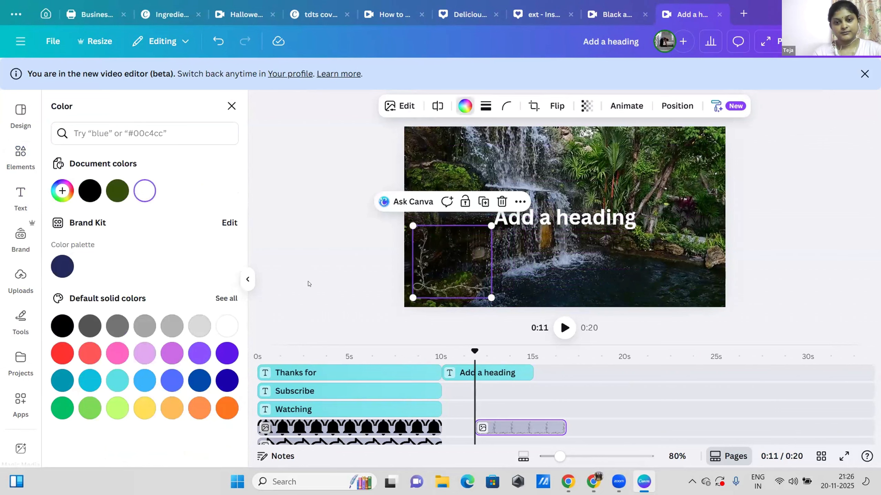
Duplicate the vine graphic into the frame's upper-right corner and flip the copy horizontally and vertically
click(484, 202)
drag(457, 250, 678, 152)
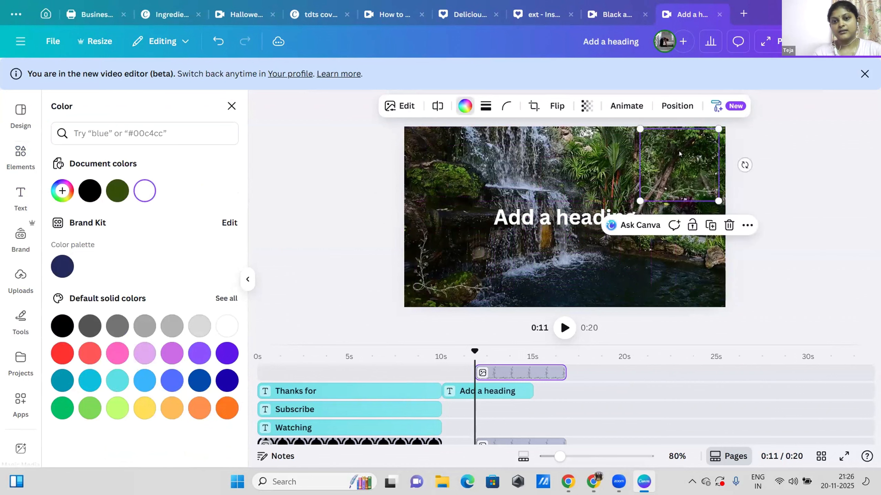
click(555, 107)
click(556, 144)
click(560, 160)
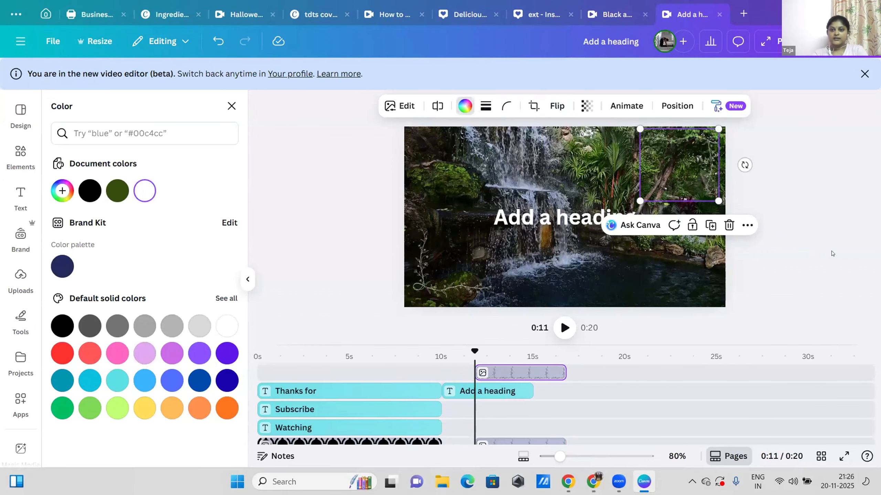
click(833, 253)
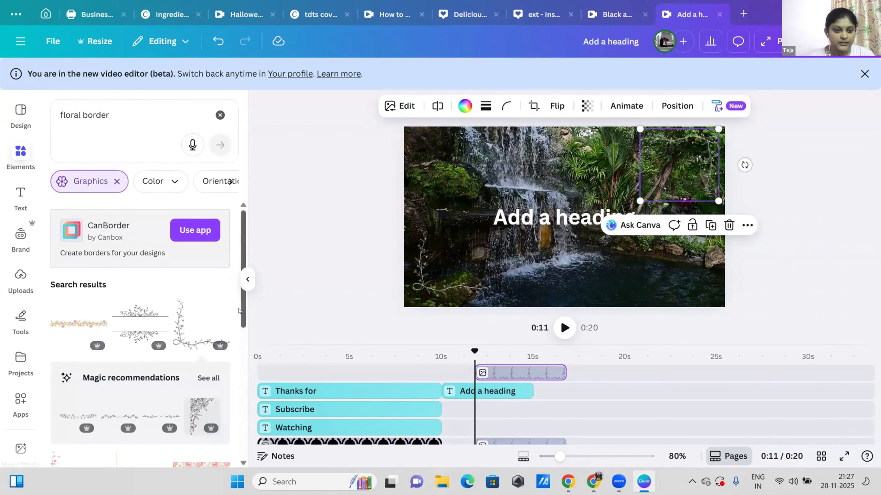
Replace the floral border search with an elements search for "border lines"
scroll(238, 347, down, 10)
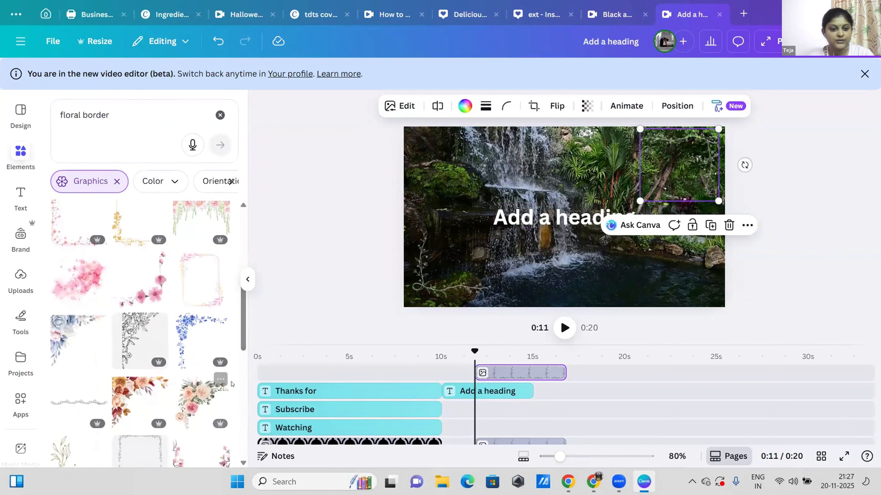
click(325, 281)
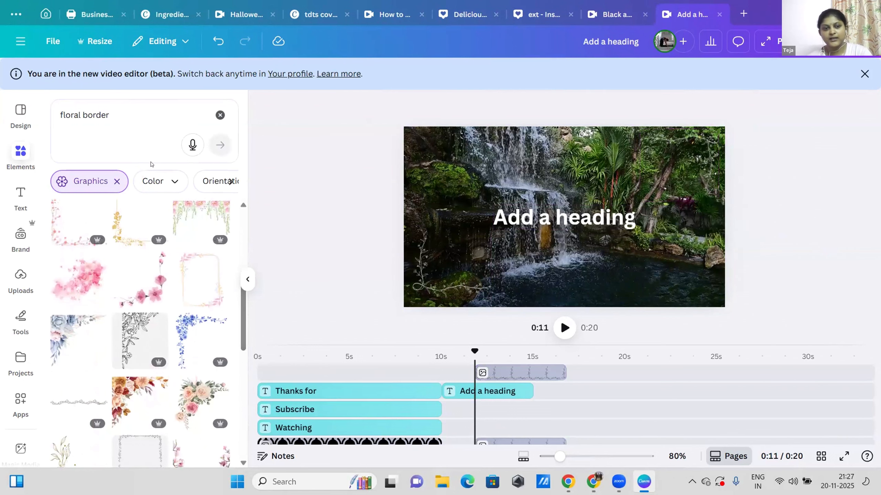
click(221, 116)
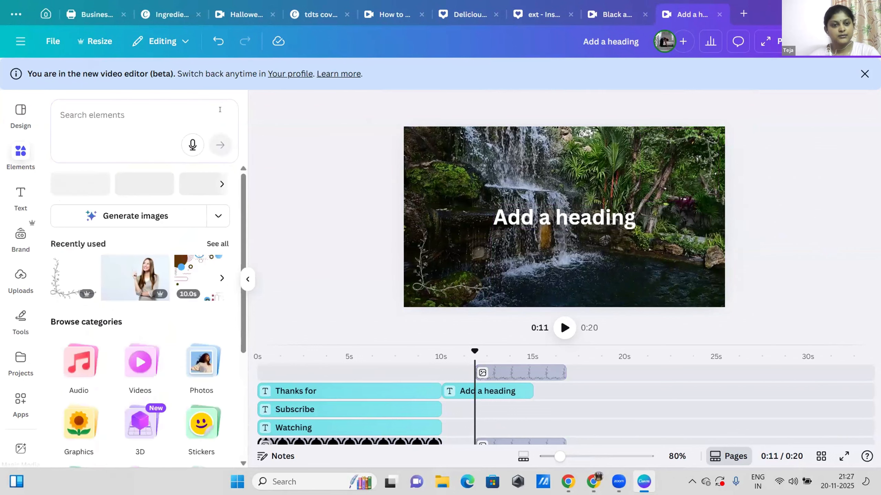
click(160, 112)
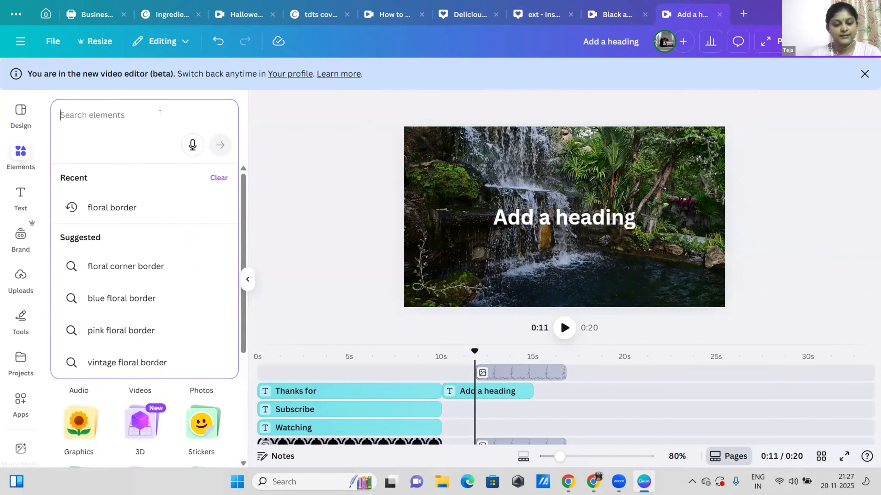
text(boder)
key(BackSpace)
key(BackSpace)
key(BackSpace)
text(rder)
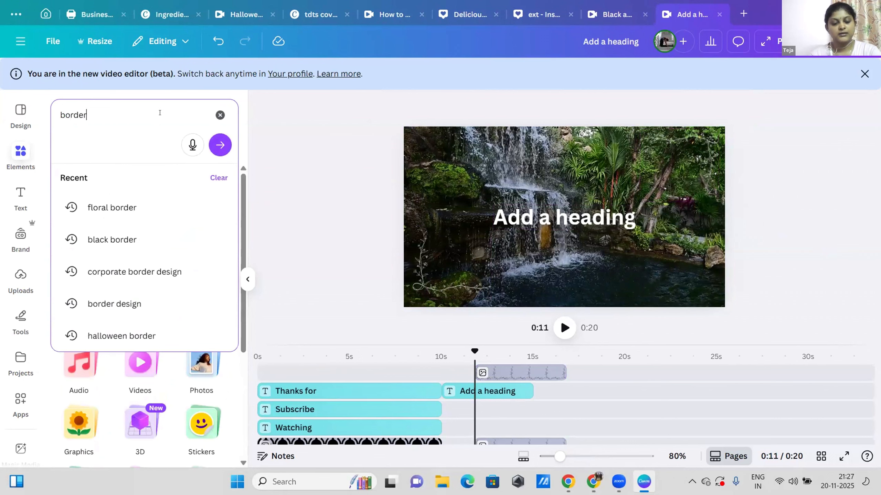
text( lines)
key(Return)
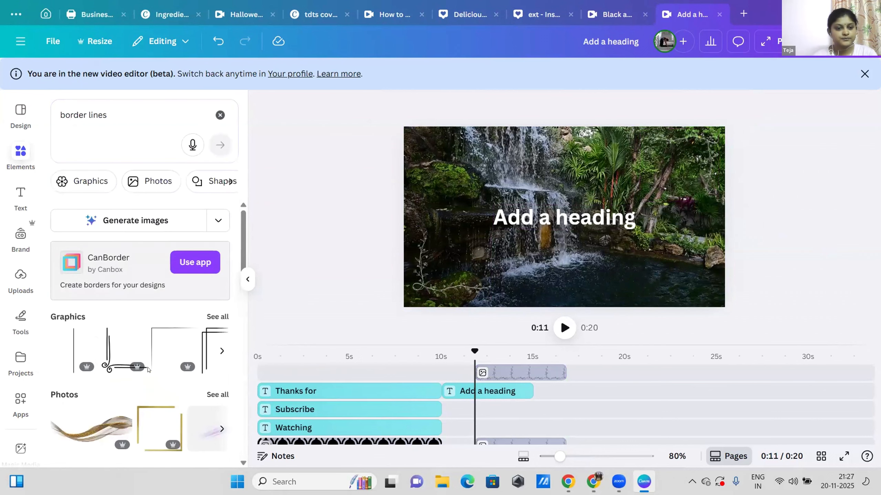
Browse all border line graphics and add the double-line corner border with overlapping squares to the waterfall frame
click(216, 317)
scroll(243, 355, down, 5)
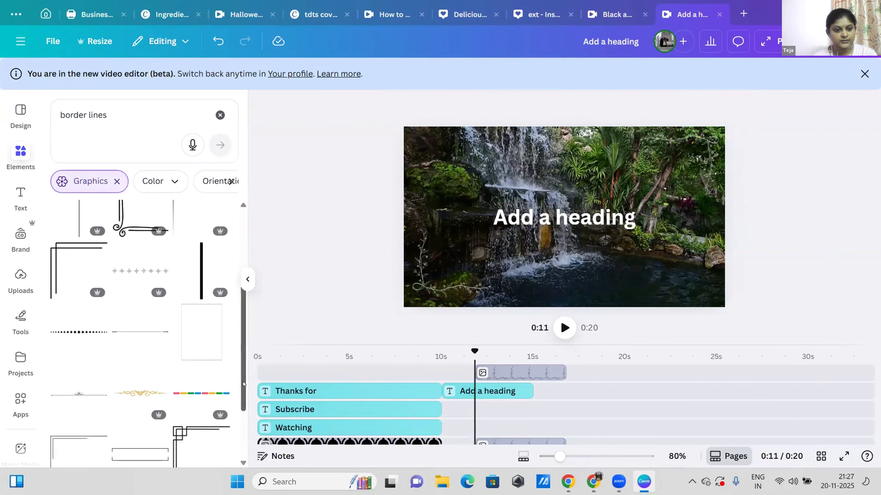
scroll(243, 384, down, 5)
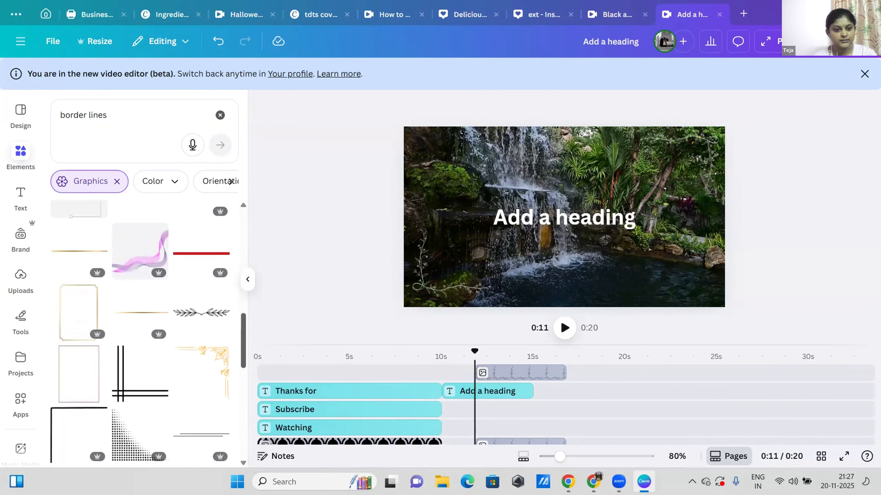
drag(245, 466, 243, 439)
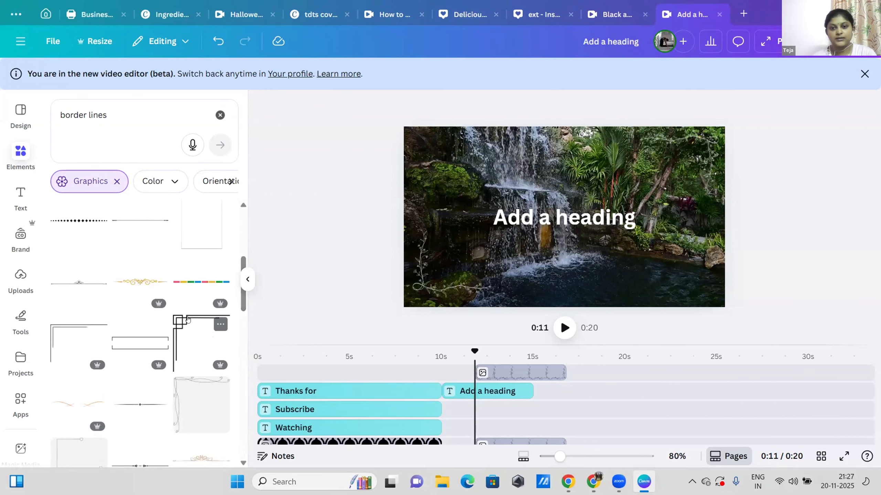
click(201, 344)
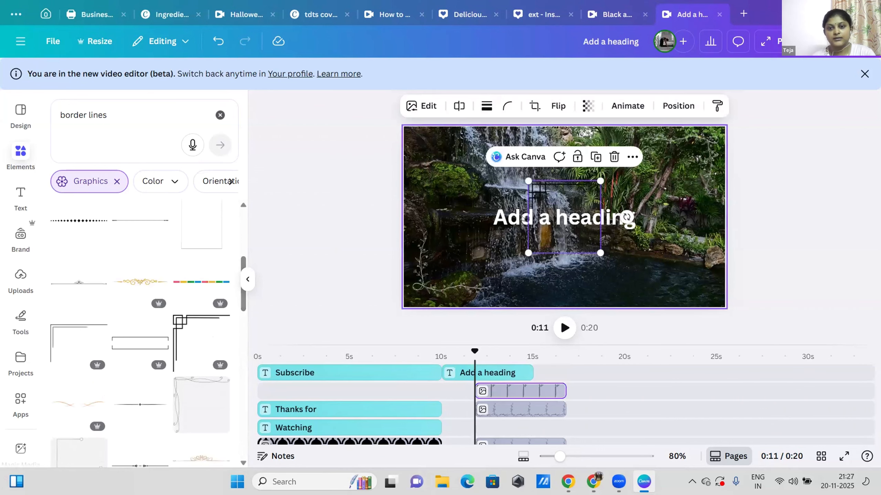
Delete the lower-left vine graphic and move the double-line corner border to the frame's upper-left corner
click(435, 267)
key(Delete)
drag(584, 189, 471, 143)
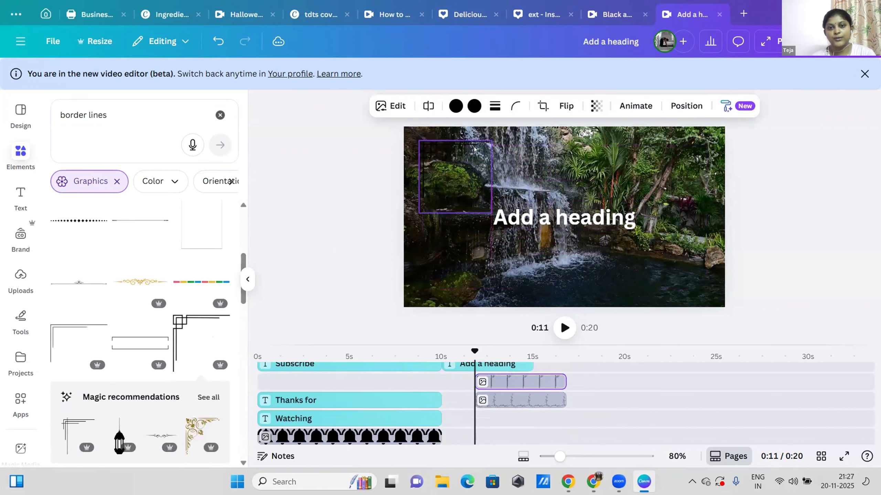
Set both colours of the double-line corner border to white and delete the vine graphic in the frame's upper-right corner
click(456, 106)
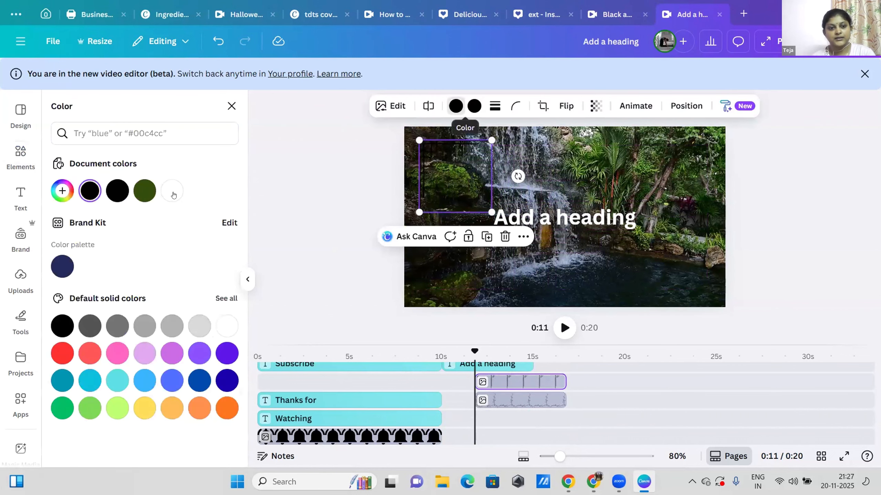
click(173, 192)
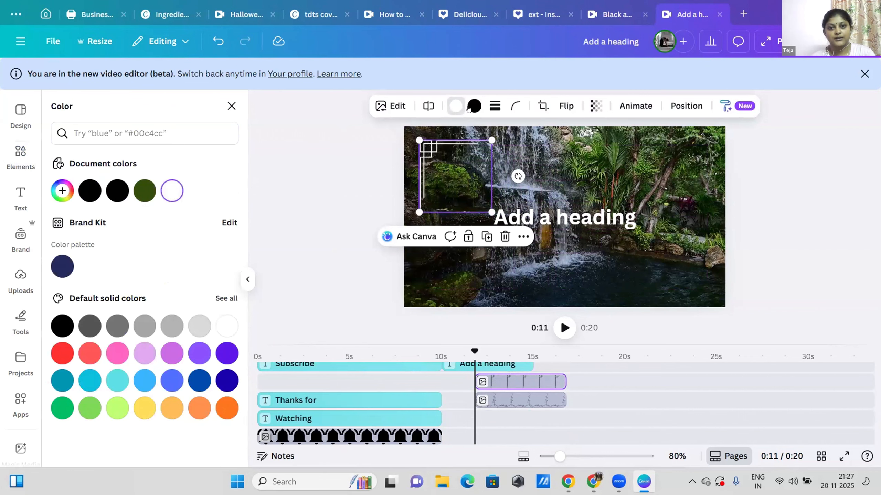
click(478, 107)
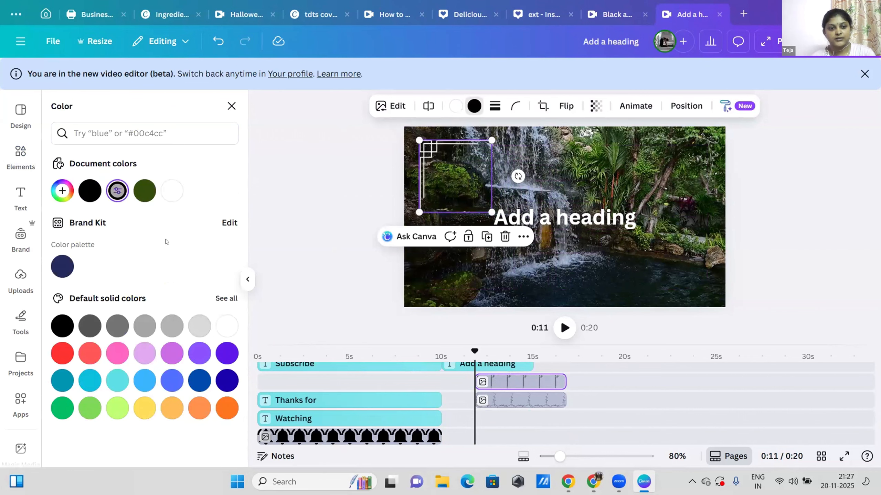
click(117, 352)
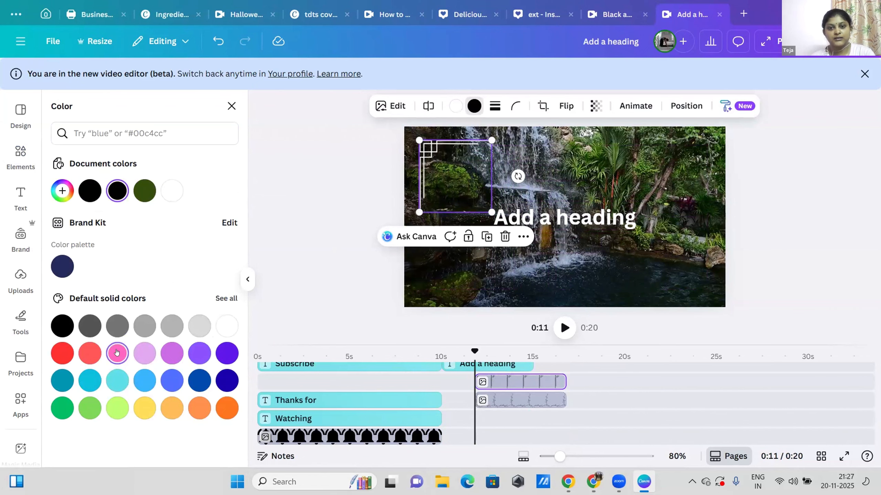
click(172, 193)
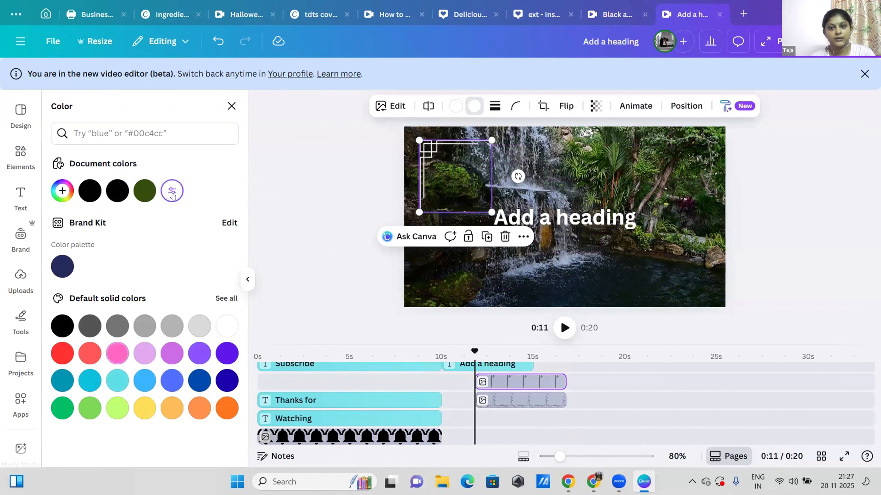
click(691, 153)
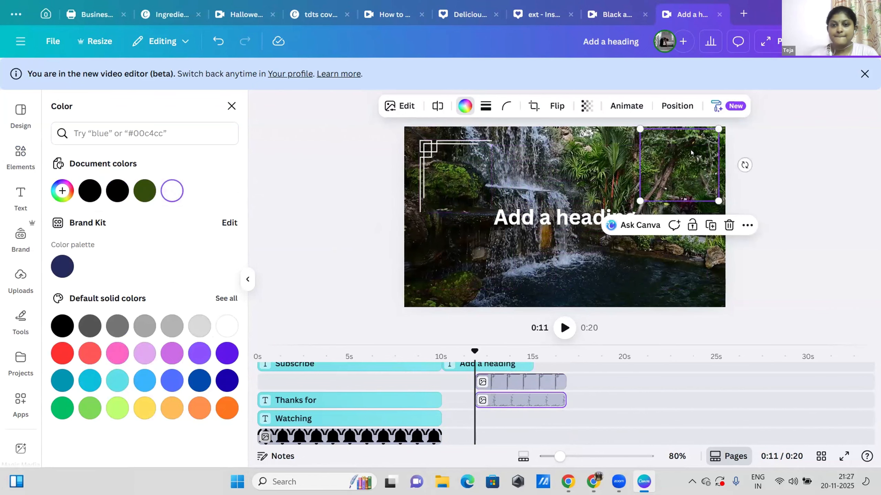
key(Delete)
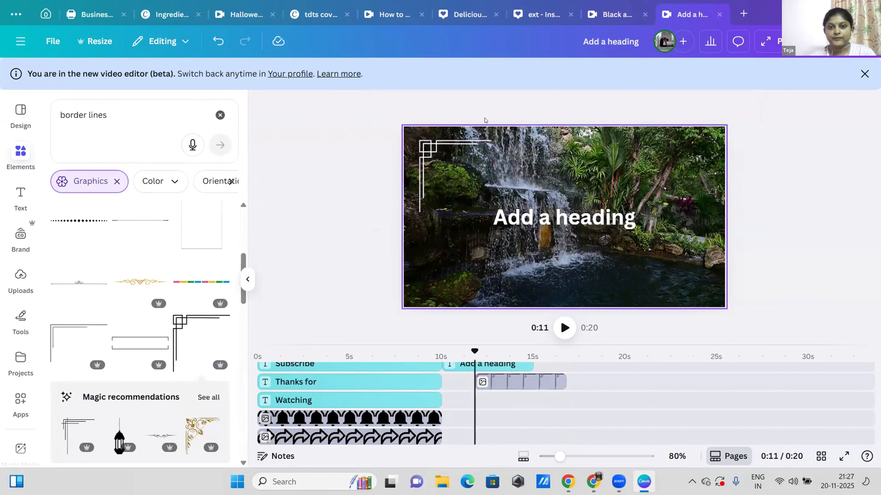
Duplicate the white corner border into the frame's lower-right corner and flip the copy horizontally and vertically
click(455, 174)
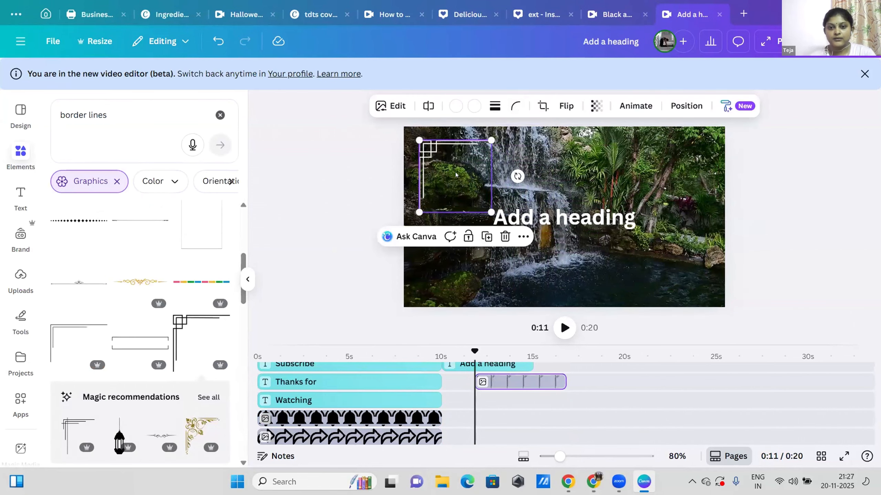
key(ctrl+d)
drag(454, 175, 671, 255)
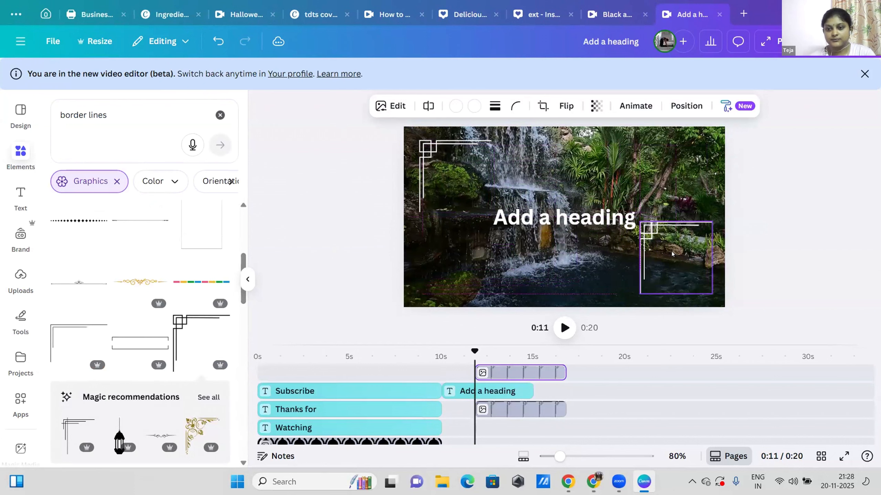
click(560, 102)
click(568, 137)
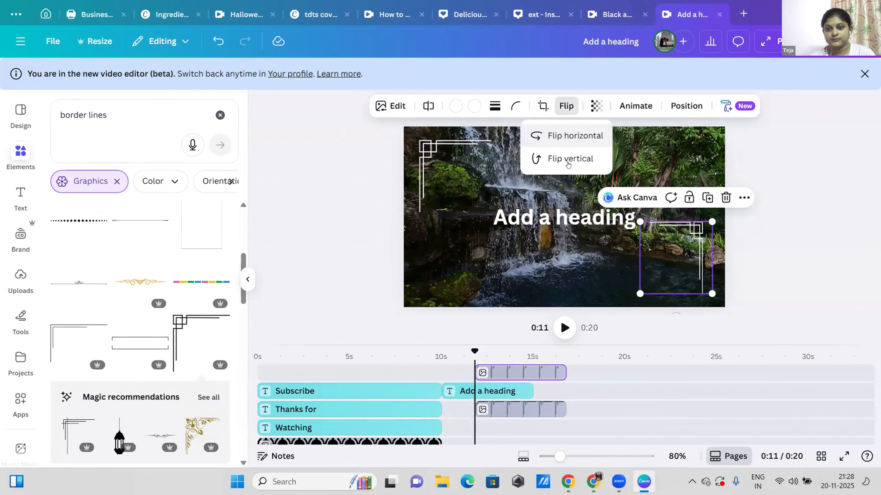
click(569, 164)
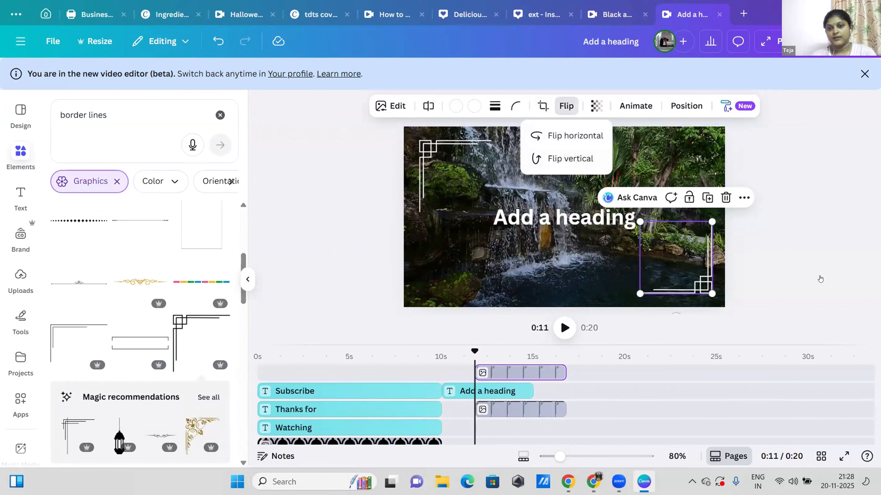
Shift both white corner border layers earlier on the timeline to start at 10 s, aligned with the "Add a heading" layer
click(820, 279)
click(821, 279)
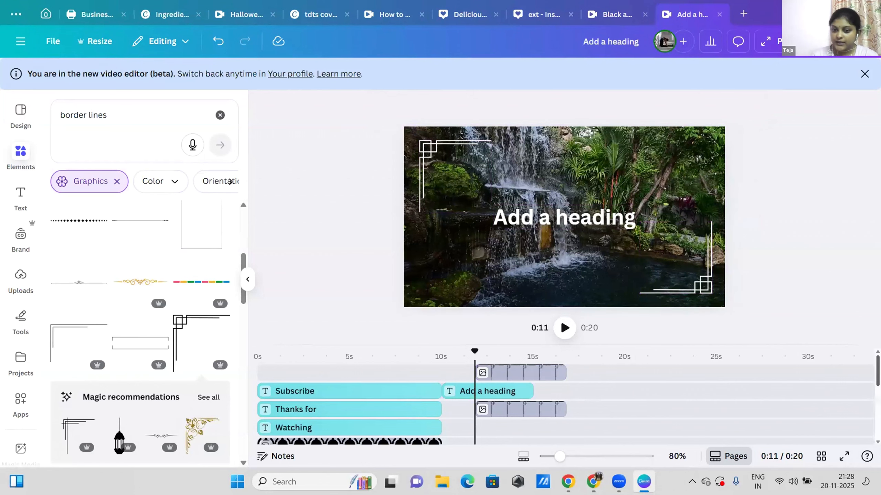
scroll(565, 403, down, 1)
scroll(524, 377, down, 2)
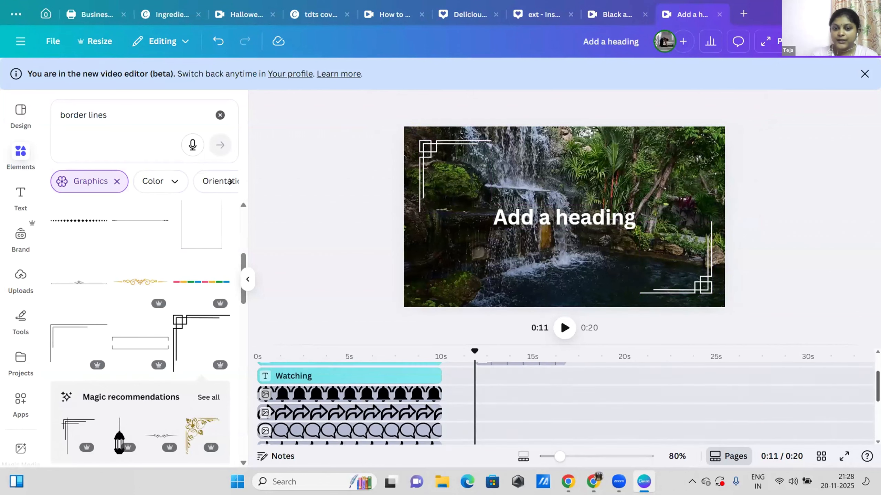
scroll(524, 377, up, 3)
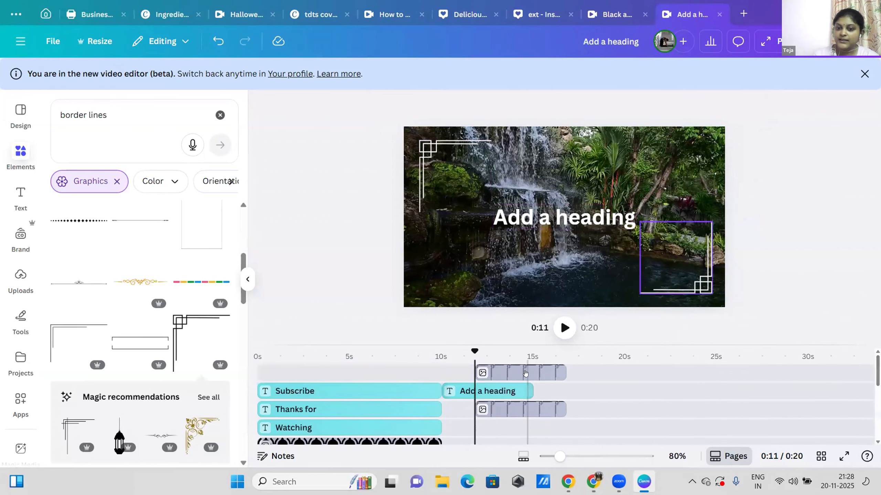
drag(524, 377, 494, 372)
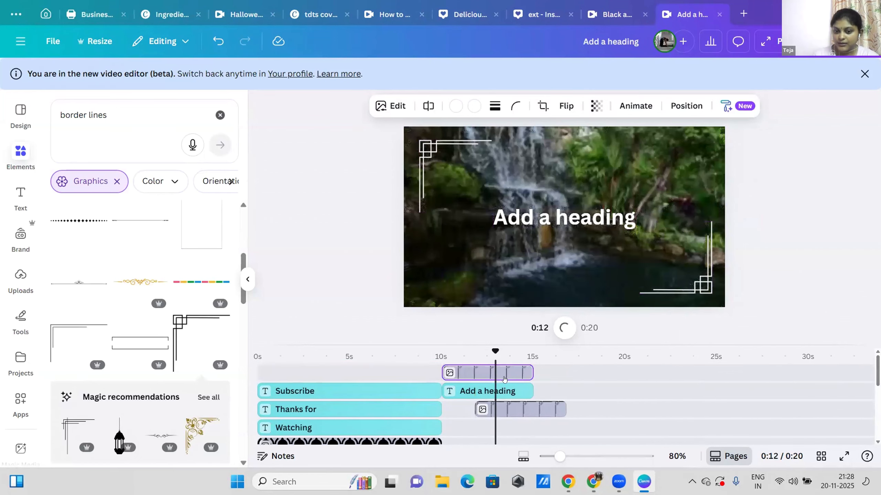
drag(542, 410, 507, 411)
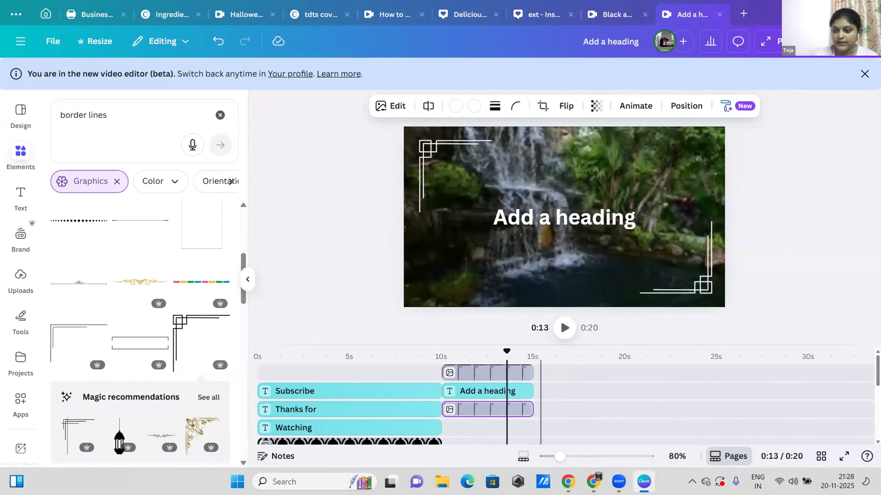
Move the heading and both corner border layers down the timeline onto the tracks directly above the waterfall footage
scroll(506, 403, down, 5)
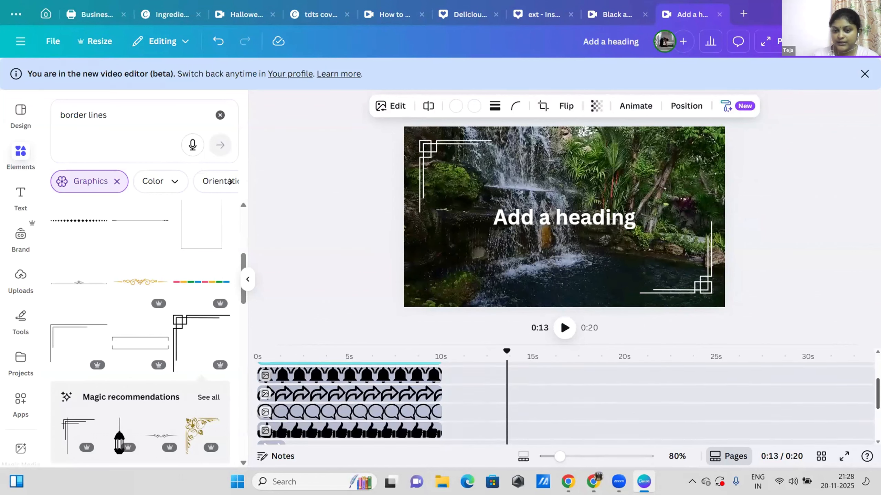
scroll(491, 399, up, 5)
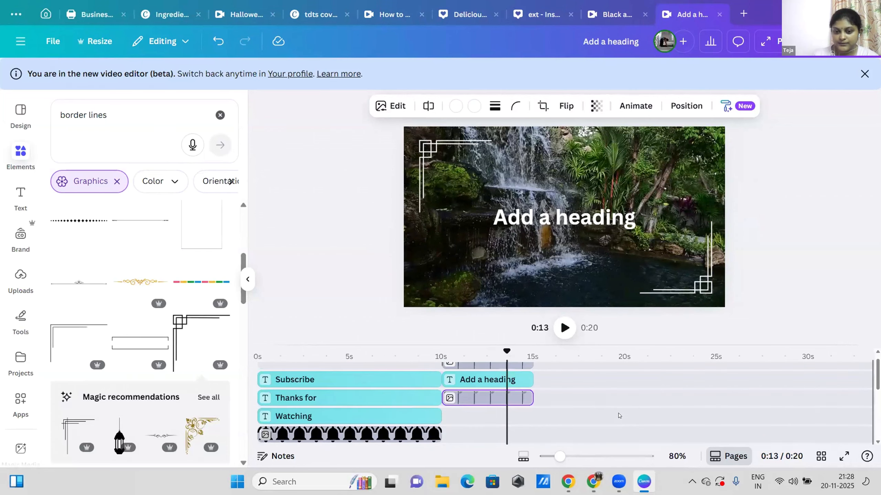
drag(493, 393, 494, 438)
scroll(533, 379, up, 5)
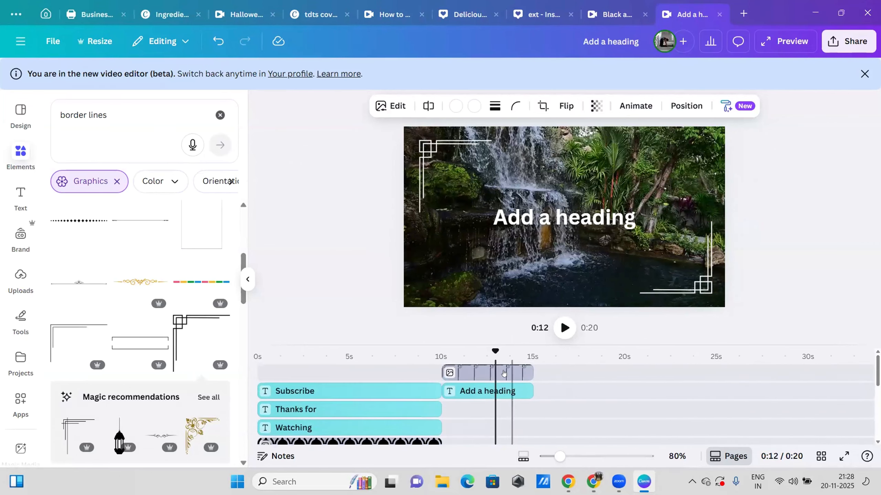
click(503, 373)
shift+click(502, 384)
scroll(502, 384, down, 3)
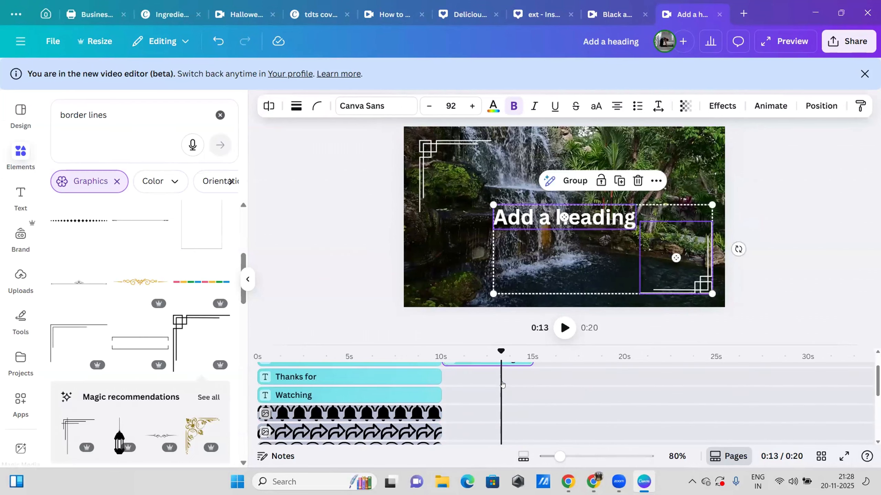
scroll(502, 384, up, 3)
mouse_move(502, 384)
mouse_down()
mouse_move(501, 438)
mouse_move(501, 372)
mouse_move(501, 381)
mouse_up()
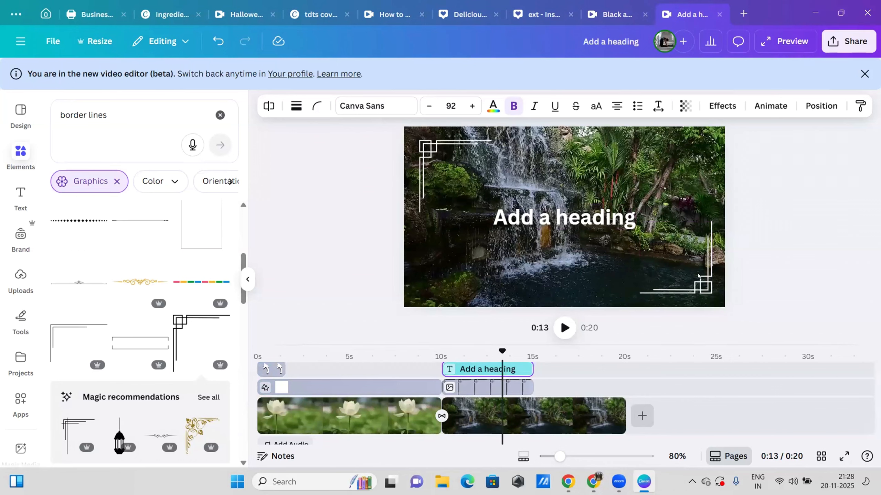
click(698, 276)
click(780, 248)
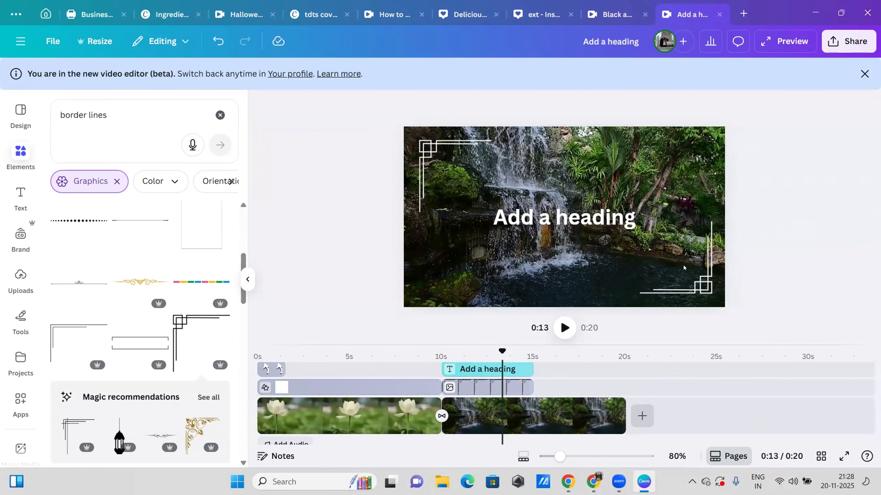
Duplicate the upper-left corner border, flip the copy horizontally and align it in the frame's upper-right corner
click(684, 268)
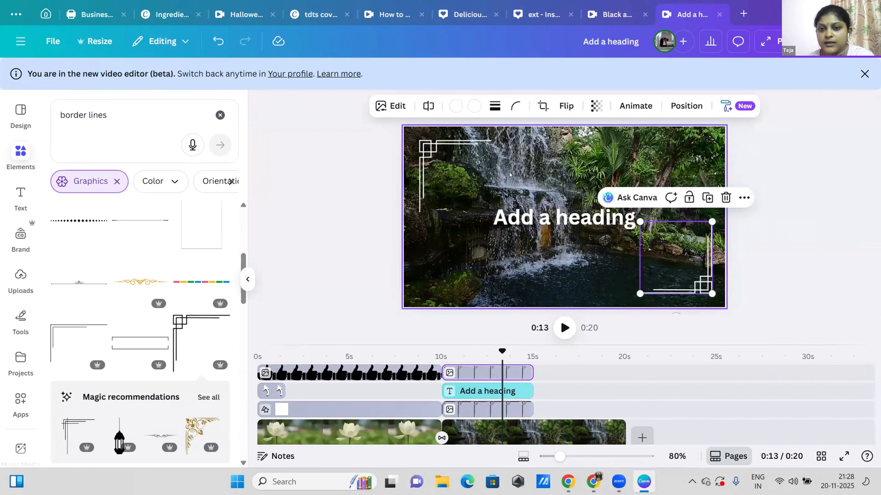
click(440, 160)
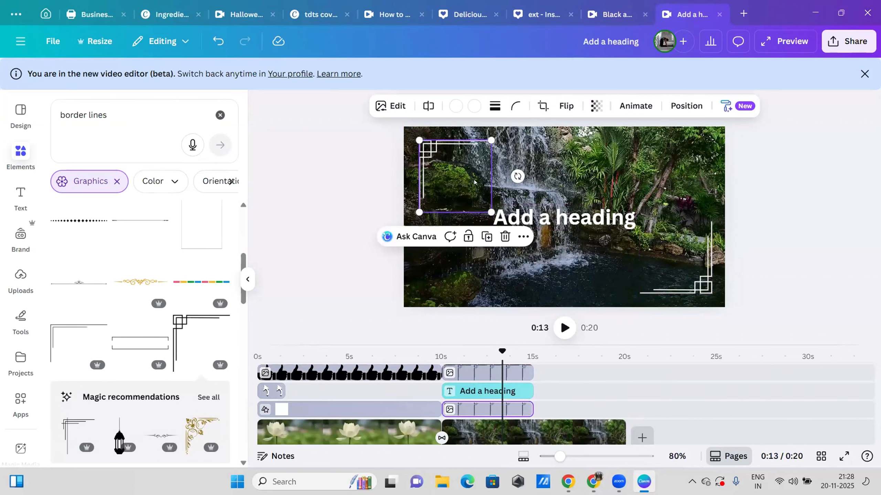
click(486, 237)
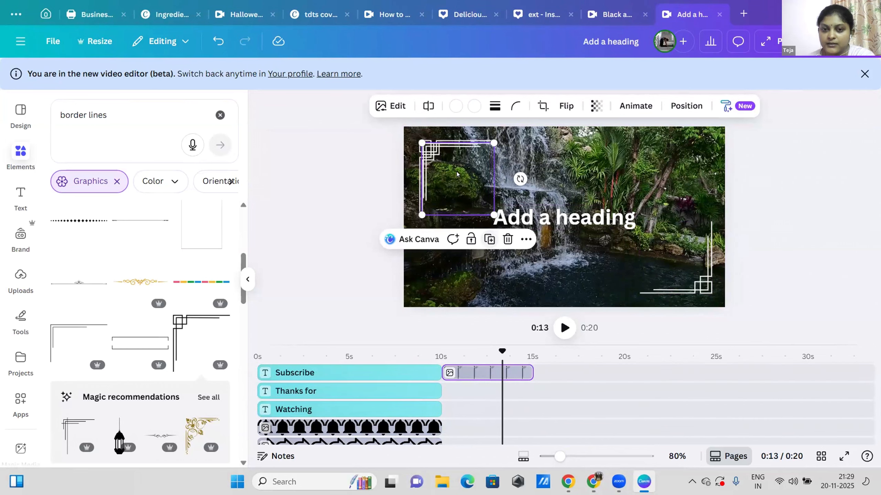
drag(680, 166, 678, 165)
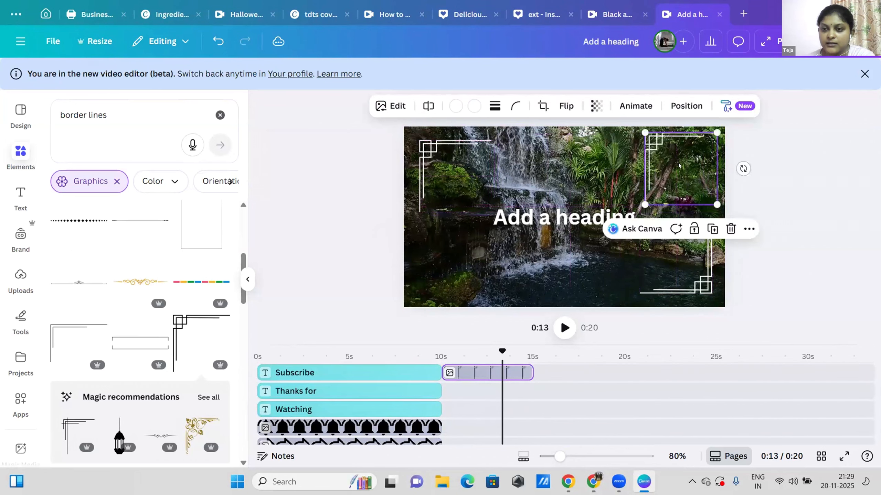
click(562, 101)
click(555, 136)
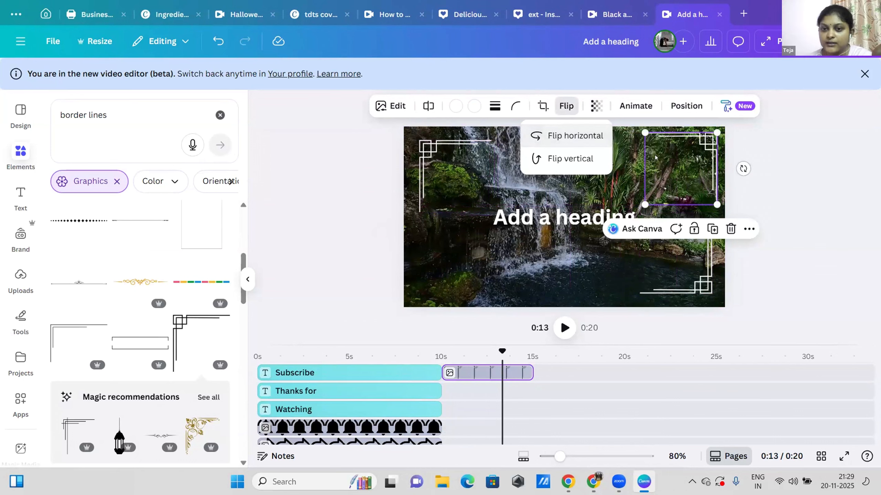
drag(669, 166, 664, 172)
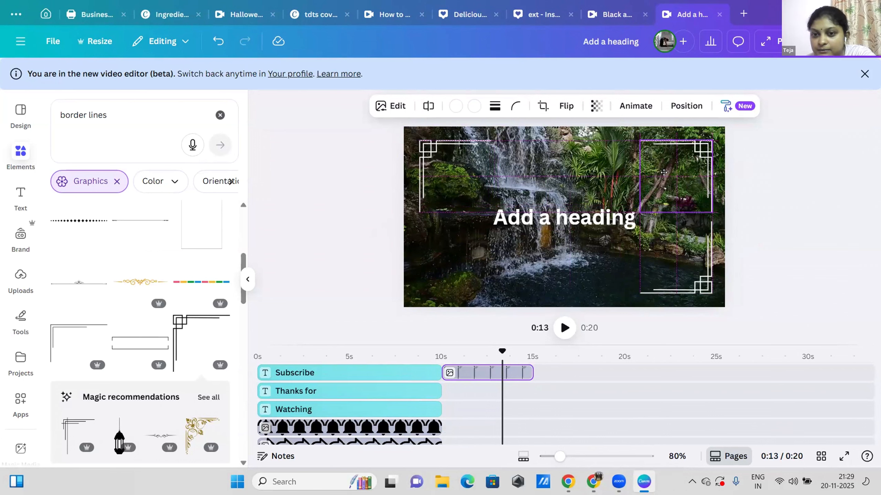
drag(663, 172, 664, 169)
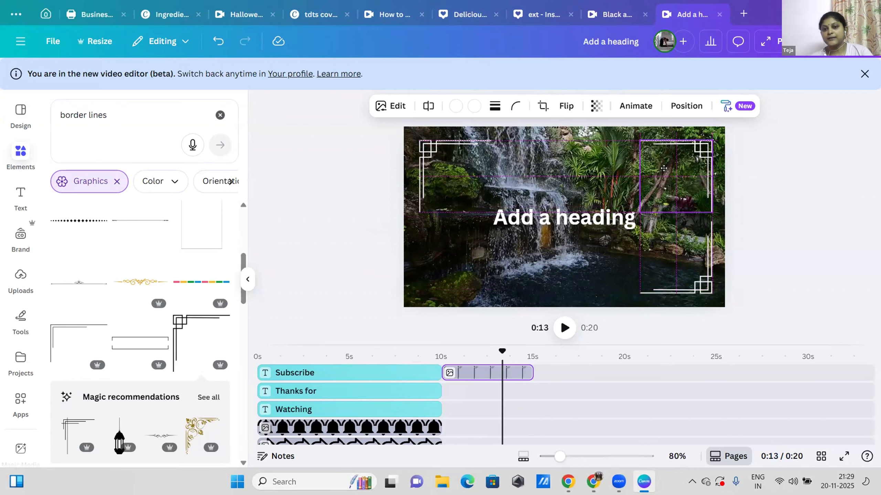
click(664, 168)
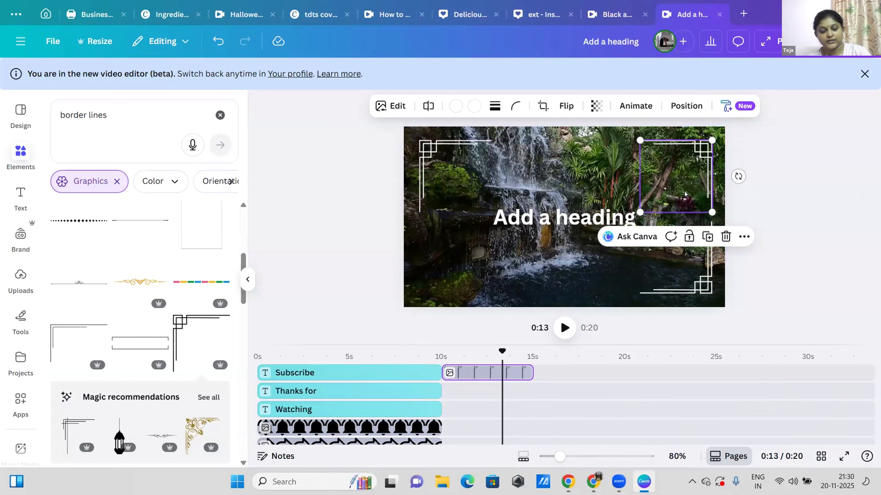
Select the upper-right and lower-right corner borders together and shift them slightly inward from the frame's right edge
shift+click(698, 290)
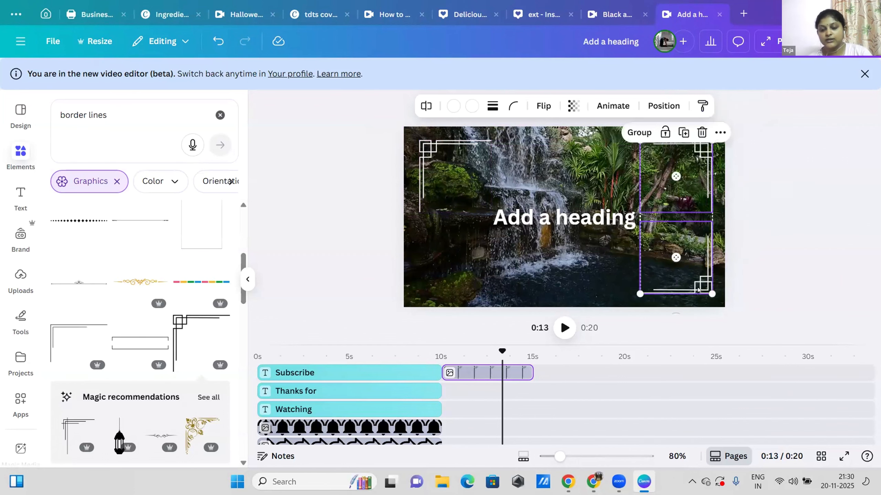
key(Left)
key(Left)
key(Left)
key(Left)
key(Left)
key(Left)
key(Left)
key(Left)
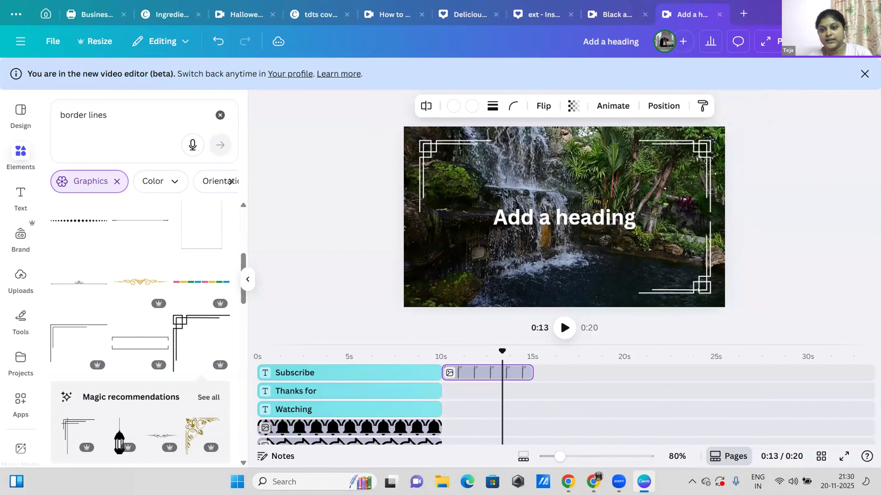
mouse_move(676, 204)
mouse_down()
mouse_move(664, 204)
mouse_move(673, 202)
mouse_up()
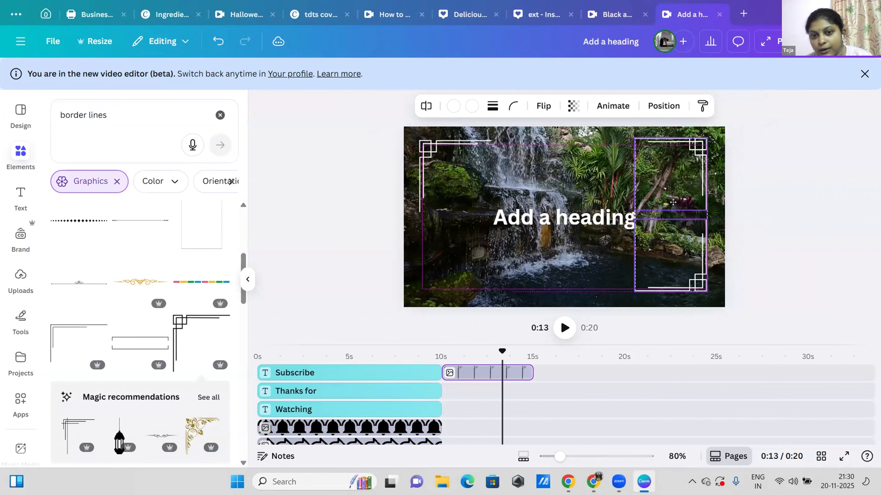
drag(673, 202, 673, 203)
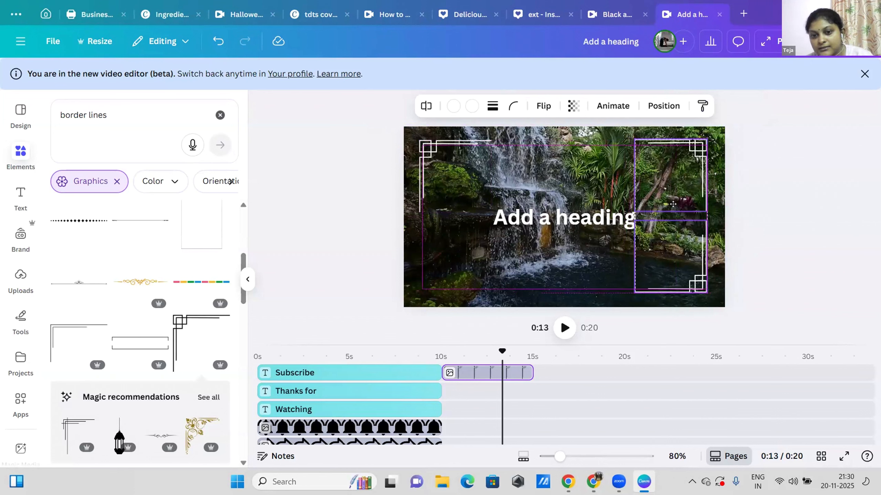
mouse_move(673, 204)
mouse_down()
mouse_move(714, 199)
mouse_move(673, 205)
mouse_up()
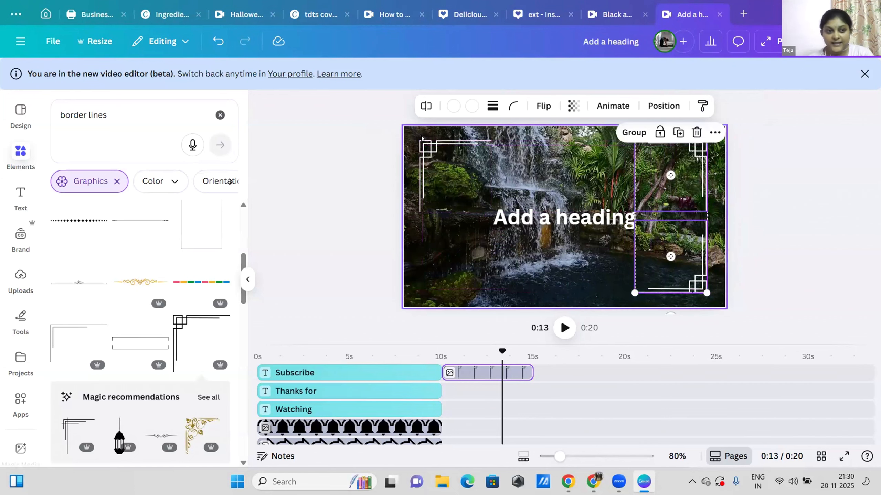
Show the rulers and guides around the waterfall canvas
click(53, 43)
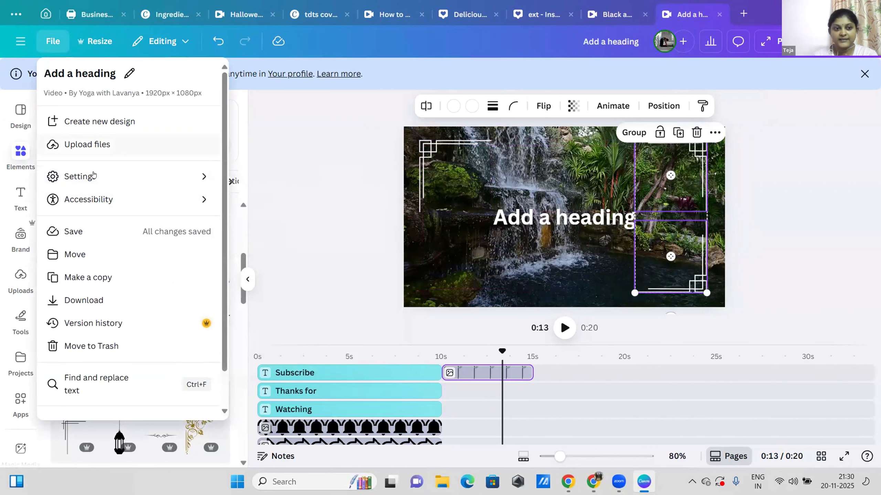
mouse_move(144, 179)
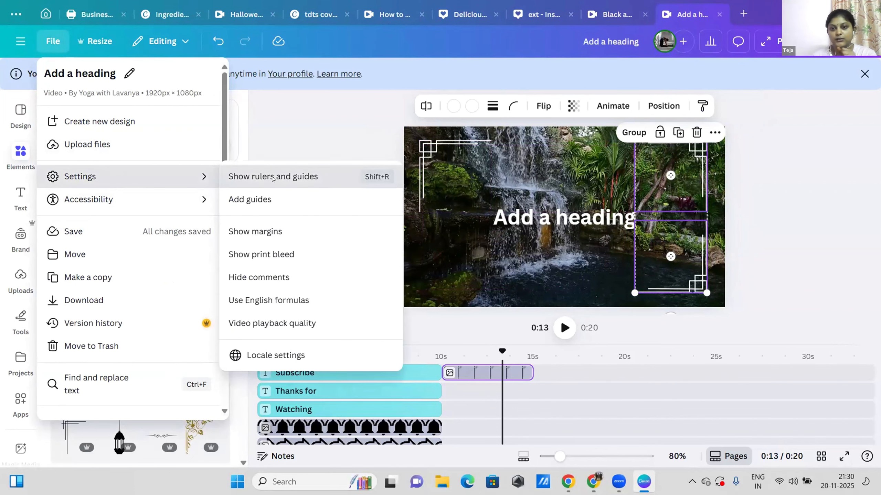
click(270, 178)
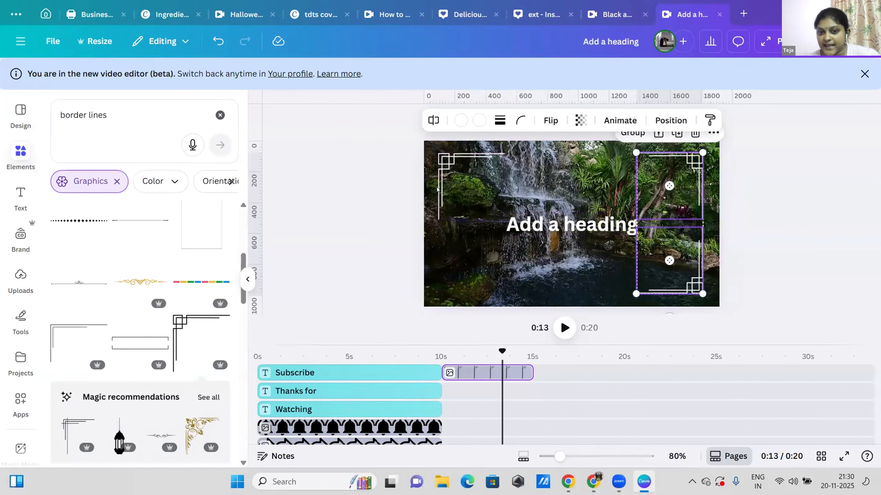
scroll(437, 190, up, 1)
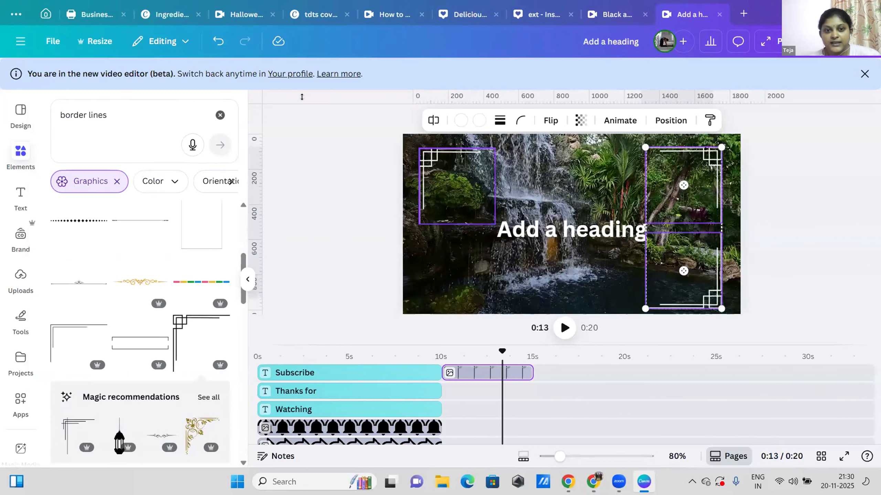
scroll(329, 100, up, 3)
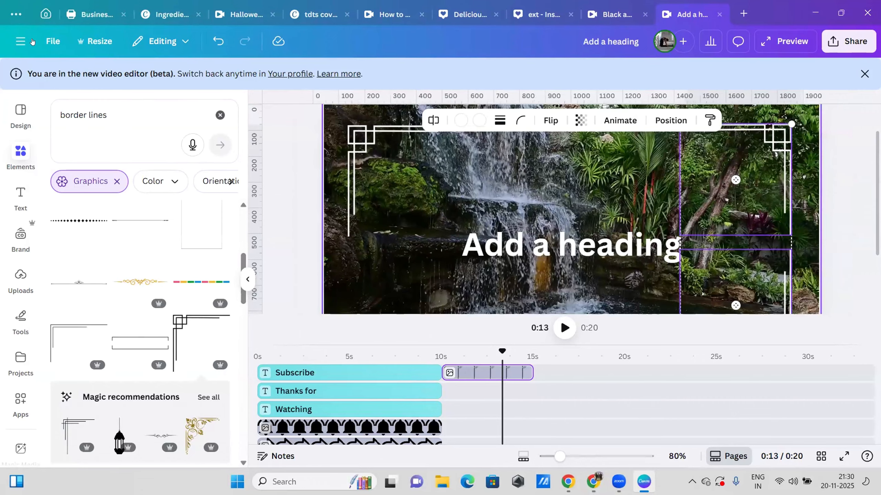
click(48, 41)
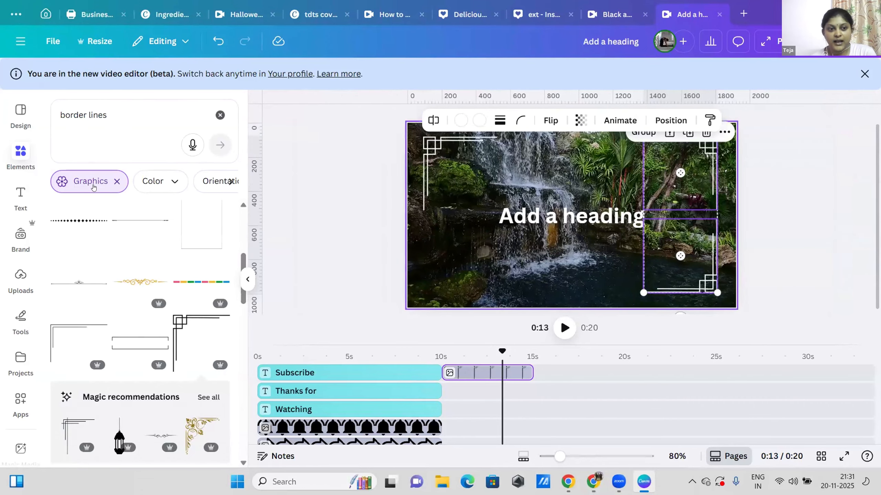
mouse_move(209, 176)
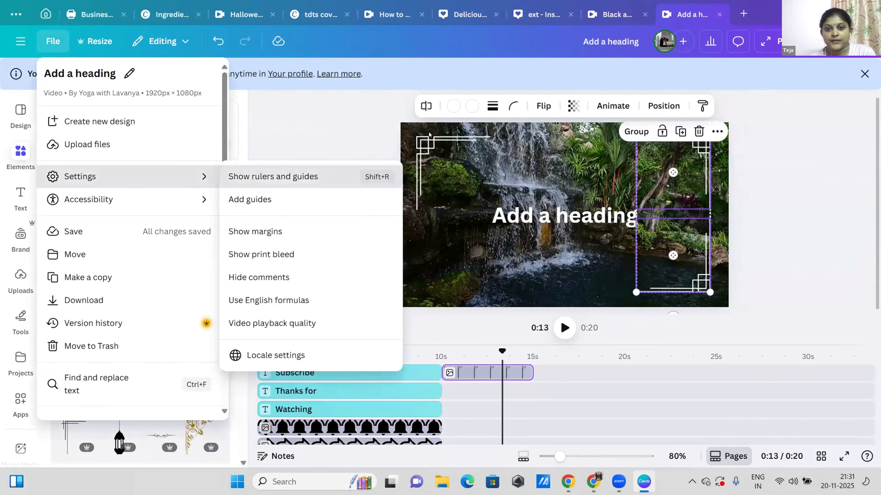
click(419, 93)
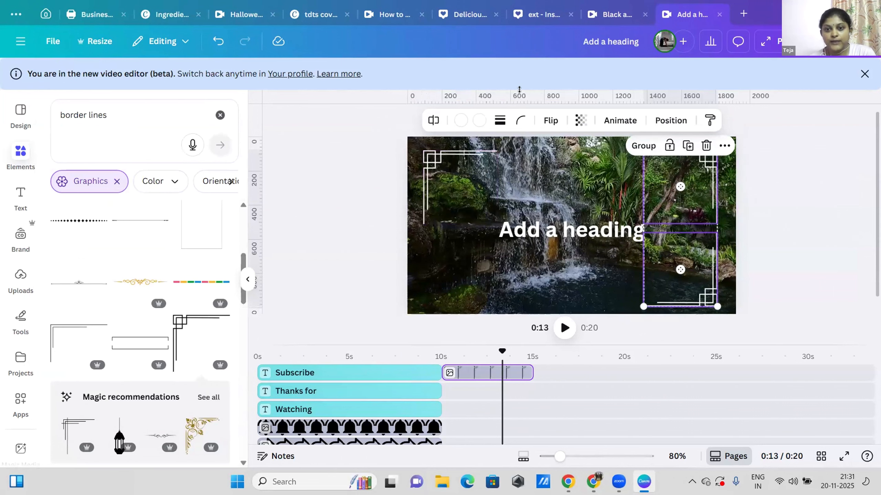
Add a horizontal and a vertical guide along the top and left edges of the upper-left corner border
drag(519, 90, 535, 154)
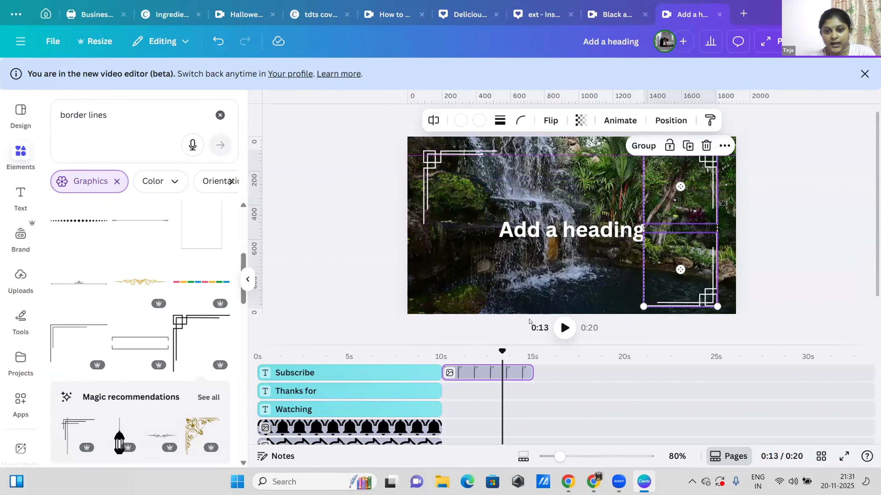
key(Escape)
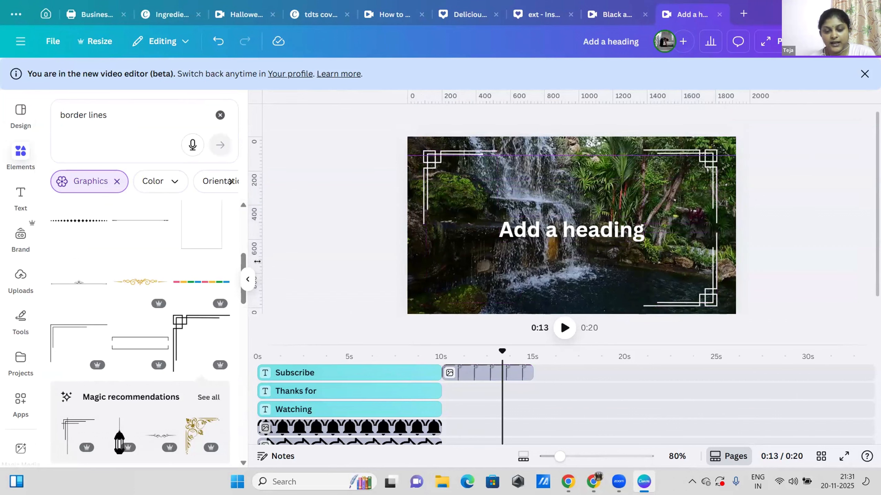
drag(497, 256, 419, 257)
drag(698, 156, 698, 150)
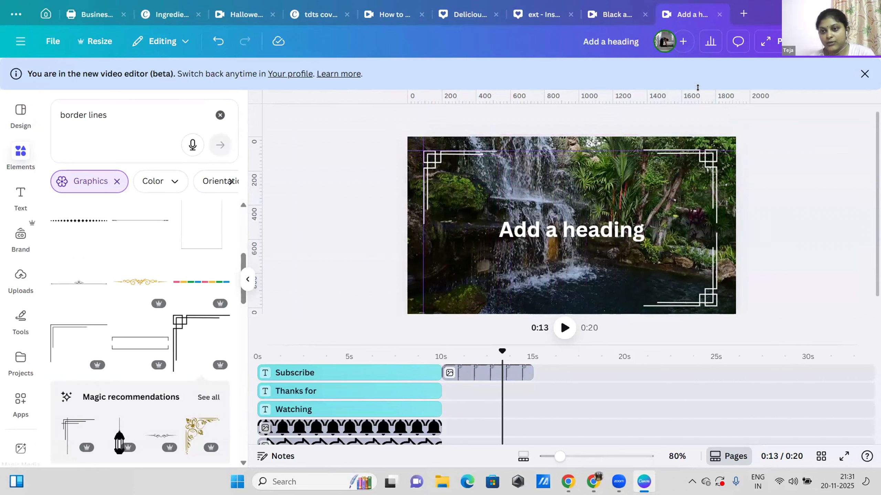
Add a horizontal guide near the lower edge of the lower-right corner border on the waterfall canvas
drag(697, 87, 509, 268)
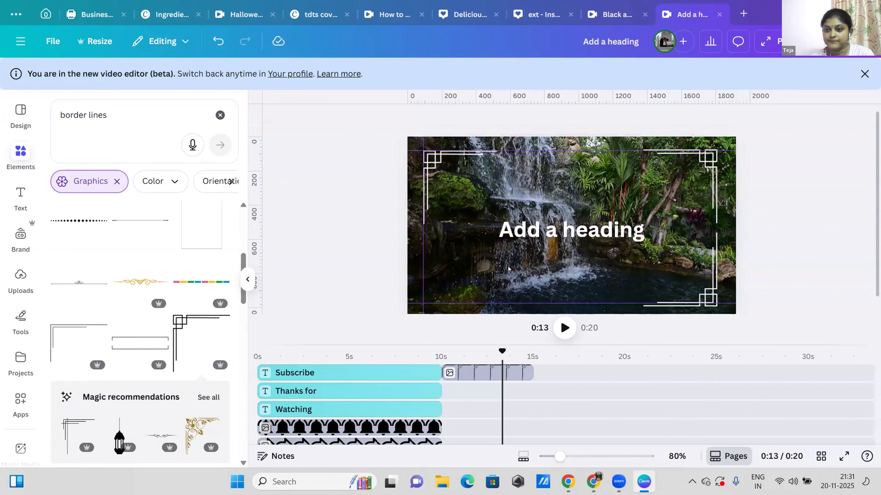
drag(558, 145, 559, 145)
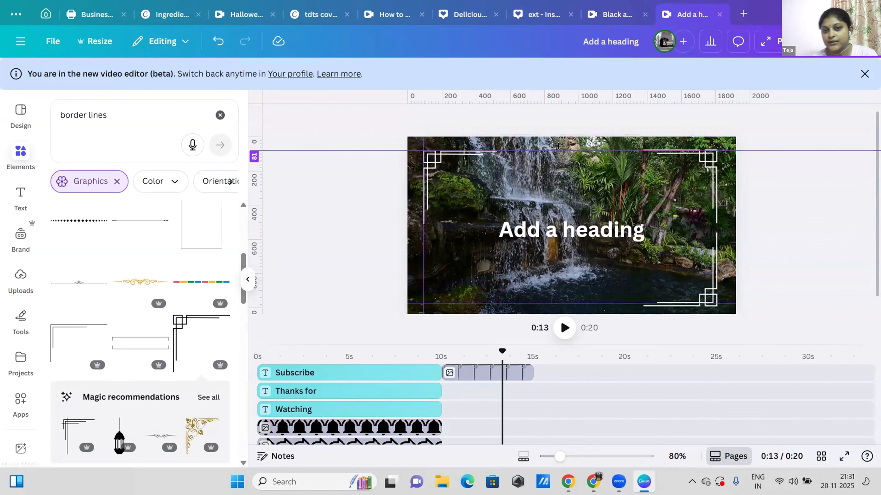
drag(558, 146, 558, 147)
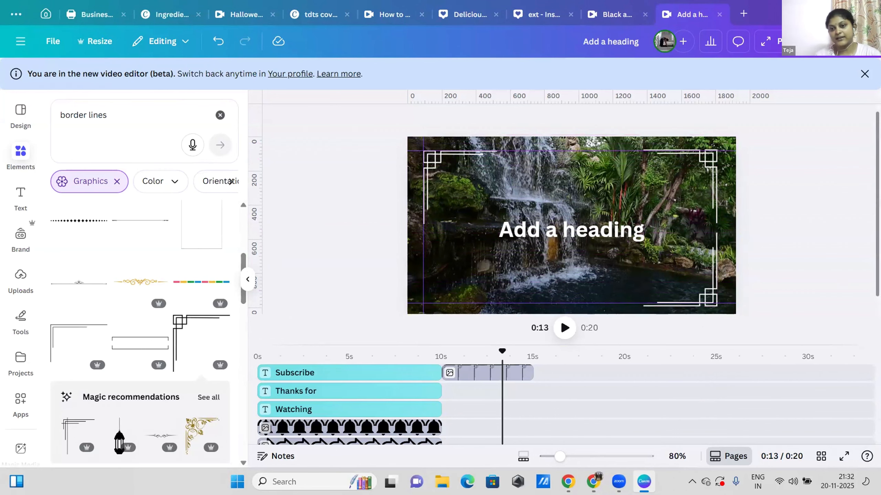
scroll(564, 214, down, 1)
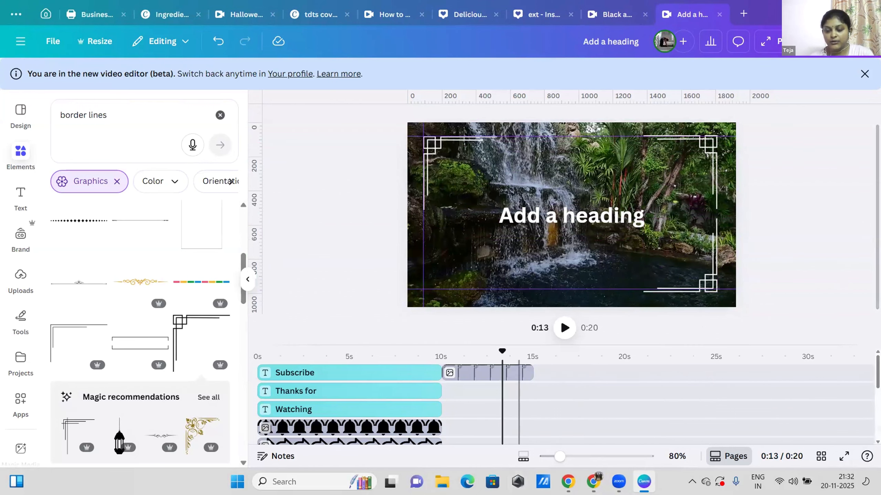
scroll(642, 416, down, 3)
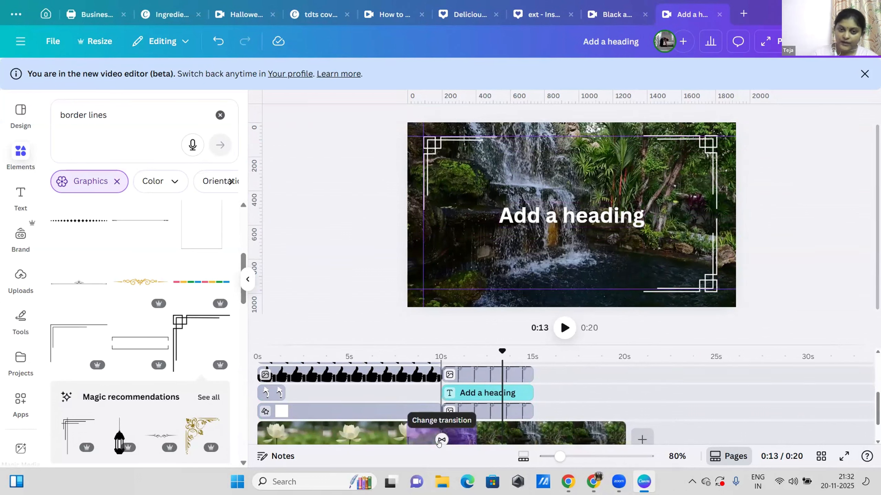
Search the templates on the home page for "digital marketing video"
click(46, 14)
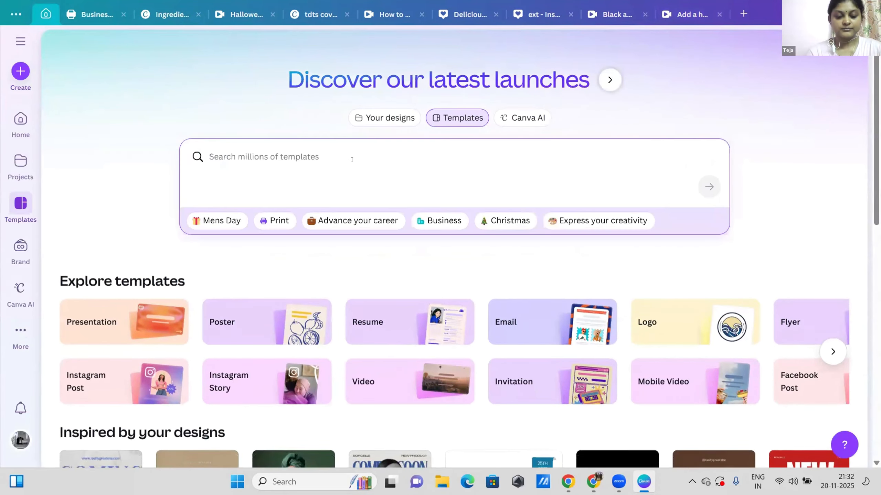
text(digital)
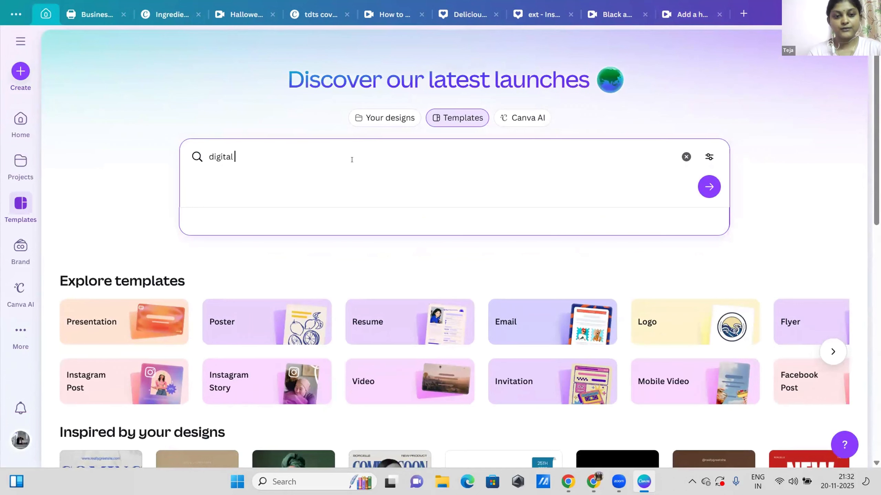
text( marke)
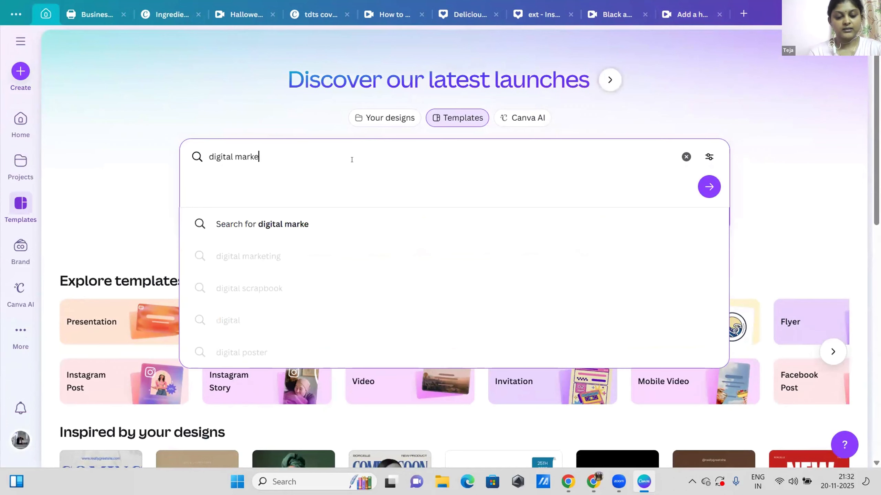
text(ting video)
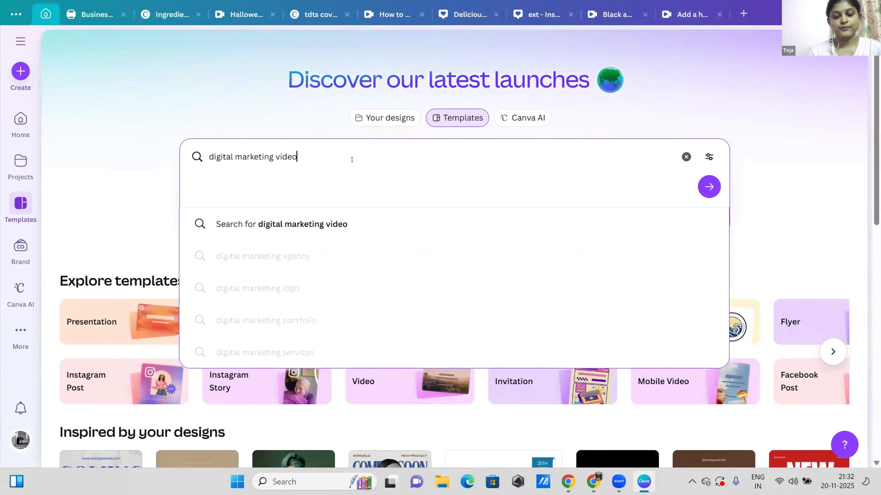
key(Return)
Open the "6 reasons your business needs a social media marketing agency" mobile video template for editing
scroll(244, 390, down, 8)
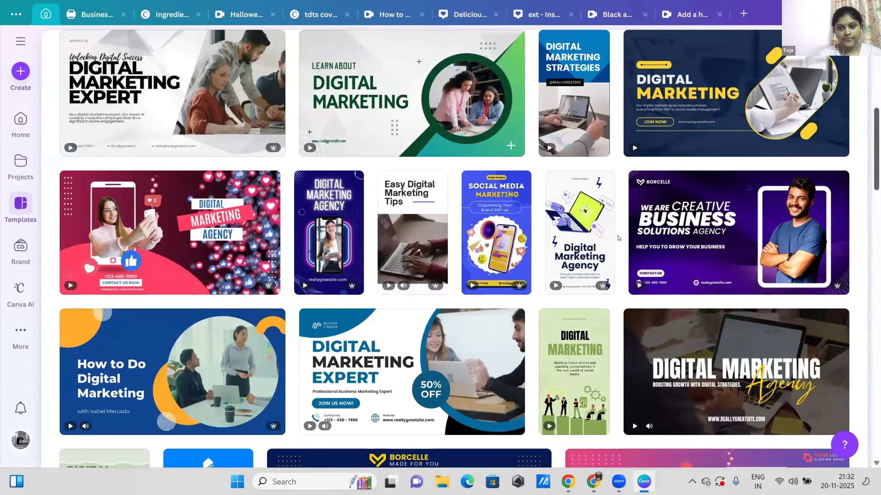
scroll(561, 269, up, 4)
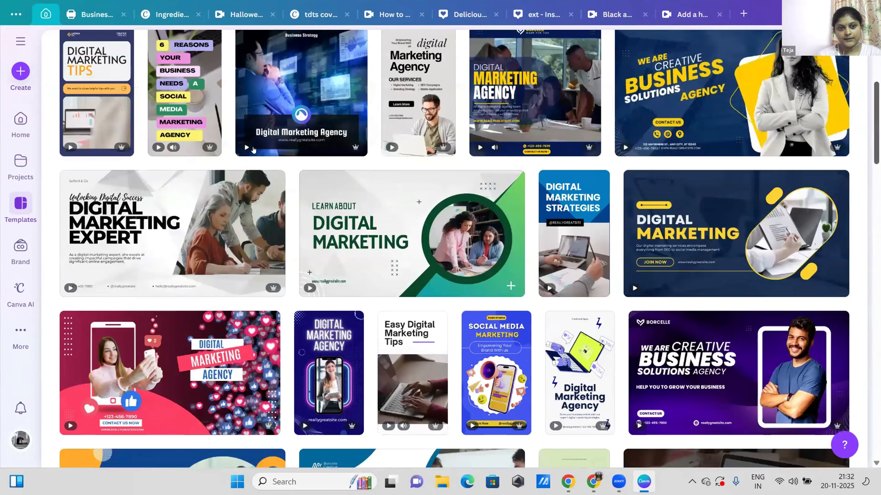
click(184, 104)
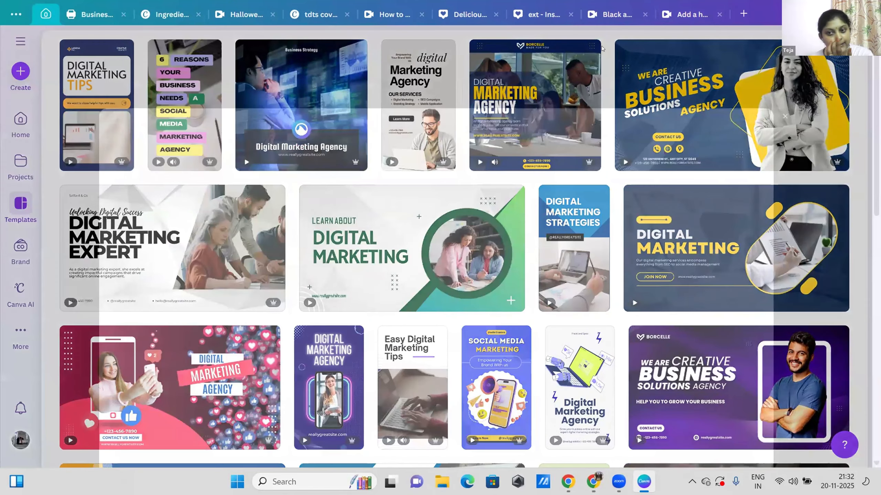
click(635, 190)
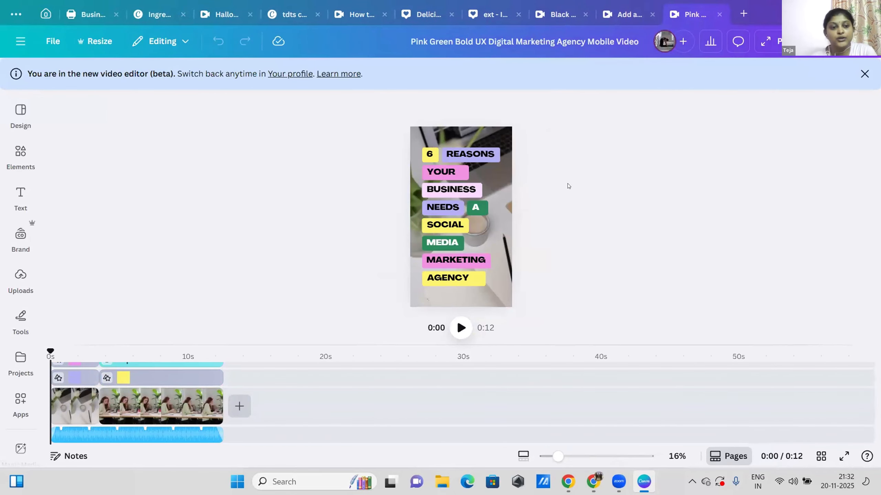
Examine the uploaded images, the template's opening background clip and the text and shape layers on its timeline
click(13, 292)
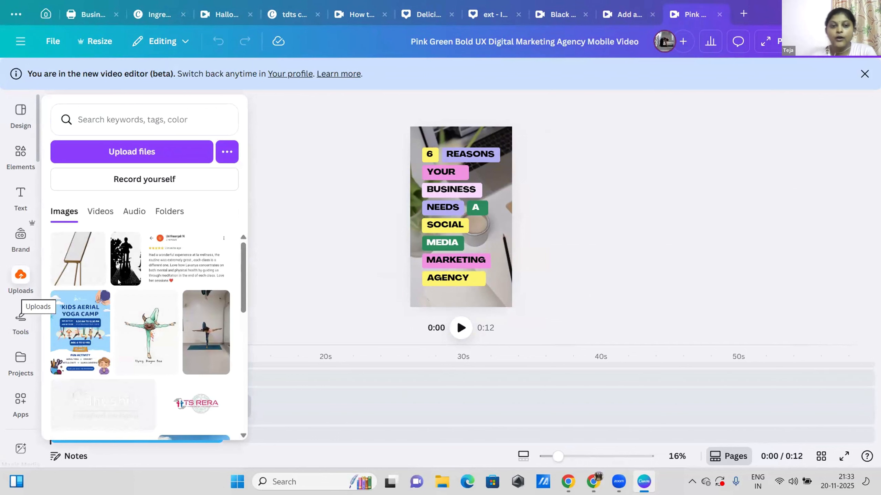
click(332, 261)
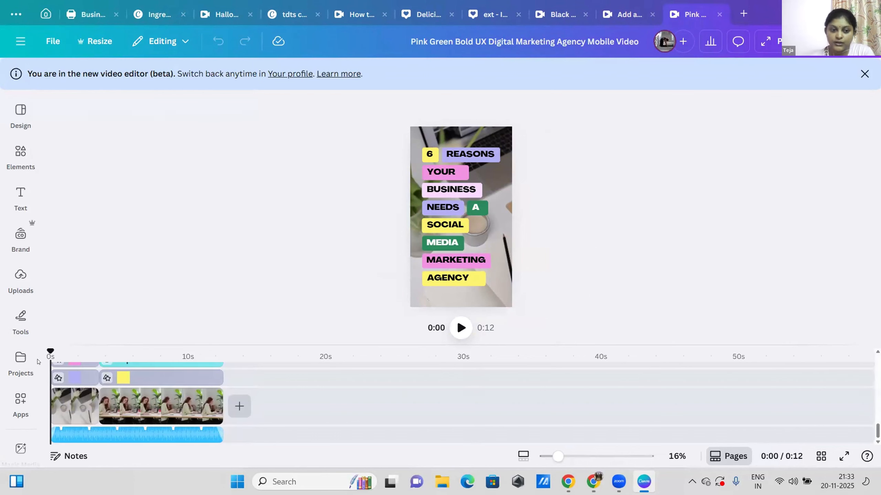
click(494, 222)
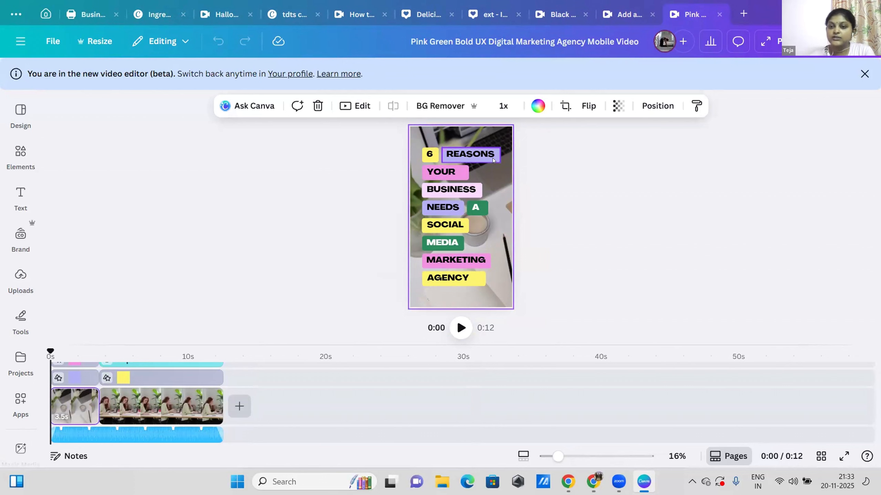
mouse_move(50, 351)
mouse_down()
mouse_move(235, 351)
mouse_move(51, 352)
mouse_up()
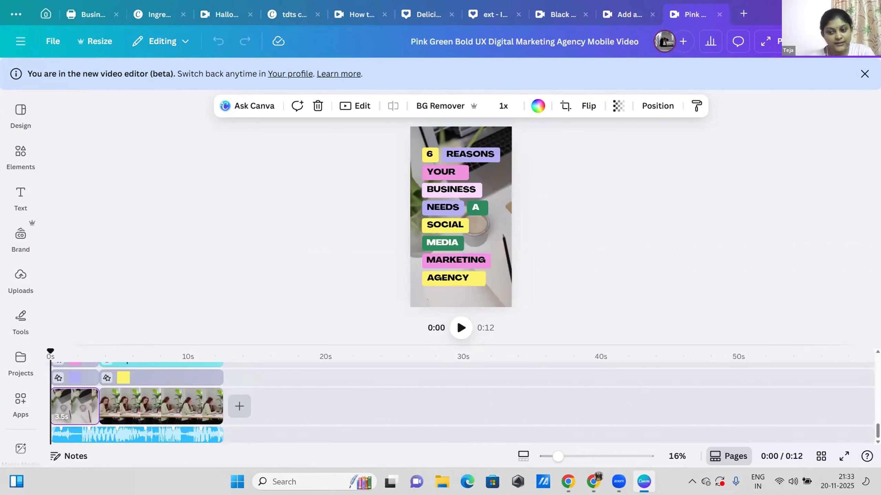
scroll(462, 404, up, 6)
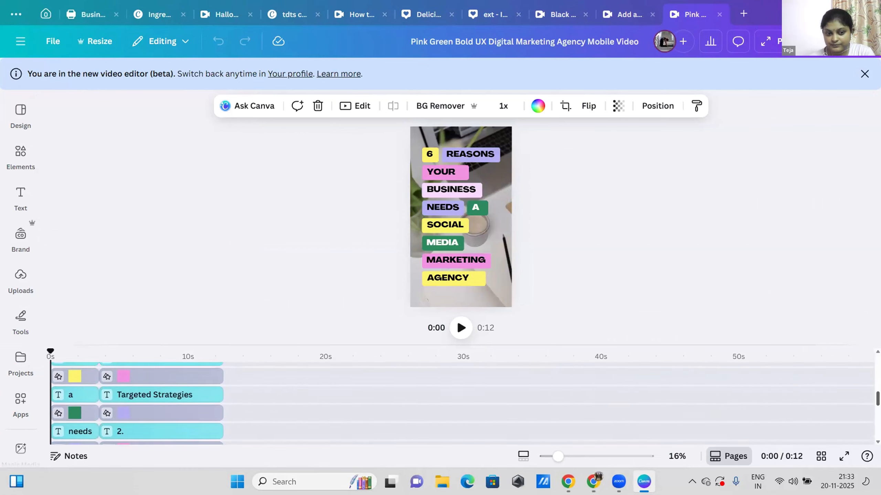
scroll(462, 404, down, 7)
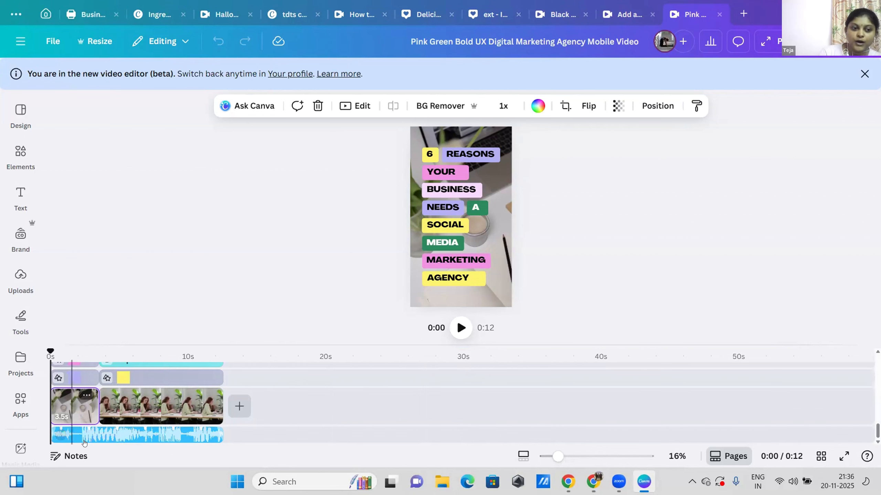
Search the audio library for "mouse click" sounds
click(21, 361)
click(20, 197)
click(20, 156)
scroll(19, 225, down, 1)
click(20, 248)
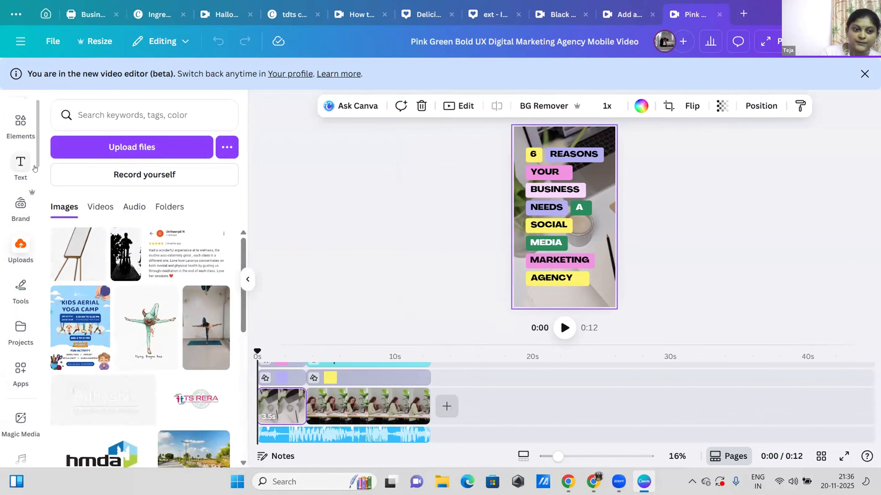
scroll(20, 278, down, 5)
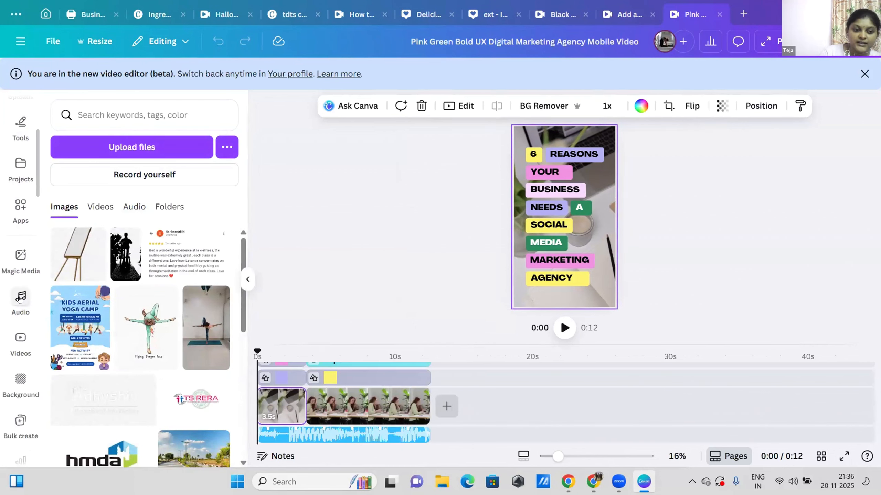
click(20, 299)
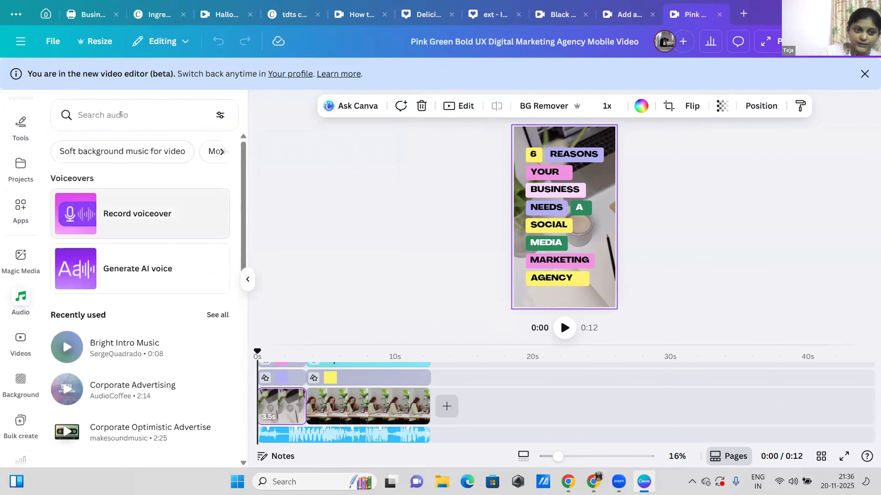
click(123, 115)
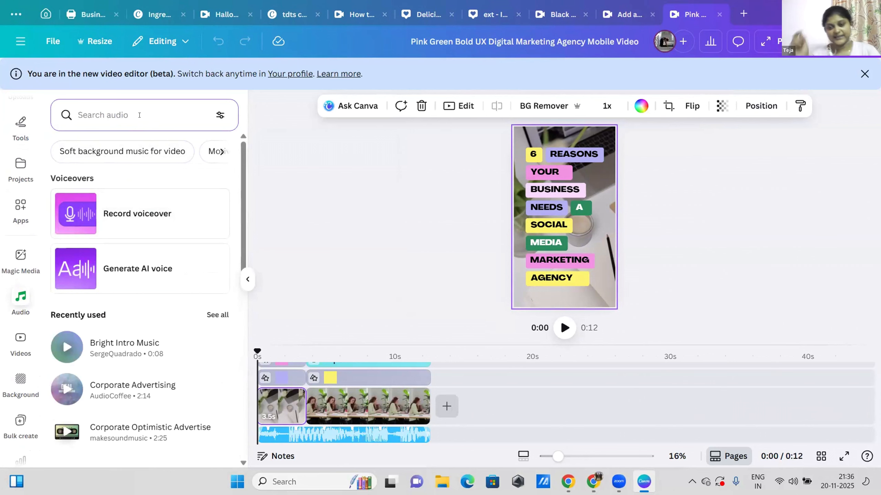
text(mou)
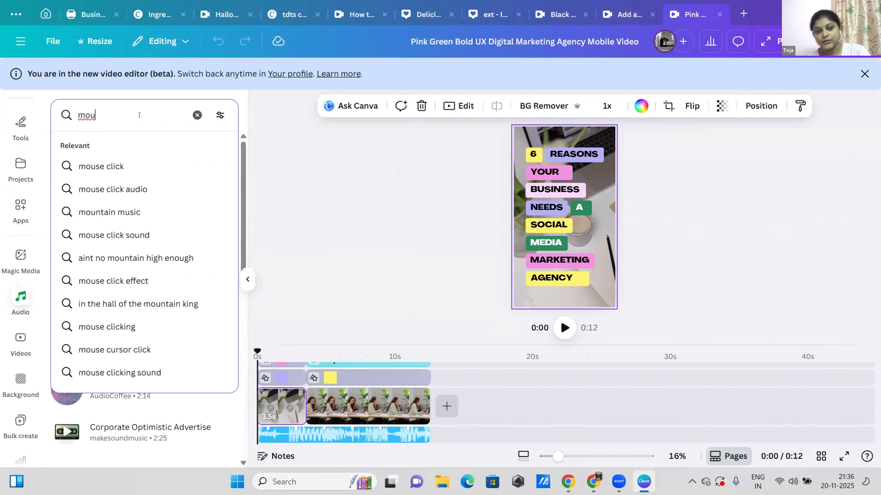
click(127, 163)
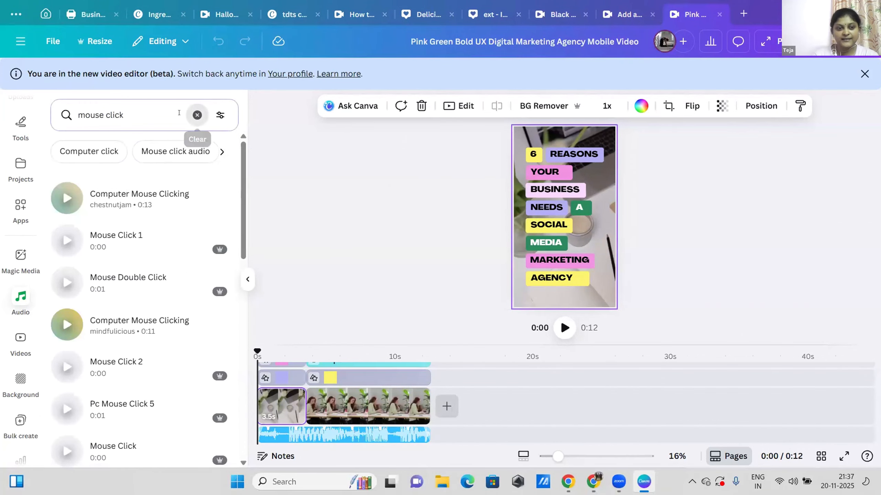
Replace the audio search with "relaxing piano" to browse relaxing music
click(196, 115)
click(167, 113)
text(rea)
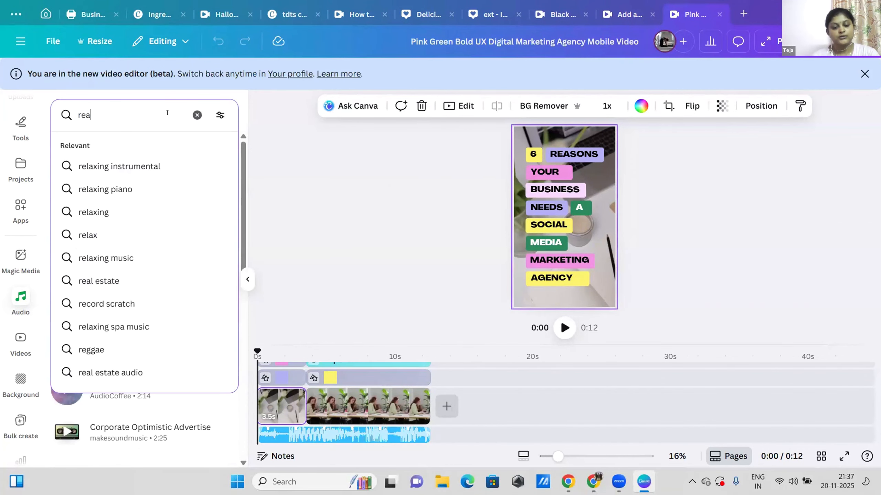
text(lxing)
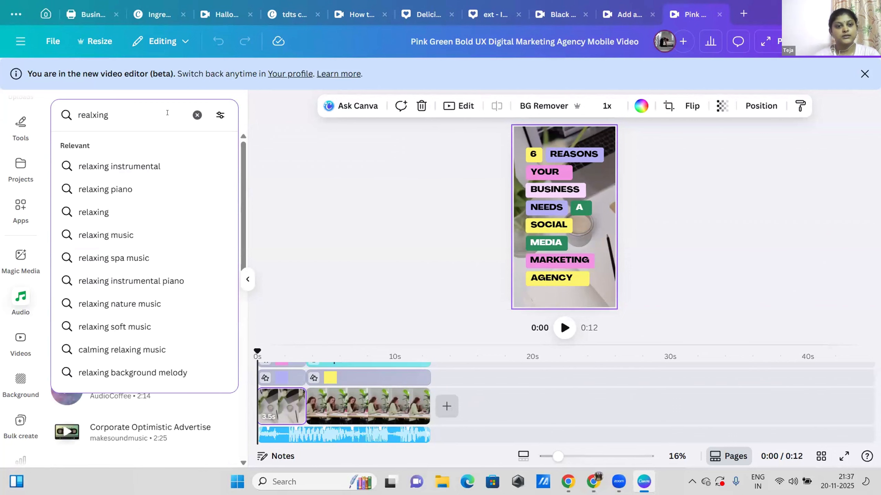
click(143, 184)
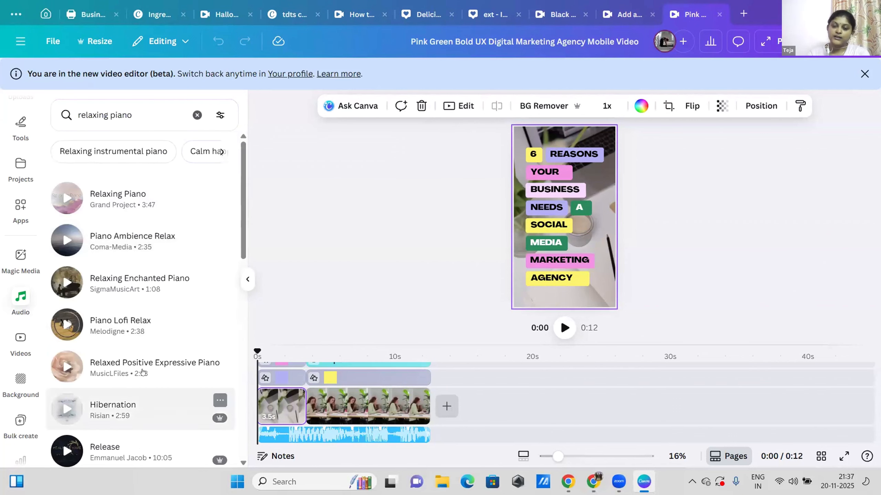
Clear the audio search and search for "corporate audios" instead
click(196, 116)
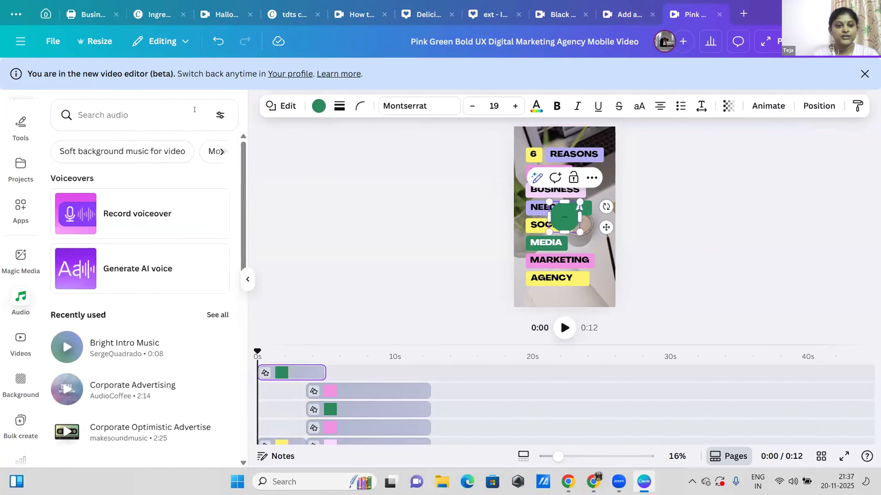
click(146, 106)
text(corpo)
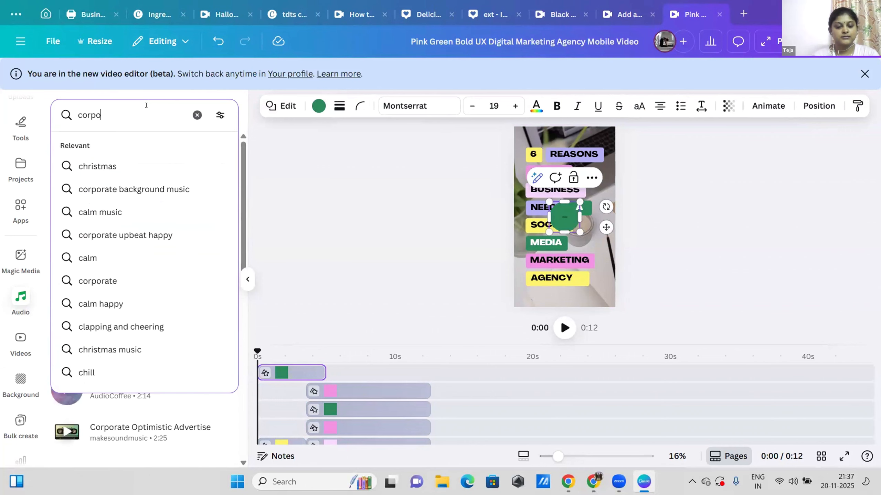
text(rate a)
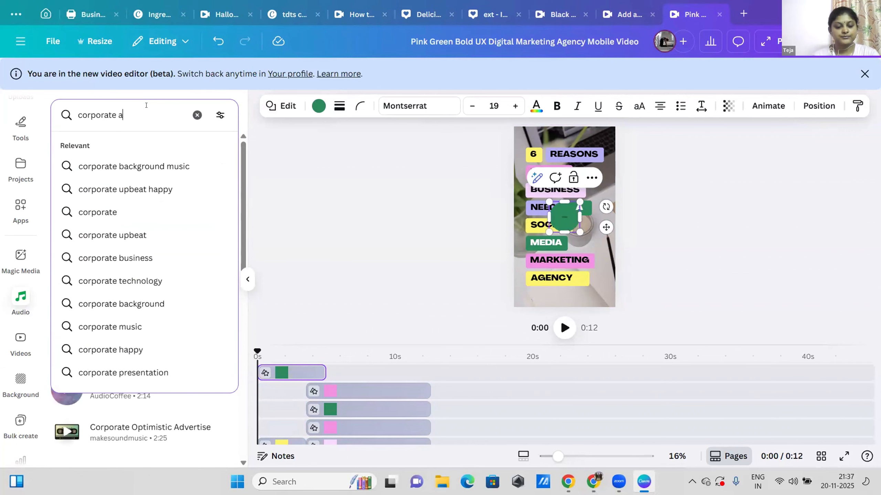
text(udios)
key(Return)
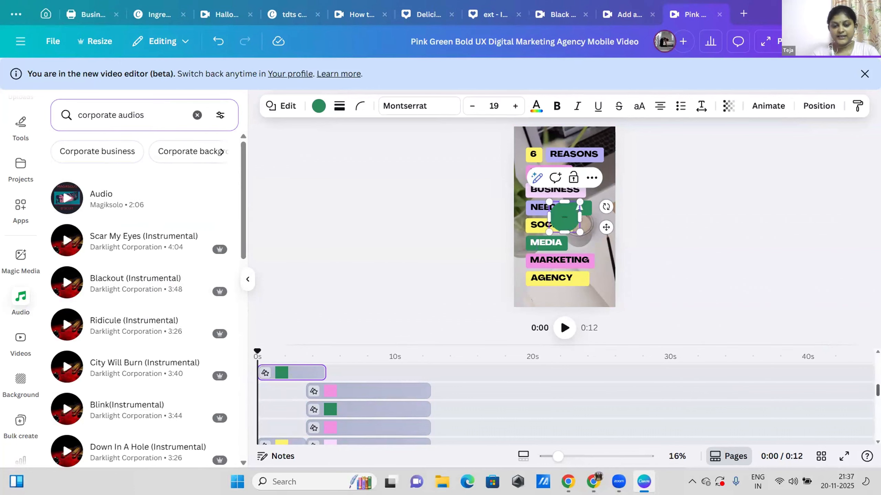
Set both the fade in and fade out of the Pillow Tears audio track to 0
scroll(565, 404, down, 3)
scroll(565, 405, down, 2)
scroll(423, 416, down, 3)
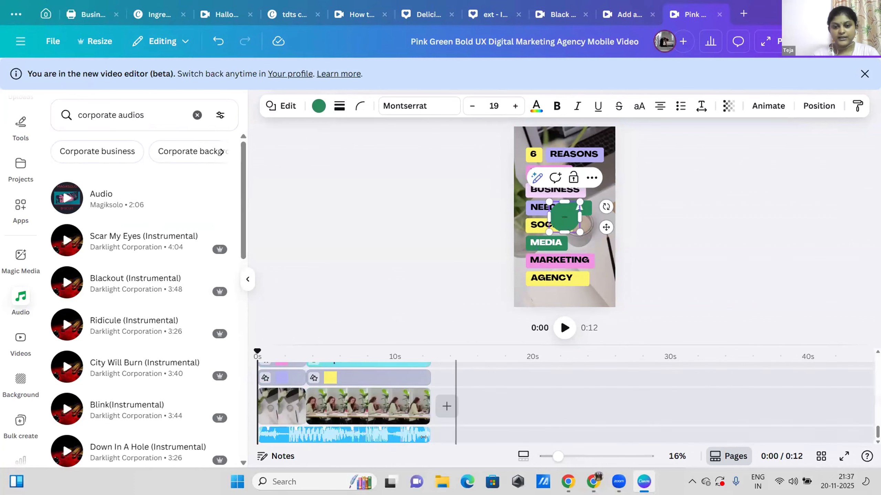
click(423, 438)
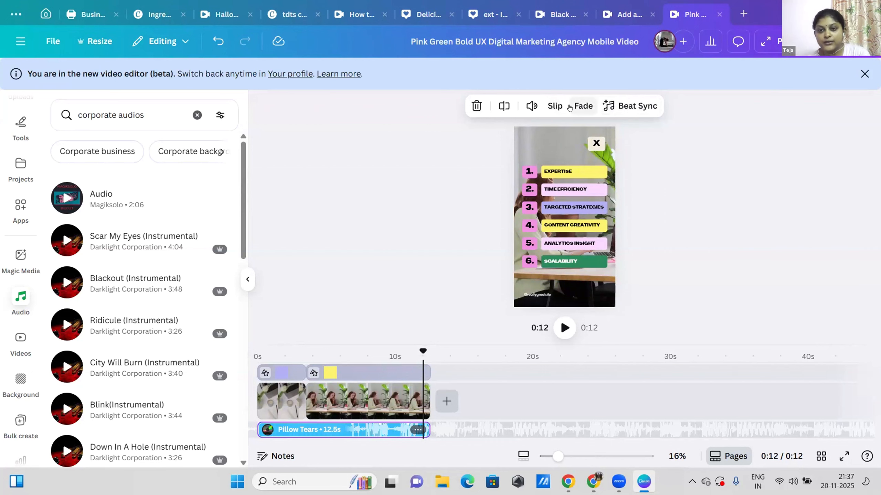
click(569, 107)
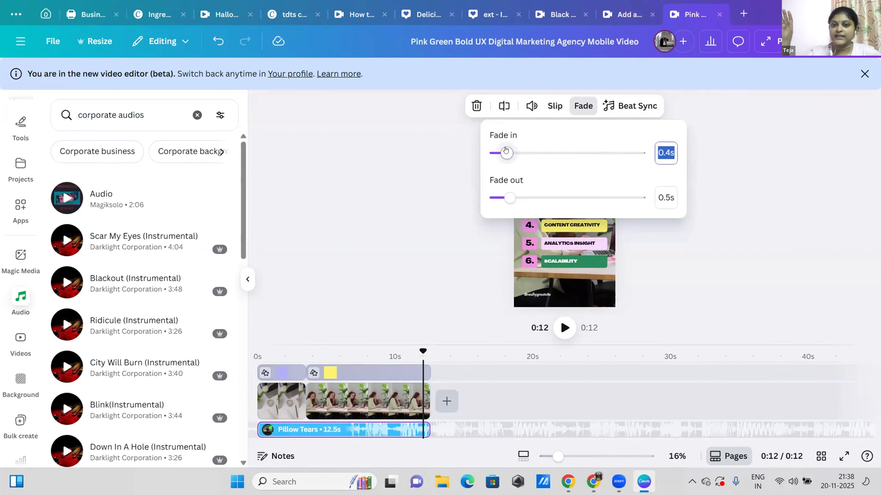
mouse_move(505, 151)
mouse_down()
mouse_move(521, 153)
mouse_move(495, 153)
mouse_move(558, 153)
mouse_move(495, 153)
mouse_up()
drag(510, 197, 494, 197)
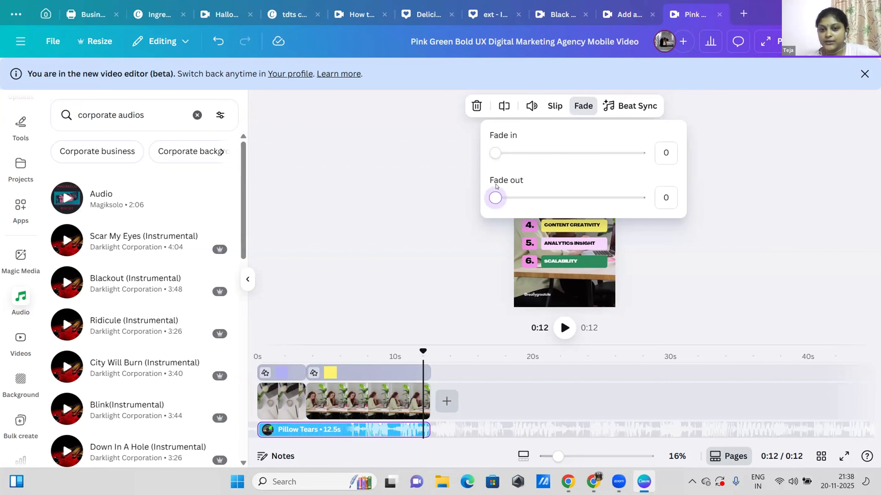
Split the second background clip, showing the woman at the desk, at about 8 seconds
click(395, 402)
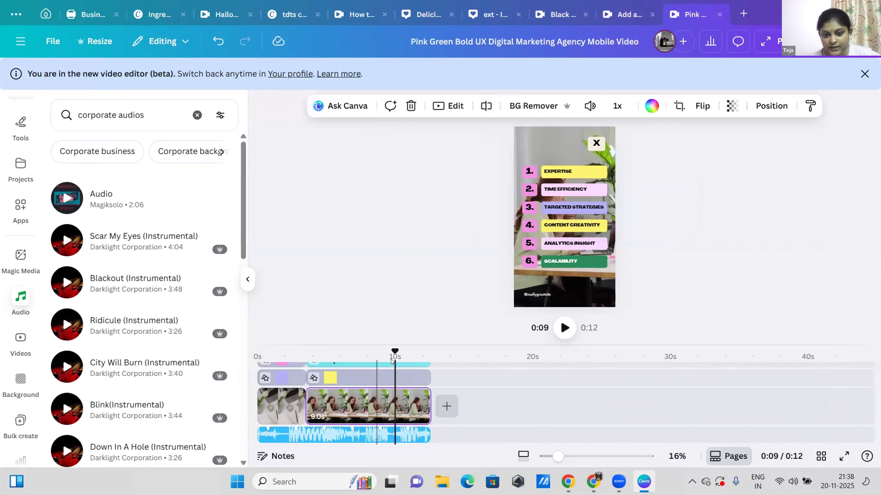
drag(393, 351, 367, 351)
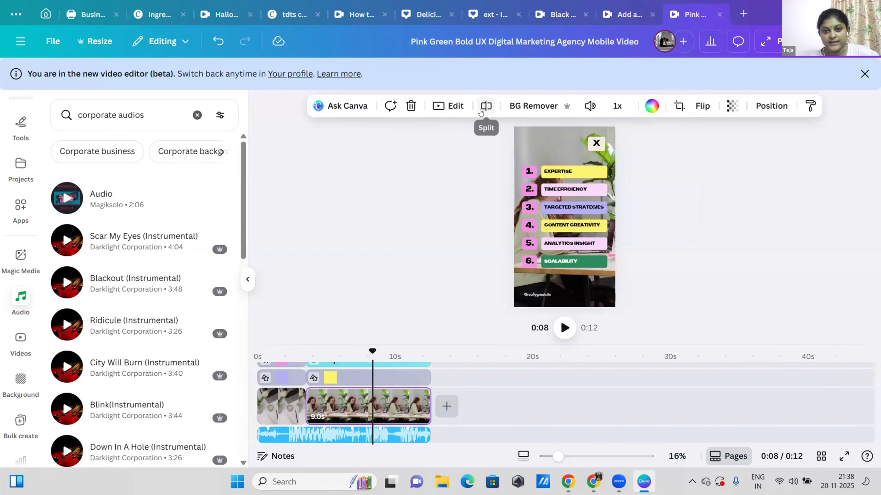
click(481, 111)
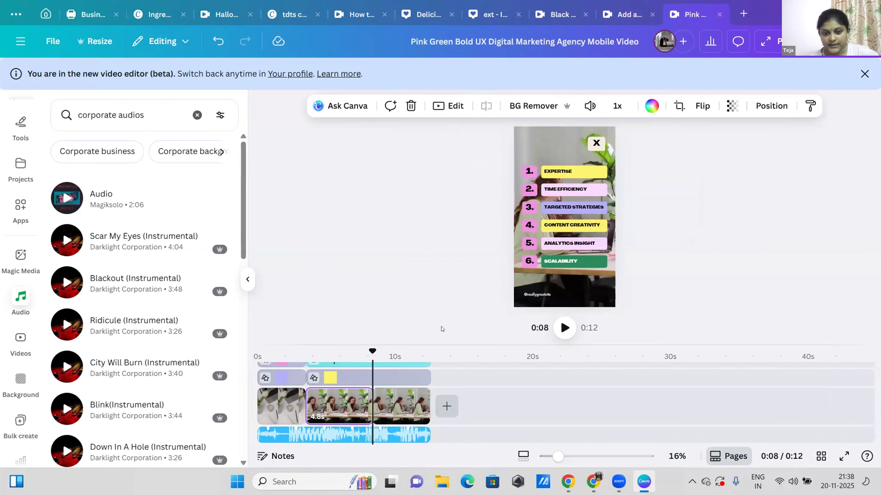
Select the second part of the split background clip and open its editing options
click(407, 404)
click(446, 406)
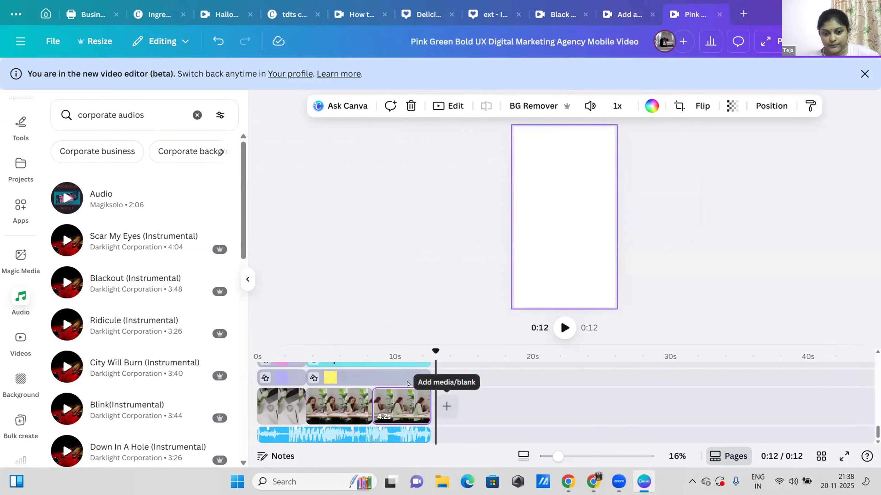
drag(504, 372, 385, 402)
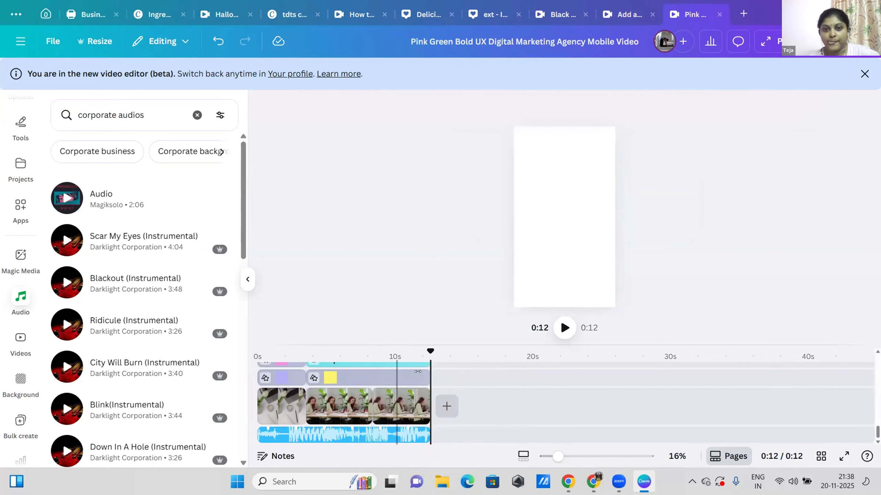
click(401, 406)
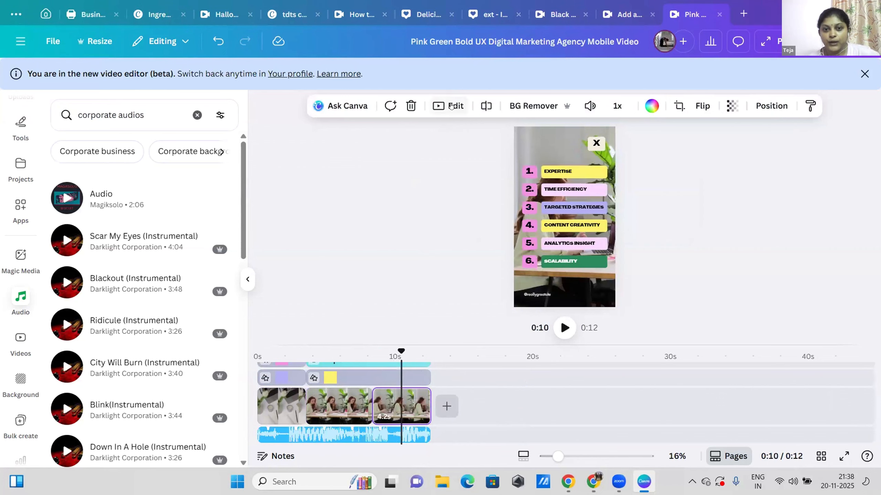
click(451, 106)
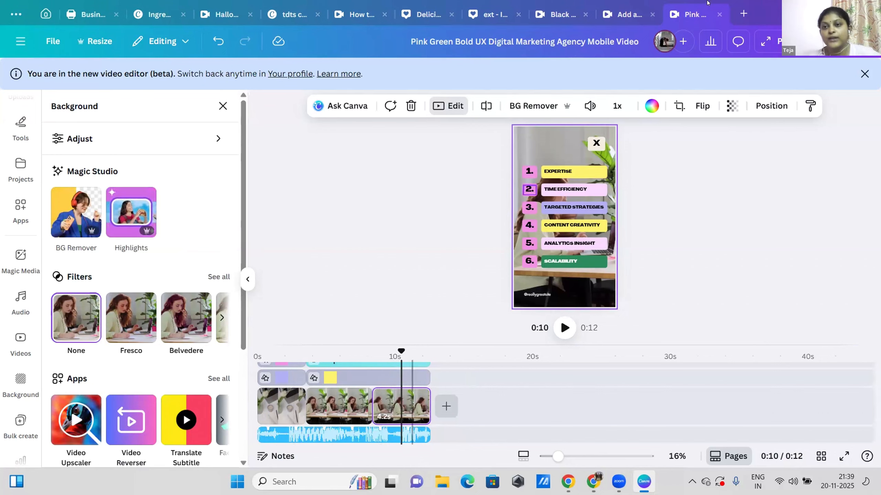
Switch to the "Add a heading" waterfall design and add the uploaded 44.1-second beach video after the waterfall clip
click(627, 17)
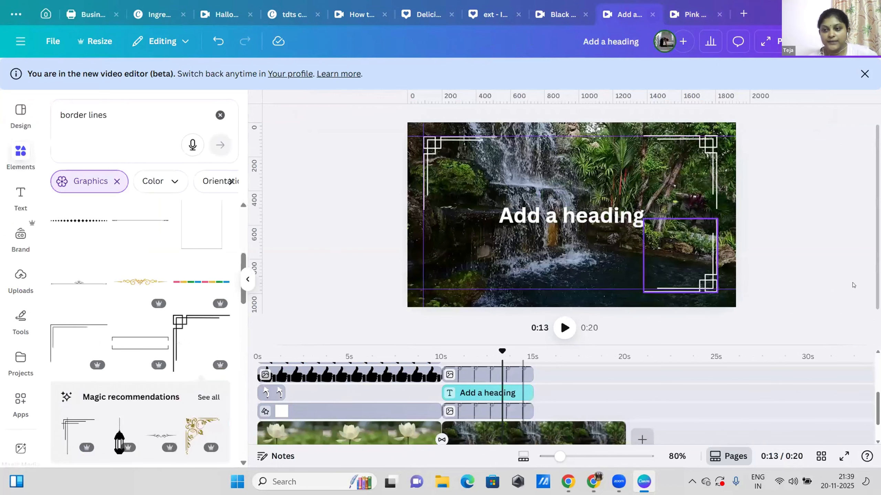
click(555, 439)
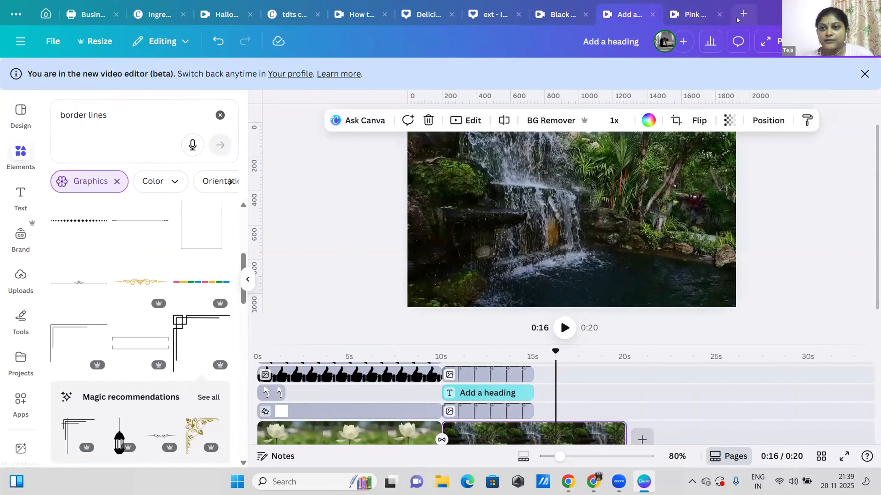
click(21, 279)
scroll(171, 282, down, 3)
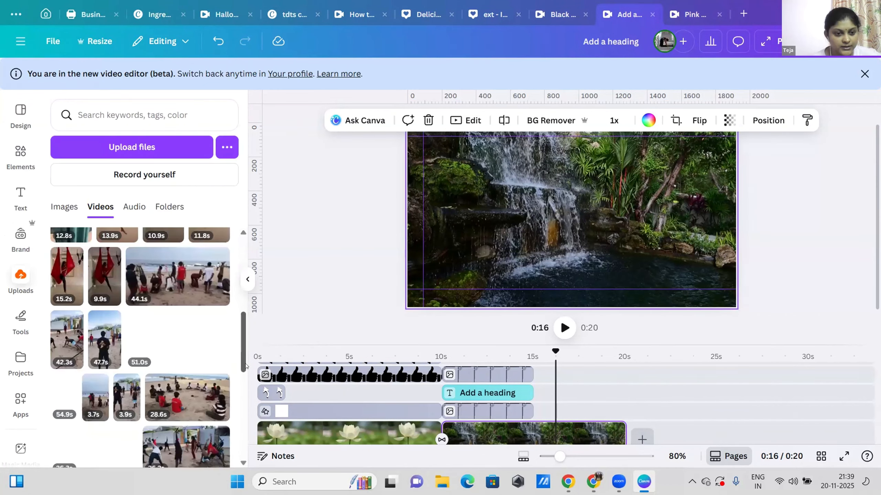
click(171, 282)
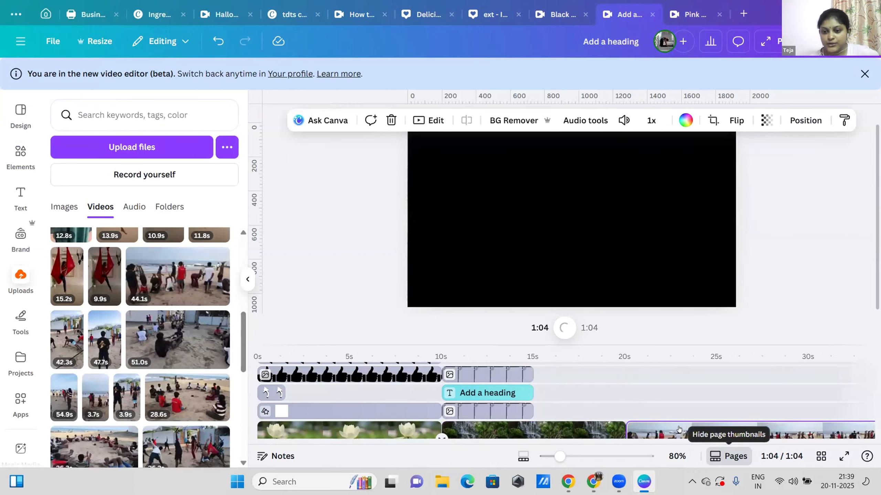
Generate Magic Studio Highlights for the 44.1-second beach clip
click(686, 432)
scroll(598, 433, down, 2)
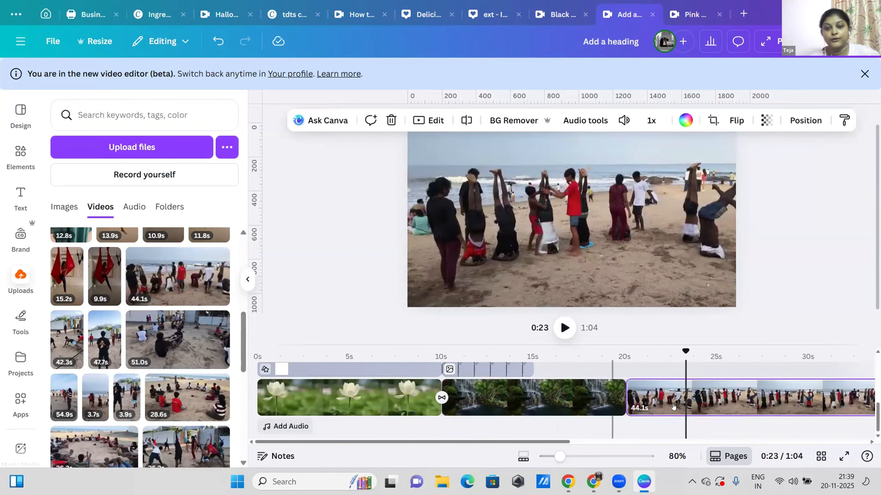
click(675, 408)
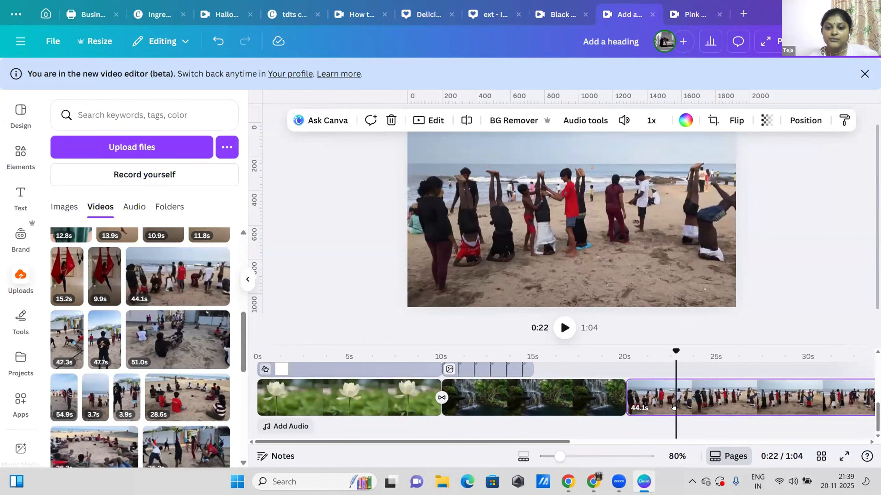
click(430, 120)
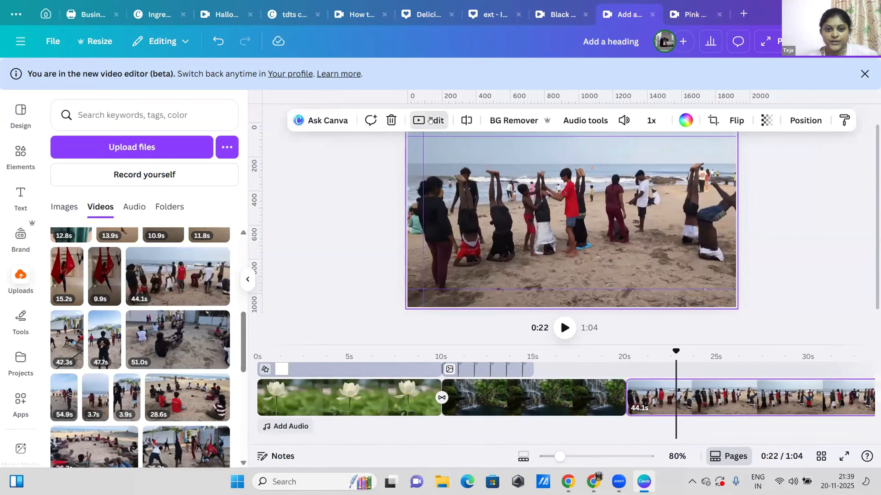
click(131, 212)
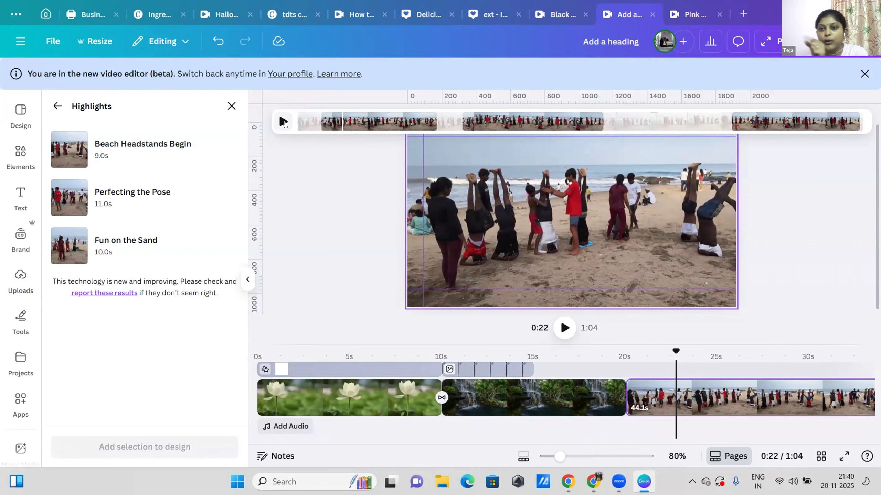
Preview the highlights and add "Beach Headstands Begin" and "Fun on the Sand" to the design
click(283, 122)
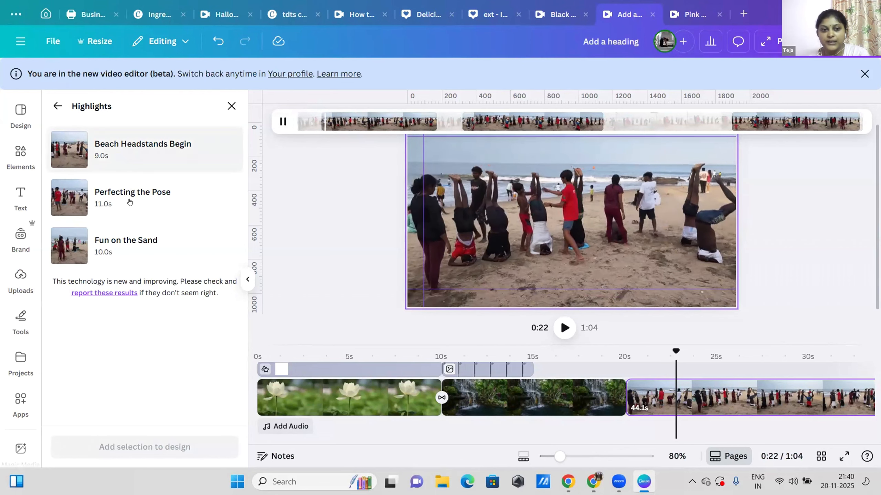
click(278, 123)
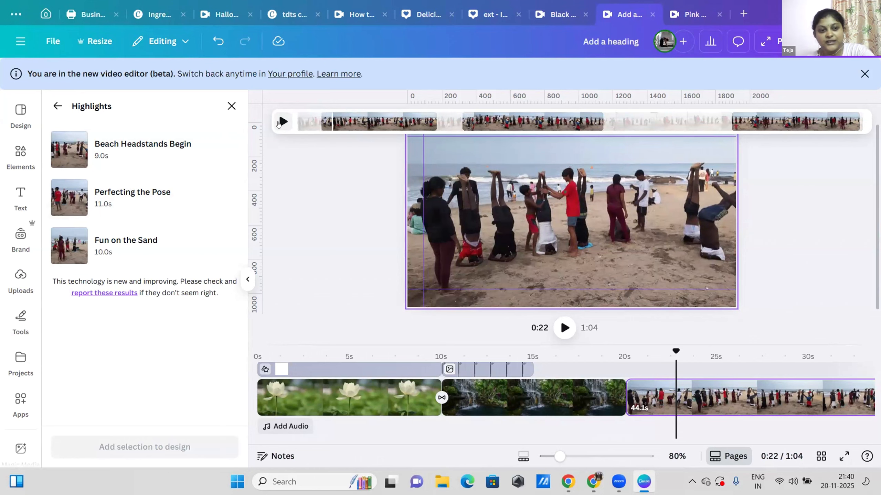
click(138, 156)
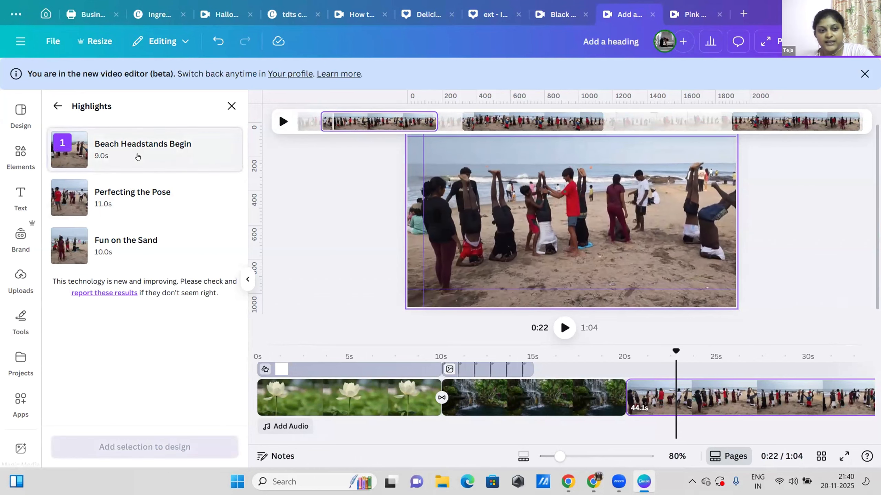
click(129, 239)
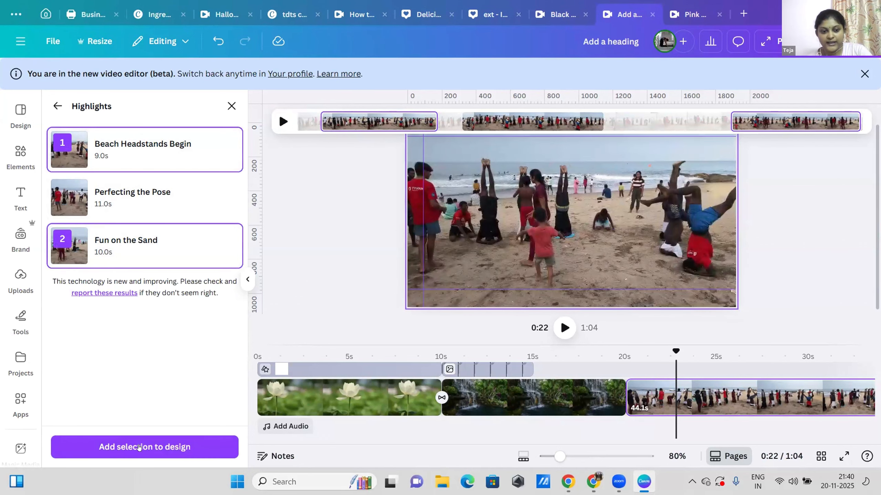
click(141, 446)
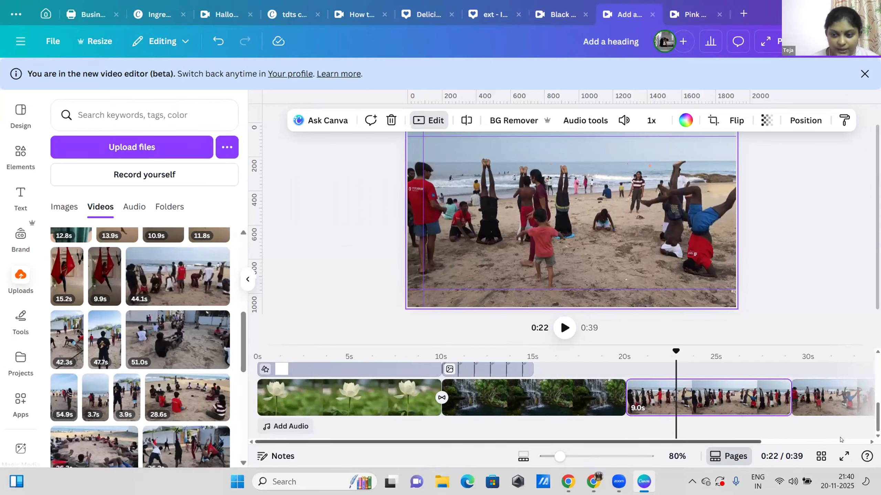
Examine the editing options of the 9-second beach clip, including the apps, video speed, playback and transitions
scroll(826, 399, right, 5)
click(573, 399)
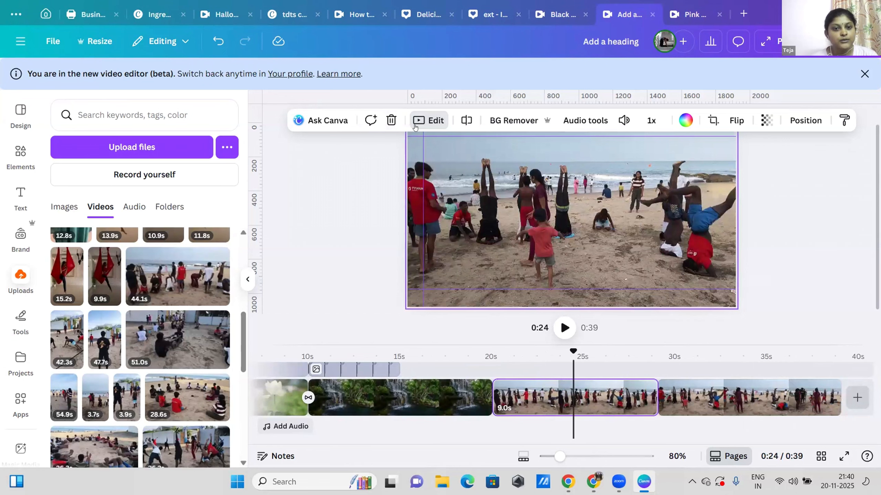
click(416, 121)
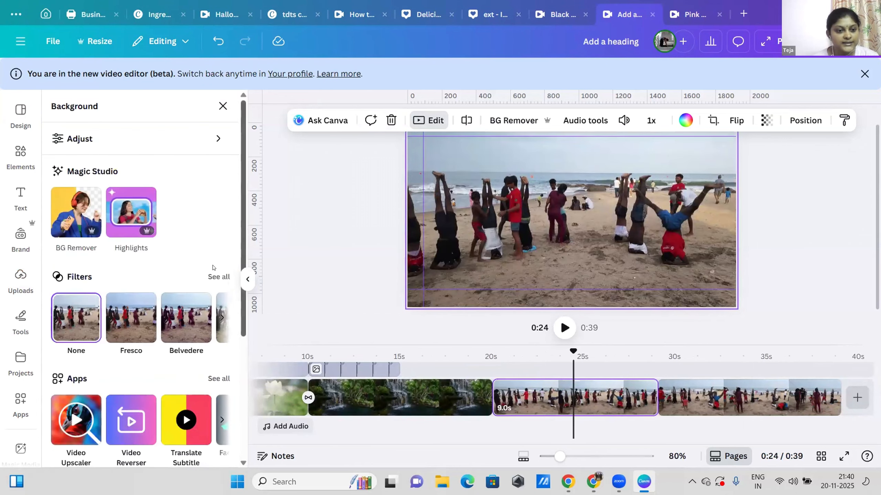
scroll(240, 242, down, 3)
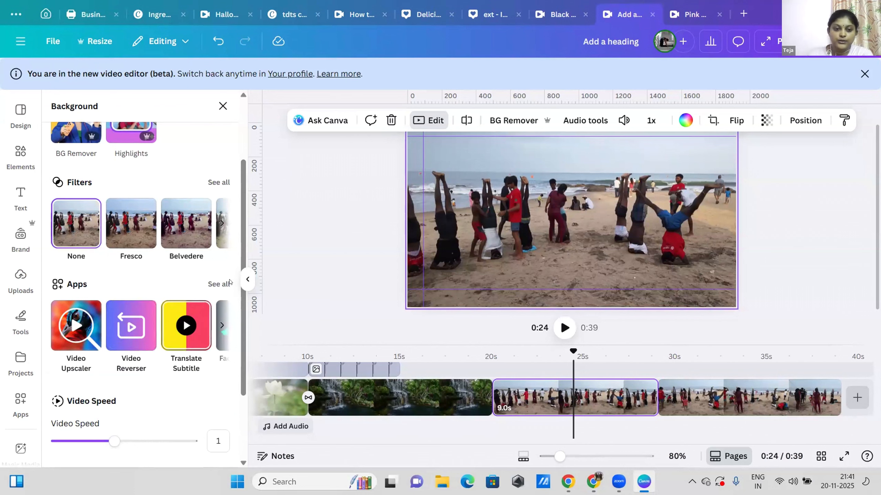
click(222, 326)
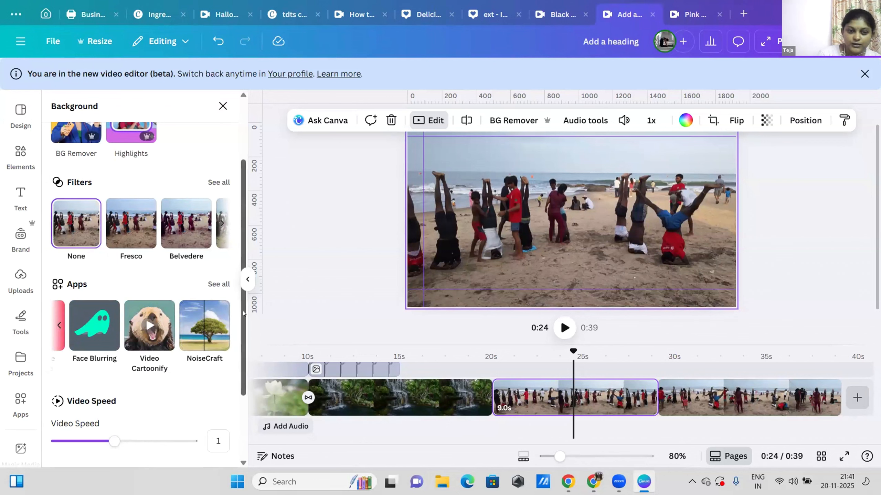
drag(243, 313, 236, 384)
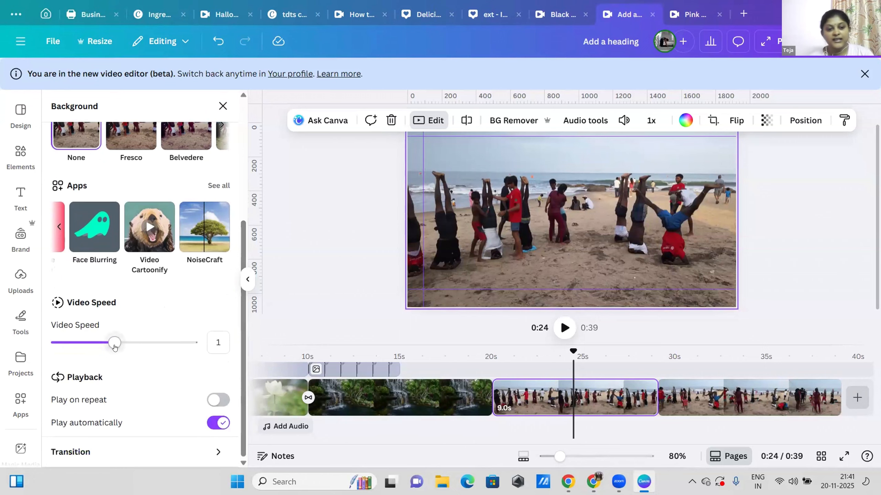
mouse_move(98, 343)
mouse_down()
mouse_move(73, 342)
mouse_move(157, 346)
mouse_move(115, 344)
mouse_up()
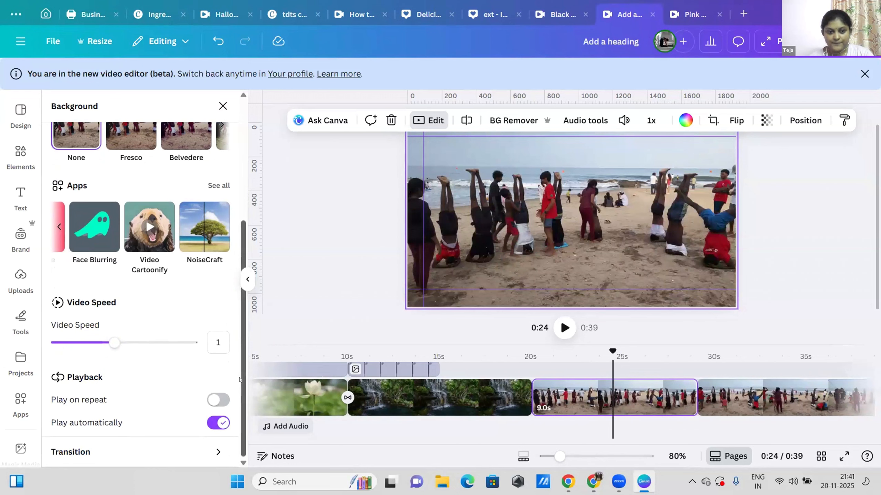
click(111, 452)
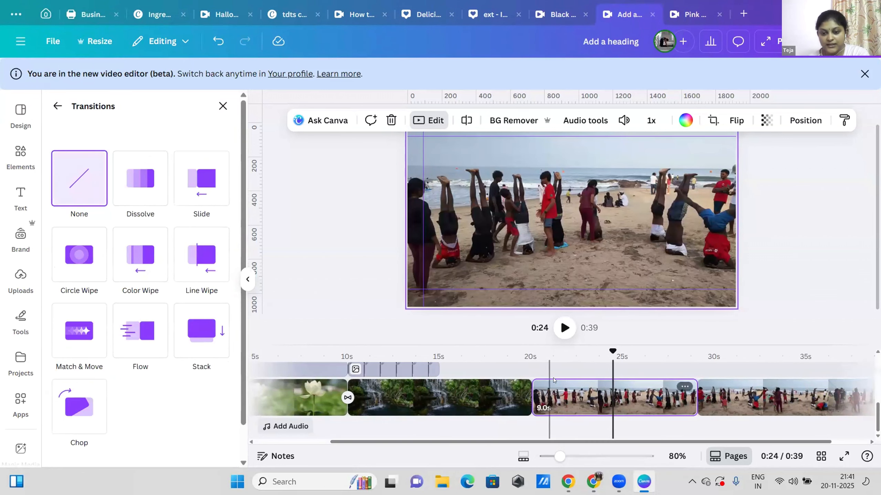
mouse_move(553, 377)
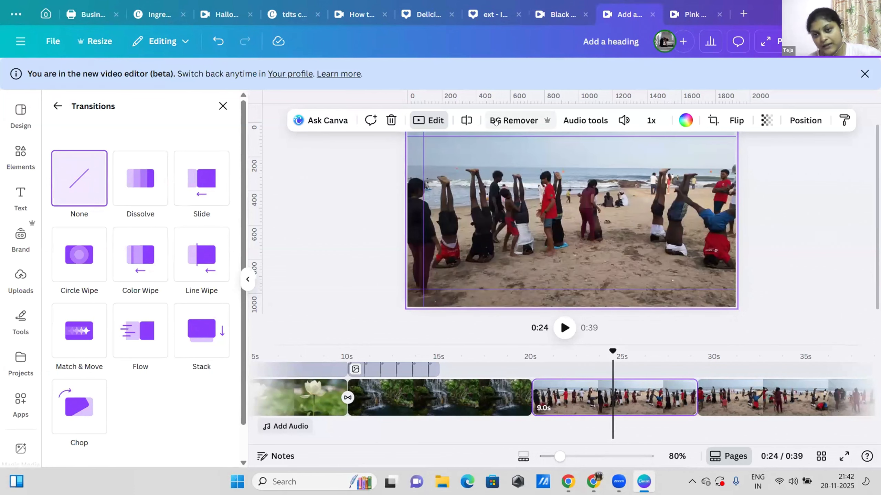
Extract the audio from the 9-second beach clip and turn on Enhance voice for the extracted track
click(585, 121)
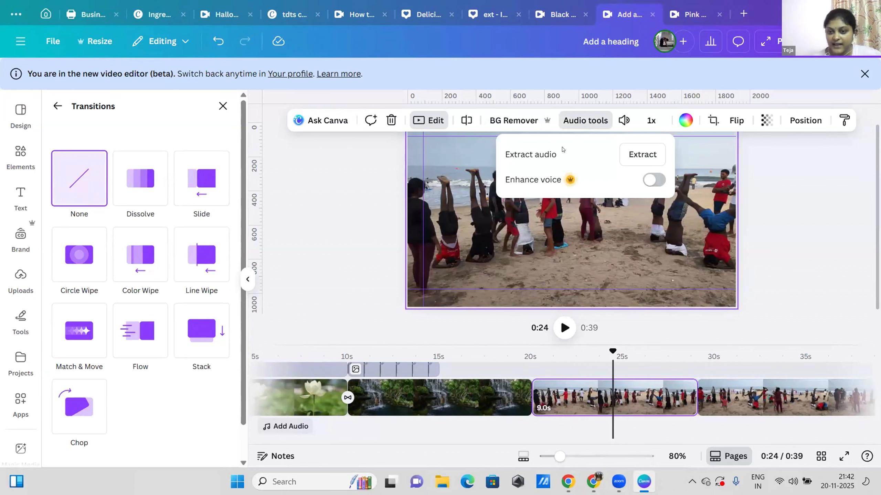
click(628, 157)
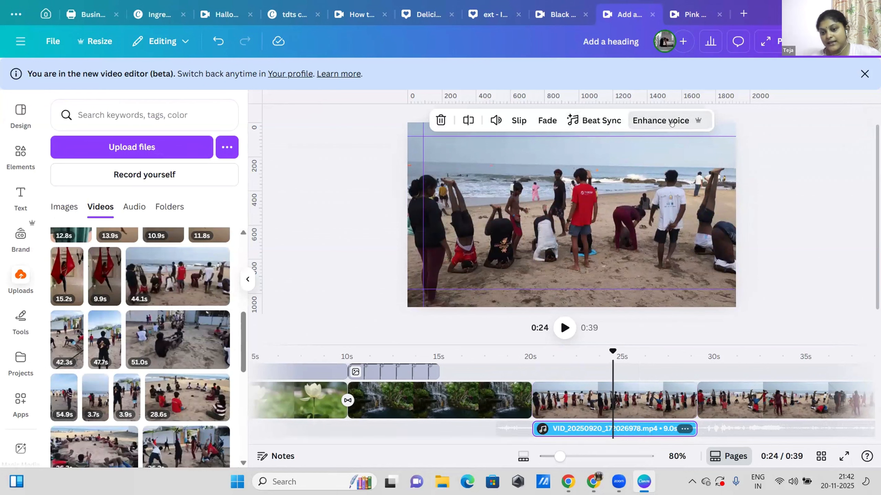
click(671, 122)
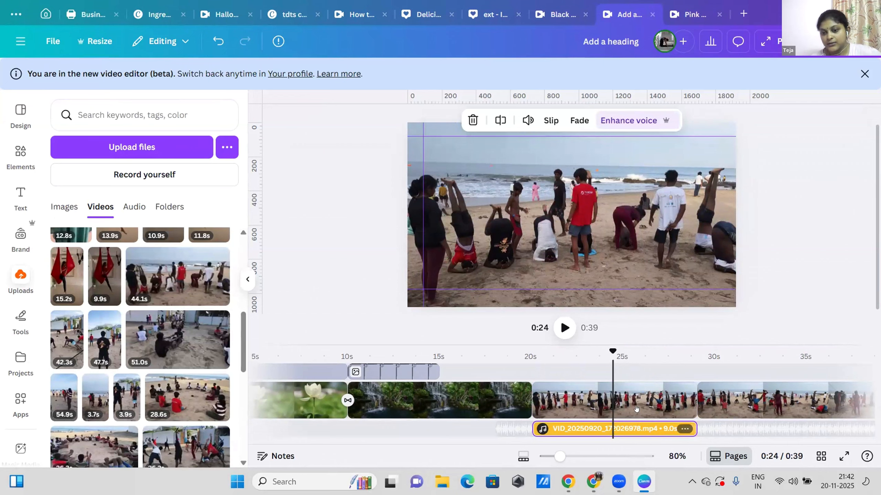
Set the video speed of the 9-second beach clip to 1.25 after checking its volume setting
click(614, 156)
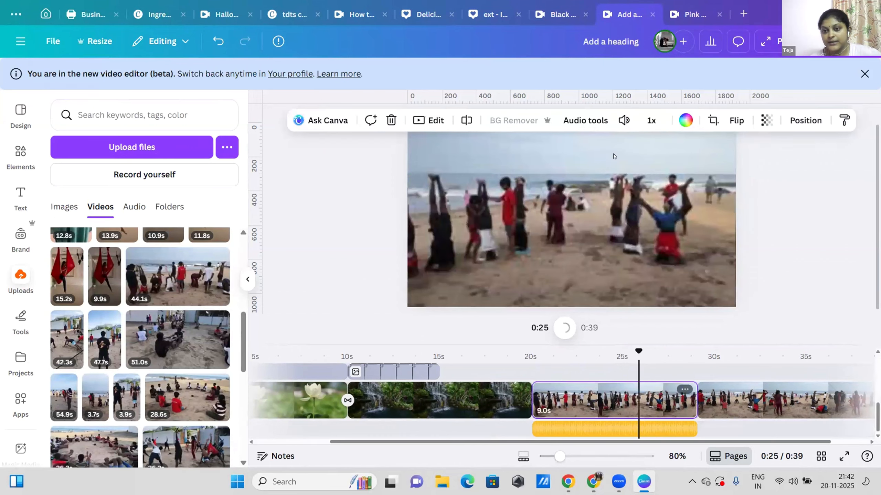
click(625, 120)
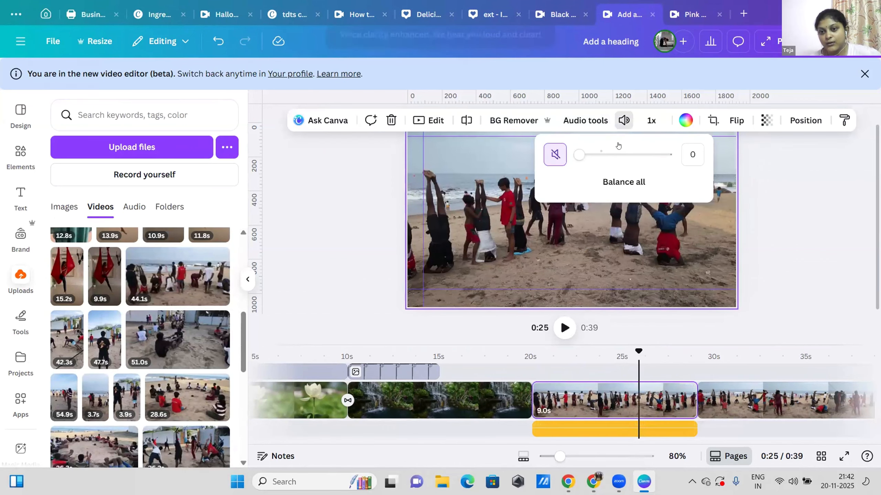
click(650, 122)
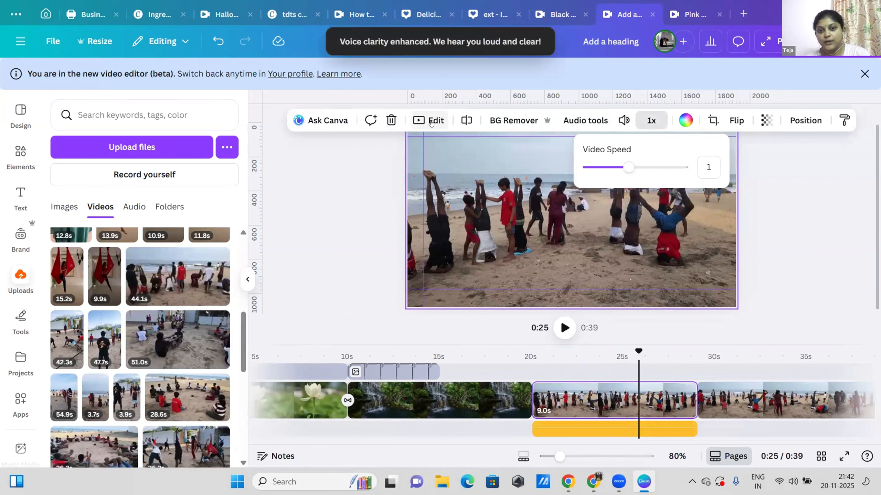
mouse_move(628, 167)
mouse_down()
mouse_move(589, 167)
mouse_move(655, 168)
mouse_move(642, 168)
mouse_up()
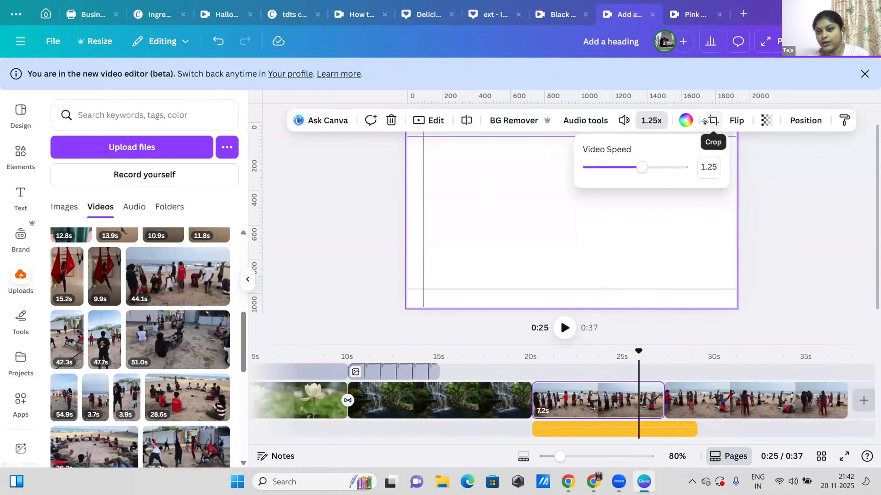
Examine the crop and transparency settings of the beach clip
click(709, 122)
drag(735, 123, 869, 48)
drag(689, 150, 736, 122)
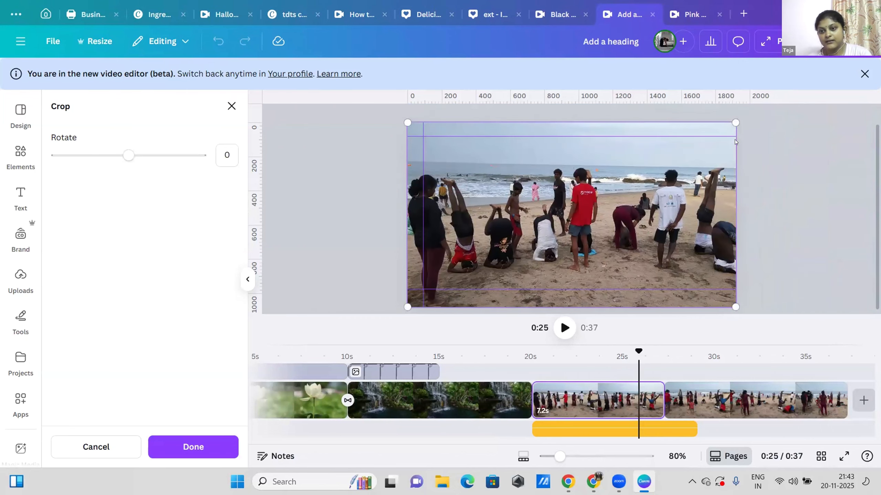
click(751, 193)
click(819, 180)
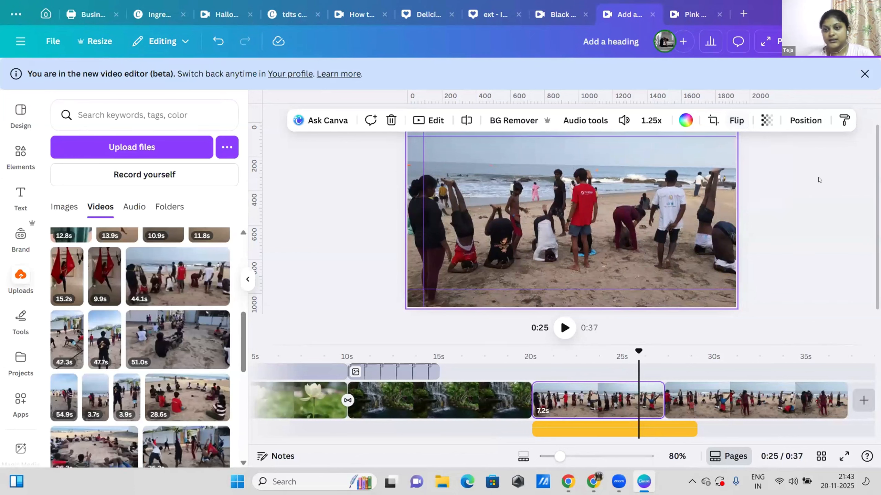
click(760, 124)
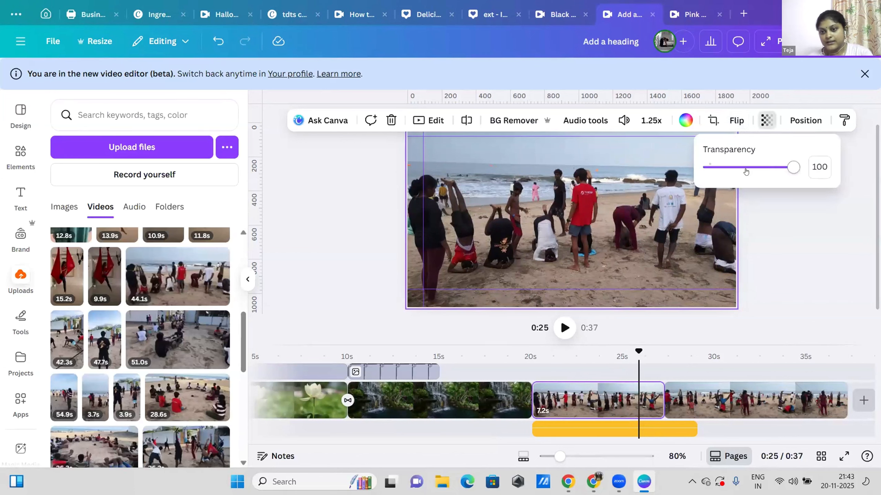
click(708, 168)
drag(748, 170, 816, 222)
click(817, 222)
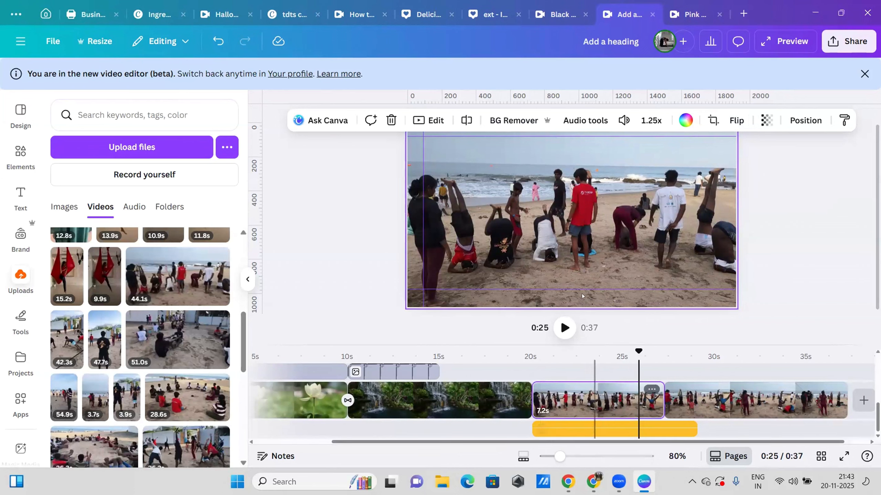
Review the beach clip's object commands and its editing options, including filters, apps, video speed and playback
right_click(574, 231)
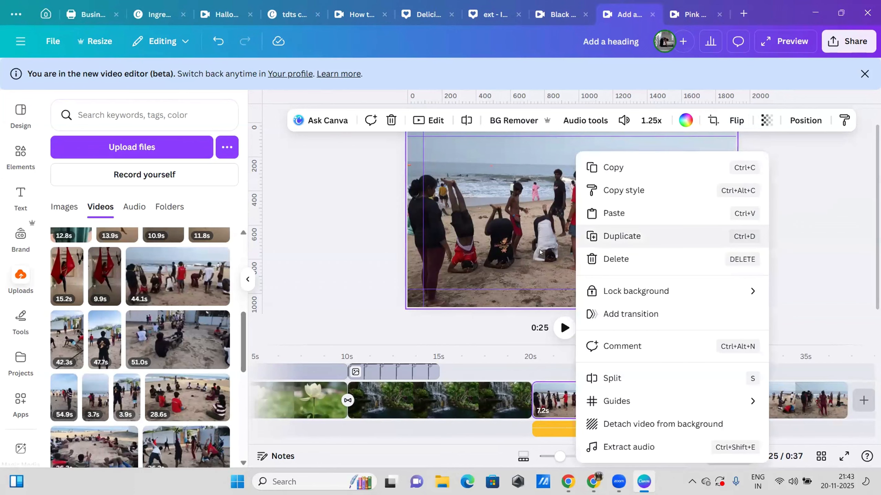
click(543, 252)
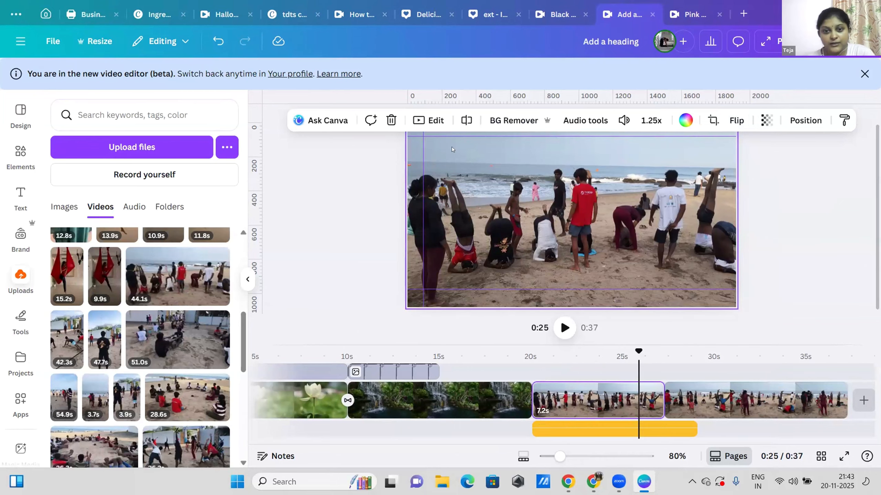
click(431, 127)
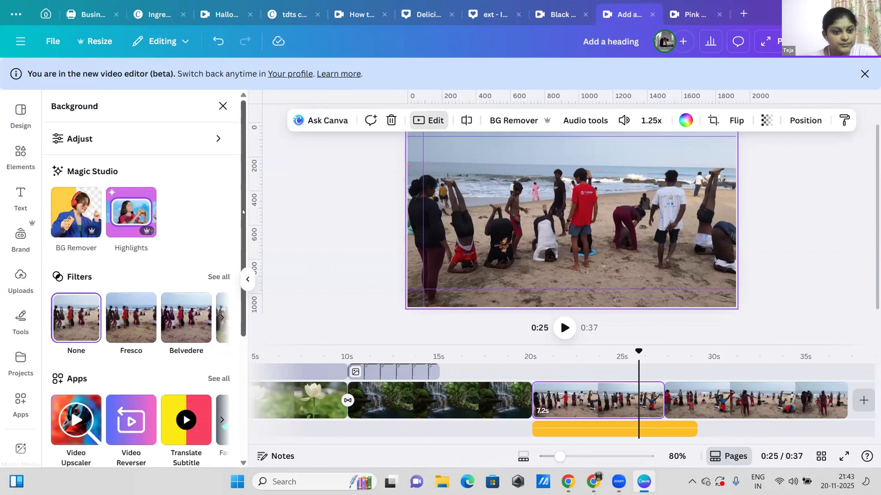
scroll(229, 365, down, 2)
scroll(229, 364, down, 4)
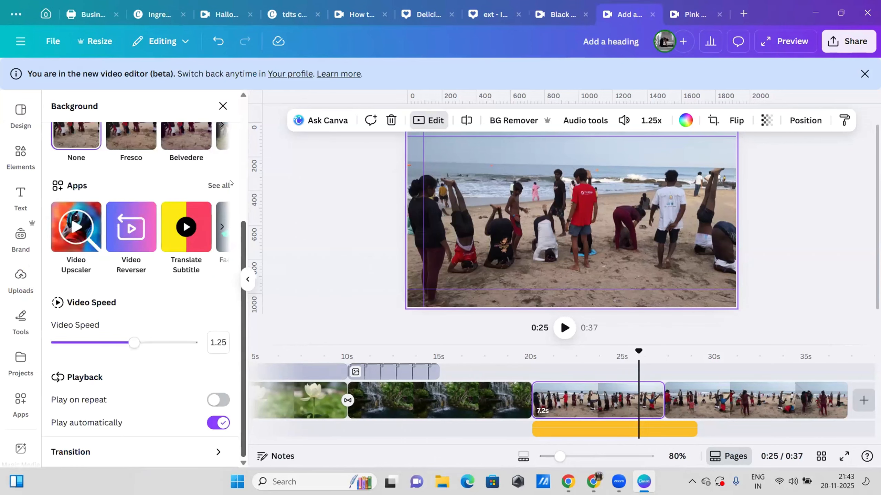
scroll(229, 364, up, 6)
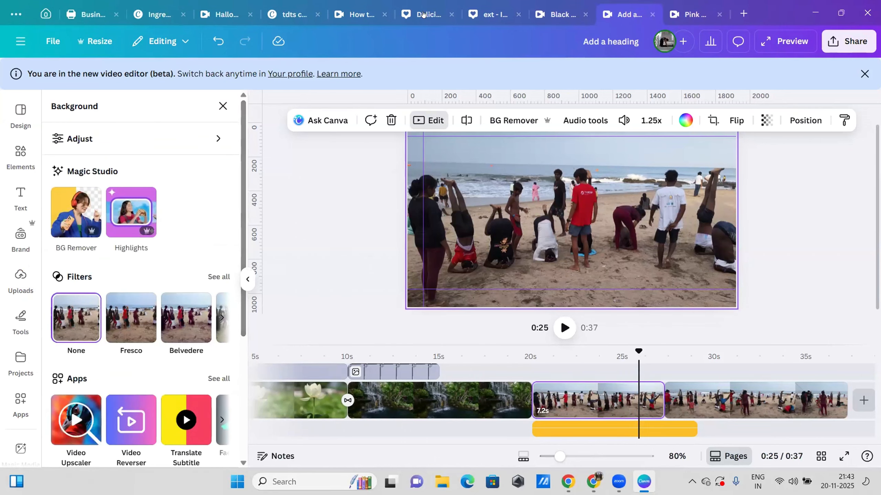
Examine the commands available for the extracted audio track, such as Adjust, Fade, Beat Sync, Volume and Split
click(553, 13)
click(628, 14)
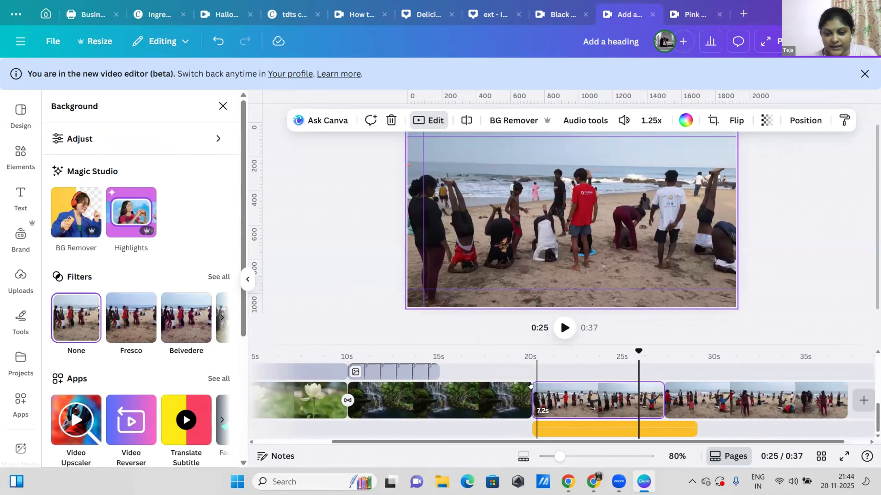
click(567, 429)
right_click(567, 428)
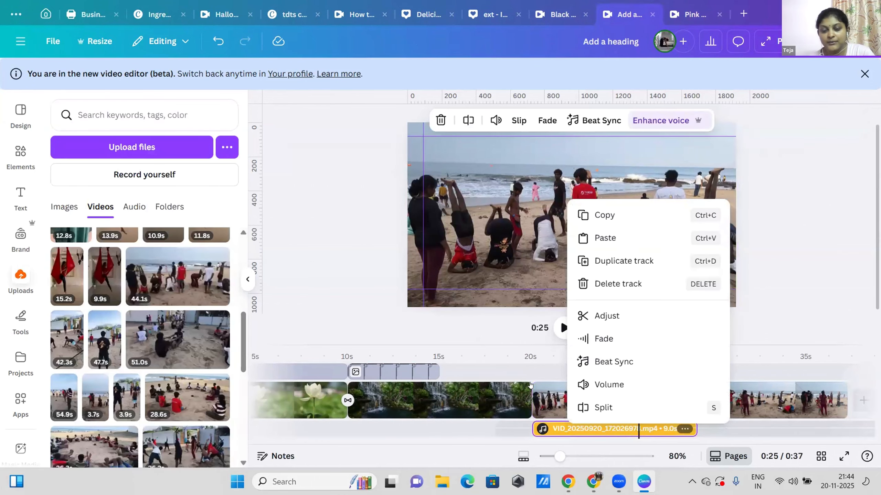
click(579, 233)
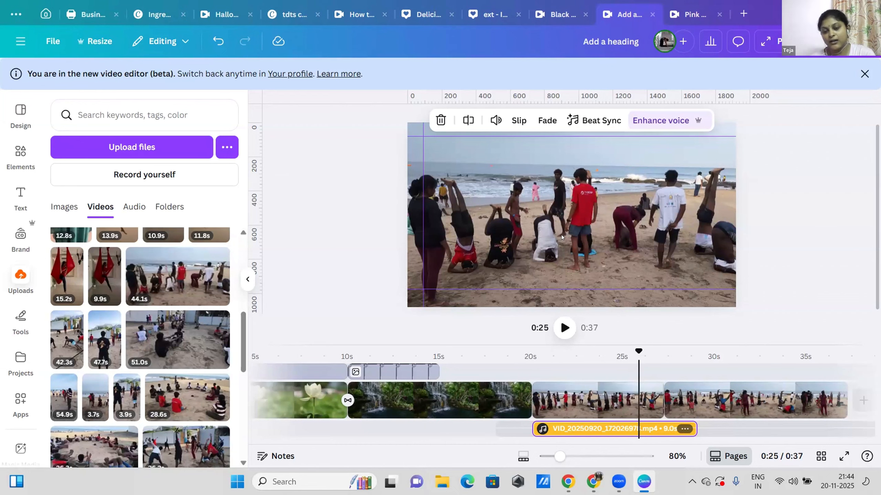
Switch to the Delicious Pizza design and select the pizza image on page 1
click(425, 15)
click(500, 125)
click(384, 80)
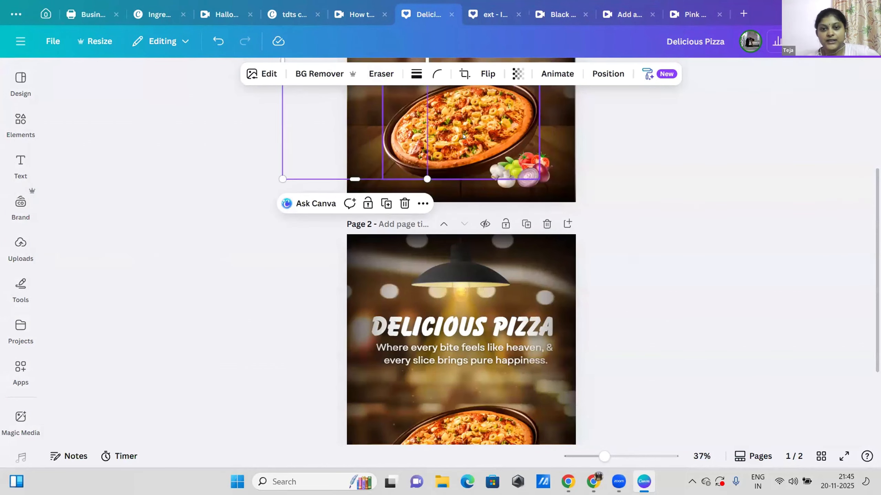
click(463, 133)
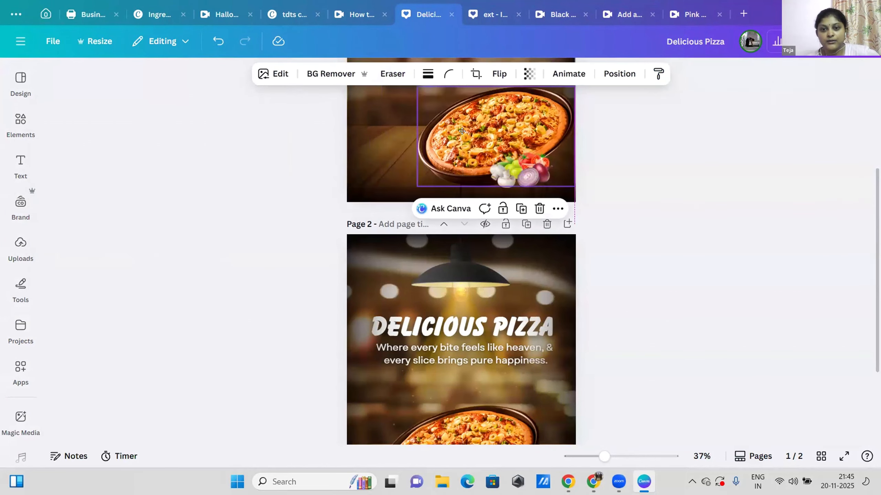
Erase one olive slice from the pizza image using the Magic Eraser brush at size 40
click(401, 77)
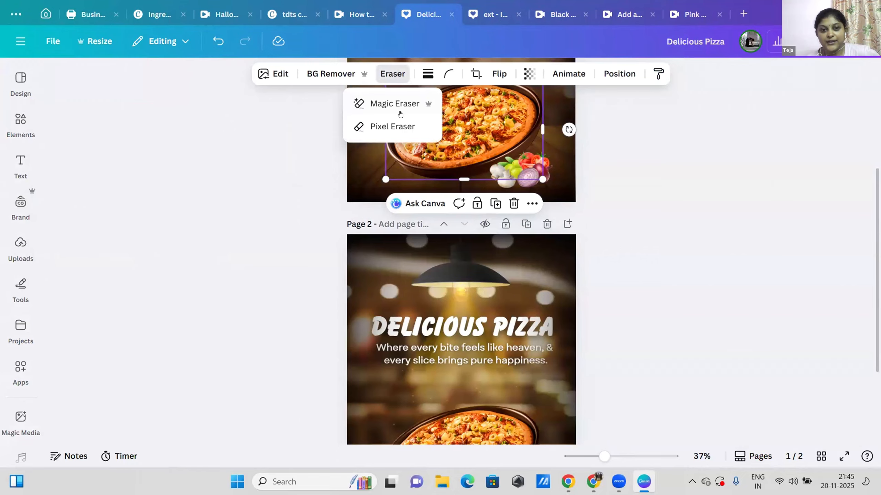
click(395, 104)
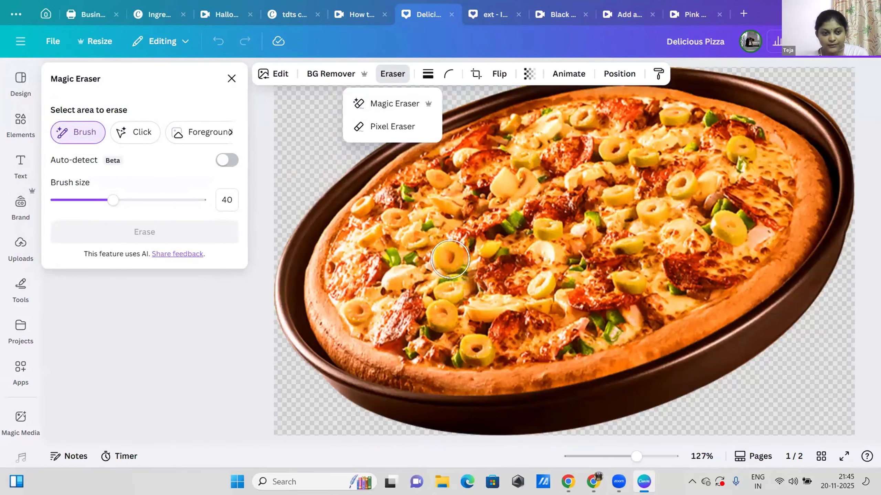
click(449, 259)
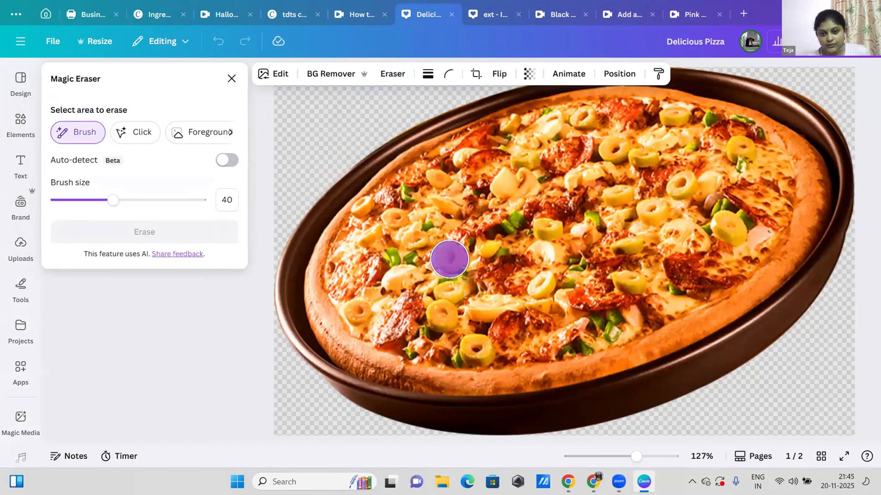
click(179, 232)
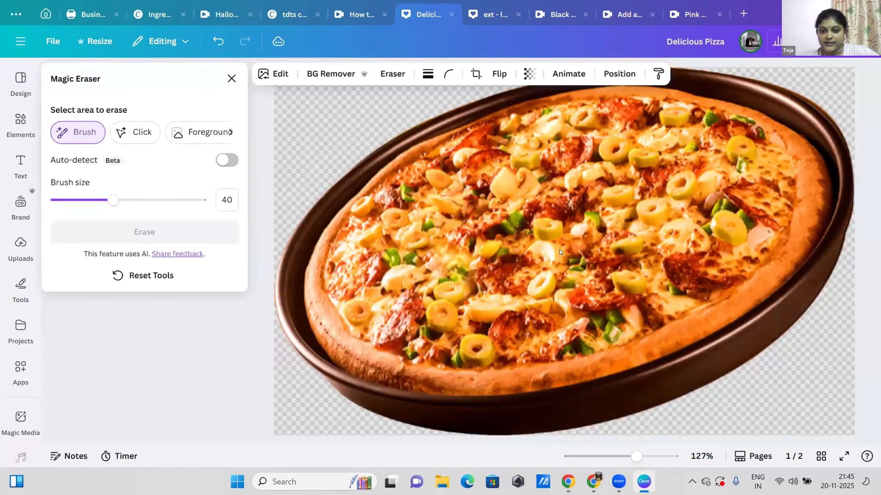
Erase the whole pizza from its pan with Magic Eraser's Click selection, and try the Foreground selection before closing
click(135, 132)
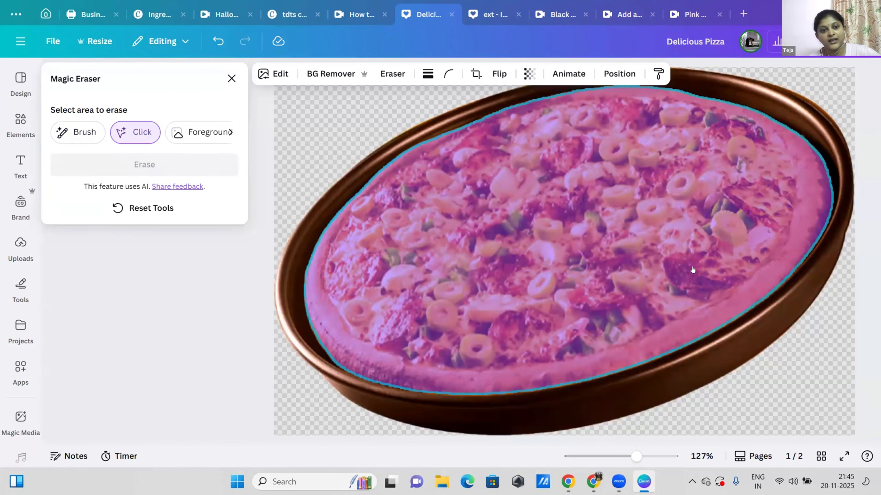
click(469, 247)
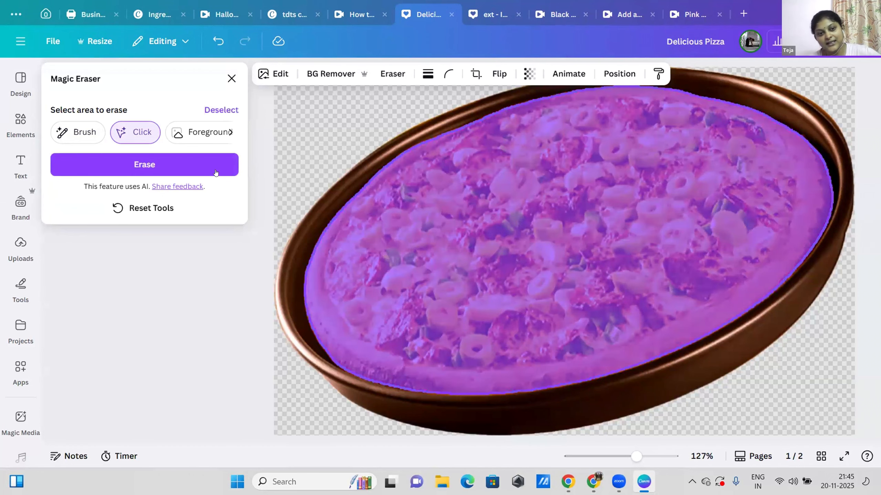
click(213, 167)
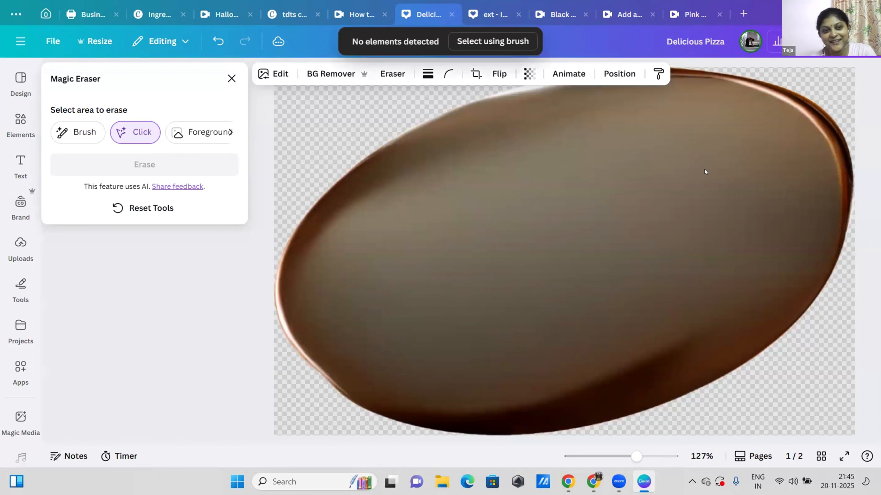
click(218, 134)
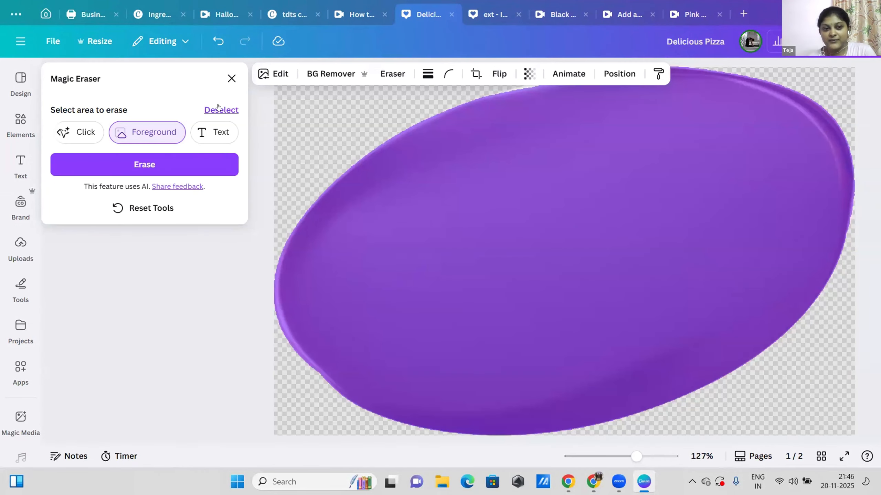
click(231, 78)
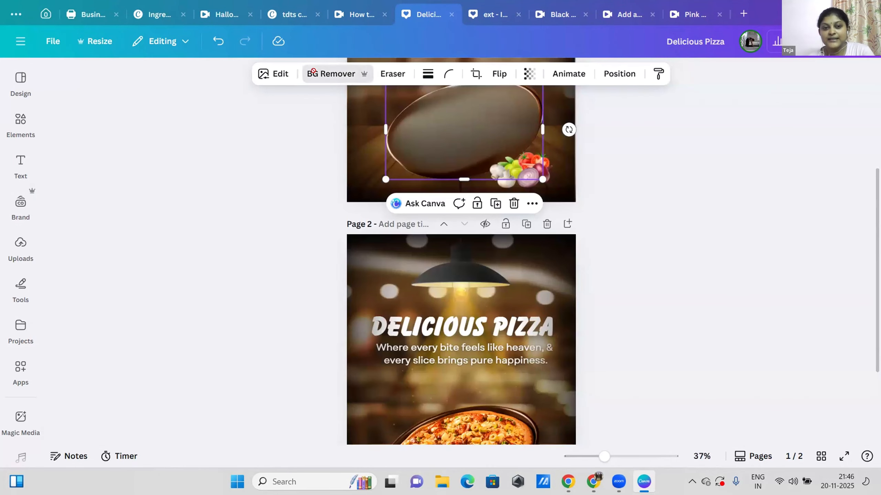
Erase strips from the left part of the pizza with the Pixel Eraser at size 20, check the Restore type, and finish
click(387, 75)
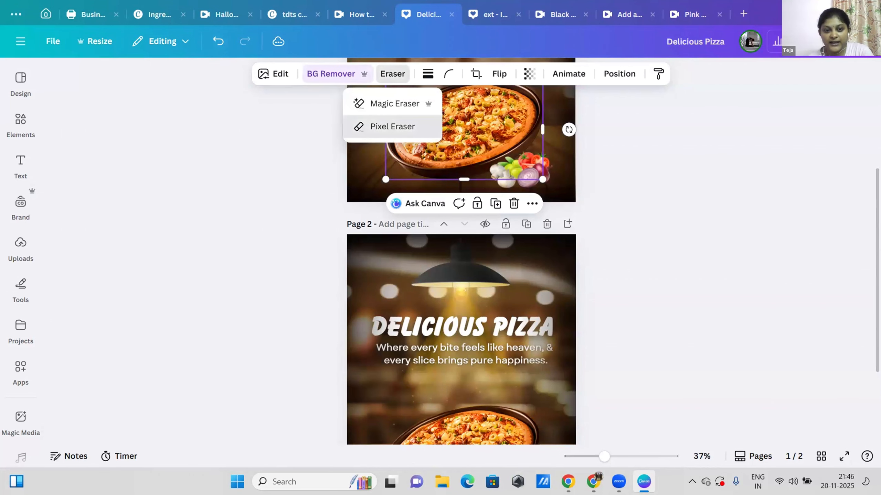
click(392, 126)
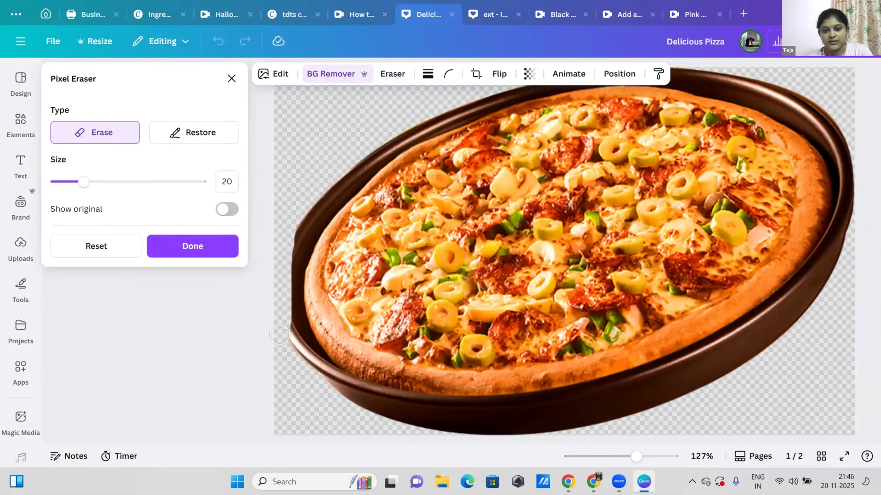
drag(335, 200, 338, 407)
drag(409, 147, 364, 387)
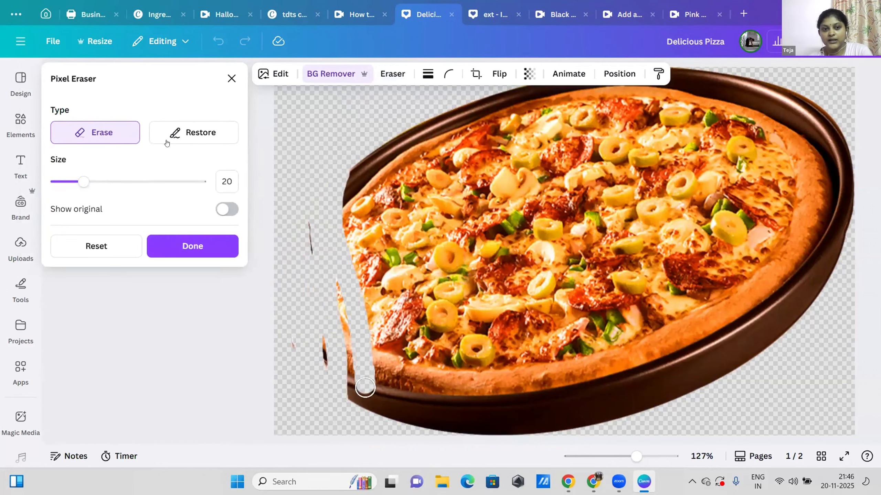
click(178, 123)
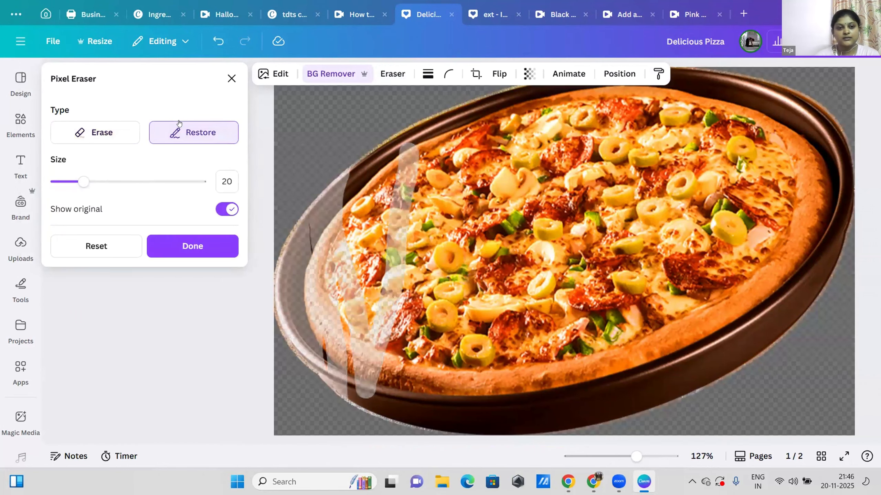
click(187, 251)
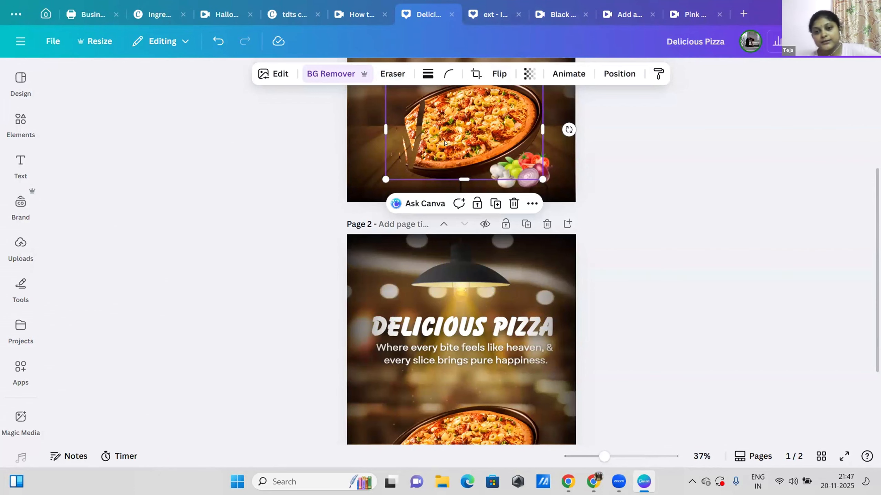
Add a blank third page, insert the uploaded photo of the yoga pose on a blue mat, and enlarge it
scroll(445, 142, up, 4)
scroll(461, 312, down, 8)
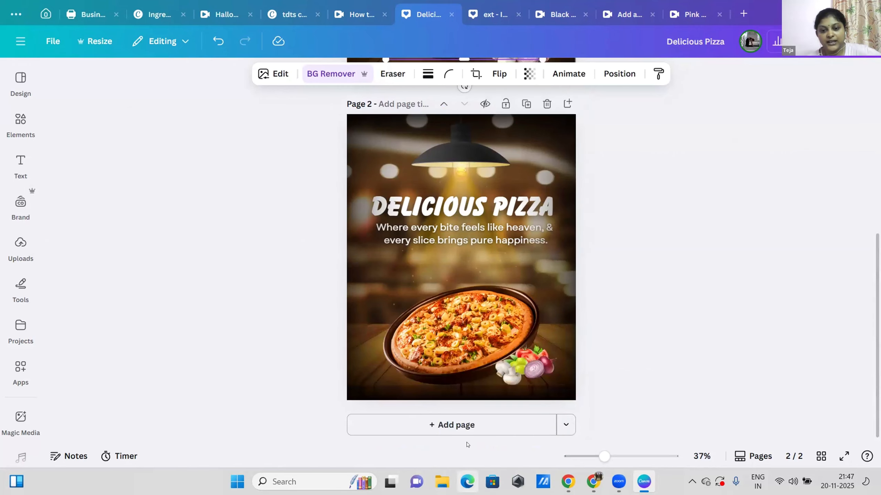
click(471, 432)
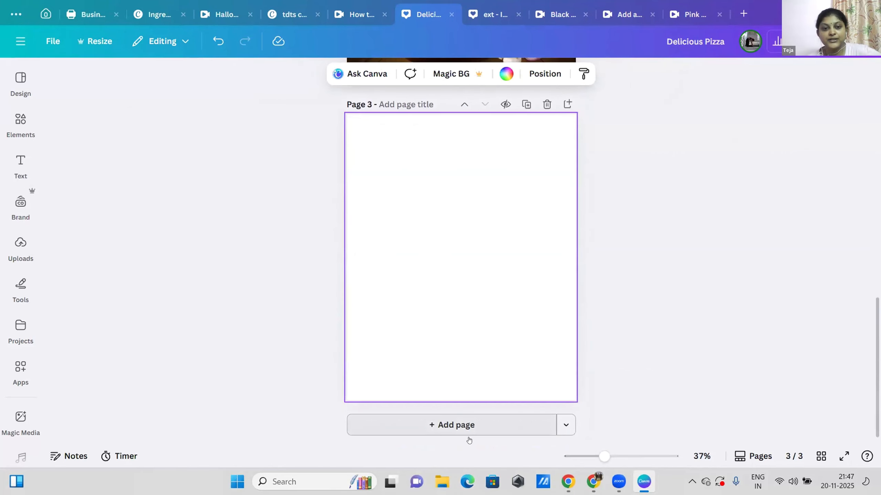
click(18, 245)
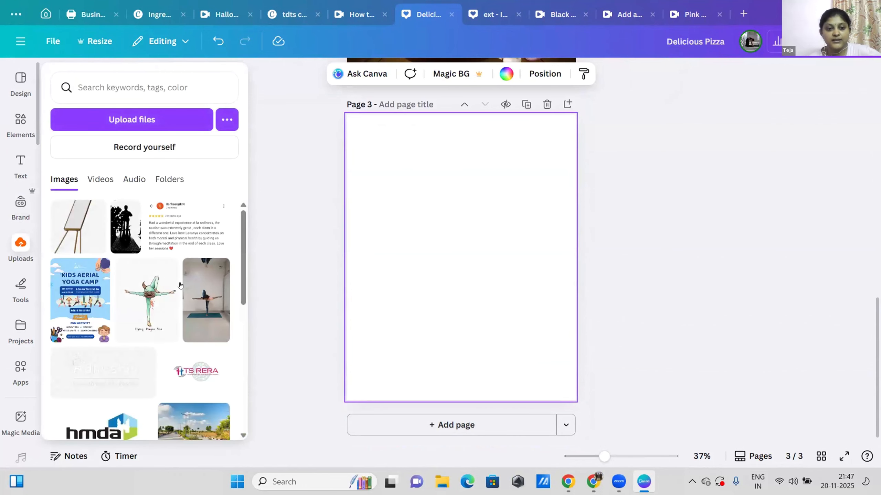
click(206, 300)
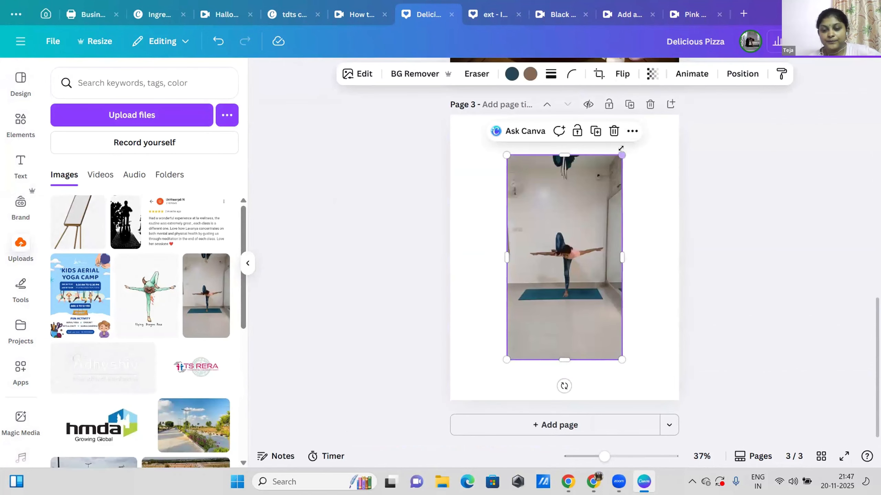
drag(621, 156, 642, 120)
drag(573, 145, 573, 164)
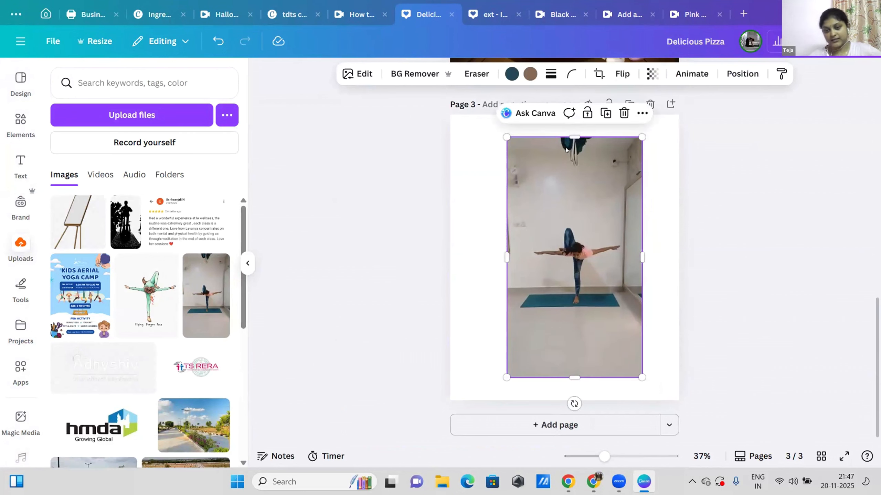
Erase the round wall fixture from the photo's upper-left area using Magic Eraser's Click selection, and try selecting the wall before deselecting it
click(469, 73)
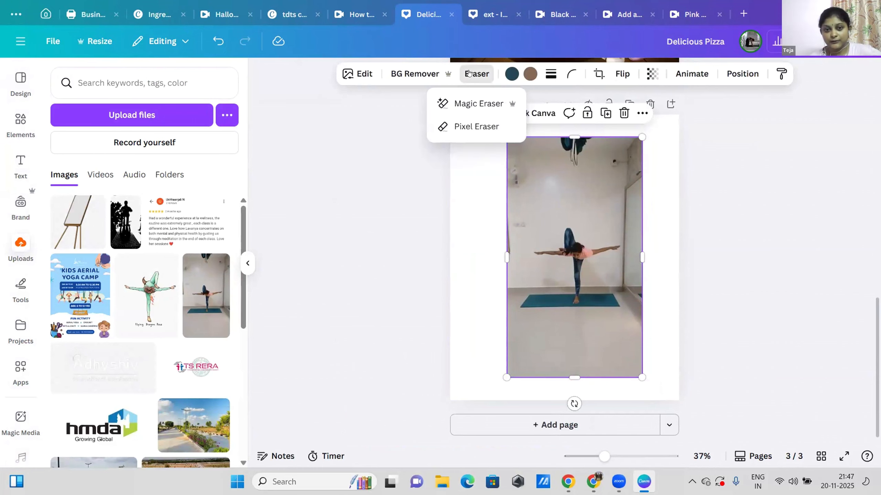
click(465, 113)
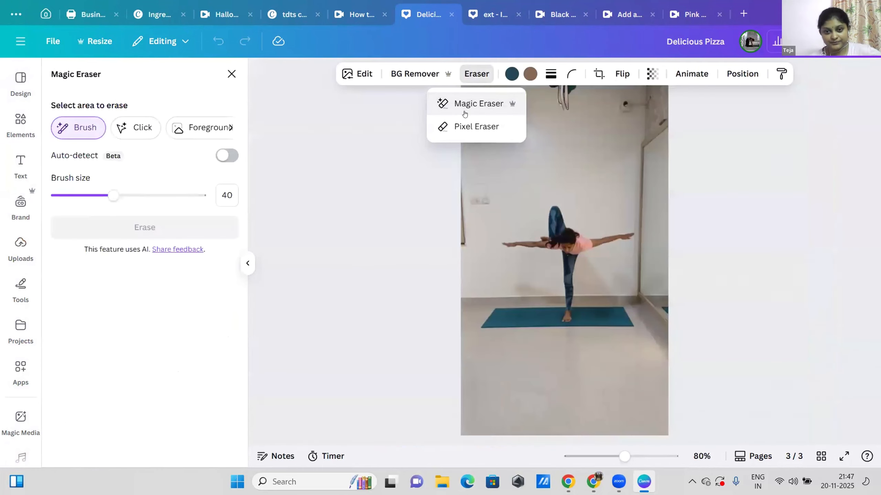
click(135, 136)
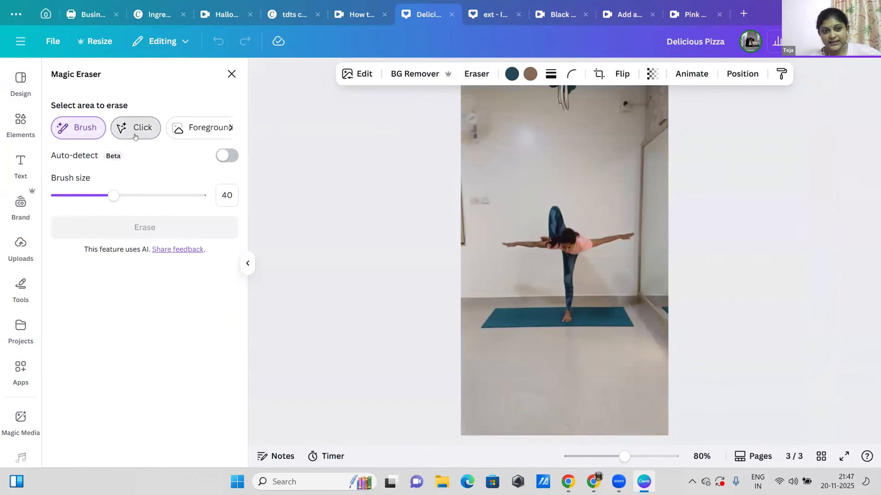
click(476, 121)
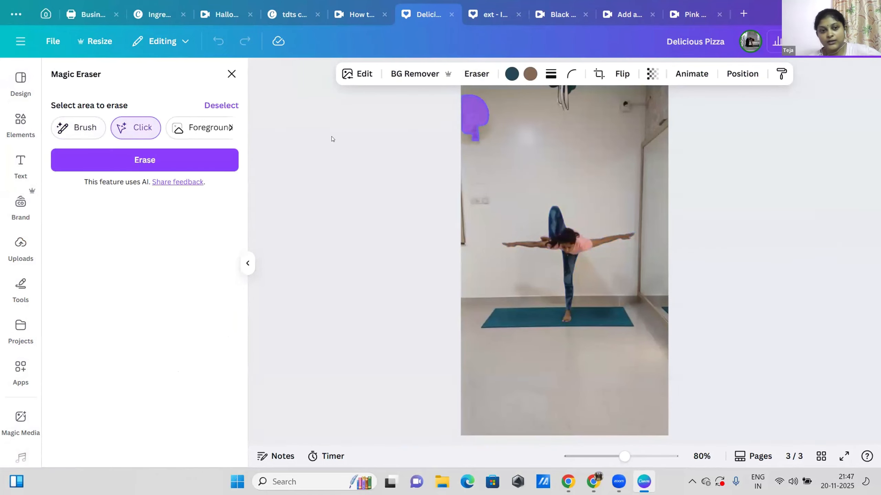
click(202, 165)
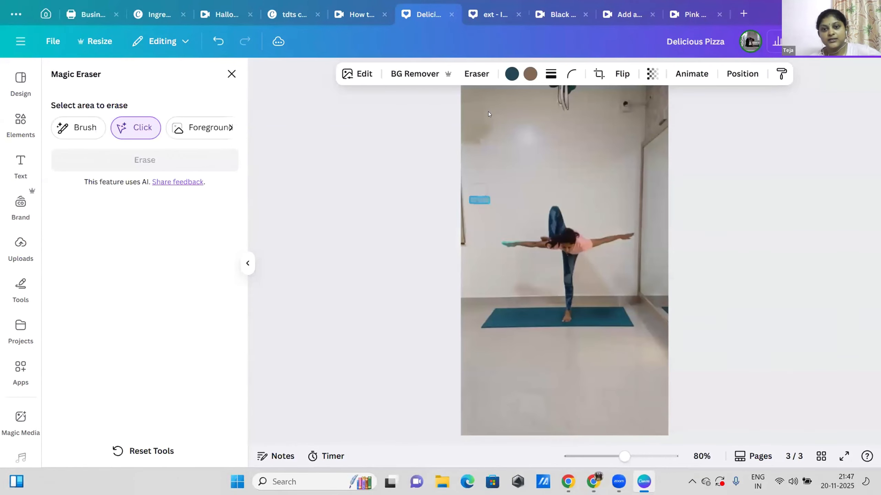
scroll(488, 112, up, 4)
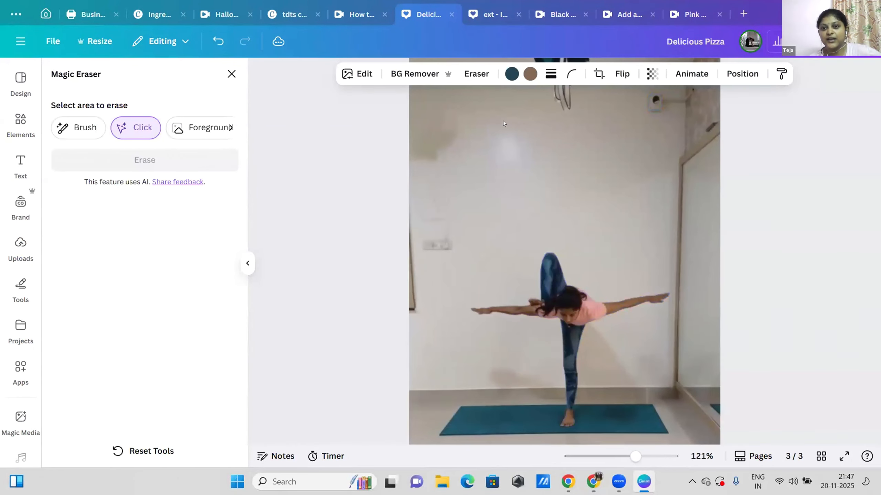
scroll(504, 124, down, 4)
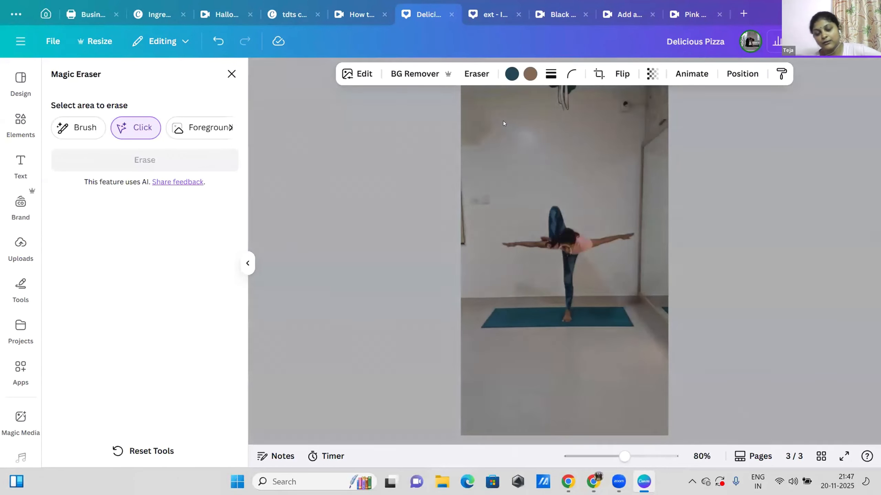
click(503, 123)
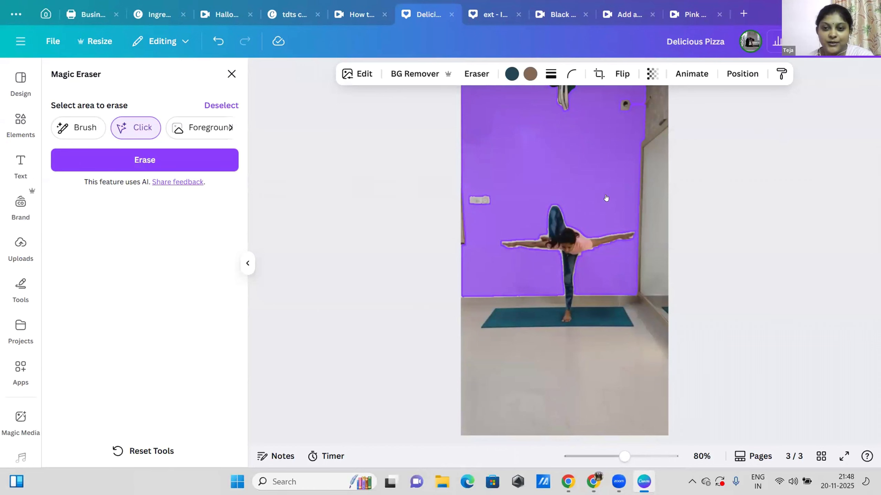
click(712, 189)
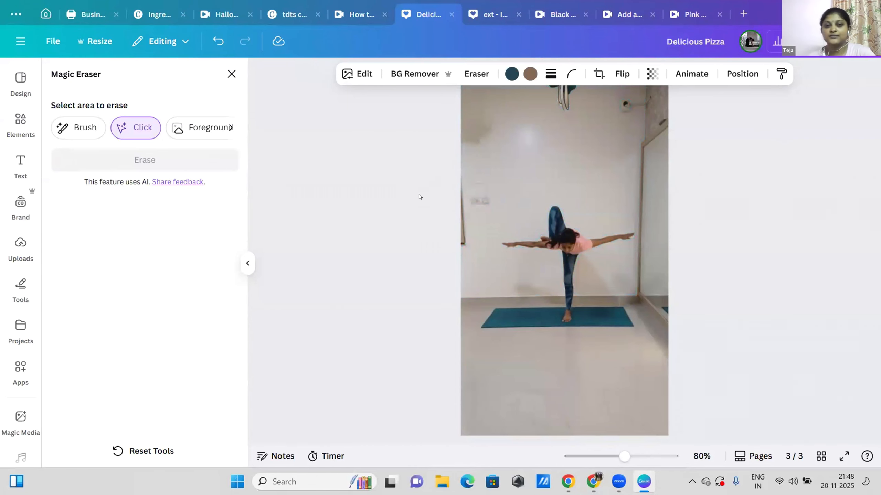
From the home page, open the recent Canva AI chat about the Men's Day Instagram post and open its first generated design
click(45, 14)
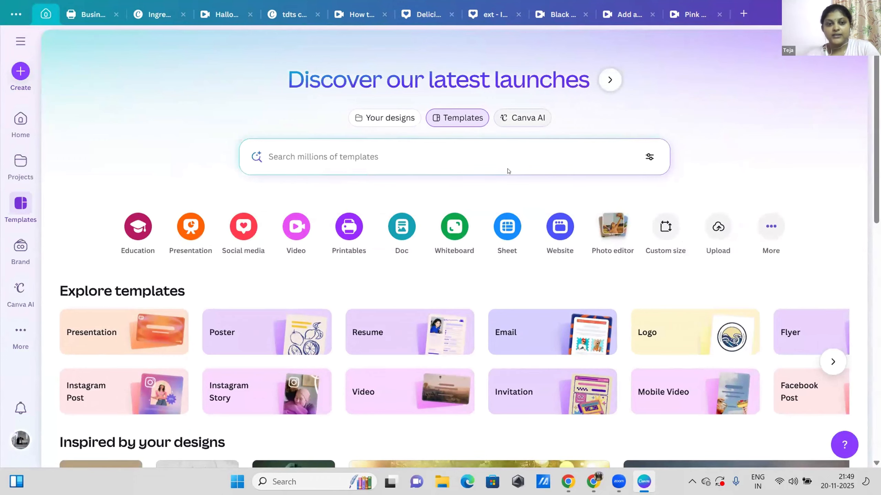
click(522, 118)
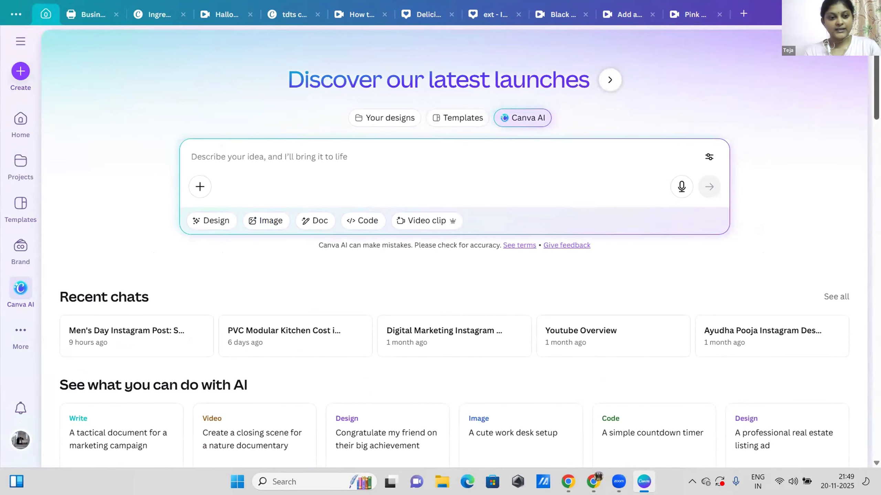
scroll(107, 318, down, 15)
scroll(106, 318, up, 14)
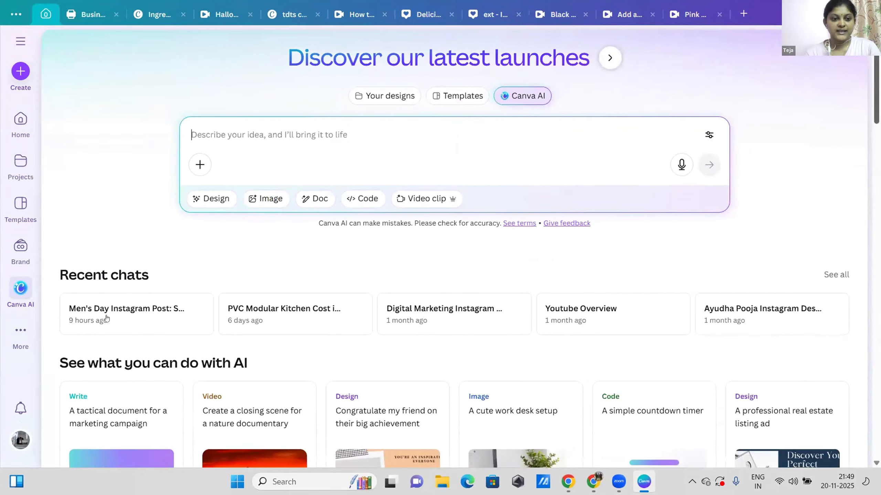
click(107, 318)
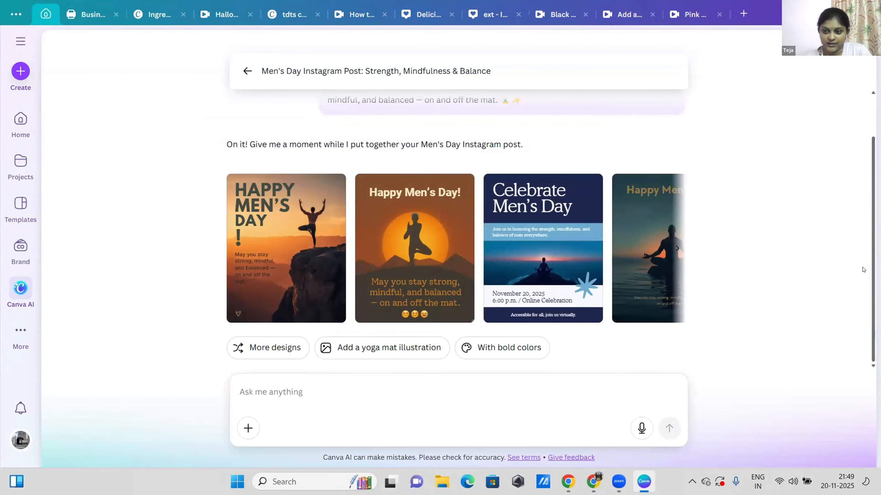
scroll(862, 172, up, 2)
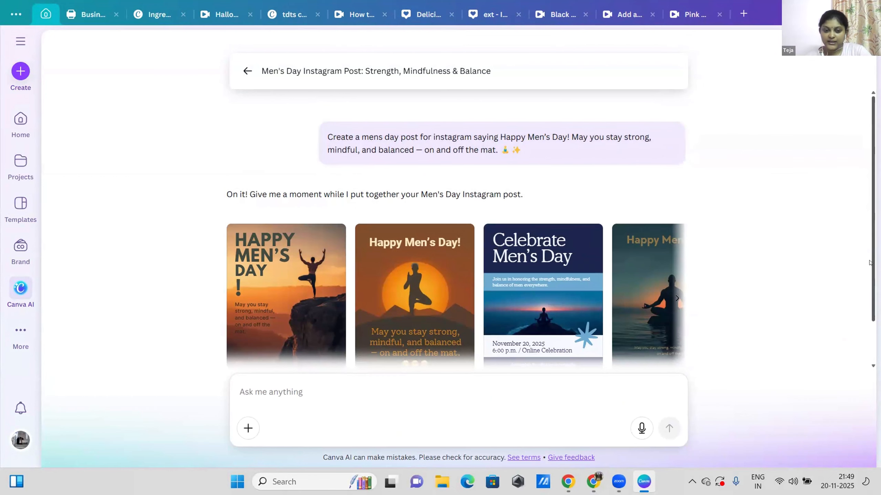
click(291, 238)
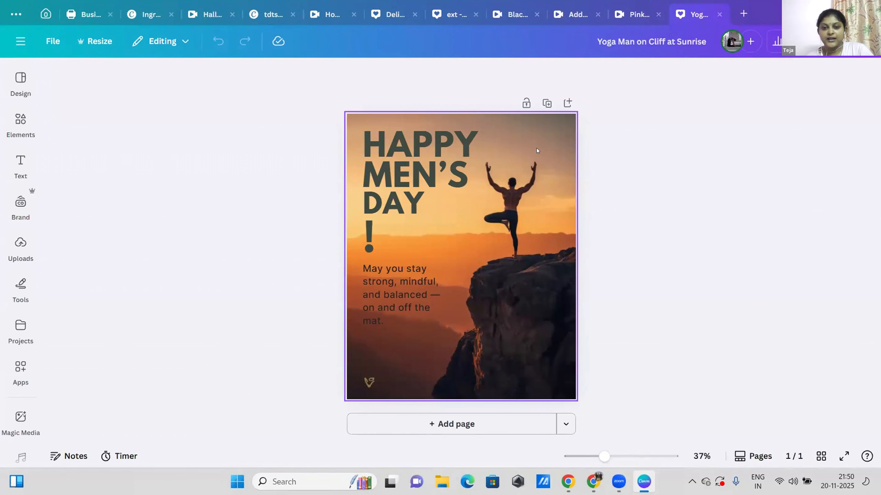
Select the cliff sunrise background image and look through its editing options and the Ask Canva suggestions
click(536, 148)
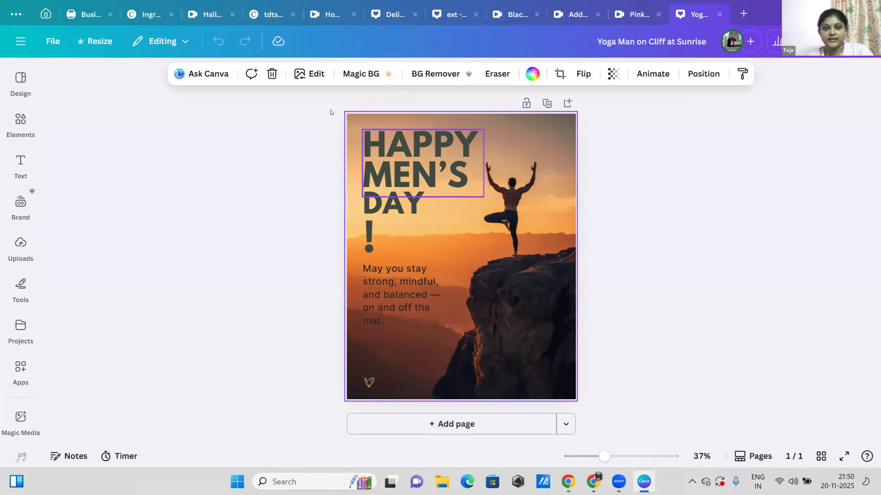
click(317, 74)
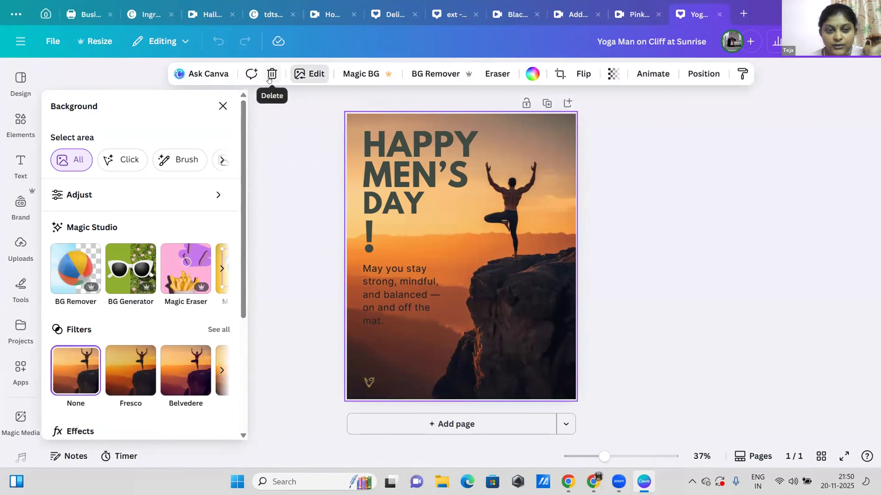
click(205, 74)
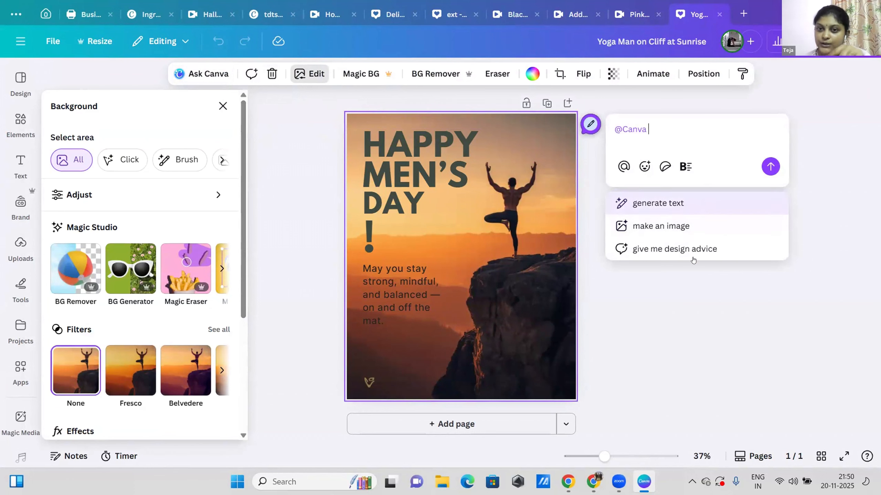
click(692, 273)
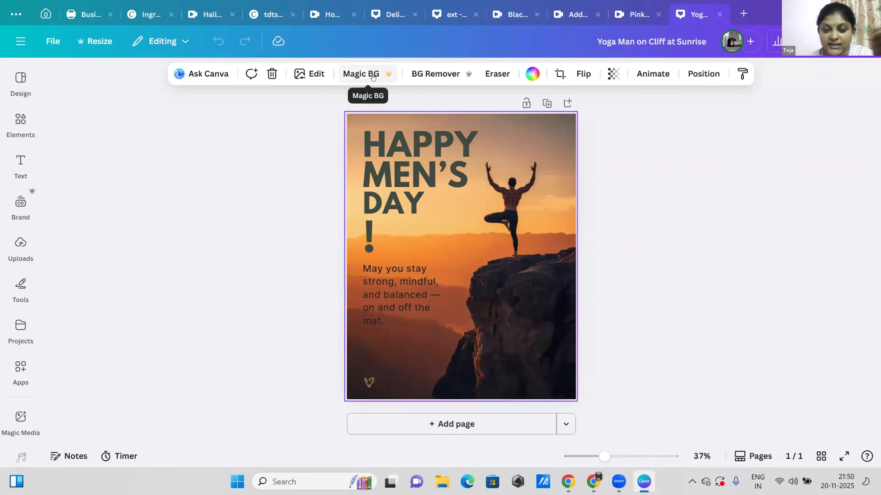
Replace the background with a Magic BG stacked-stones image, and try deleting it and running BG Remover, undoing each attempt
click(373, 77)
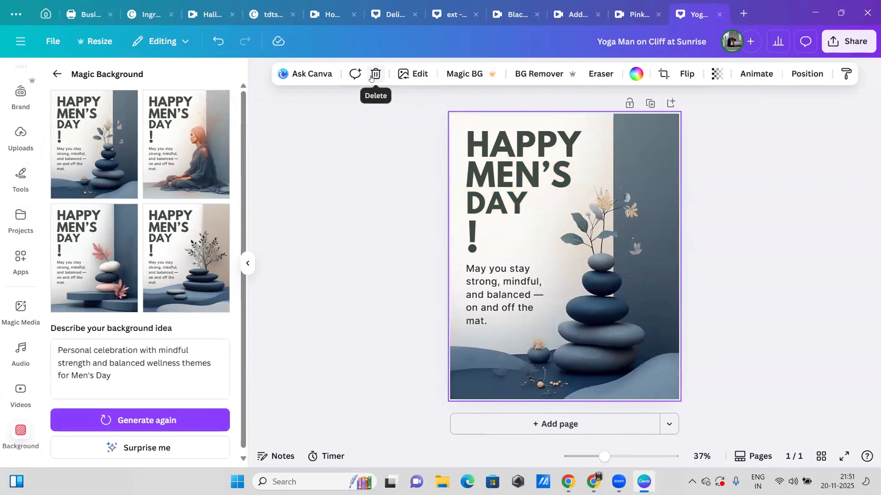
click(375, 75)
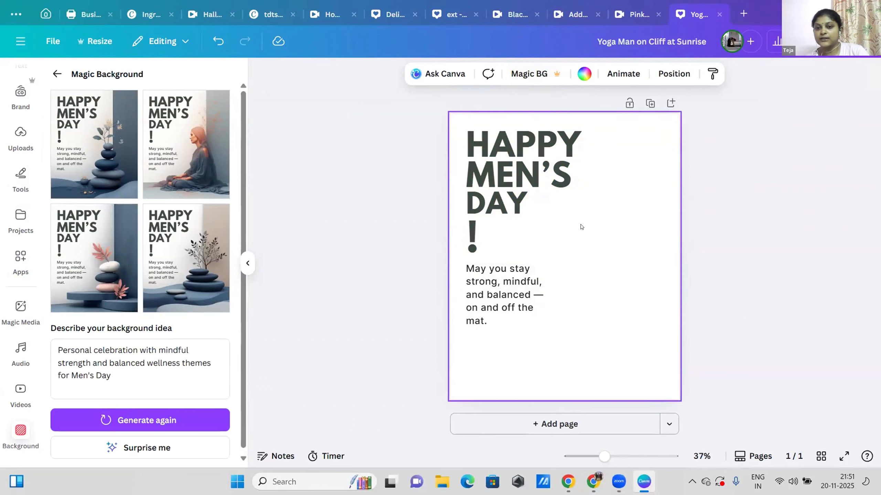
click(218, 41)
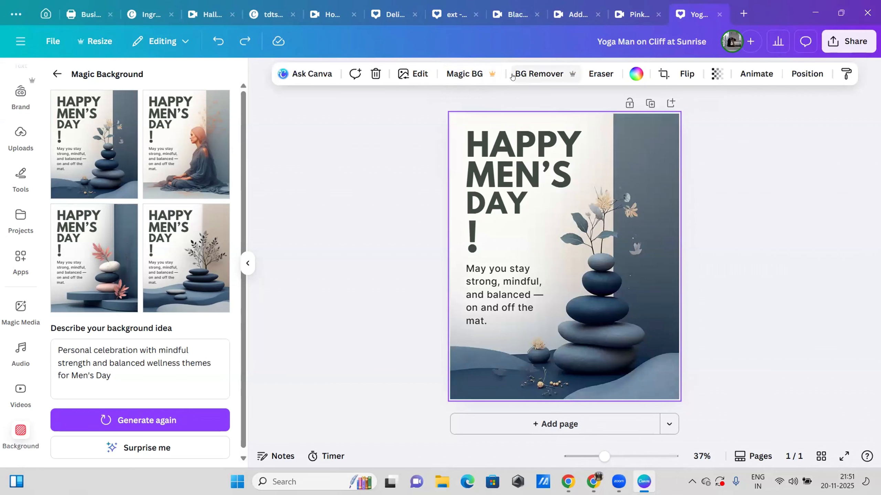
click(534, 73)
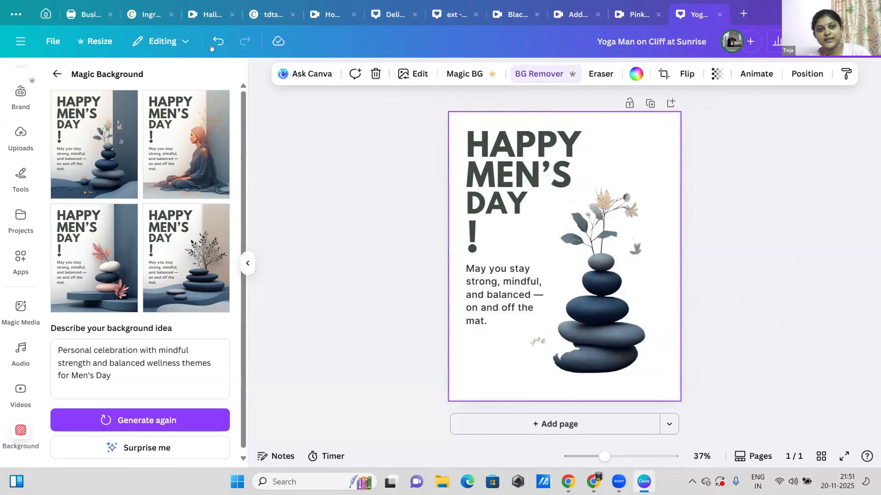
key(ctrl+z)
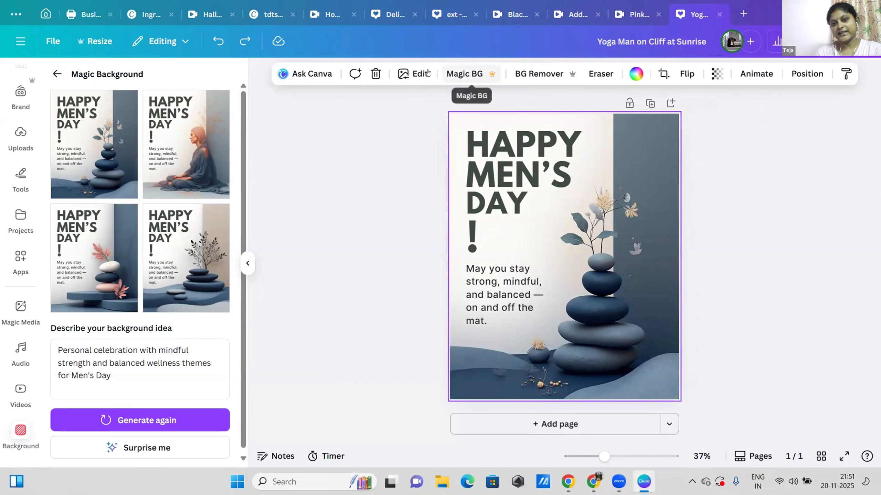
Delete the stacked-stones background from the Men's Day poster, undoing and repeating the deletion to demonstrate it
click(376, 75)
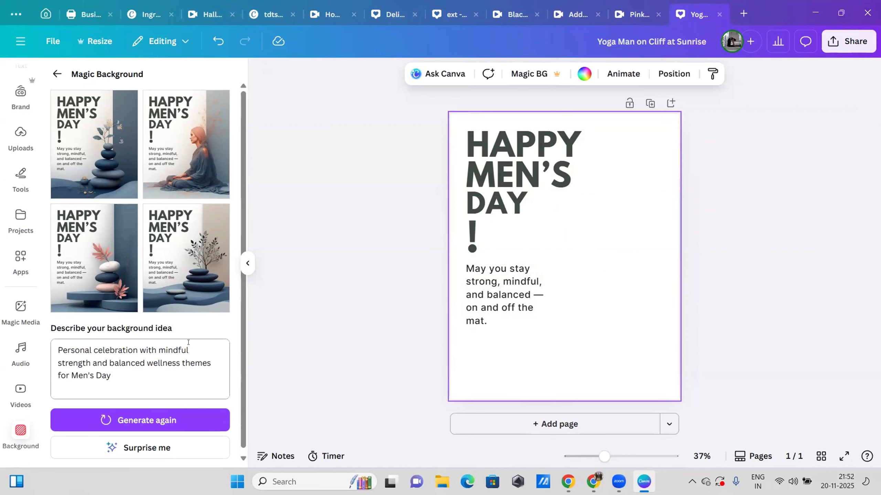
click(217, 41)
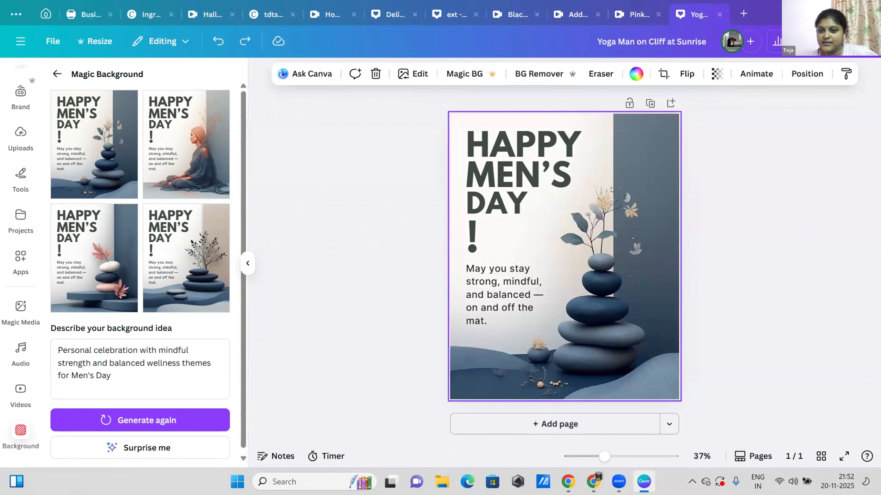
click(368, 73)
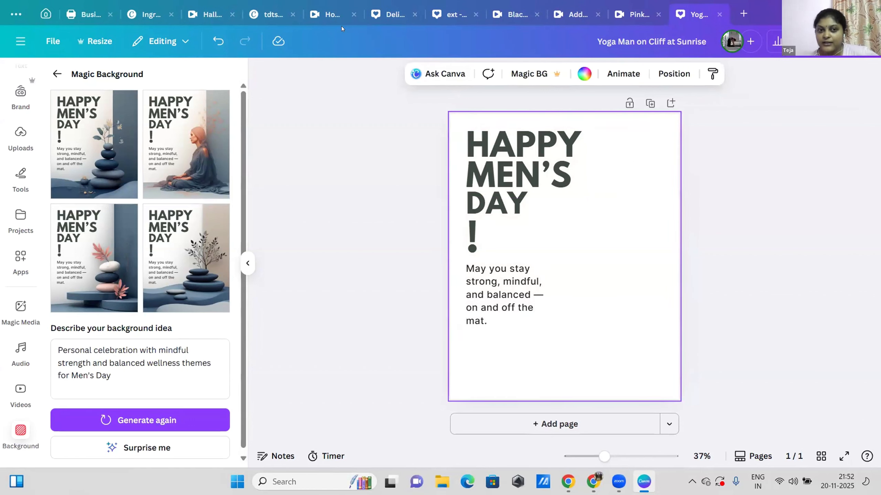
click(217, 42)
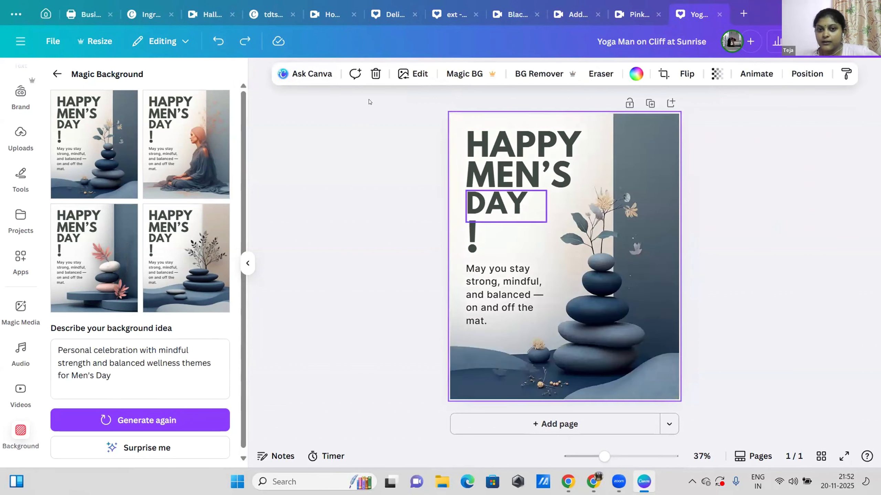
click(375, 74)
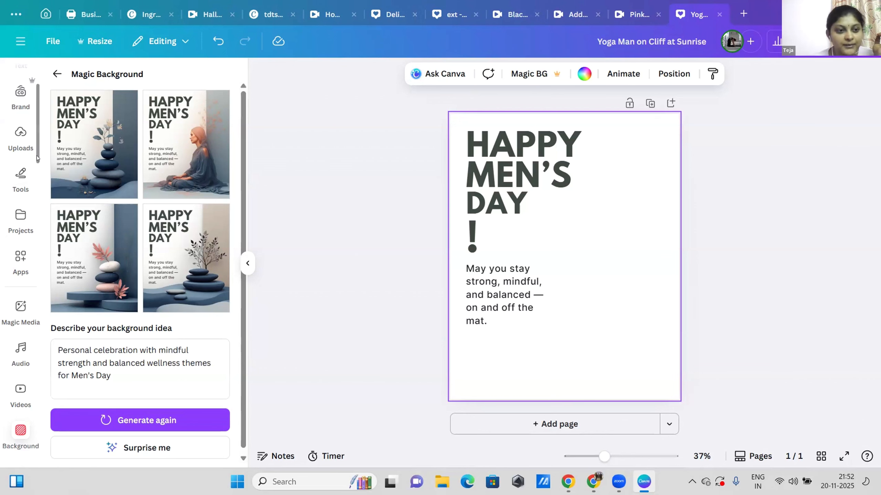
scroll(37, 158, up, 2)
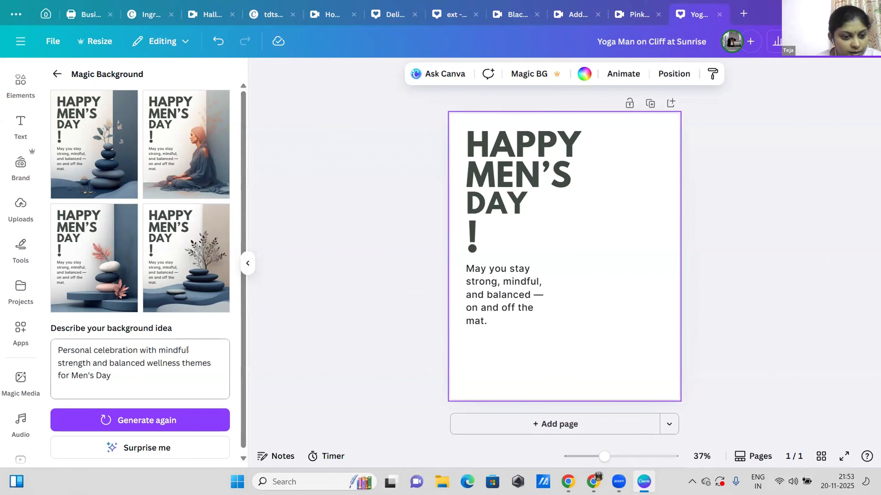
Change the Magic Background prompt to "man with mindful strength and balanced wellness themes for Men's Day" and generate a new poster background from it
drag(139, 351, 41, 352)
key(BackSpace)
text(mens)
key(BackSpace)
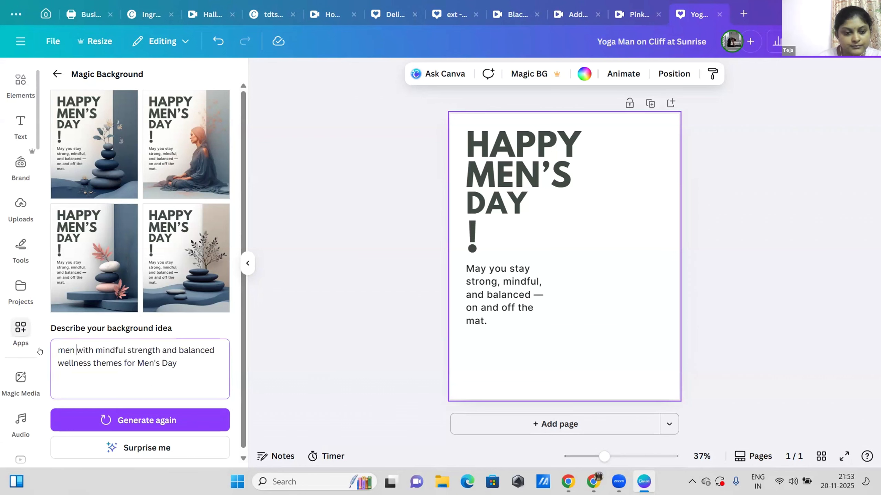
key(BackSpace)
key(BackSpace)
key(BackSpace)
text(an)
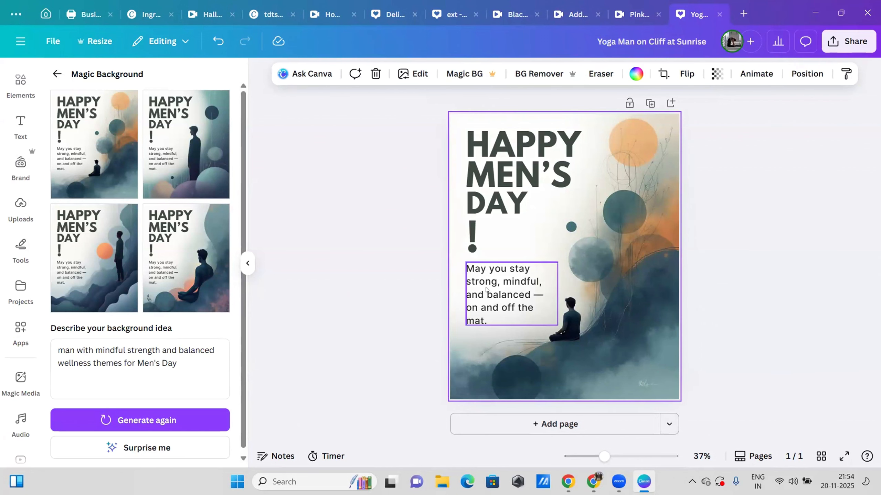
Return to the home page's Canva AI, choose video clip creation, and look through its style, aspect ratio, audio, framing and lighting options
click(47, 16)
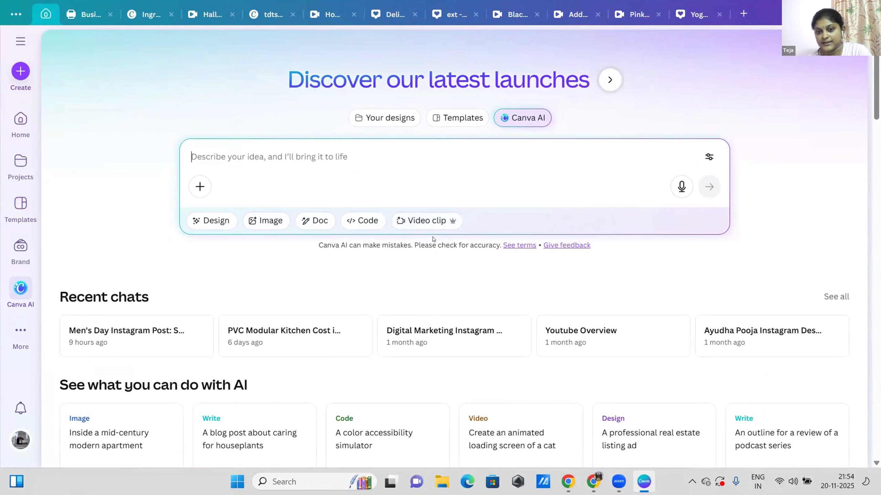
click(444, 223)
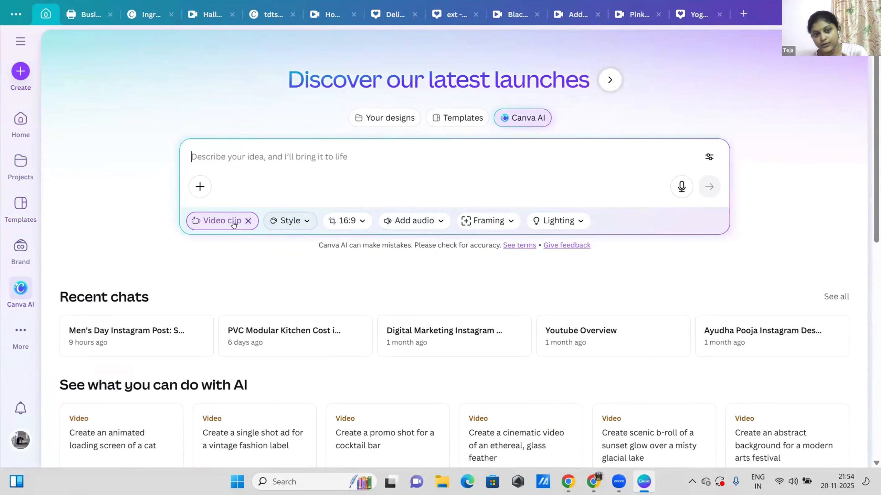
click(285, 222)
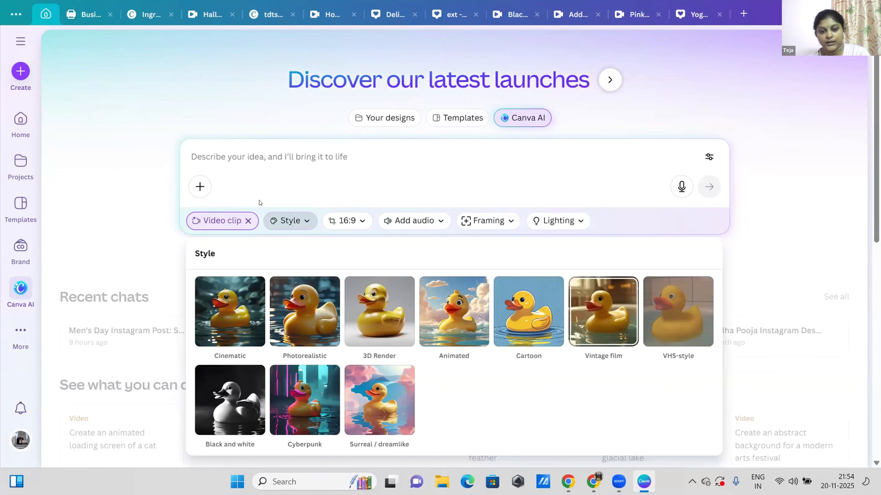
click(333, 223)
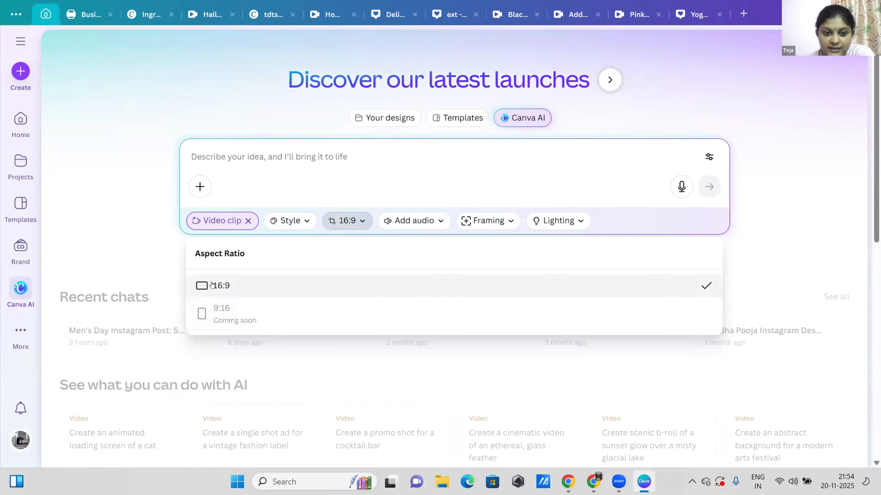
click(419, 221)
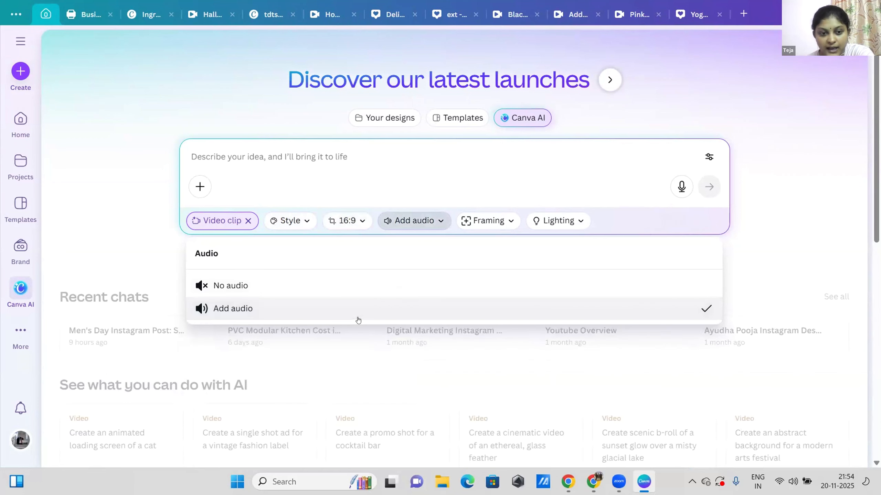
click(495, 220)
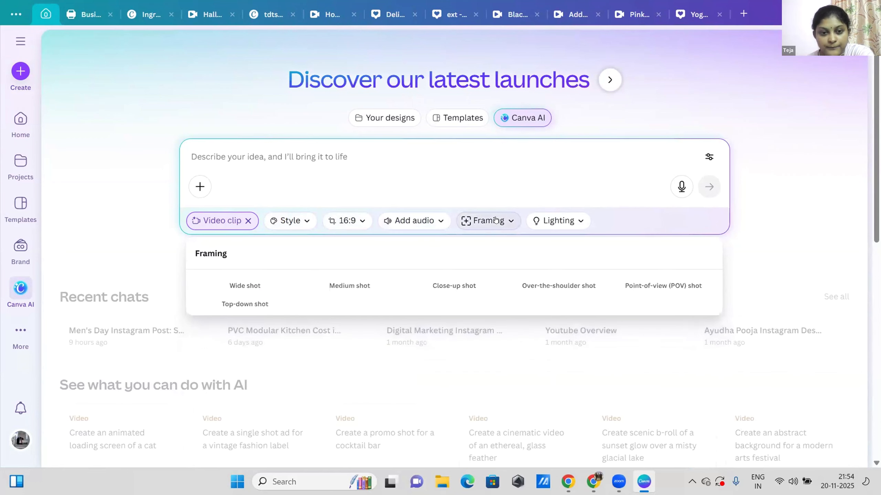
click(545, 219)
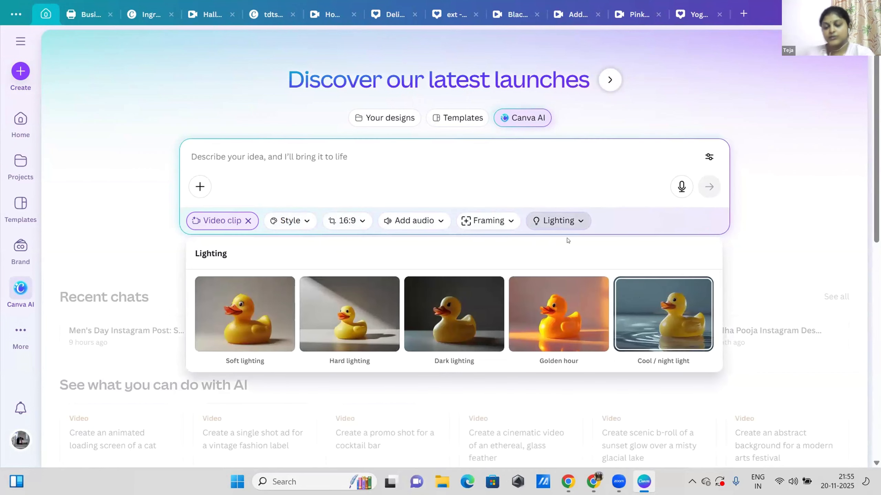